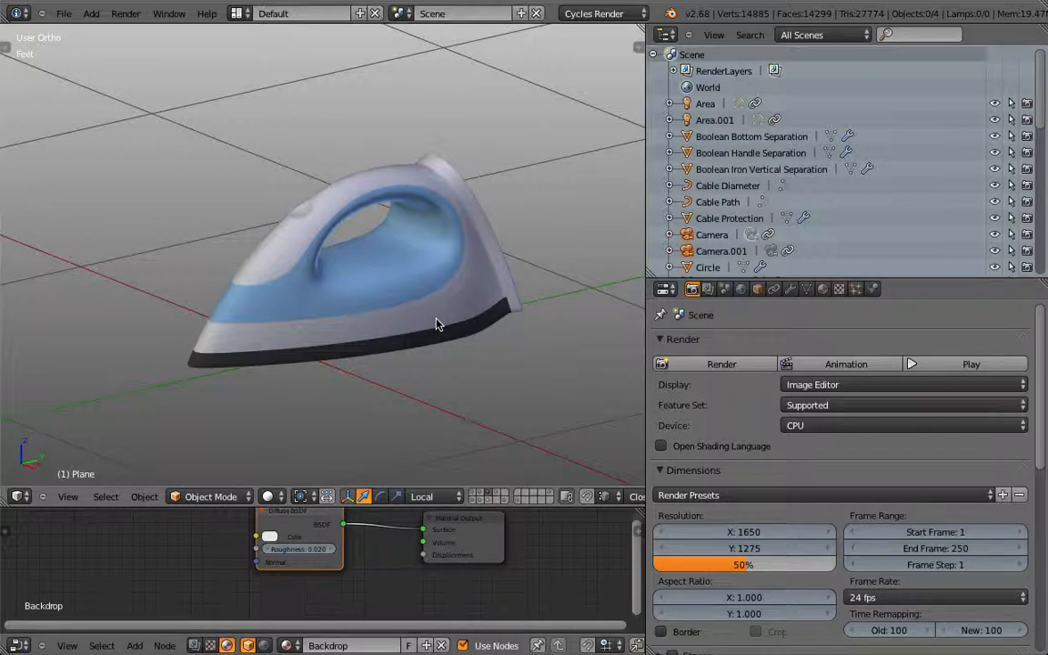
Step: Select the blue iron body Iron 7 and isolate it in its own view
{"action": "right_click", "coordinate": [391, 286]}
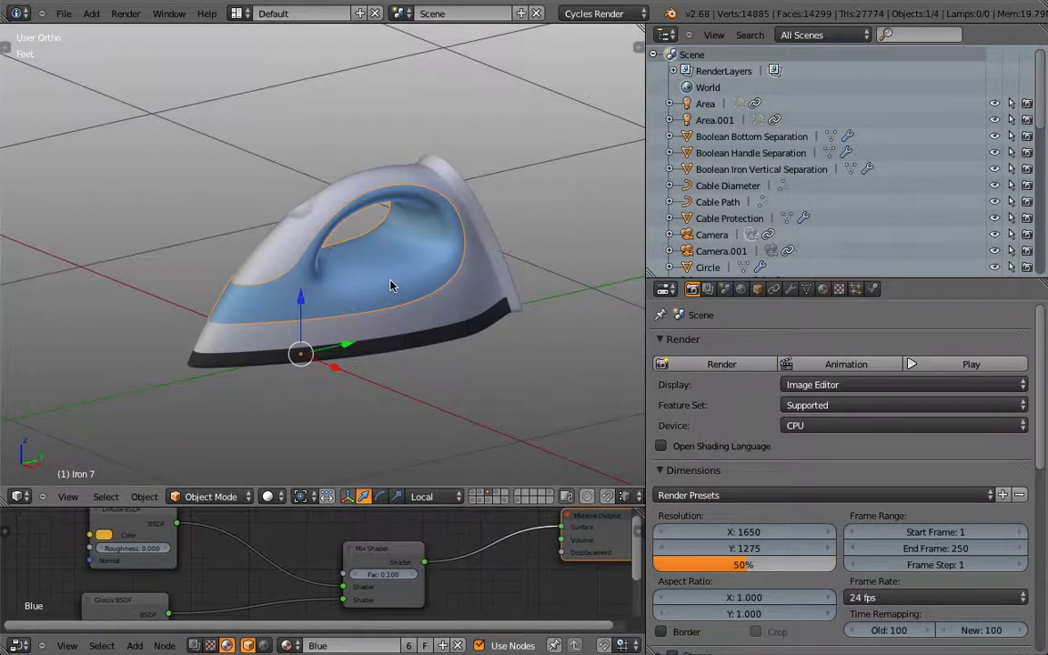
{"action": "key", "text": "h"}
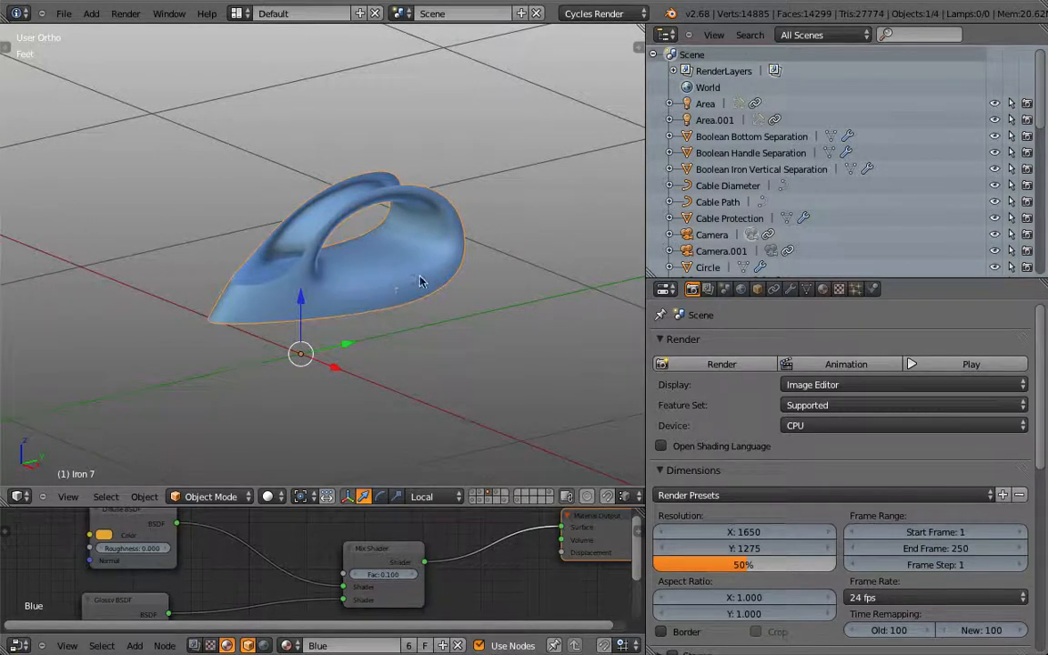
{"action": "key", "text": "shift+z"}
{"action": "mouse_move", "coordinate": [410, 327]}
{"action": "middle_mouse_down"}
{"action": "mouse_move", "coordinate": [306, 340]}
{"action": "mouse_move", "coordinate": [265, 332]}
{"action": "mouse_move", "coordinate": [280, 358]}
{"action": "middle_mouse_up"}
{"action": "key", "text": "shift+z"}
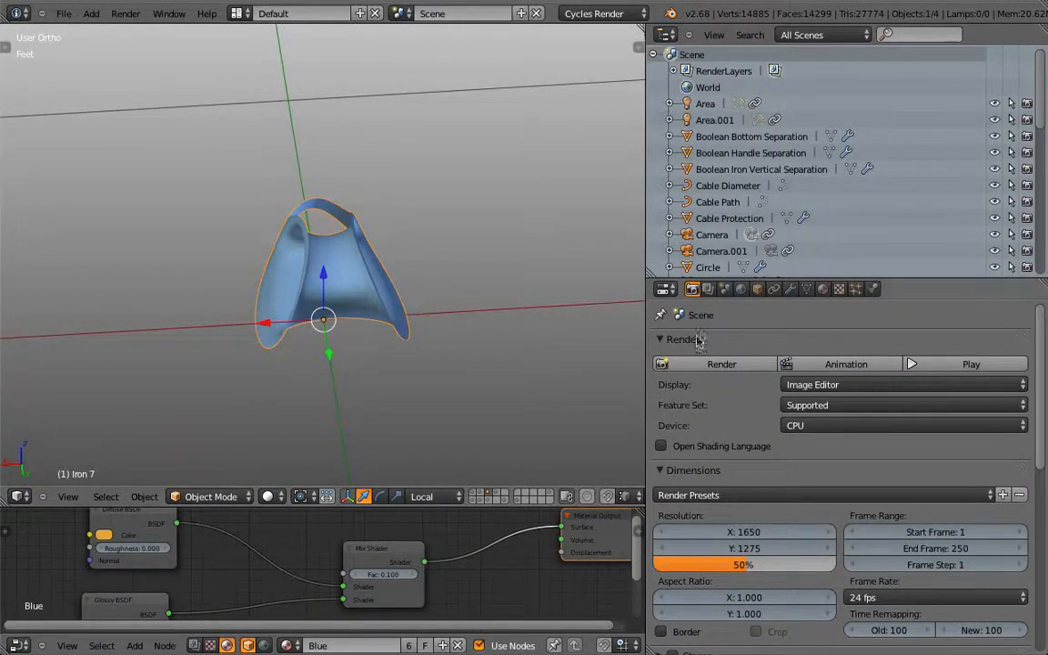
Step: Add a Solidify modifier to the body with thickness 100
{"action": "left_click", "coordinate": [789, 288]}
{"action": "left_click", "coordinate": [751, 346]}
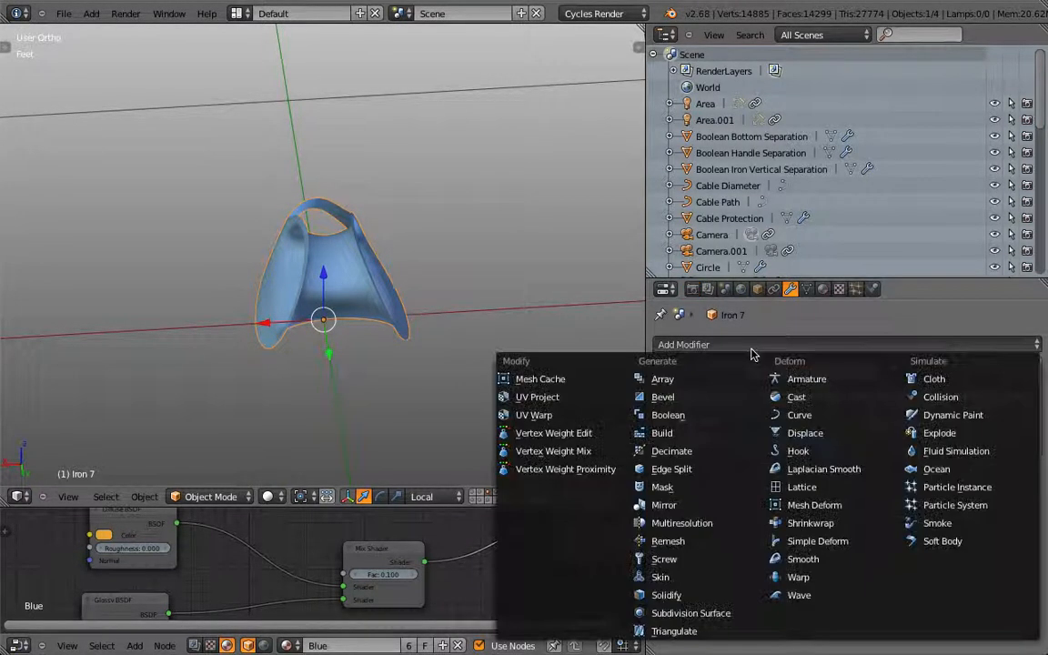
{"action": "left_click", "coordinate": [695, 594]}
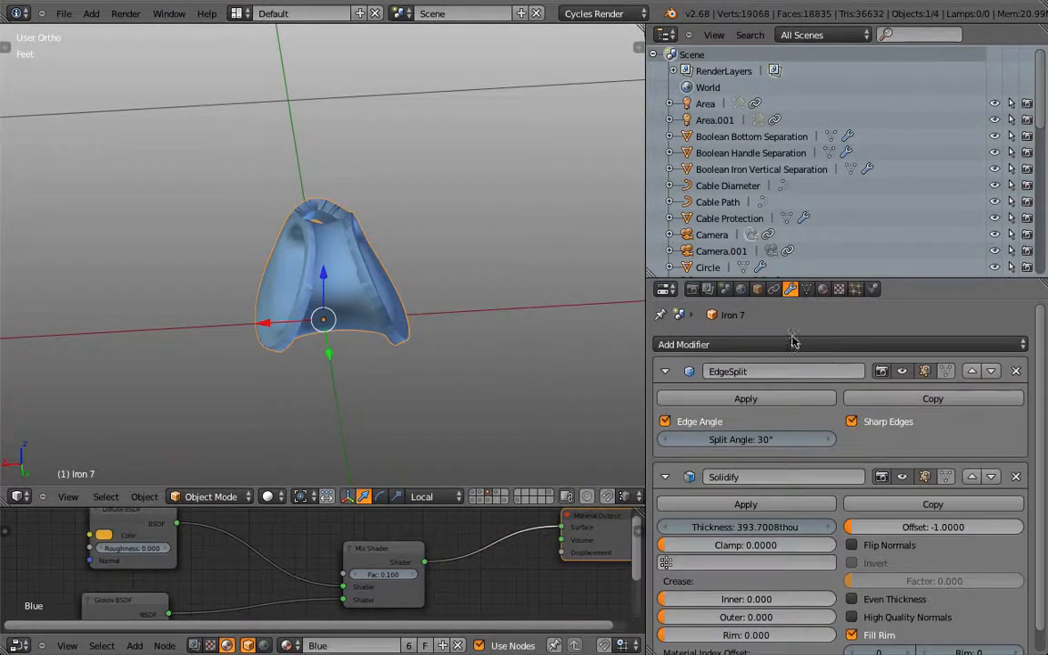
{"action": "left_click", "coordinate": [742, 526]}
{"action": "type", "text": "100mil"}
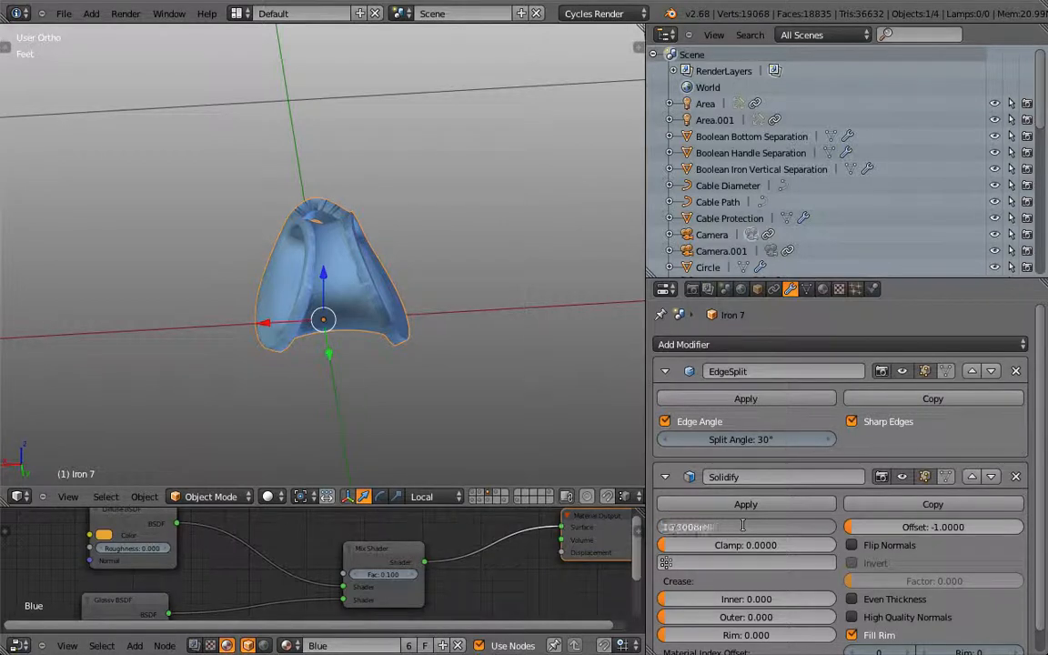
{"action": "key", "text": "Return"}
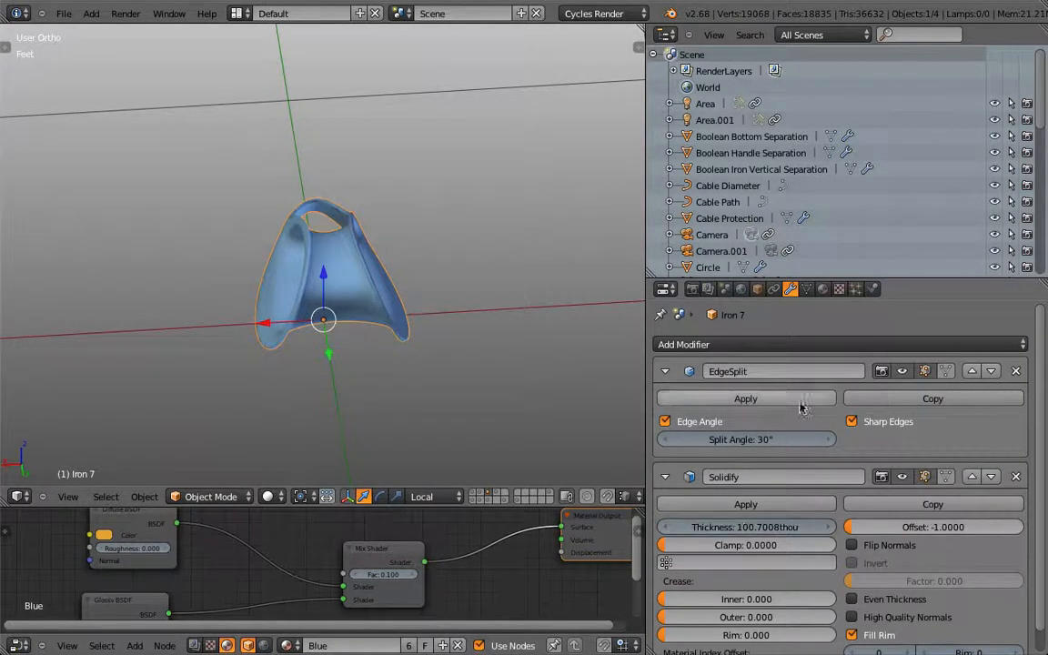
Step: Move the Solidify modifier above EdgeSplit in the modifier stack
{"action": "left_click", "coordinate": [971, 476]}
{"action": "scroll", "coordinate": [406, 287], "scroll_direction": "up", "scroll_amount": 2}
{"action": "middle_click_drag", "start_coordinate": [407, 288], "coordinate": [486, 265]}
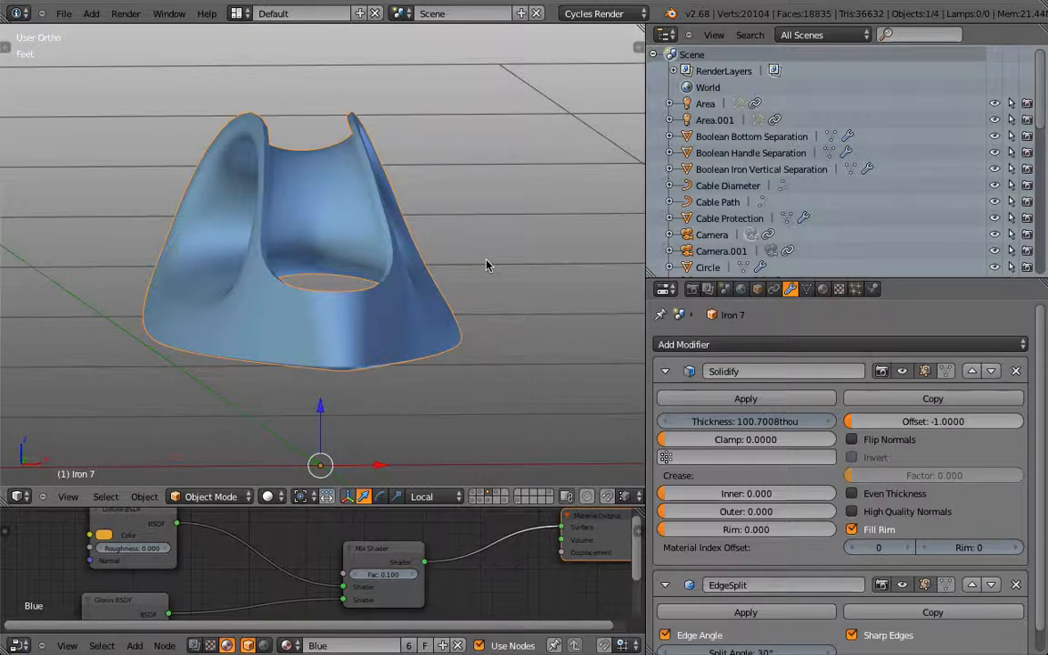
Step: Unhide the rest of the iron and view it straight from the right
{"action": "key", "text": "alt+h"}
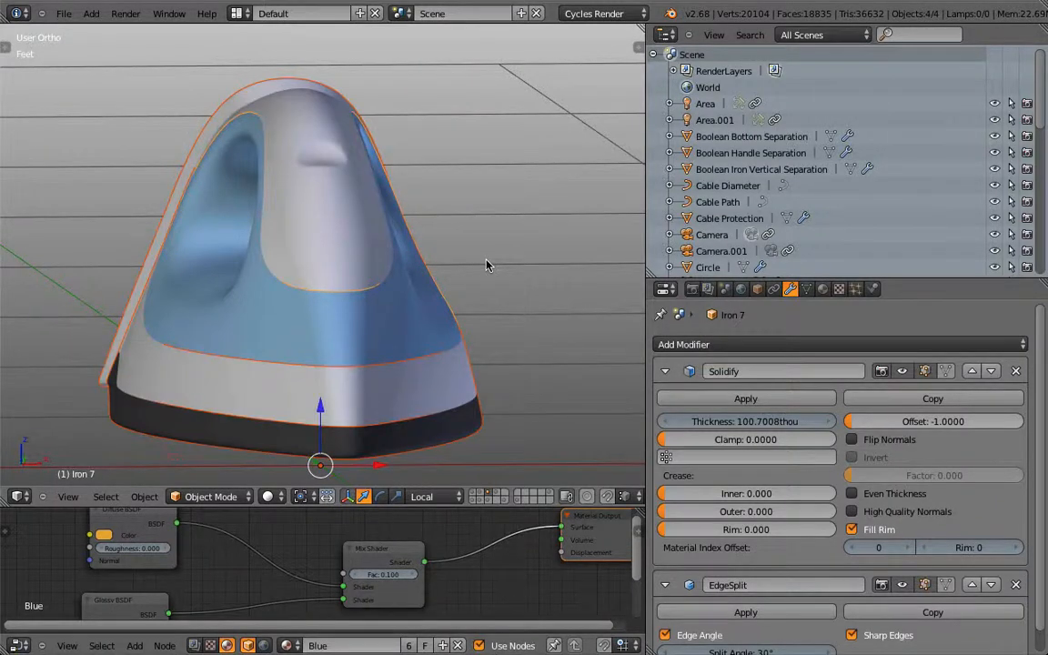
{"action": "key", "text": "KP_3"}
{"action": "scroll", "coordinate": [472, 268], "scroll_direction": "down", "scroll_amount": 1}
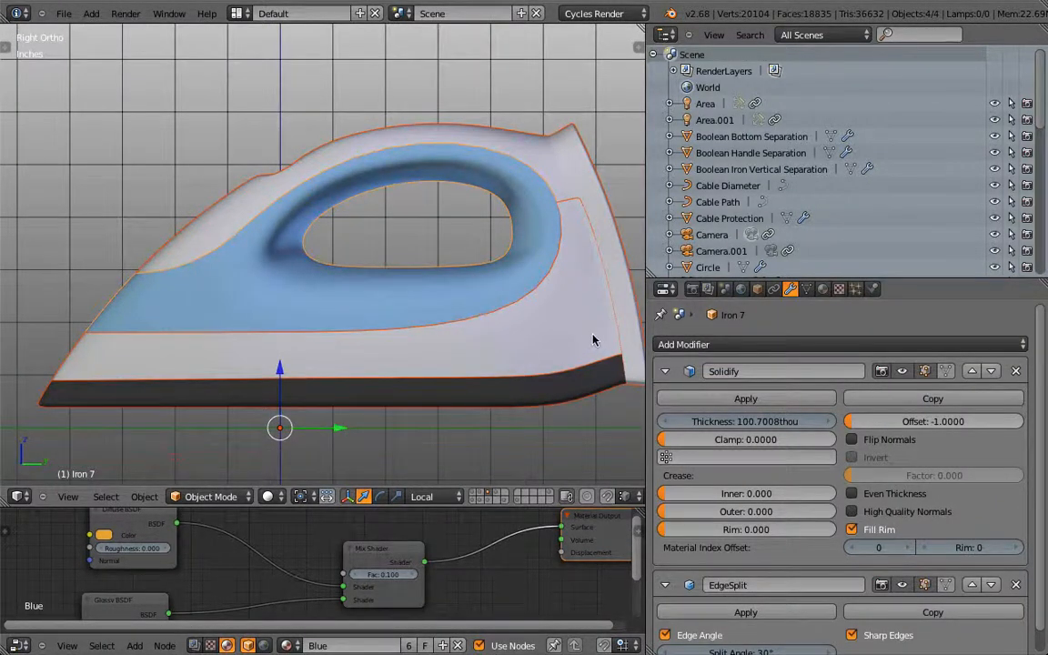
Step: Select Iron 6.003 and show only the layer holding the iron body
{"action": "right_click", "coordinate": [591, 339]}
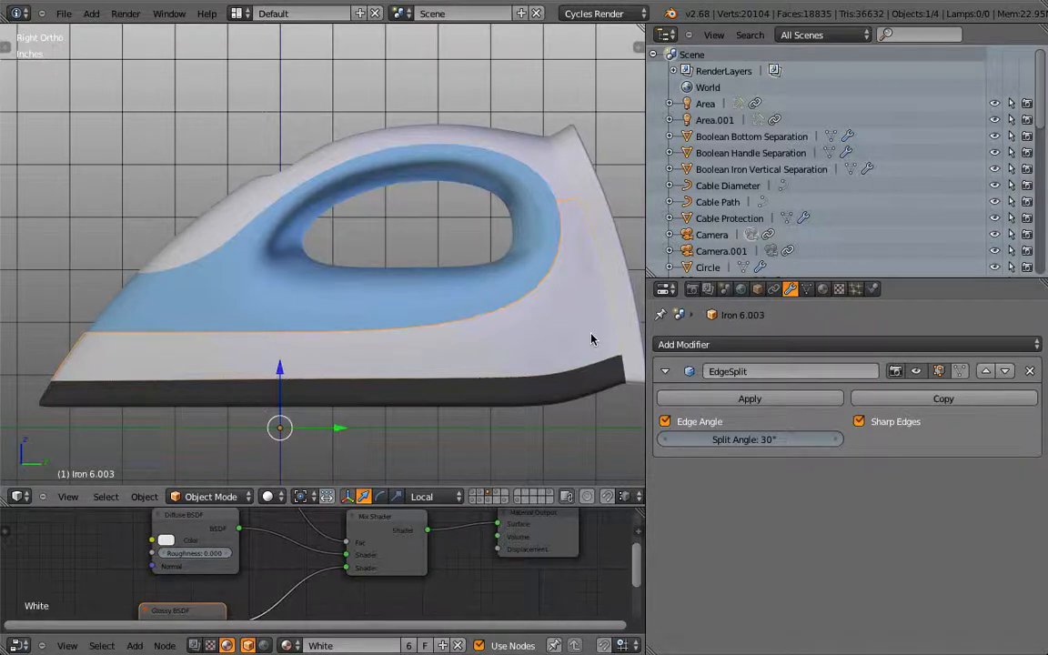
{"action": "left_click", "coordinate": [474, 494]}
{"action": "middle_click_drag", "start_coordinate": [368, 368], "coordinate": [455, 388]}
Step: Put Iron 6 into Edit Mode and orbit to see the handle's other side
{"action": "right_click", "coordinate": [556, 290]}
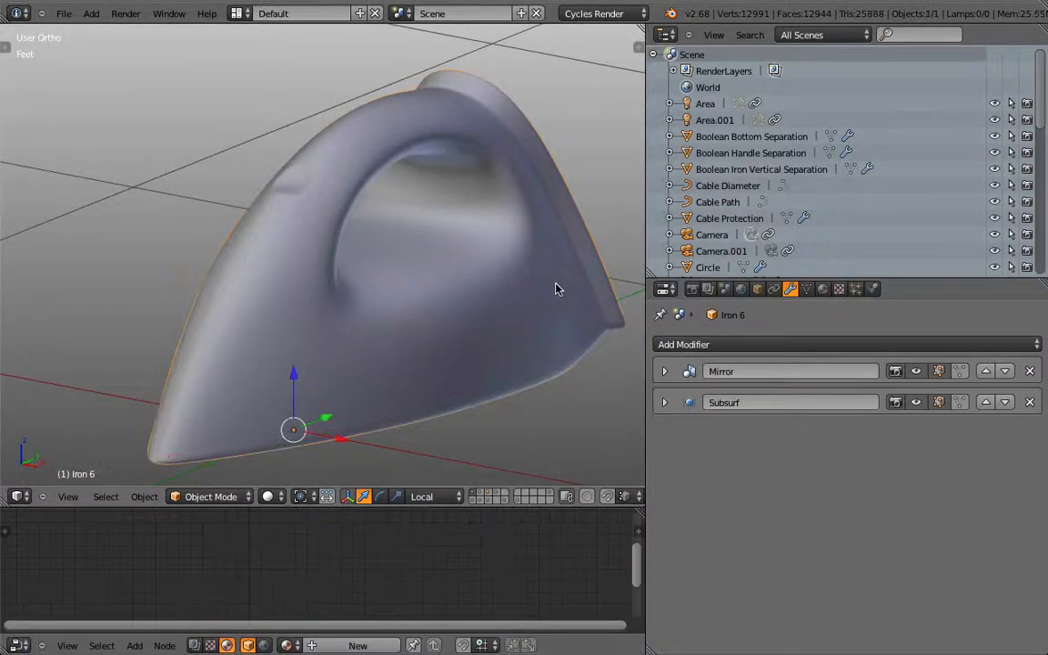
{"action": "key", "text": "Tab"}
{"action": "middle_click_drag", "start_coordinate": [574, 336], "coordinate": [644, 195]}
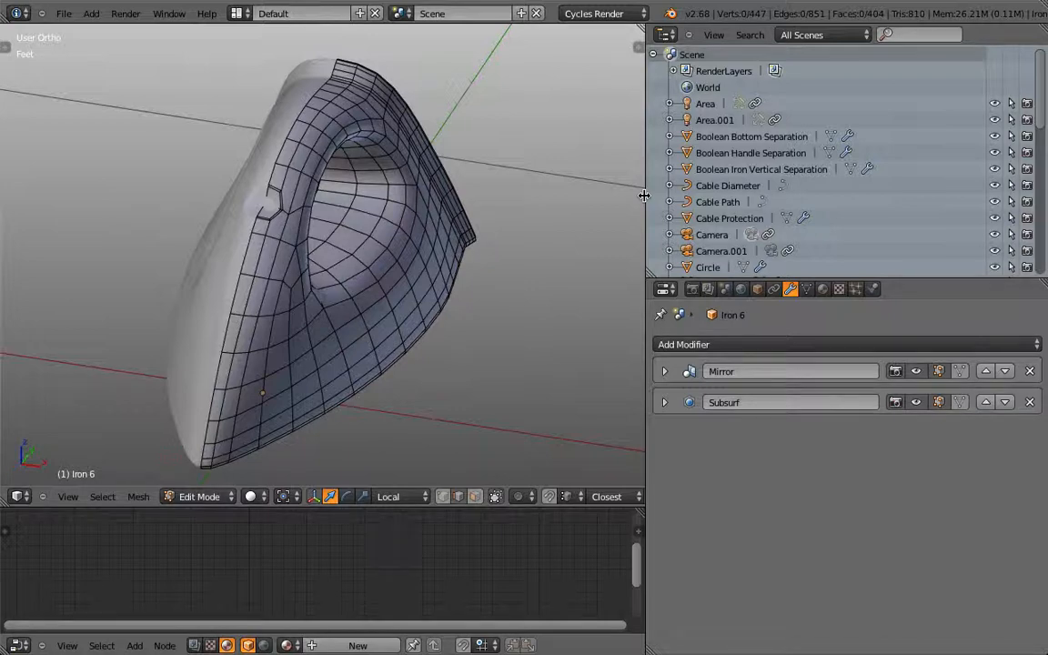
Step: Switch the Outliner area to the UV/Image Editor
{"action": "left_click", "coordinate": [664, 35]}
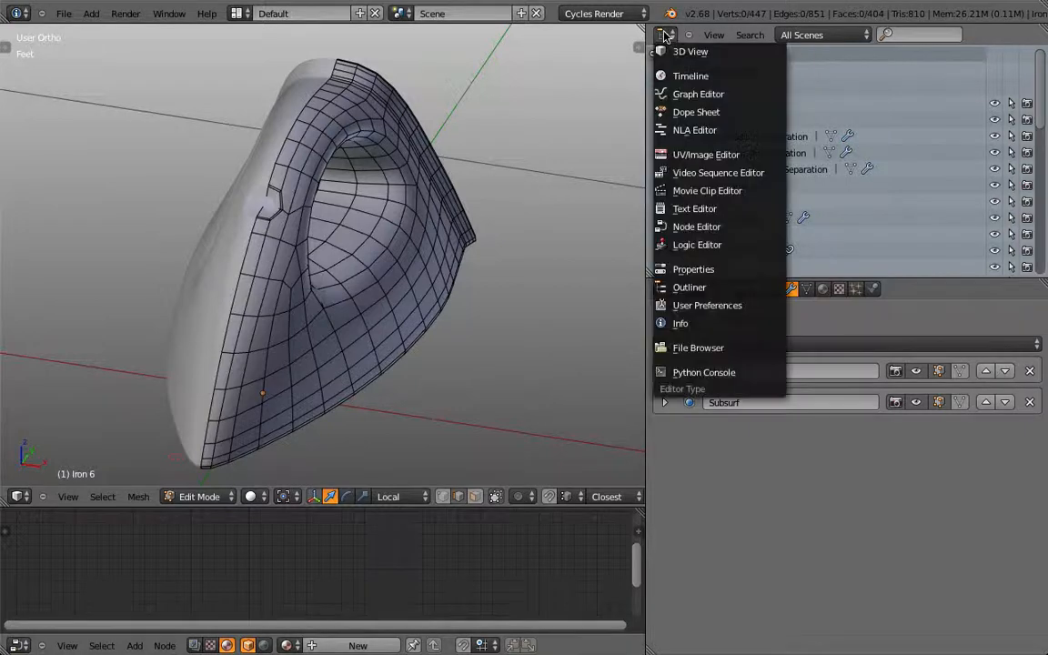
{"action": "left_click", "coordinate": [705, 155]}
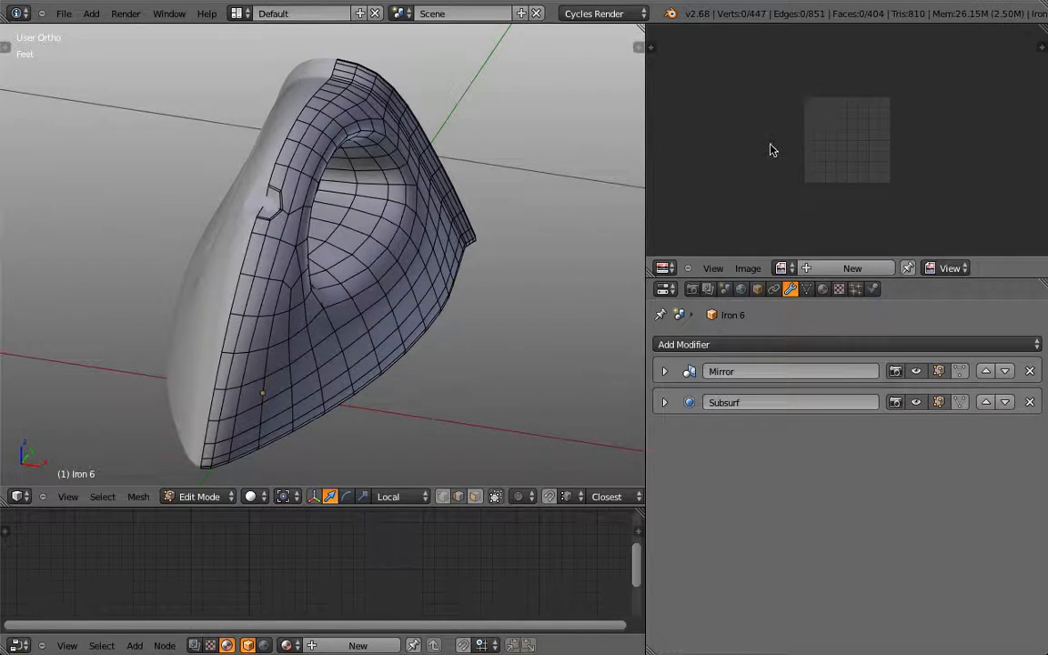
{"action": "scroll", "coordinate": [856, 168], "scroll_direction": "up", "scroll_amount": 4}
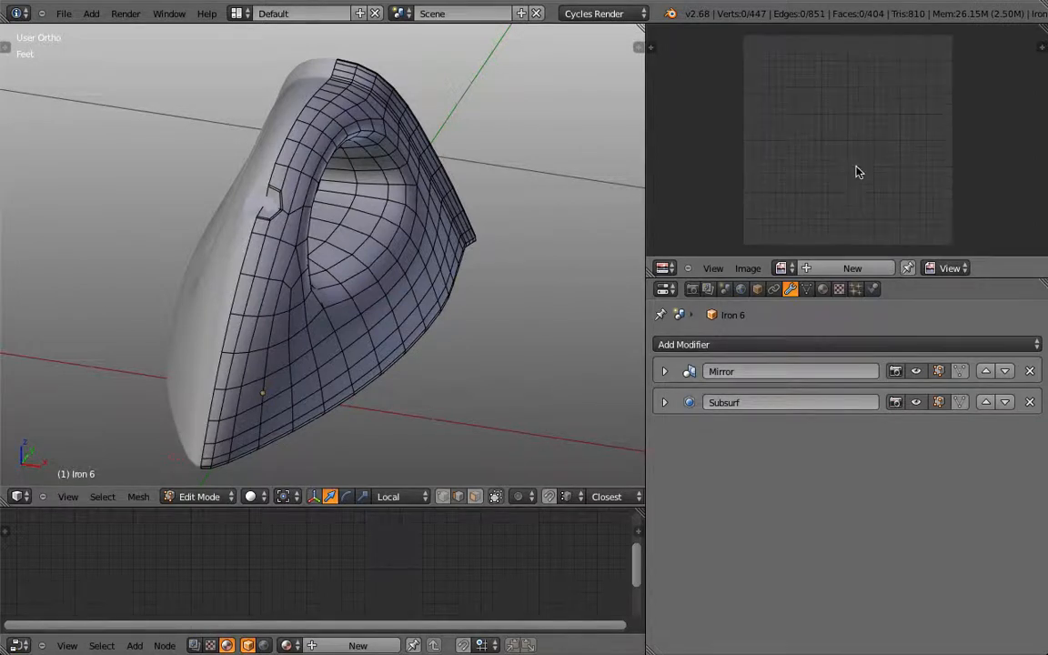
Step: Create a new 1024×1024 image named 'Material Separation v1'
{"action": "left_click", "coordinate": [845, 268]}
{"action": "left_click", "coordinate": [905, 256]}
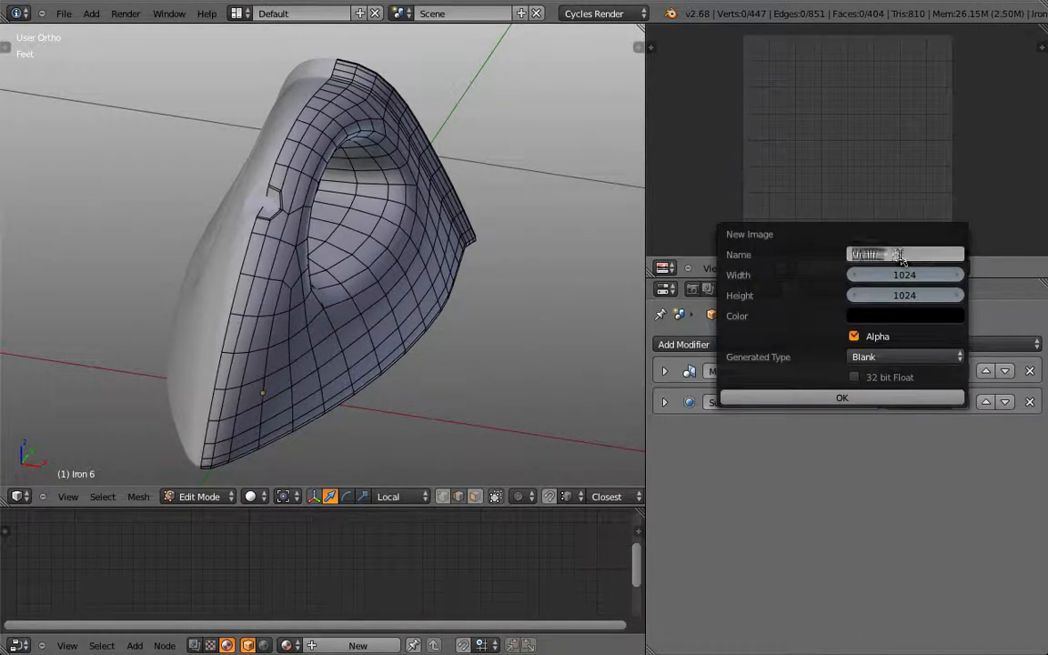
{"action": "type", "text": "Mate"}
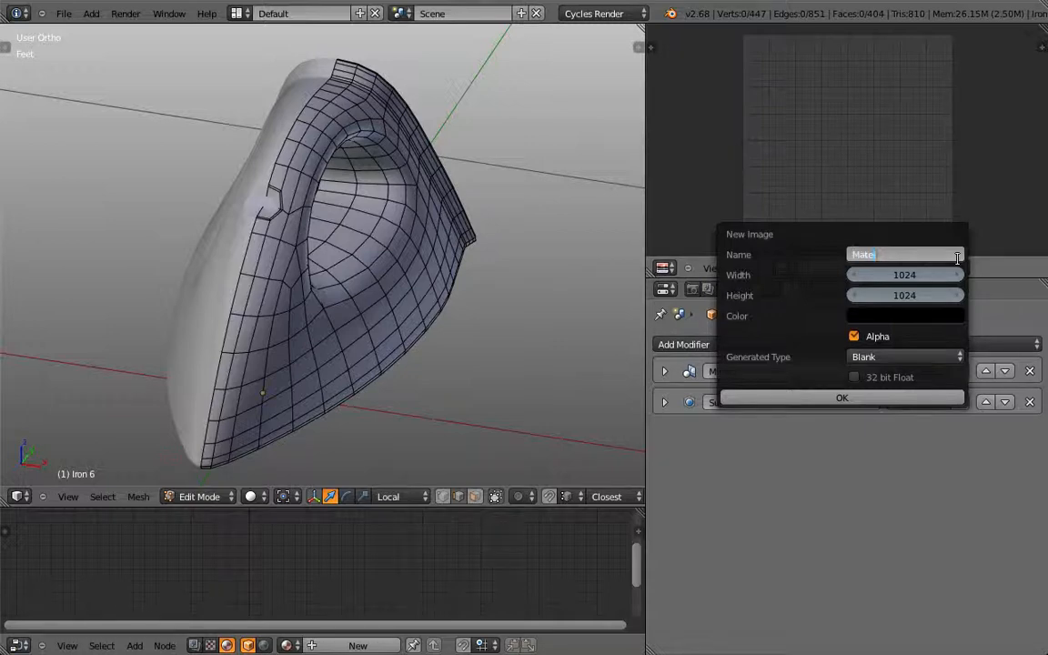
{"action": "type", "text": "rial Separation v1"}
{"action": "left_click", "coordinate": [860, 399]}
{"action": "left_click", "coordinate": [878, 397]}
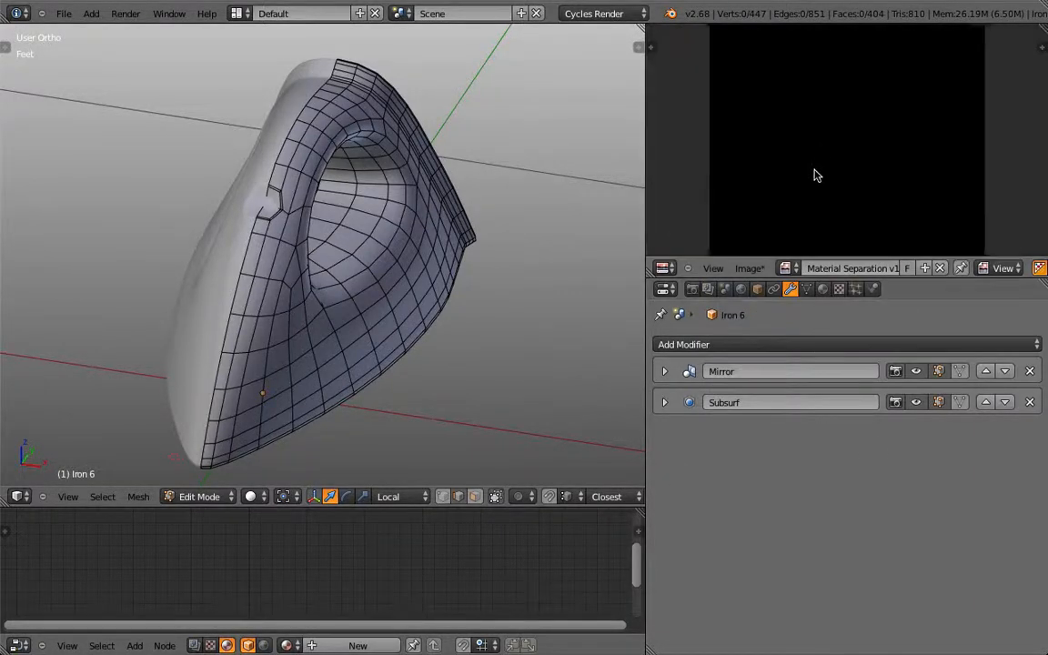
Step: Select the entire iron body mesh in Edit Mode
{"action": "scroll", "coordinate": [814, 171], "scroll_direction": "down", "scroll_amount": 4}
{"action": "middle_click_drag", "start_coordinate": [361, 264], "coordinate": [383, 287]}
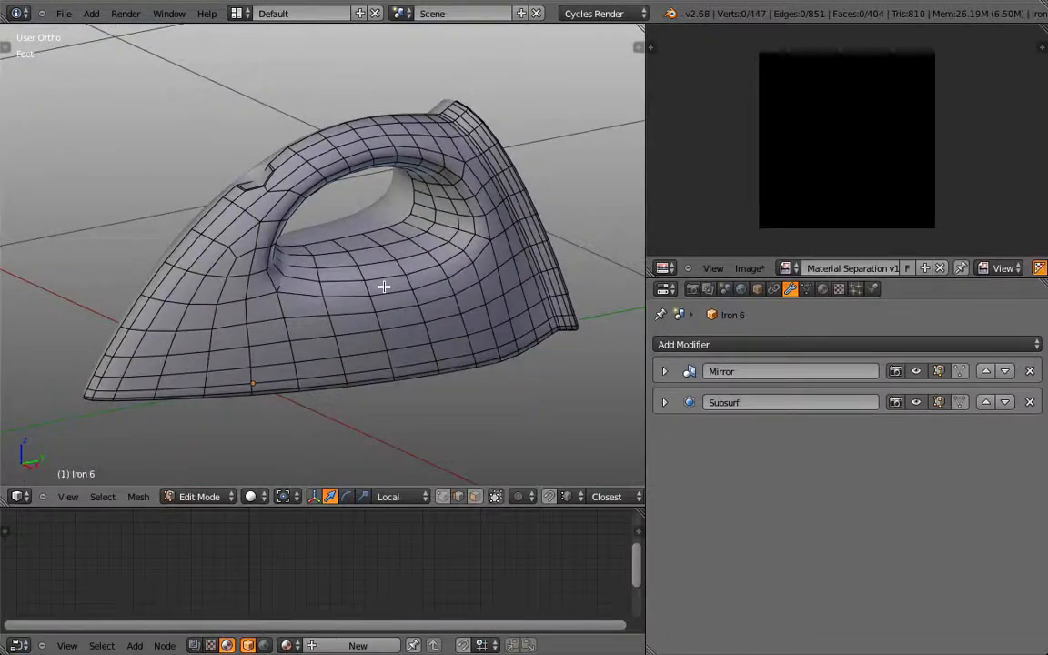
{"action": "key", "text": "Tab"}
{"action": "key", "text": "Tab"}
{"action": "key", "text": "a"}
{"action": "key", "text": "a"}
{"action": "key", "text": "a"}
{"action": "key", "text": "a"}
{"action": "key", "text": "a"}
{"action": "key", "text": "a"}
{"action": "key", "text": "a"}
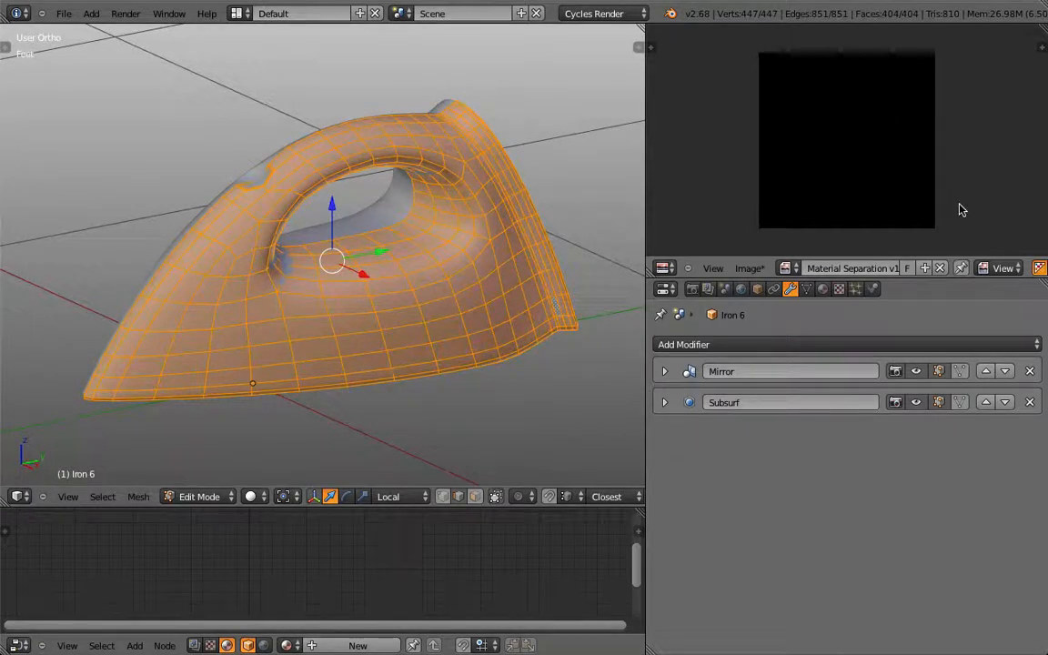
Step: In Mesh Data, collapse Vertex Groups, Shape Keys and Vertex Colors, then unwrap the mesh
{"action": "left_click", "coordinate": [807, 289]}
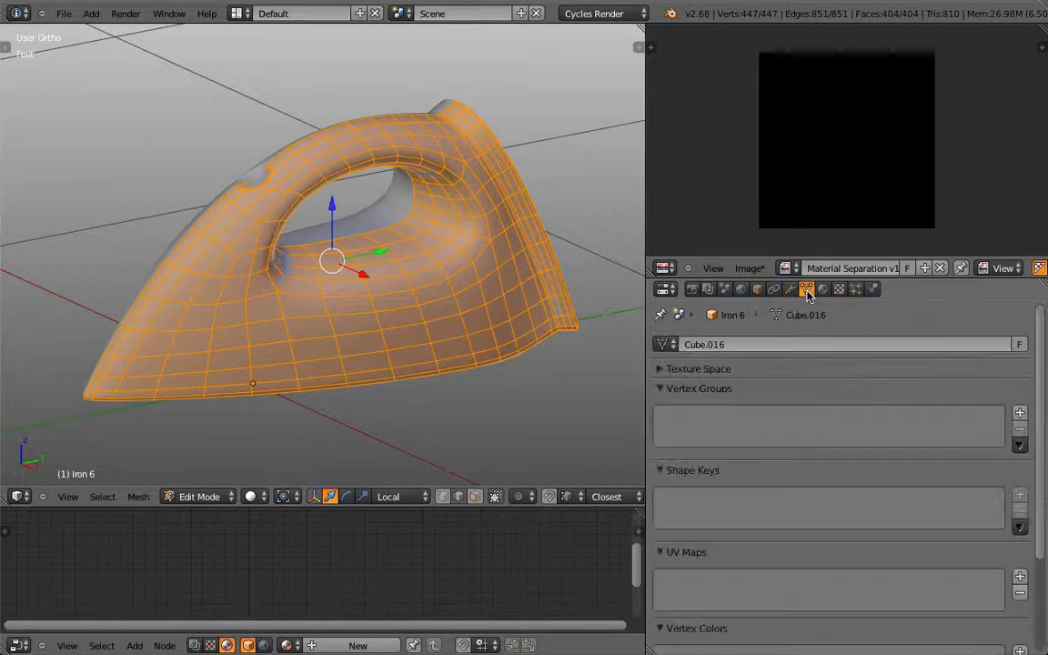
{"action": "left_click", "coordinate": [659, 388]}
{"action": "left_click", "coordinate": [659, 409]}
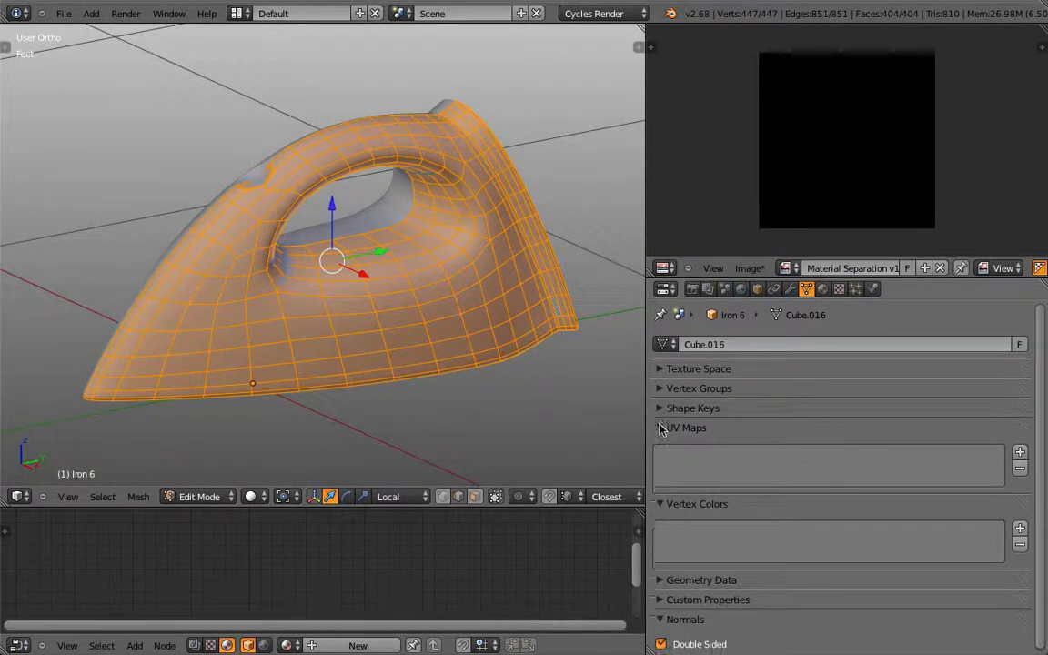
{"action": "left_click", "coordinate": [661, 503]}
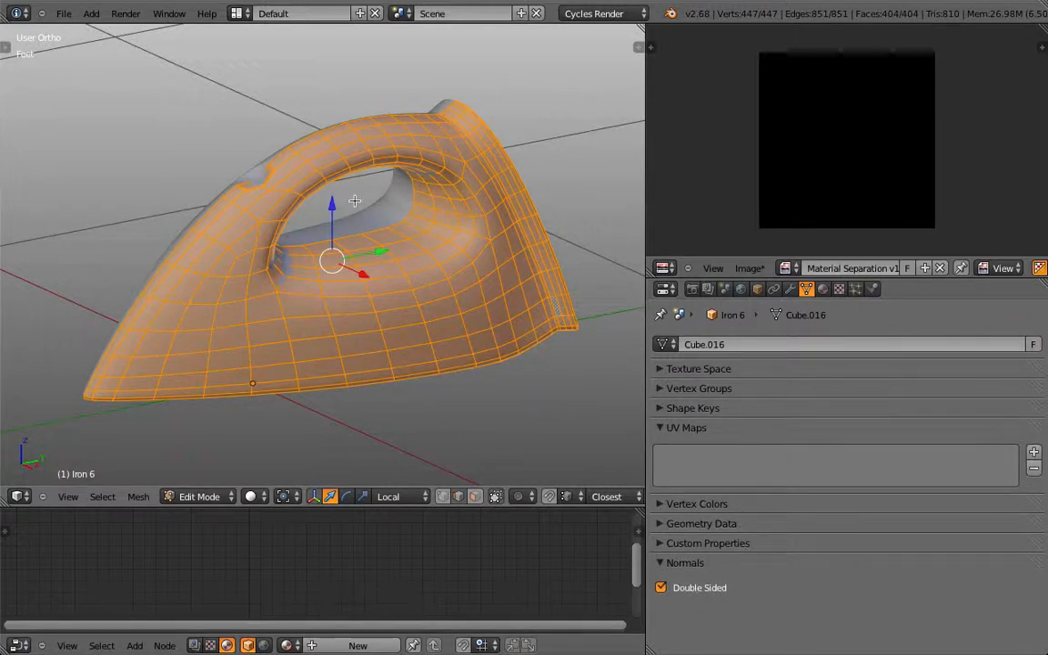
{"action": "key", "text": "u"}
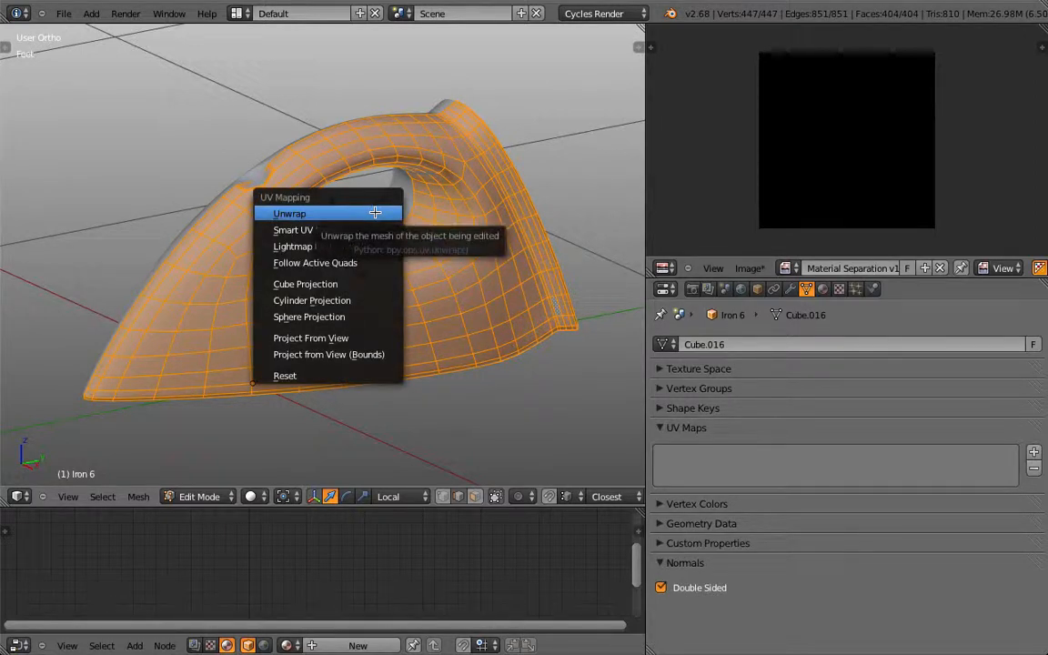
{"action": "left_click", "coordinate": [374, 212]}
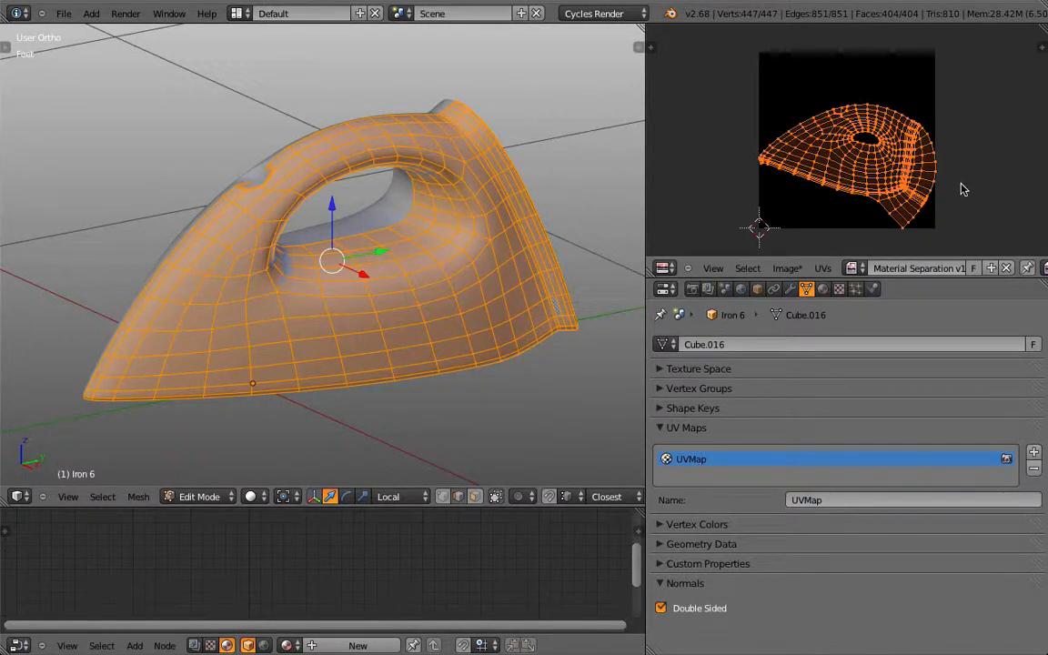
Step: Rotate the UV island and enable Screencast Keys in the viewport side panel
{"action": "key", "text": "r"}
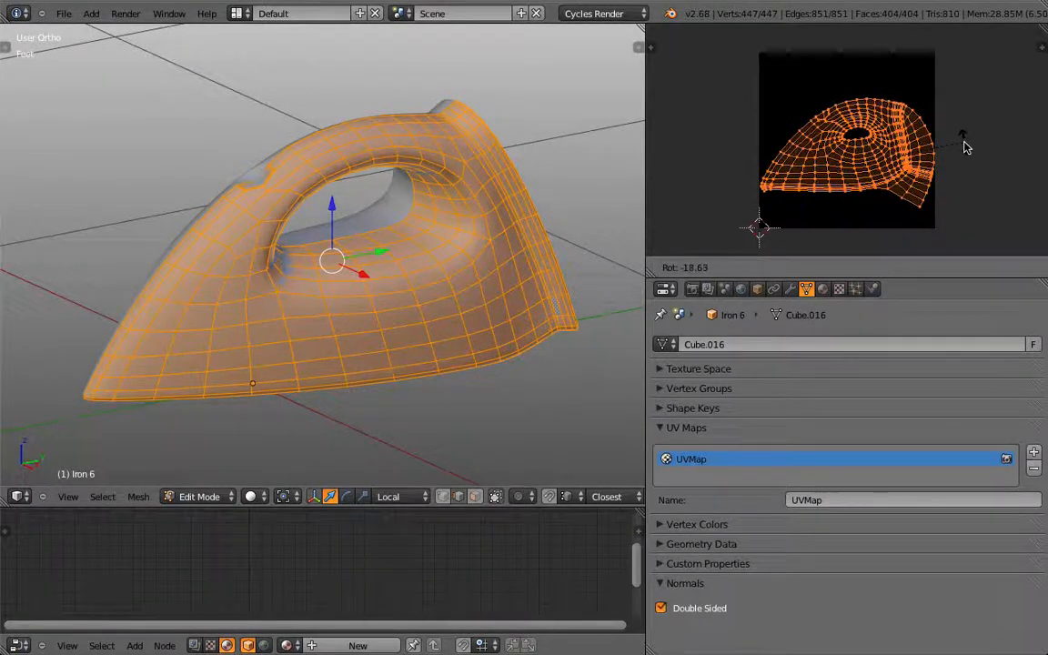
{"action": "left_click", "coordinate": [966, 145]}
{"action": "key", "text": "n"}
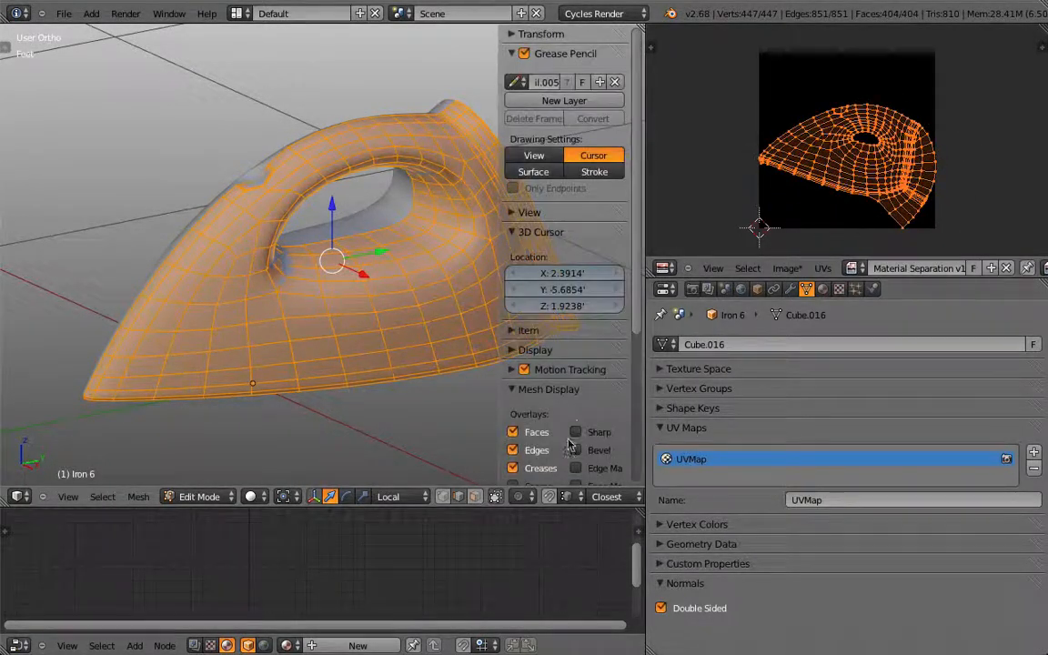
{"action": "scroll", "coordinate": [546, 364], "scroll_direction": "down", "scroll_amount": 5}
{"action": "left_click", "coordinate": [514, 477]}
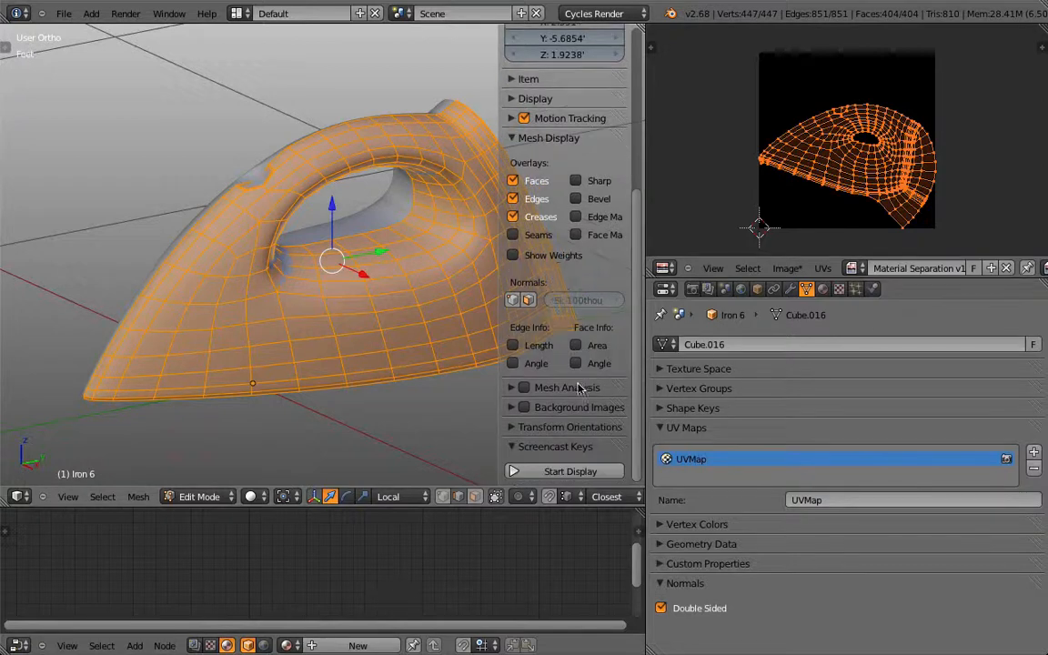
{"action": "left_click", "coordinate": [557, 470]}
{"action": "left_click", "coordinate": [555, 449]}
{"action": "key", "text": "n"}
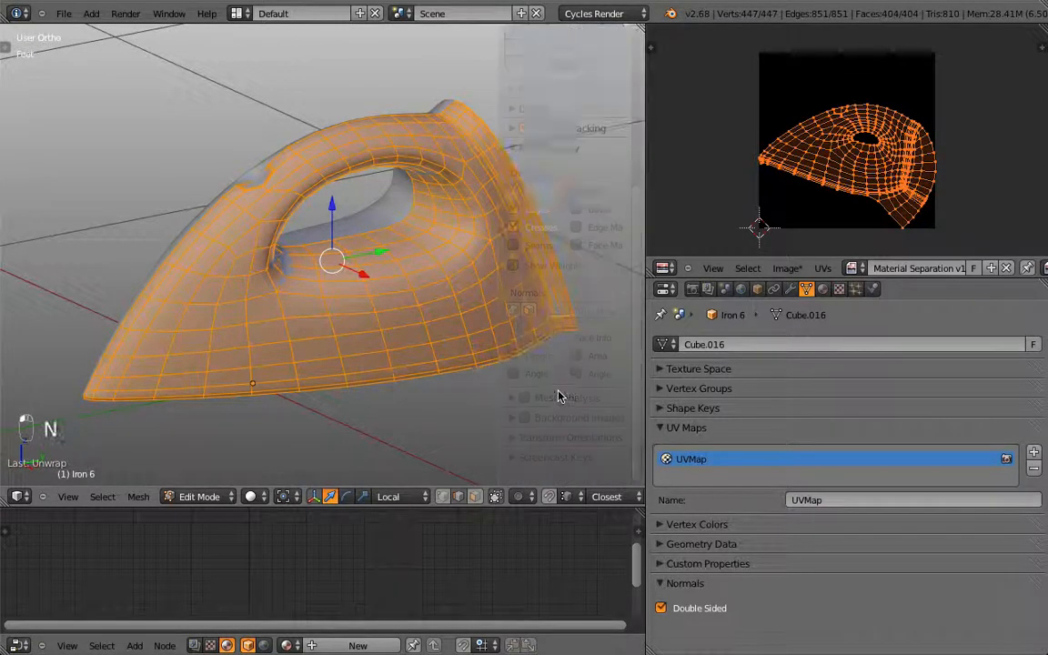
Step: Move, rotate and scale the selected mesh in the 3D view
{"action": "middle_click_drag", "start_coordinate": [351, 301], "coordinate": [288, 311]}
{"action": "key", "text": "g"}
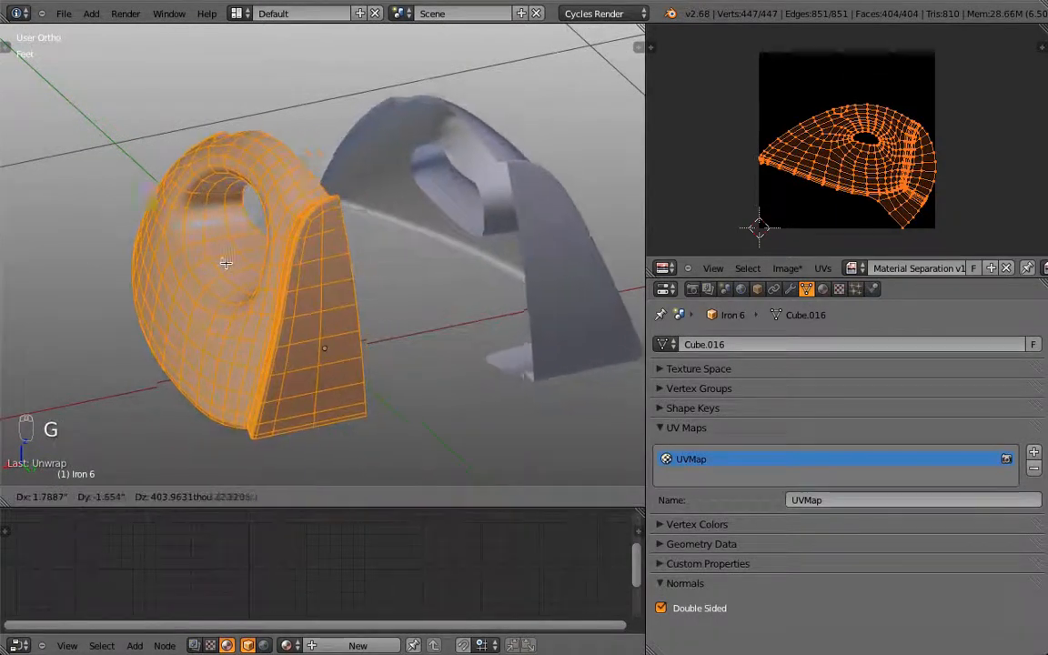
{"action": "key", "text": "r"}
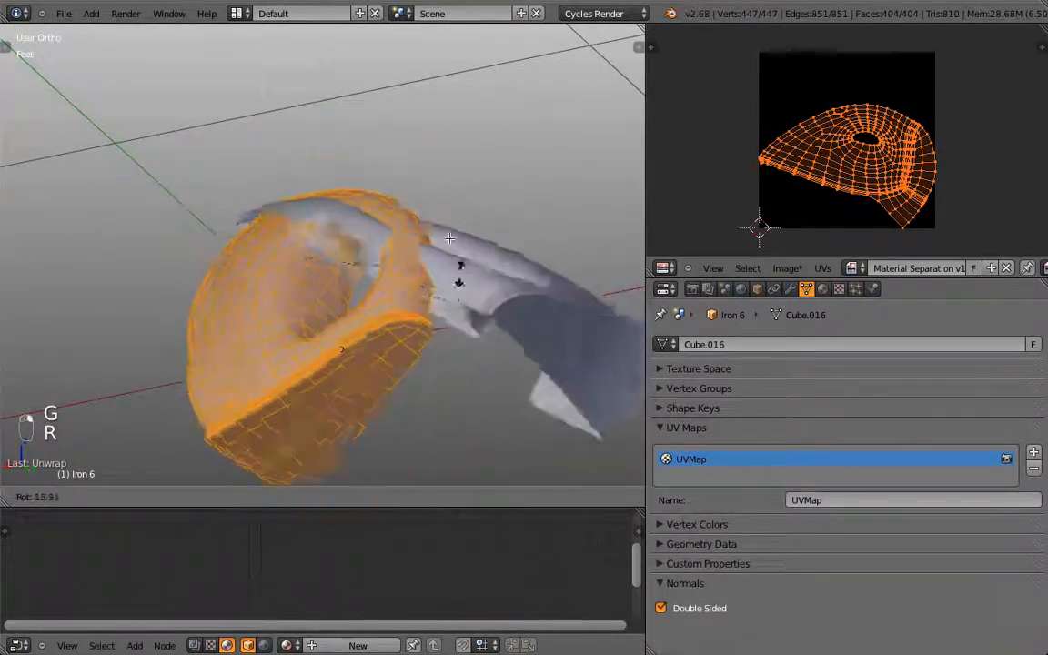
{"action": "left_click", "coordinate": [378, 173]}
{"action": "key", "text": "s"}
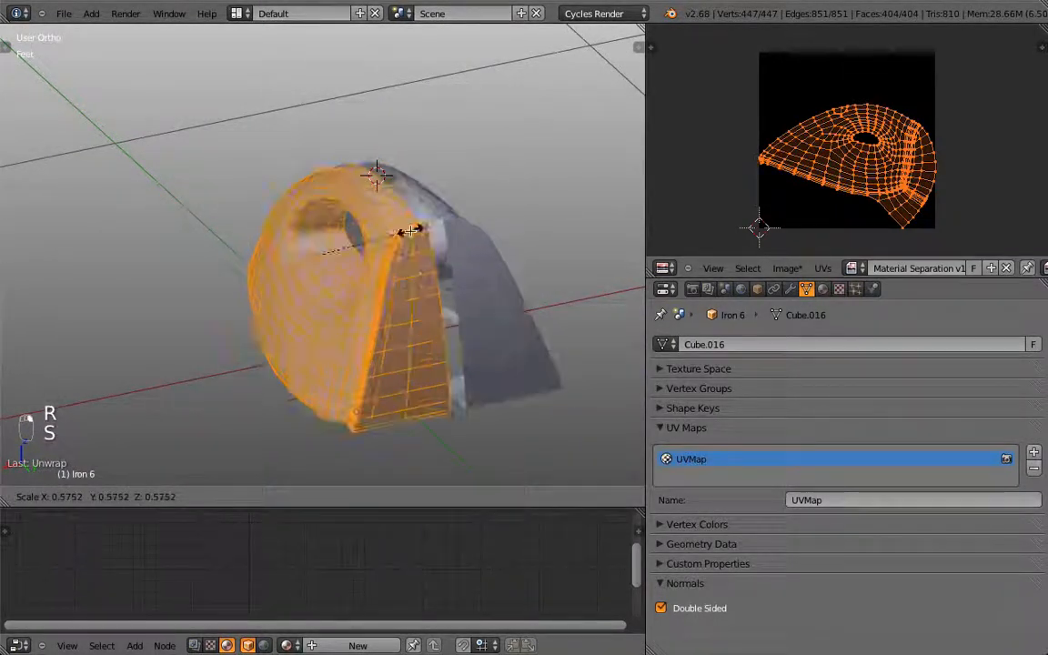
{"action": "left_click", "coordinate": [421, 227]}
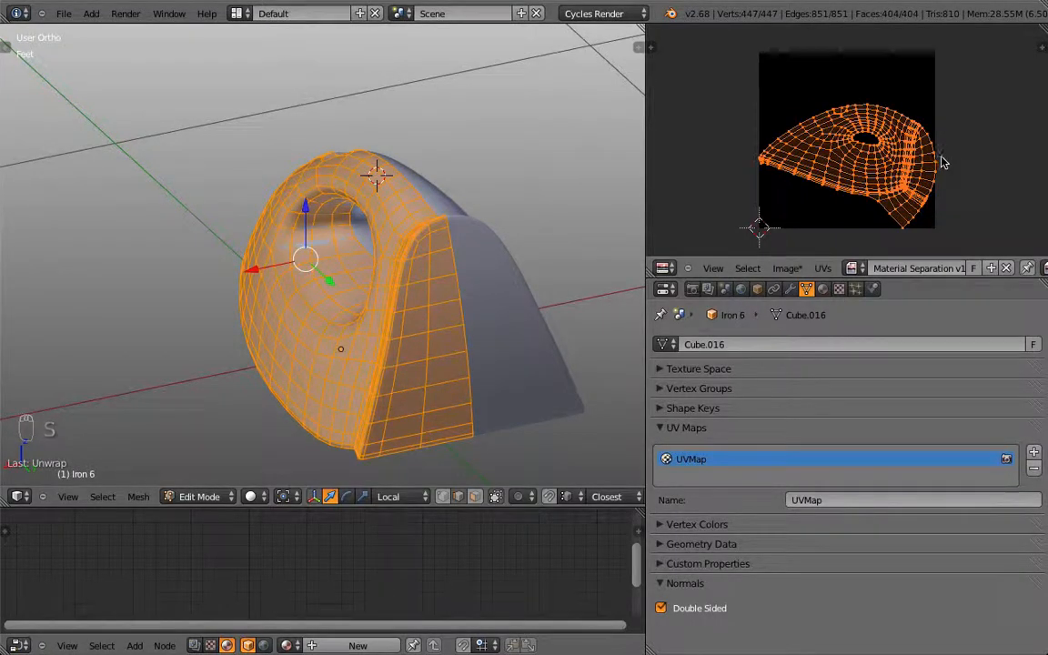
Step: Rotate, move and scale the UV layout, stretching it along Y
{"action": "scroll", "coordinate": [942, 162], "scroll_direction": "up", "scroll_amount": 1}
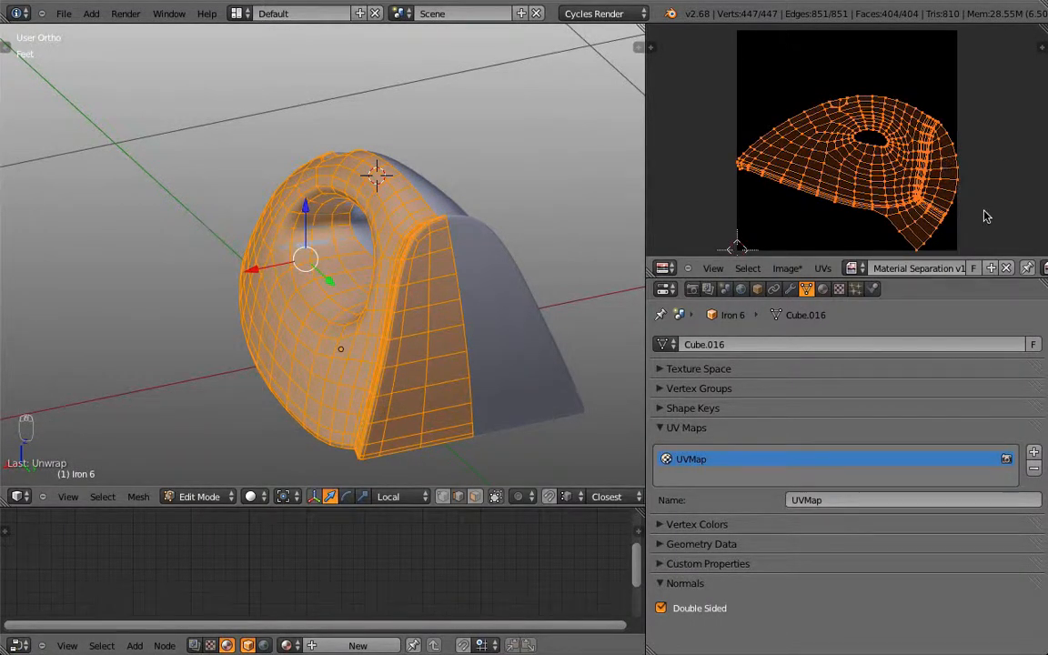
{"action": "key", "text": "r"}
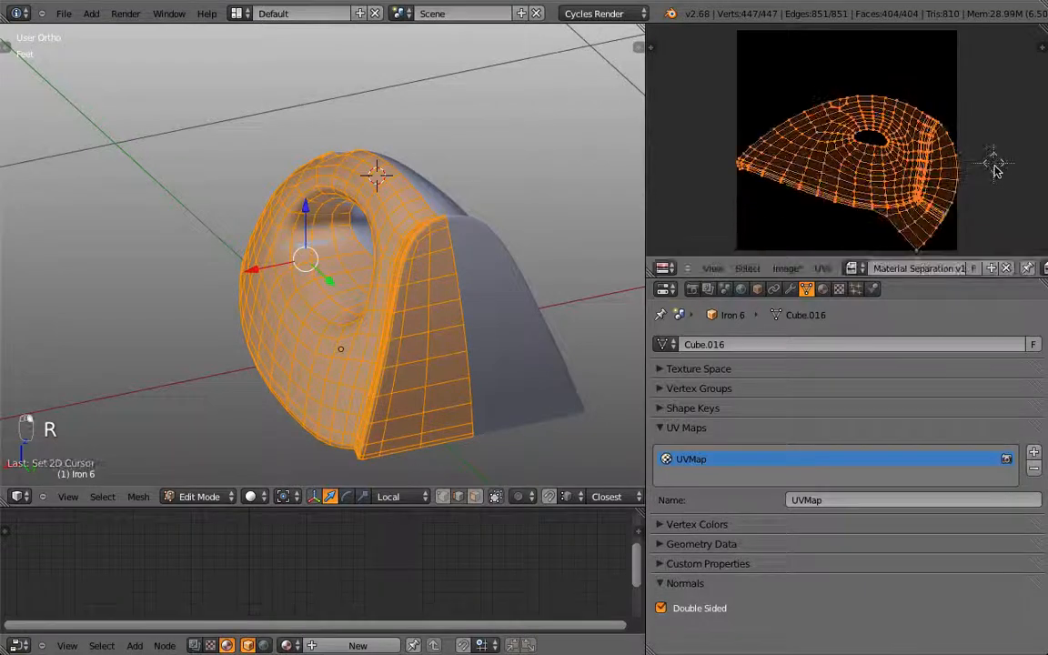
{"action": "key", "text": "g"}
{"action": "key", "text": "s"}
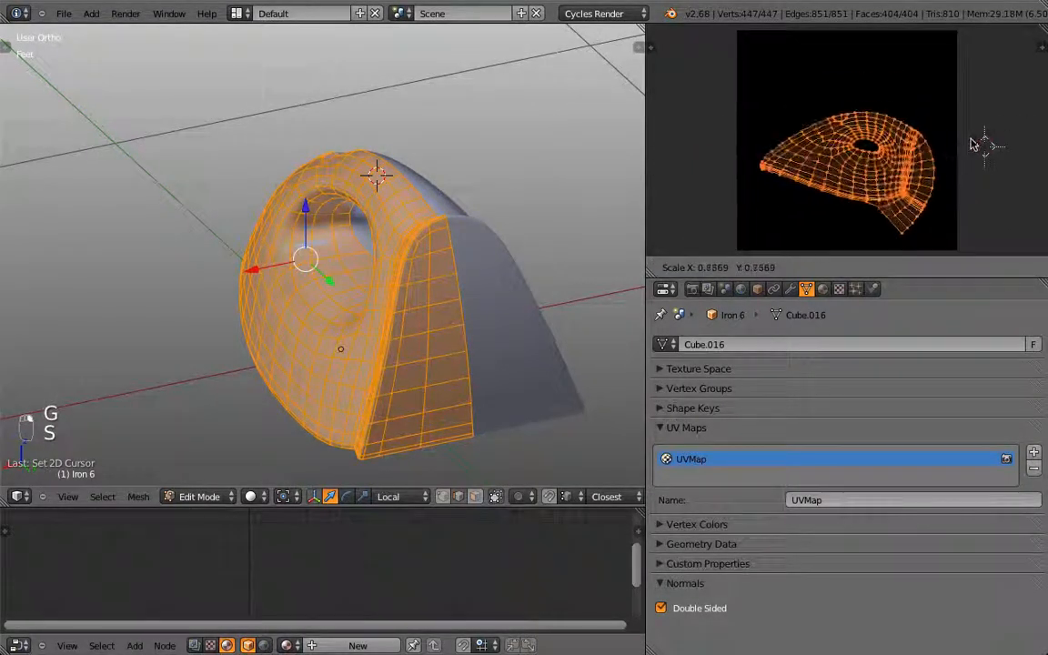
{"action": "key", "text": "y"}
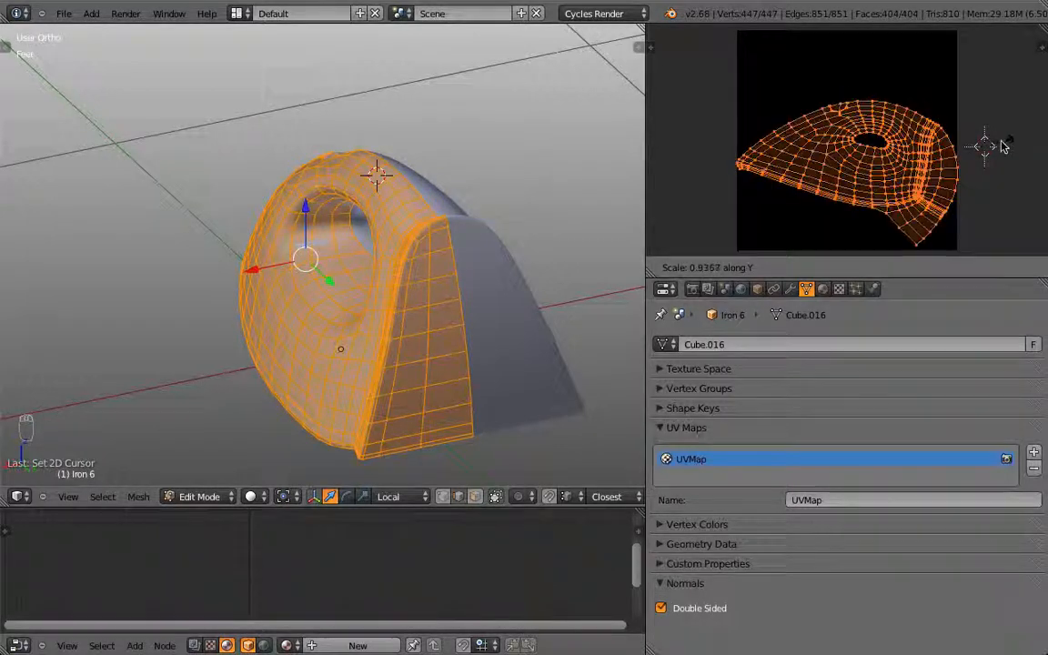
{"action": "left_click", "coordinate": [936, 145]}
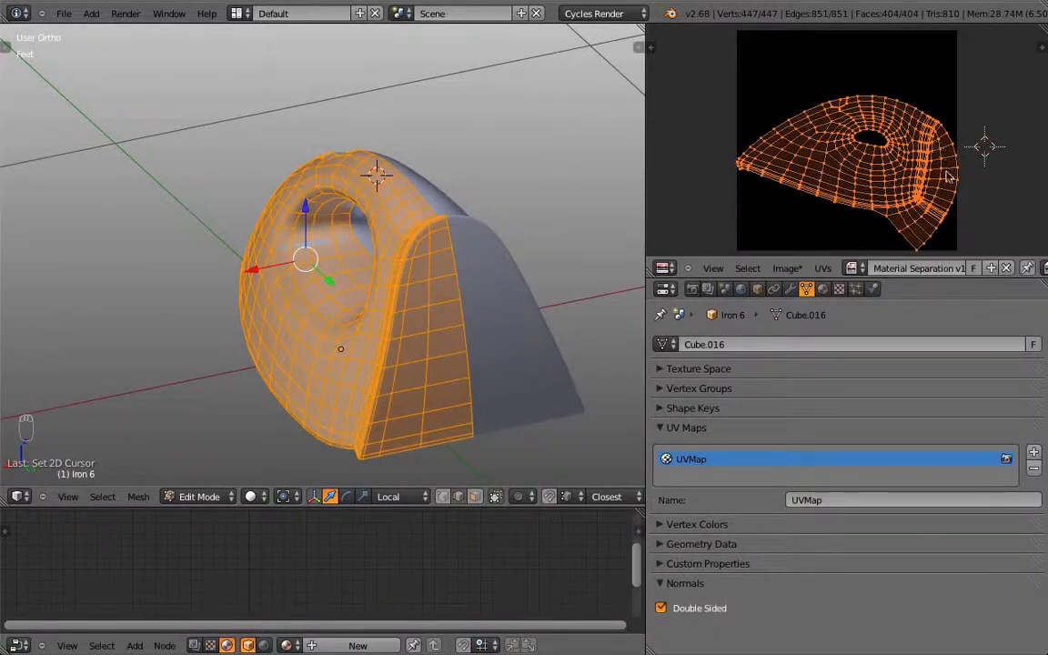
{"action": "key", "text": "r"}
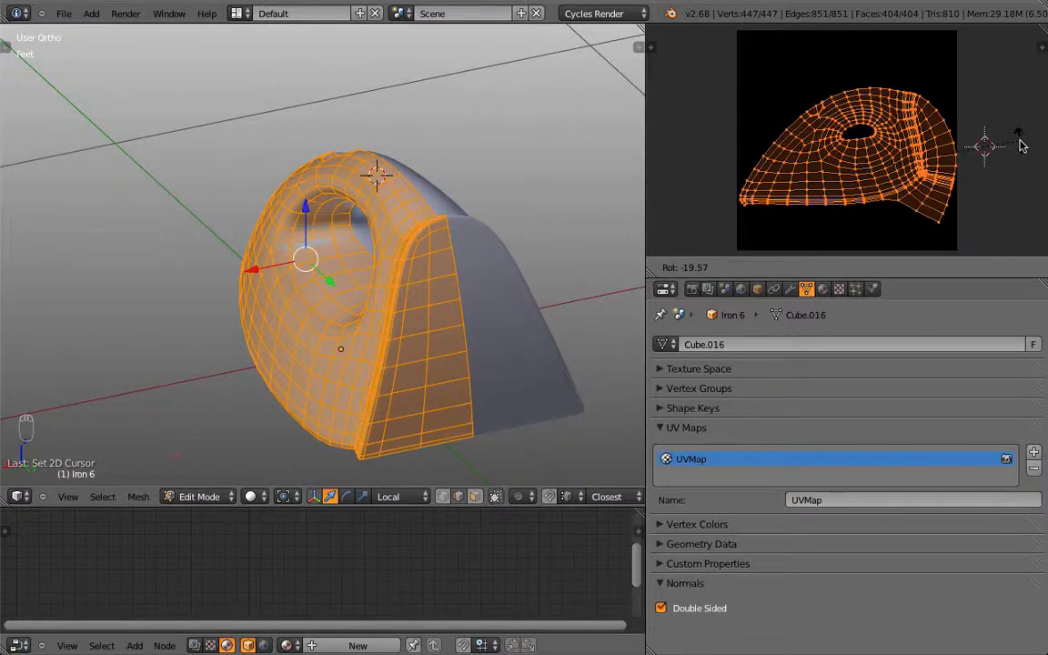
Step: Confirm the UV tilt, switch to Right Ortho view, and add a small extra UV rotation
{"action": "left_click", "coordinate": [1018, 145]}
{"action": "key", "text": "KP_1"}
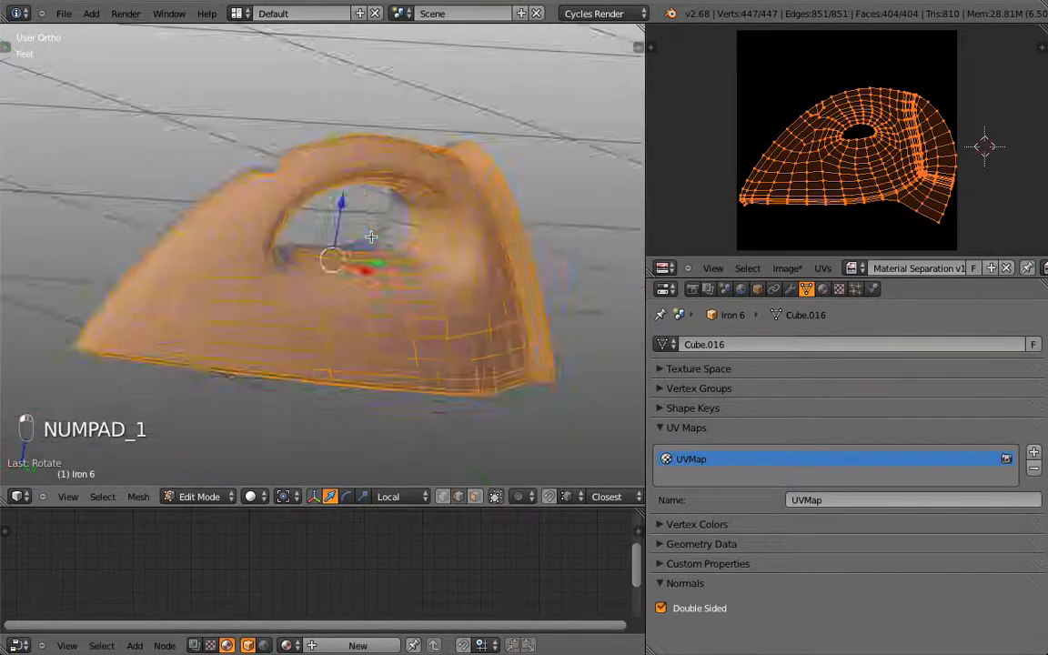
{"action": "key", "text": "KP_3"}
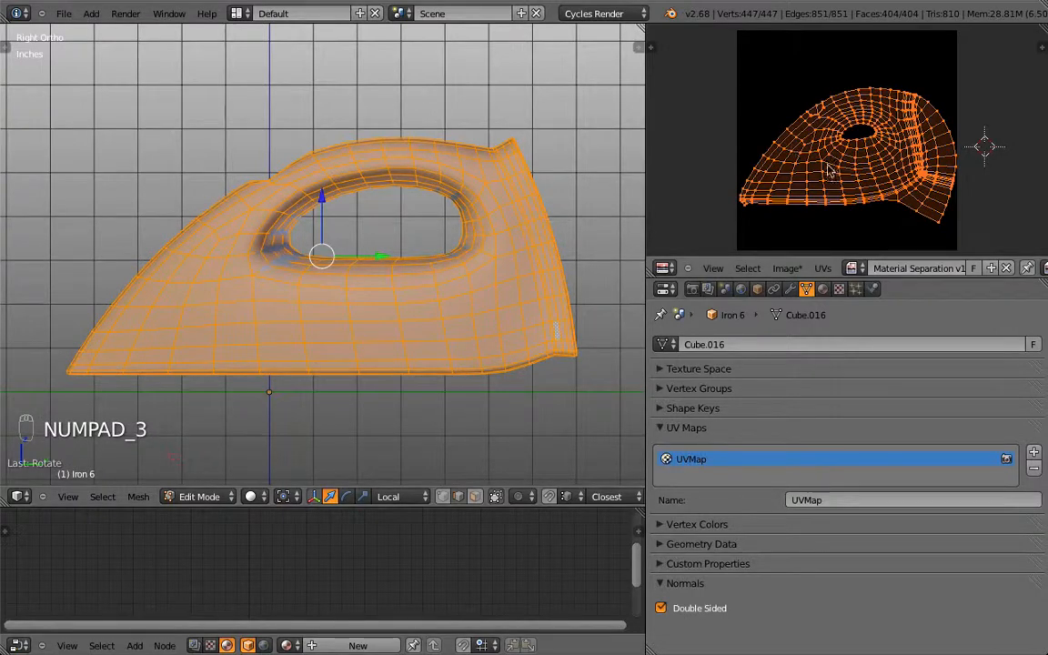
{"action": "key", "text": "r"}
{"action": "left_click", "coordinate": [969, 118]}
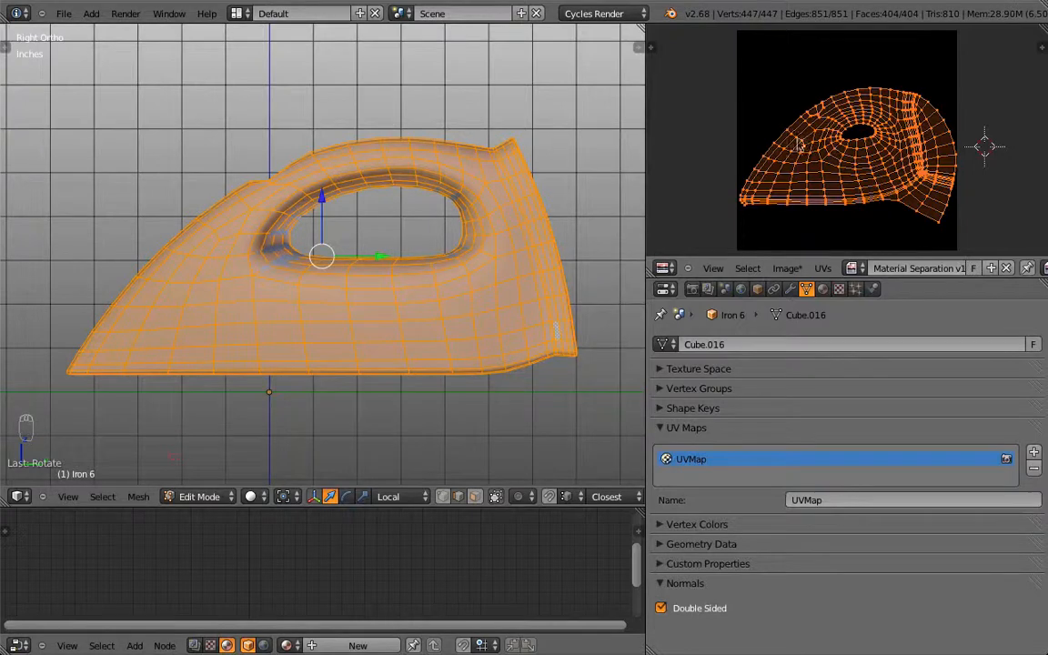
Step: Select a single face in the UV layout
{"action": "scroll", "coordinate": [801, 195], "scroll_direction": "up", "scroll_amount": 3}
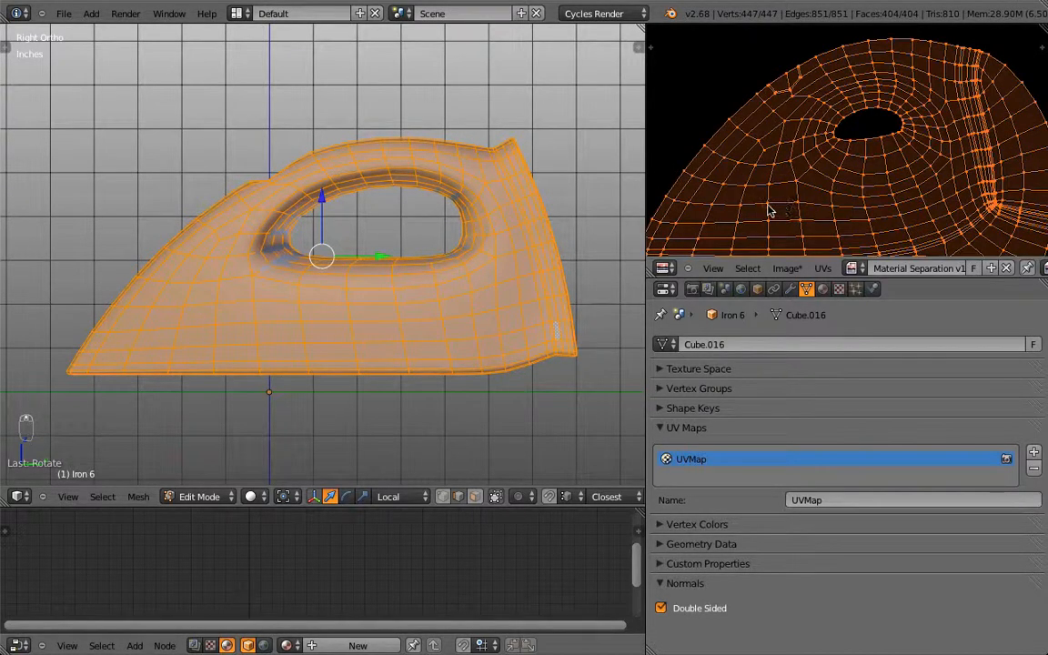
{"action": "right_click", "coordinate": [773, 215]}
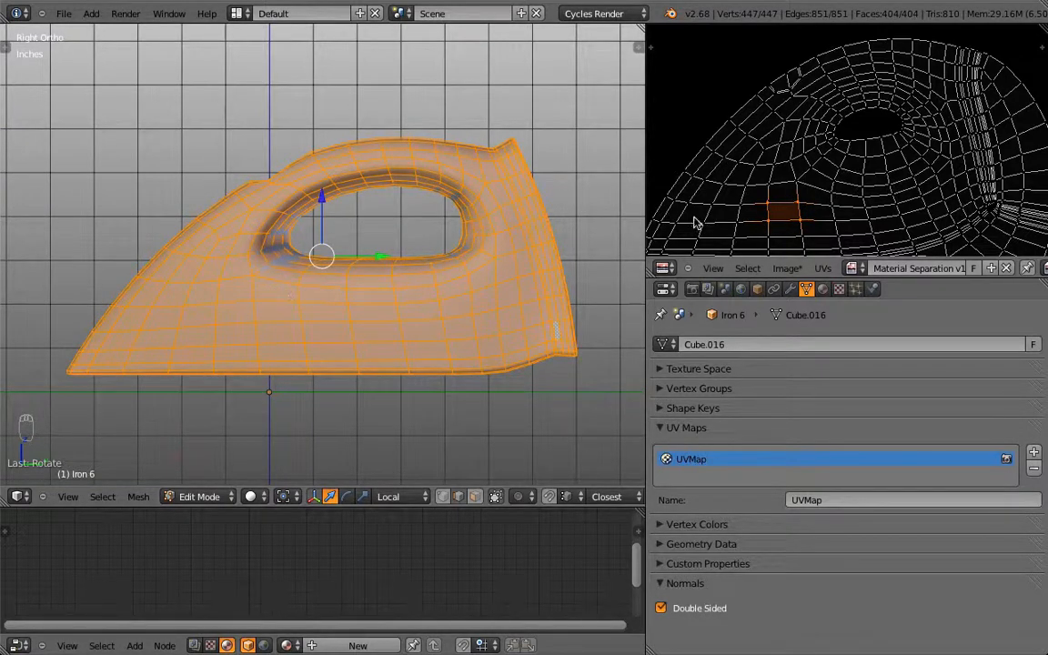
{"action": "right_click", "coordinate": [776, 193]}
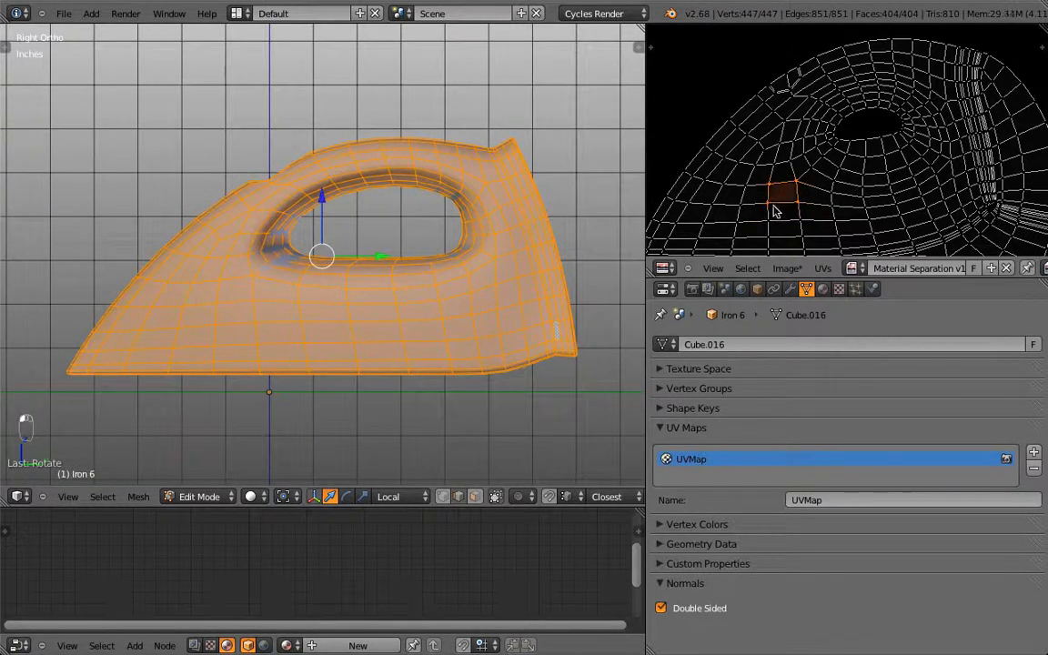
Step: Select a side face on the 3D iron, then build a neighbouring face from its four edges
{"action": "right_click", "coordinate": [233, 275]}
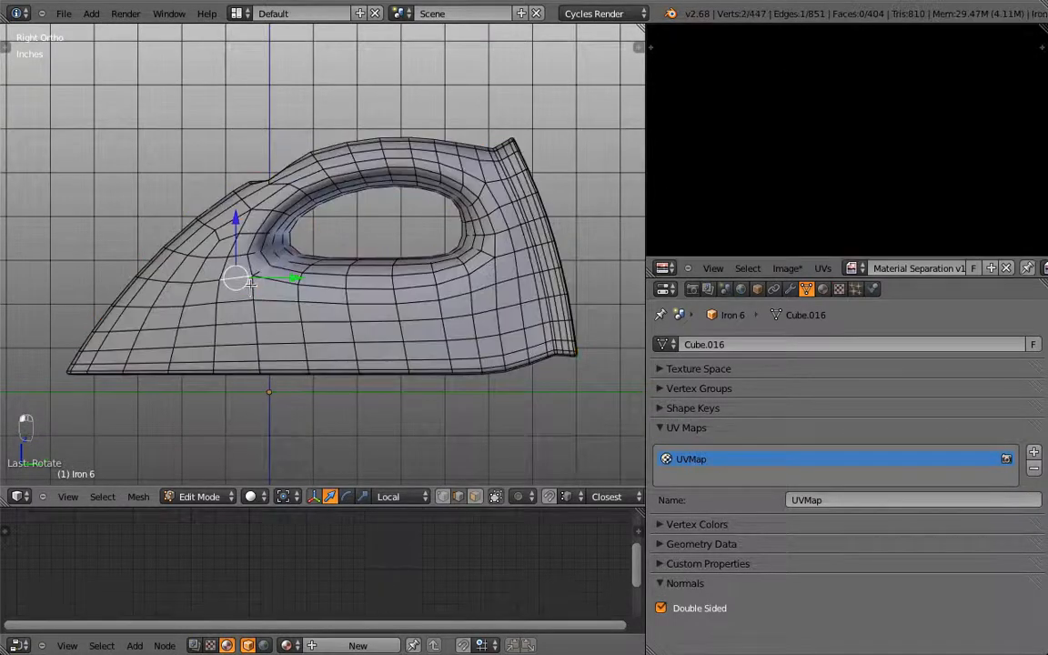
{"action": "right_click", "coordinate": [232, 287]}
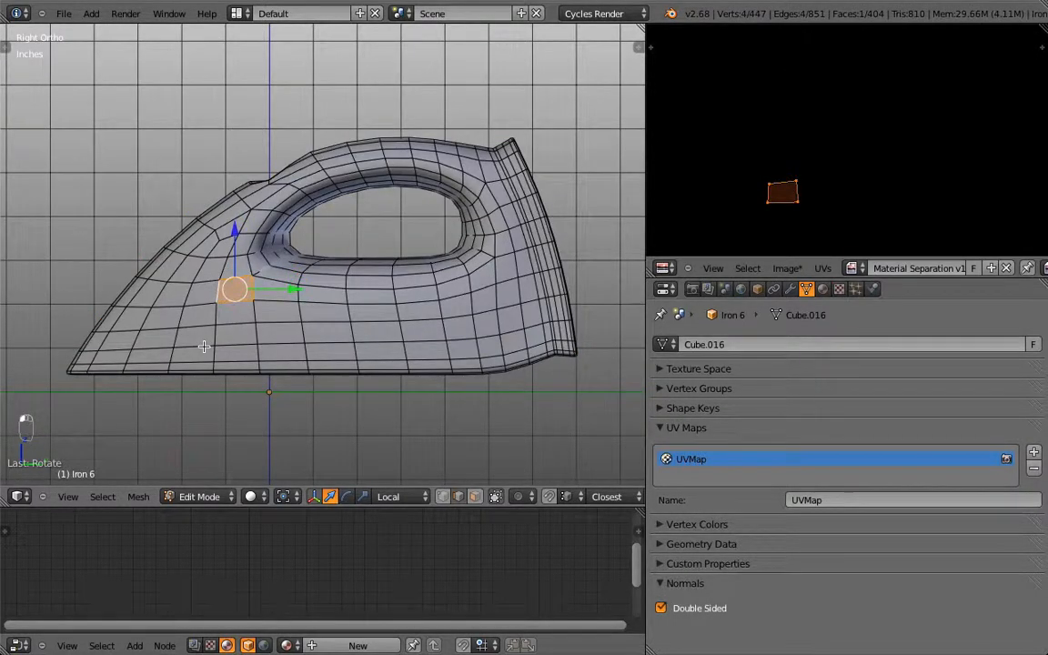
{"action": "right_click", "coordinate": [276, 323]}
{"action": "right_click", "coordinate": [256, 311], "text": "shift"}
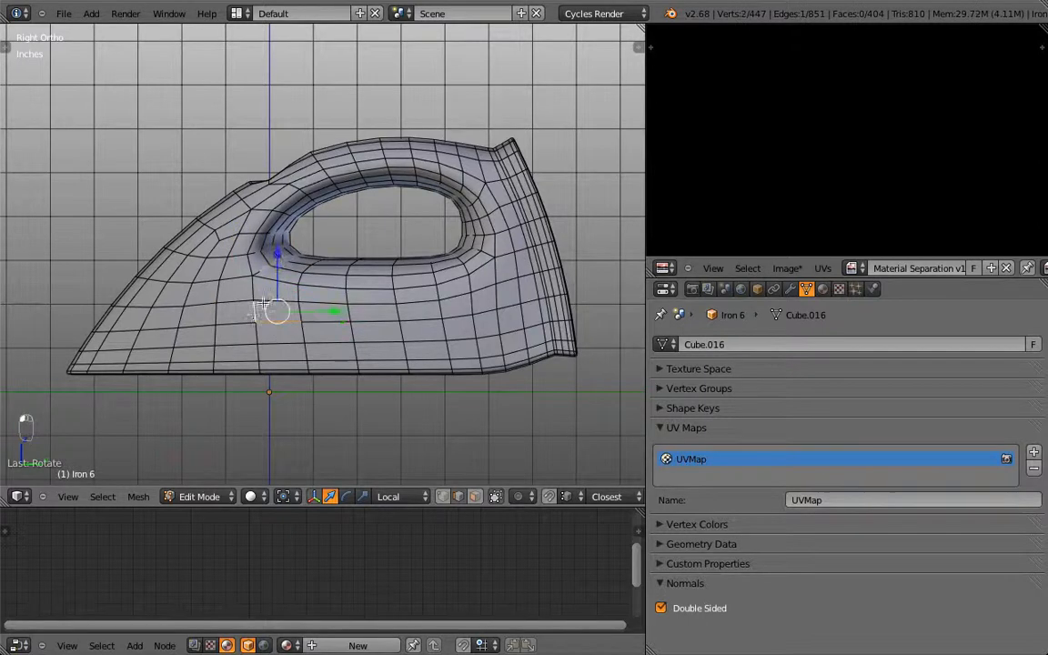
{"action": "right_click", "coordinate": [271, 300], "text": "shift"}
{"action": "scroll", "coordinate": [274, 364], "scroll_direction": "up", "scroll_amount": 4}
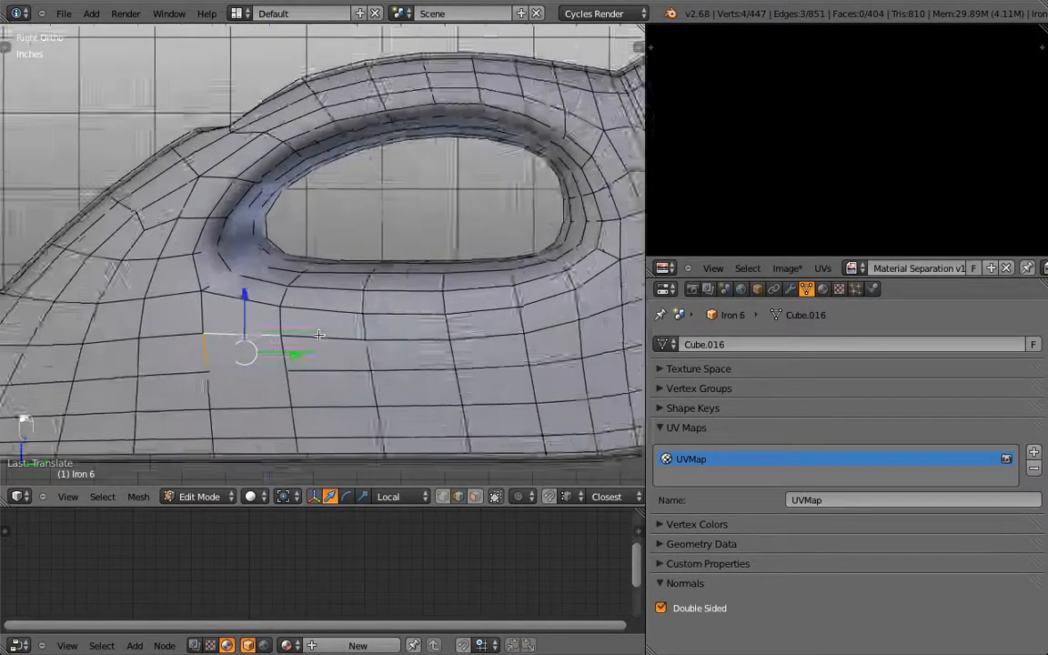
{"action": "right_click", "coordinate": [289, 364], "text": "shift"}
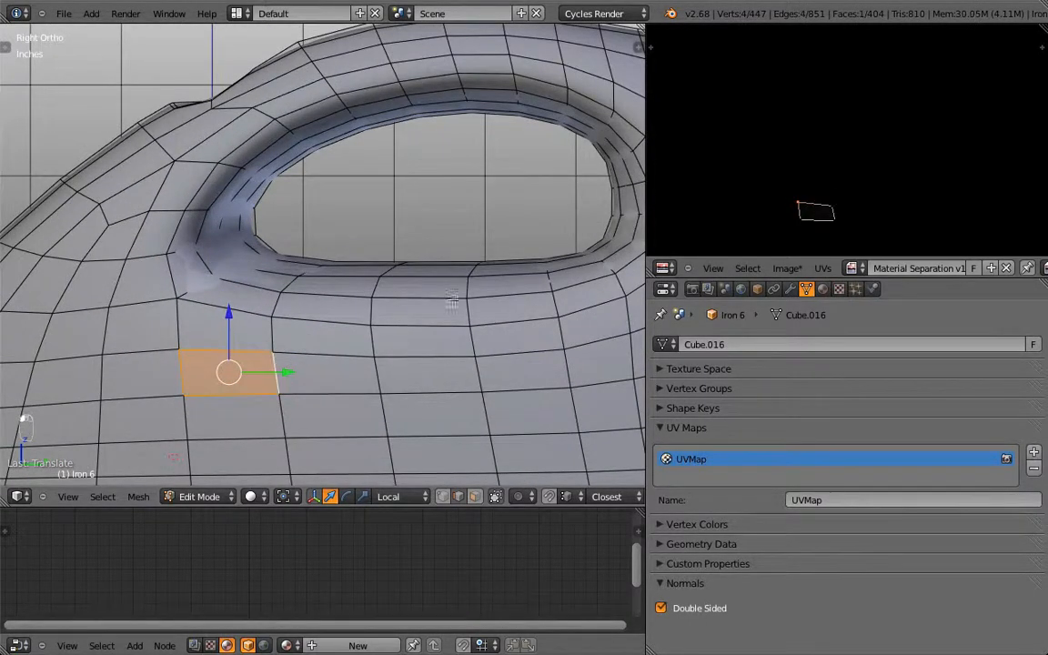
Step: Select the whole mesh, fit the full UV layout in view, and orbit to an angled perspective
{"action": "middle_click_drag", "start_coordinate": [409, 273], "coordinate": [480, 301]}
{"action": "scroll", "coordinate": [479, 301], "scroll_direction": "down", "scroll_amount": 4}
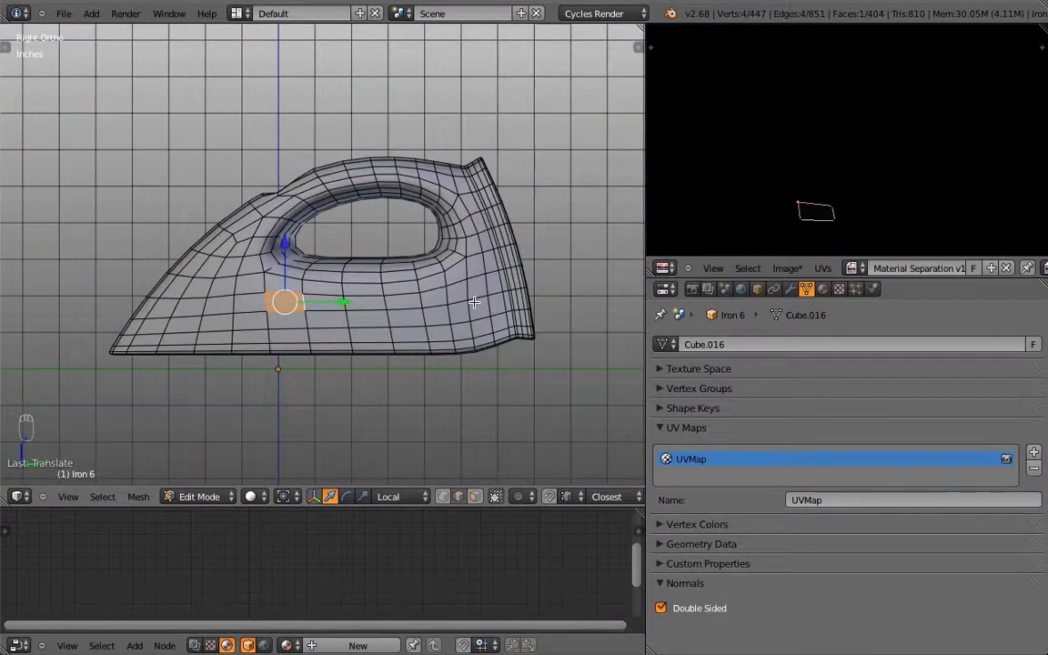
{"action": "key", "text": "a"}
{"action": "key", "text": "a"}
{"action": "key", "text": "a"}
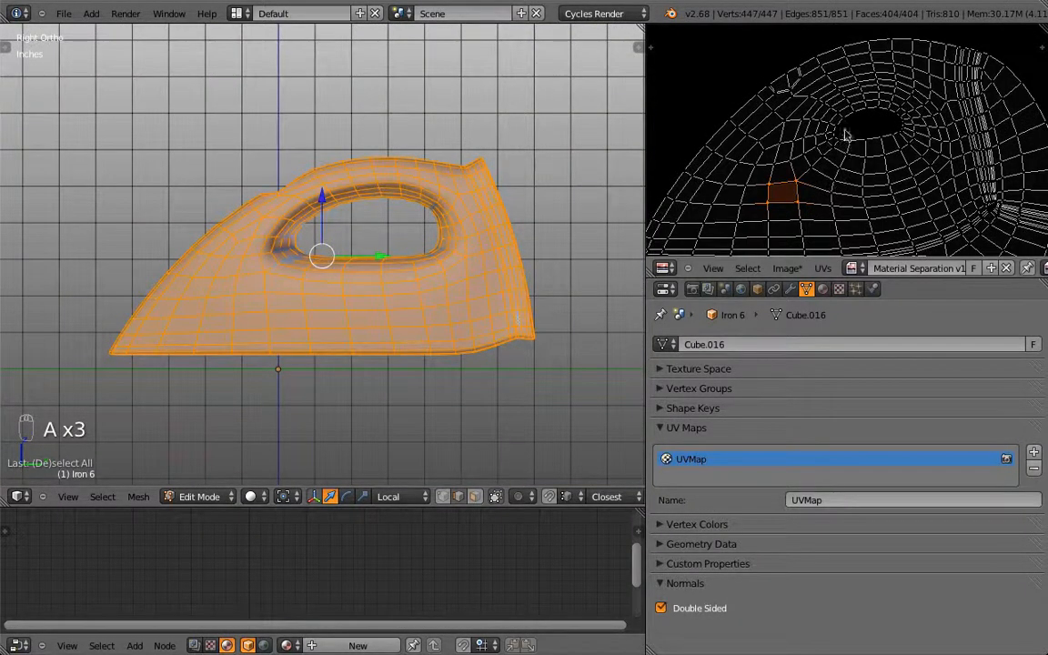
{"action": "key", "text": "Home"}
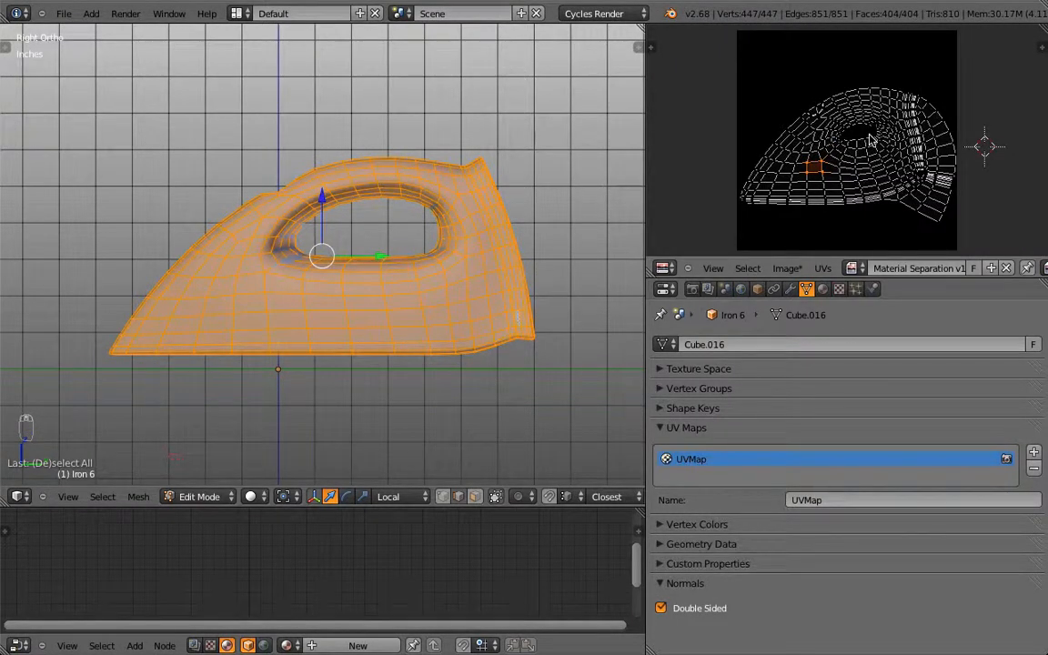
{"action": "middle_click_drag", "start_coordinate": [242, 286], "coordinate": [395, 277]}
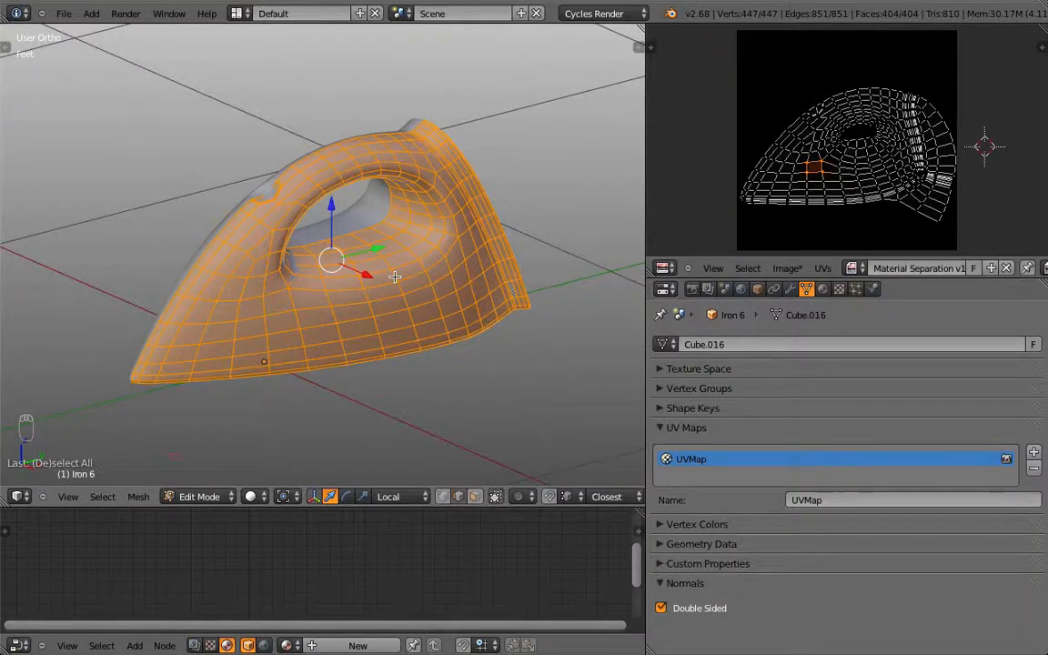
Step: Keep Cycles Render as the engine and create a new material for the iron
{"action": "left_click", "coordinate": [823, 290]}
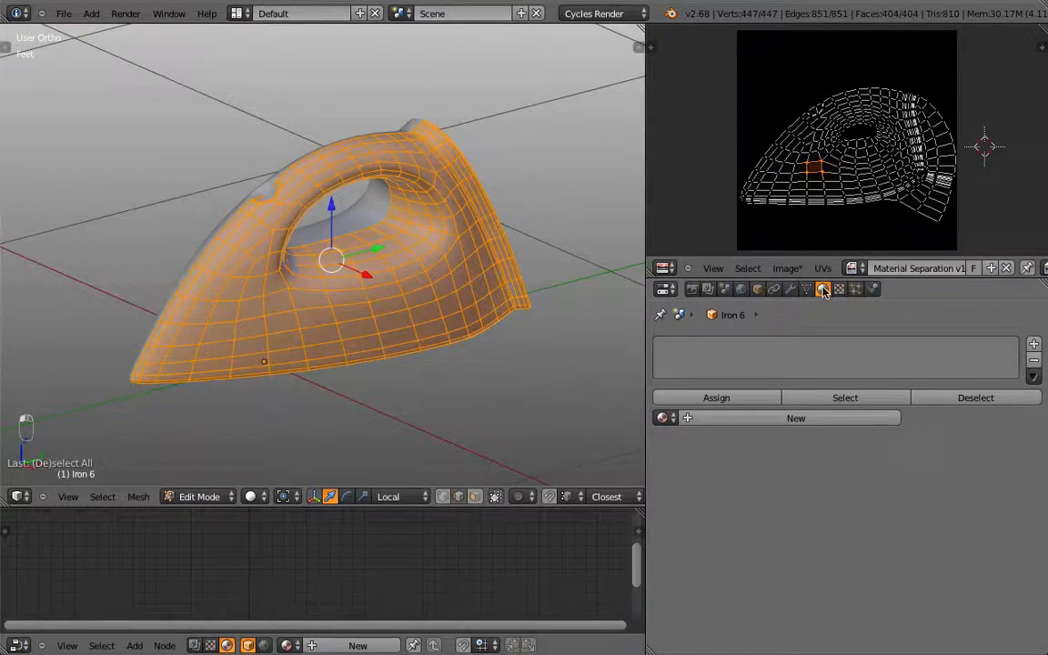
{"action": "left_click", "coordinate": [582, 13]}
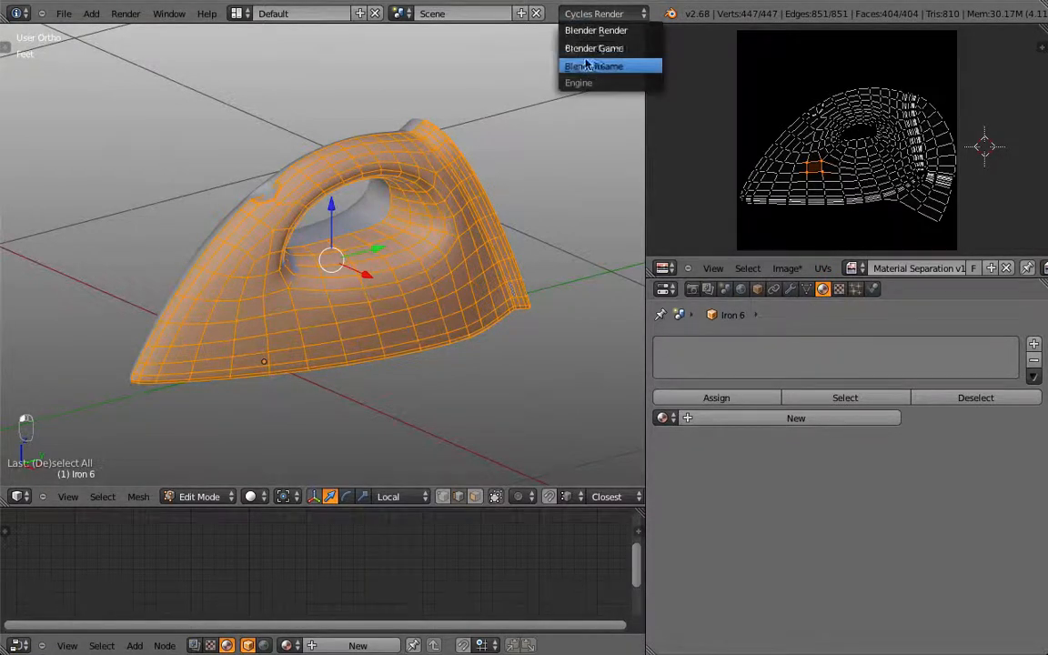
{"action": "left_click", "coordinate": [589, 67]}
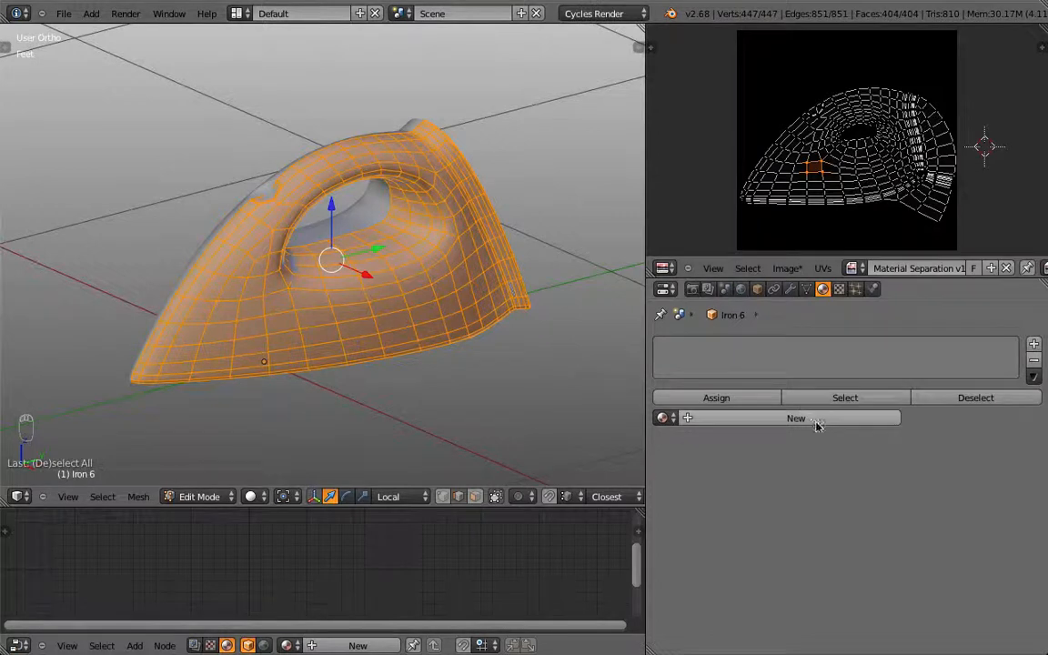
{"action": "left_click", "coordinate": [832, 421]}
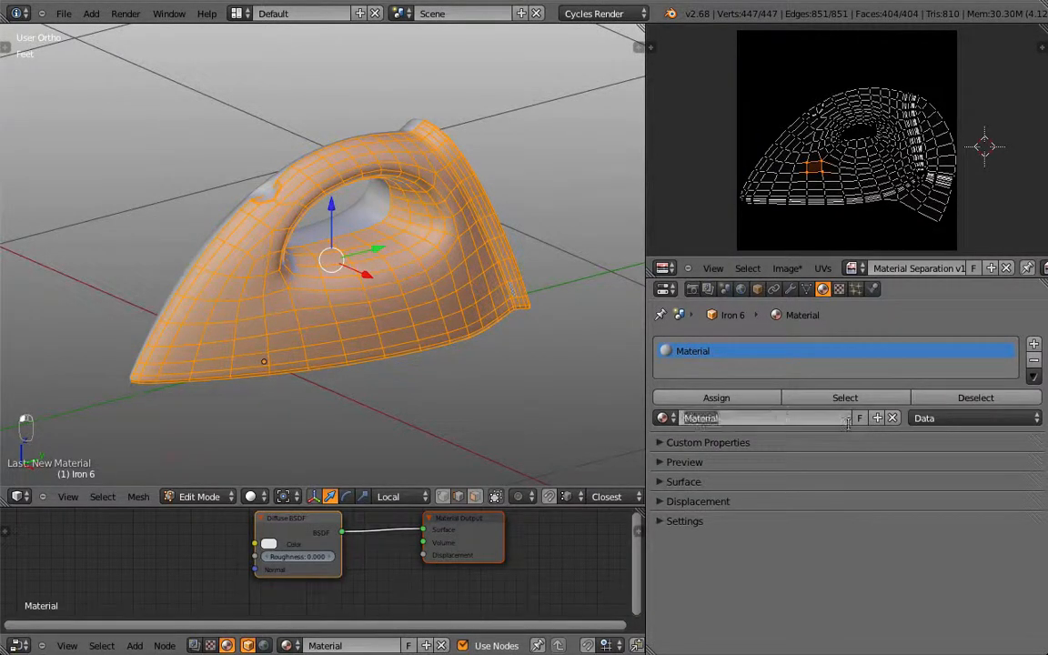
Step: Name the material 'Iron Complex Material', correcting the 'COmplex' typo
{"action": "key", "text": "BackSpace"}
{"action": "type", "text": "Iron COmplex Material"}
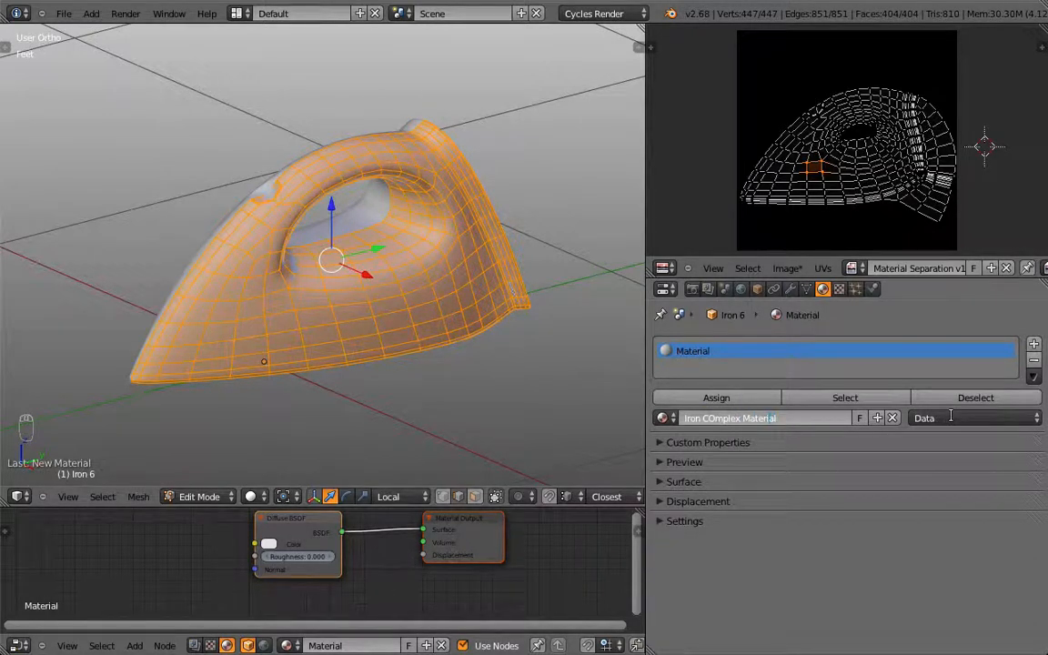
{"action": "key", "text": "ctrl+shift+Left"}
{"action": "key", "text": "Left"}
{"action": "key", "text": "Left"}
{"action": "key", "text": "Left"}
{"action": "key", "text": "Left"}
{"action": "key", "text": "Left"}
{"action": "key", "text": "Left"}
{"action": "key", "text": "Left"}
{"action": "key", "text": "BackSpace"}
{"action": "type", "text": "o"}
{"action": "key", "text": "Return"}
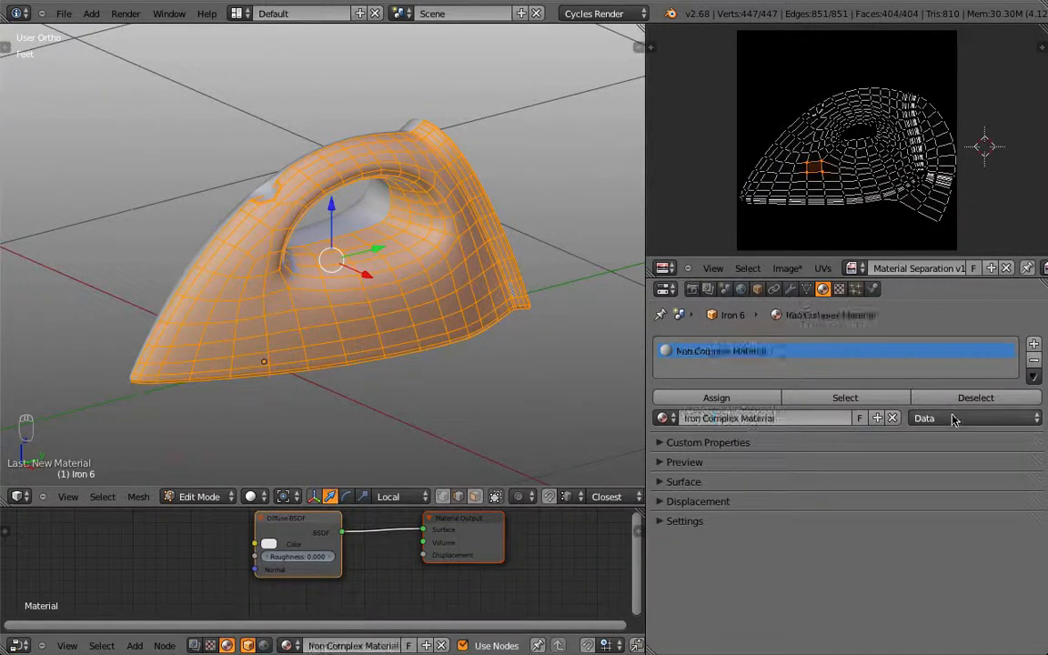
Step: Enlarge the node editor, move Material Output right, and make the Diffuse colour cyan
{"action": "left_click_drag", "start_coordinate": [326, 506], "coordinate": [328, 366]}
{"action": "scroll", "coordinate": [480, 484], "scroll_direction": "up", "scroll_amount": 2}
{"action": "left_click_drag", "start_coordinate": [523, 454], "coordinate": [589, 455]}
{"action": "left_click", "coordinate": [258, 468]}
{"action": "left_click_drag", "start_coordinate": [294, 295], "coordinate": [286, 255]}
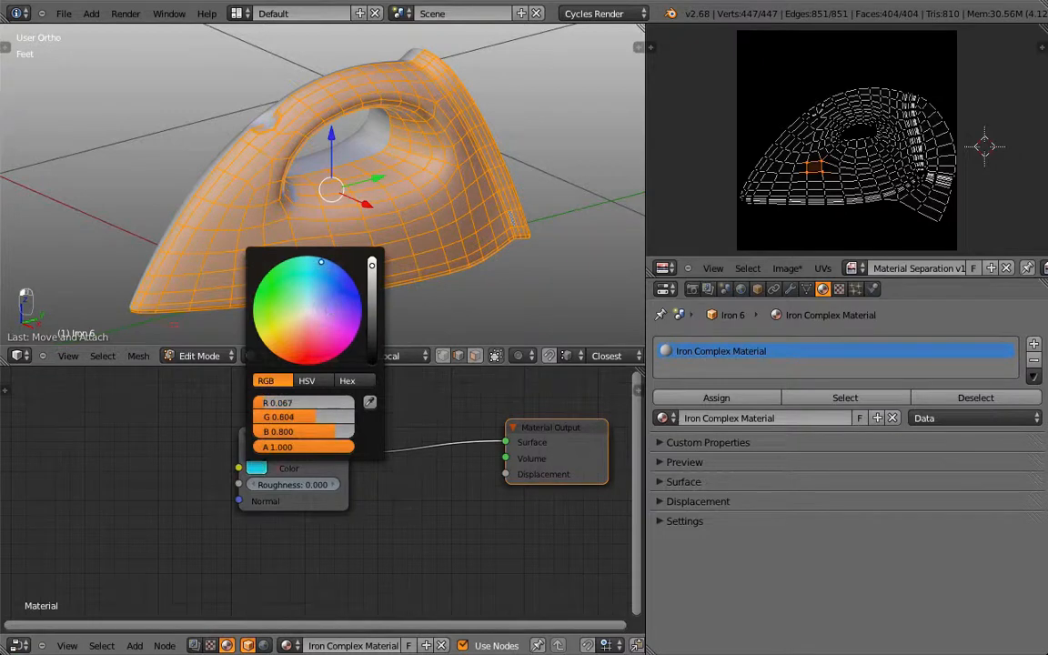
{"action": "left_click", "coordinate": [255, 467]}
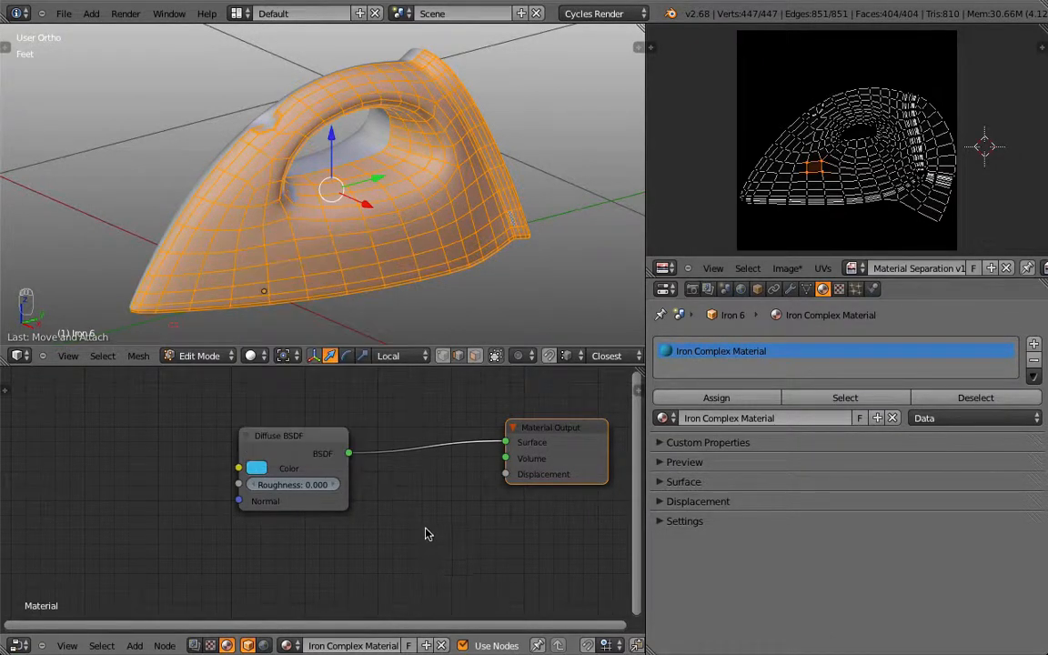
Step: Duplicate the Diffuse BSDF, make the copy white, and link it to the Material Output Surface
{"action": "middle_click_drag", "start_coordinate": [305, 453], "coordinate": [280, 427]}
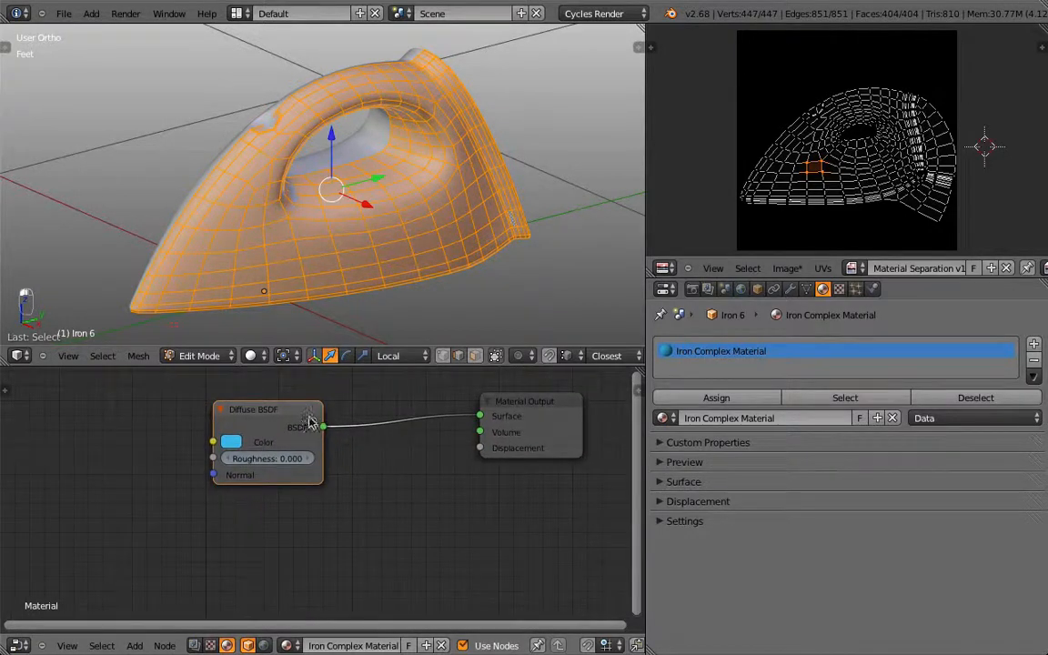
{"action": "left_click", "coordinate": [275, 421]}
{"action": "key", "text": "shift+d"}
{"action": "left_click", "coordinate": [281, 543]}
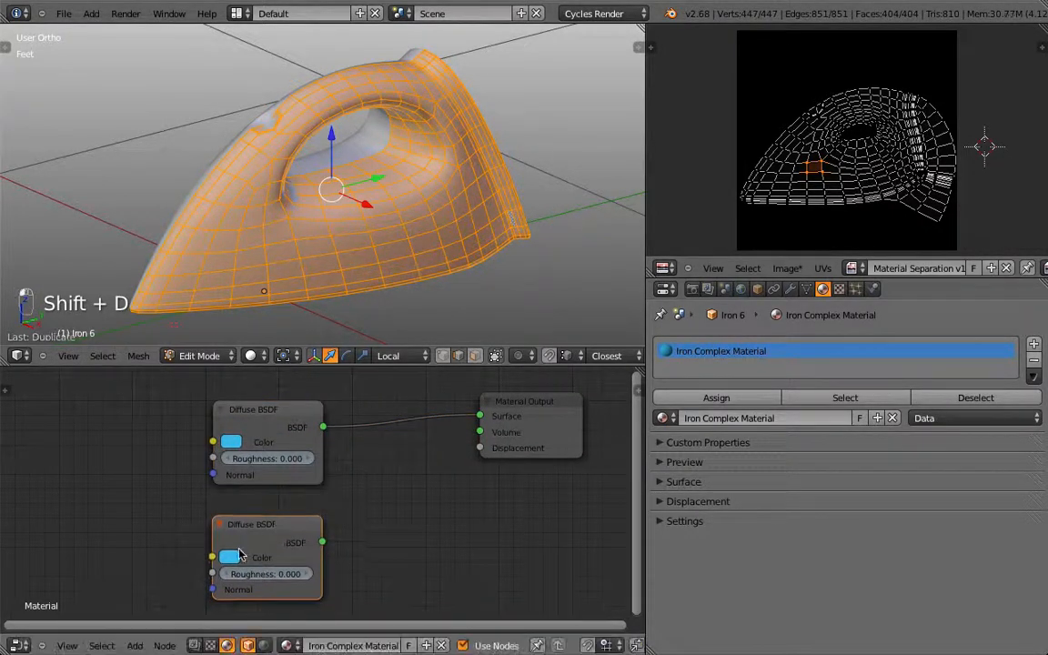
{"action": "left_click", "coordinate": [230, 556]}
{"action": "left_click", "coordinate": [281, 401]}
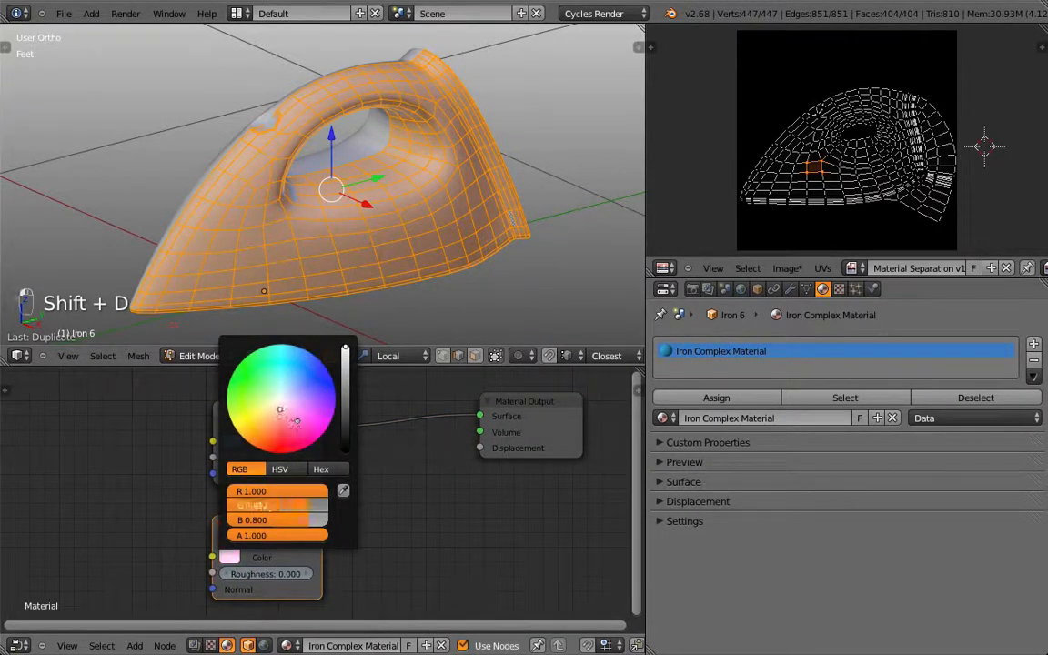
{"action": "left_click", "coordinate": [229, 559]}
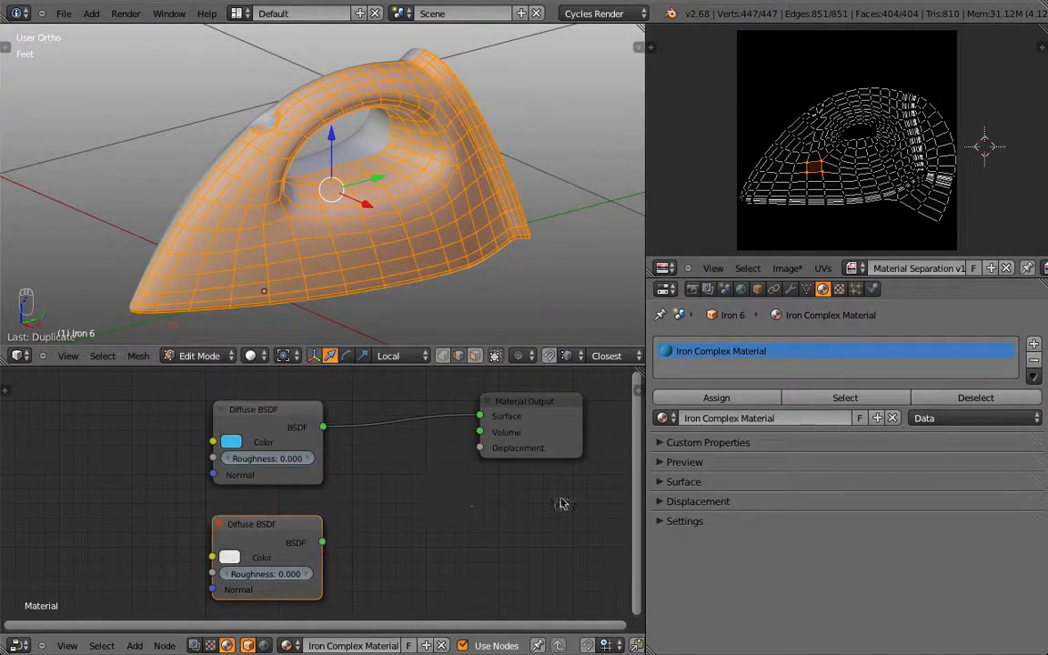
{"action": "left_click_drag", "start_coordinate": [292, 519], "coordinate": [272, 511]}
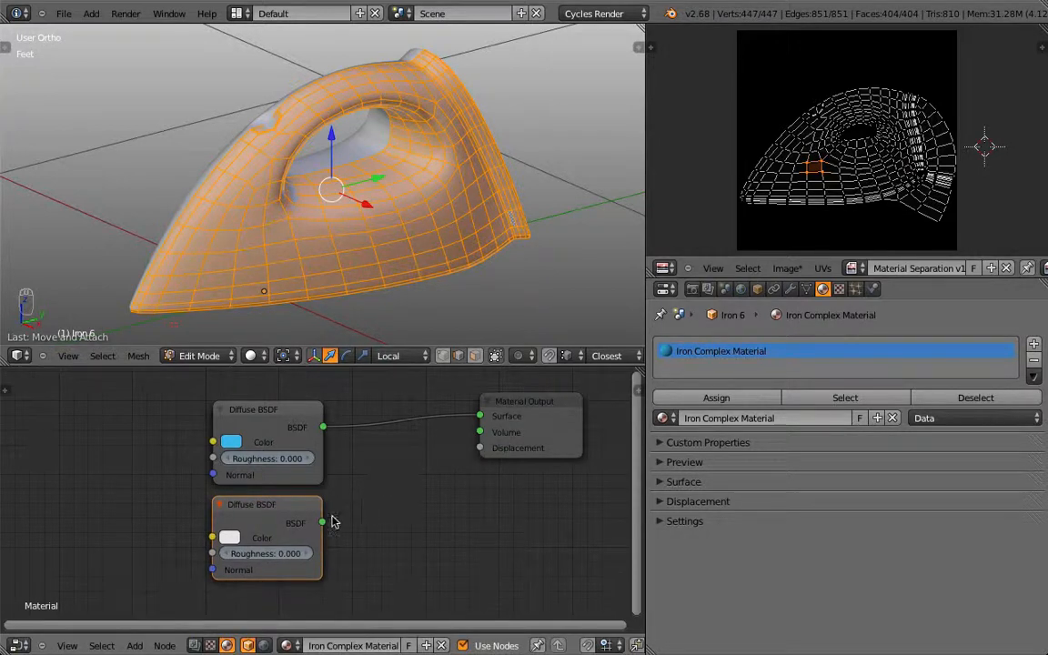
{"action": "left_click_drag", "start_coordinate": [322, 522], "coordinate": [479, 431]}
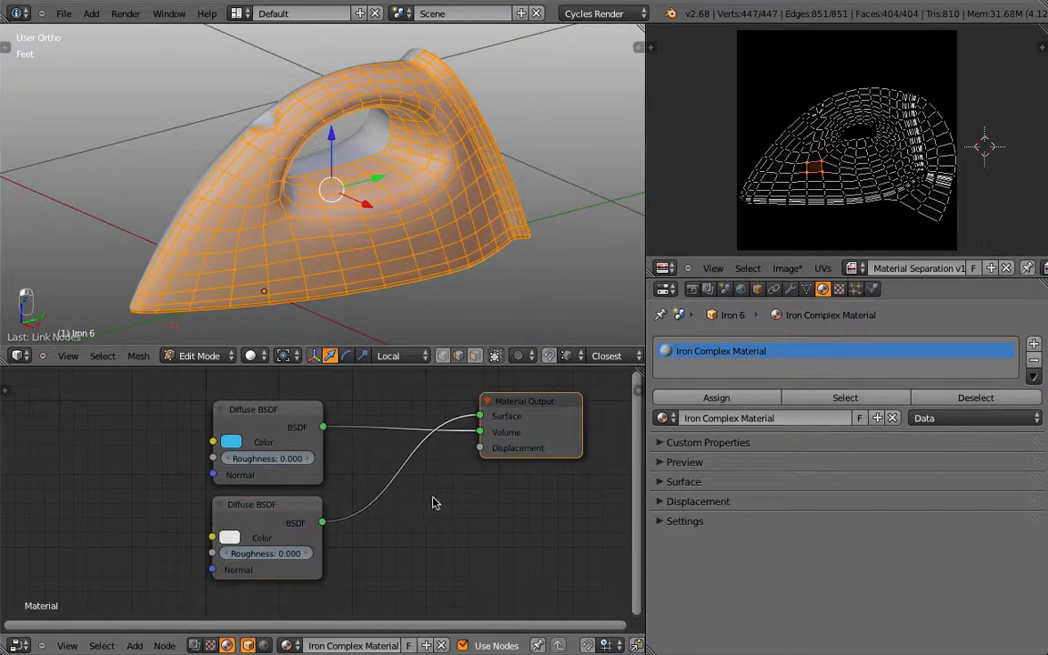
Step: Add a Mix Shader beside the output and feed the cyan Diffuse BSDF into its first input
{"action": "key", "text": "shift+a"}
{"action": "mouse_move", "coordinate": [393, 496]}
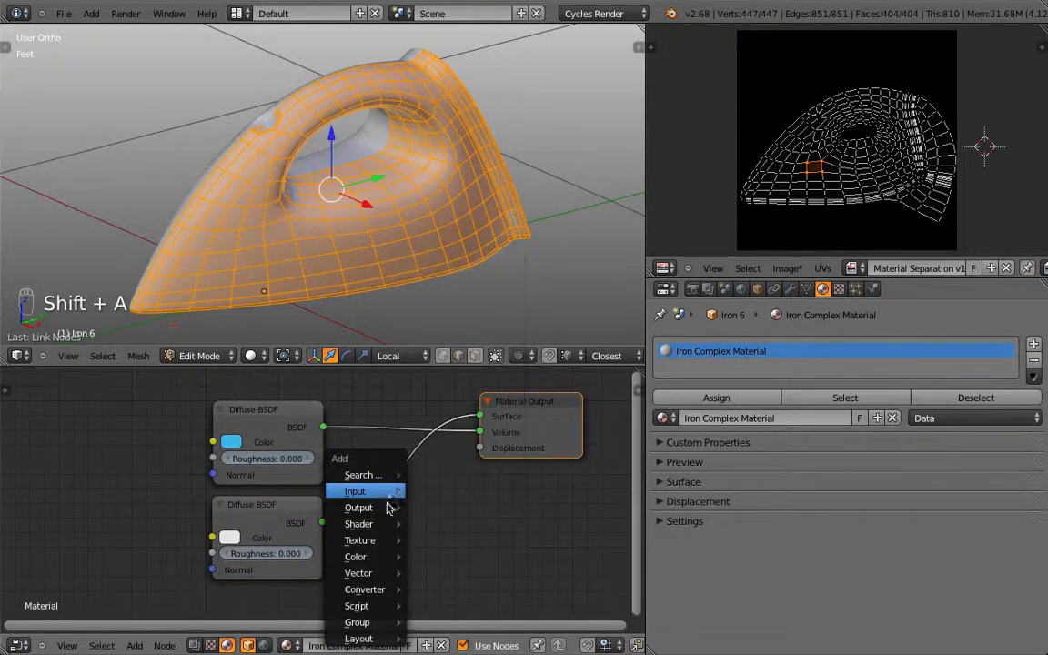
{"action": "mouse_move", "coordinate": [382, 525]}
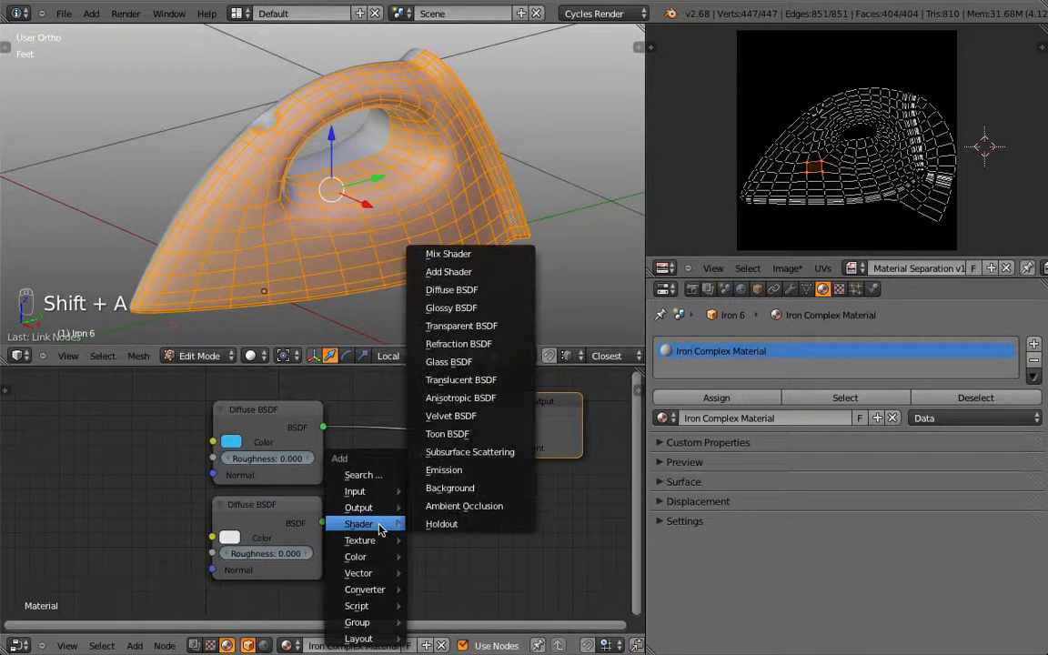
{"action": "left_click", "coordinate": [483, 258]}
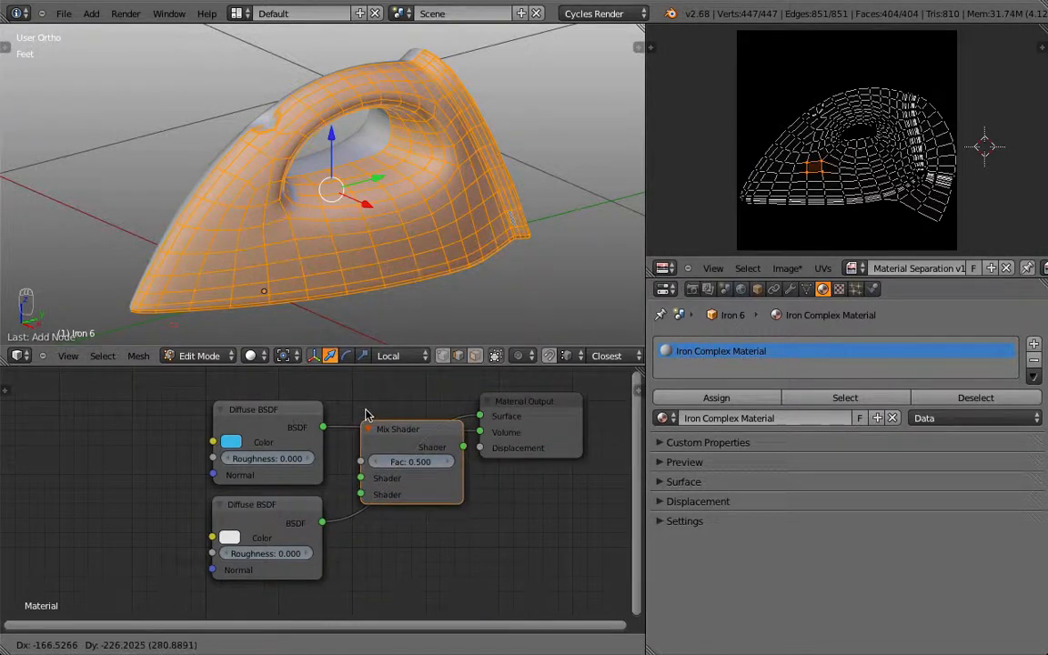
{"action": "left_click", "coordinate": [364, 434]}
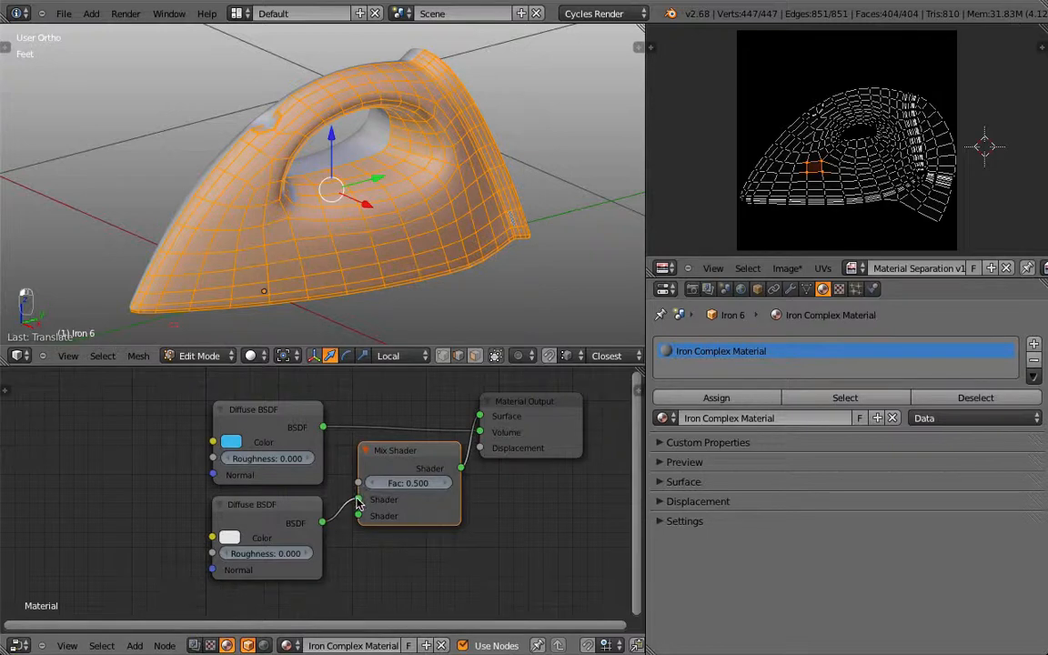
{"action": "left_click_drag", "start_coordinate": [321, 427], "coordinate": [358, 499]}
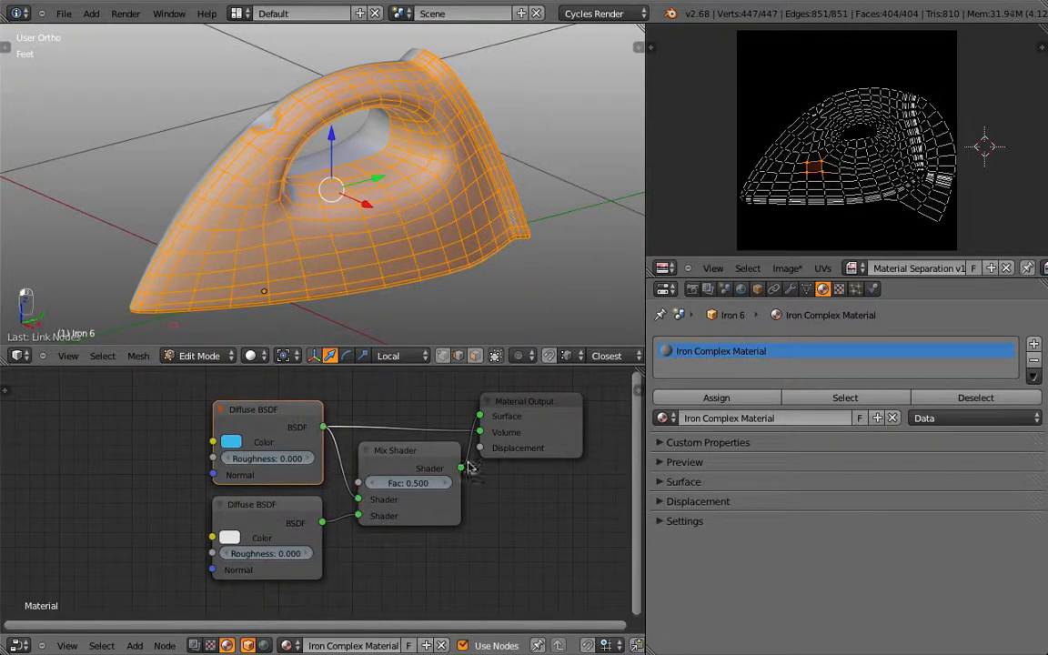
Step: Arrange the Mix Shader and Material Output nodes and set the mix factor to 0
{"action": "left_click_drag", "start_coordinate": [420, 459], "coordinate": [420, 416]}
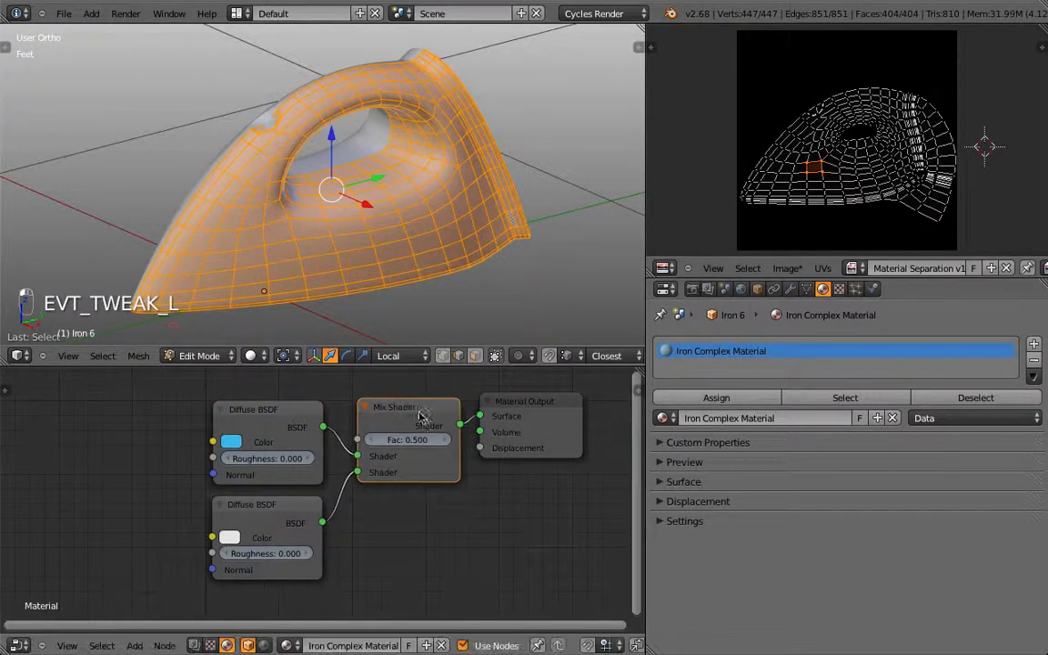
{"action": "left_click_drag", "start_coordinate": [561, 421], "coordinate": [595, 424]}
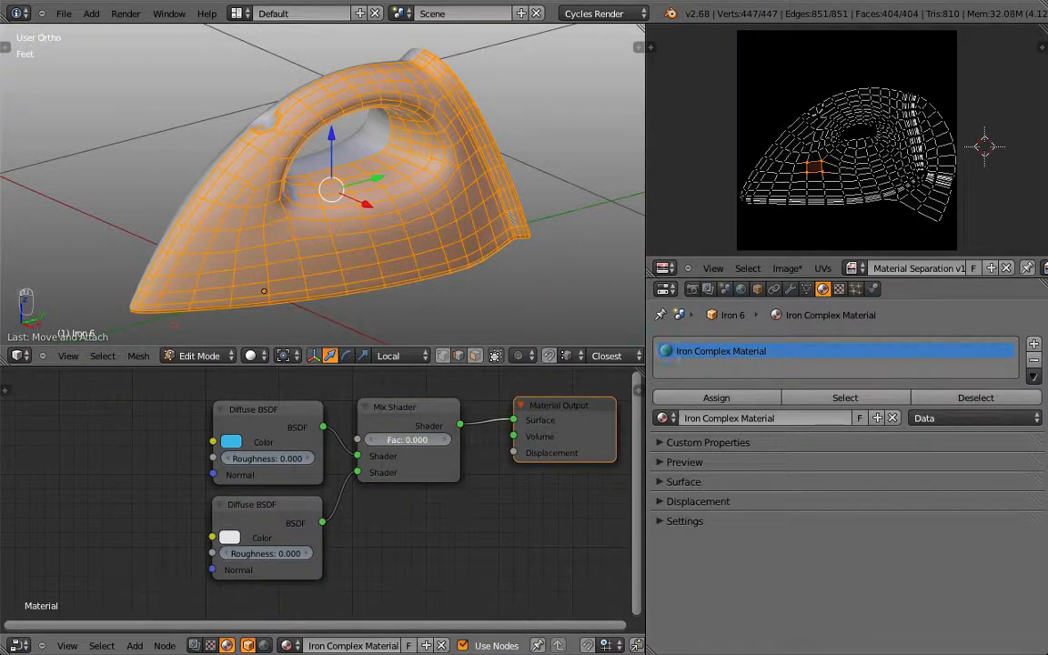
{"action": "left_click_drag", "start_coordinate": [406, 439], "coordinate": [364, 440]}
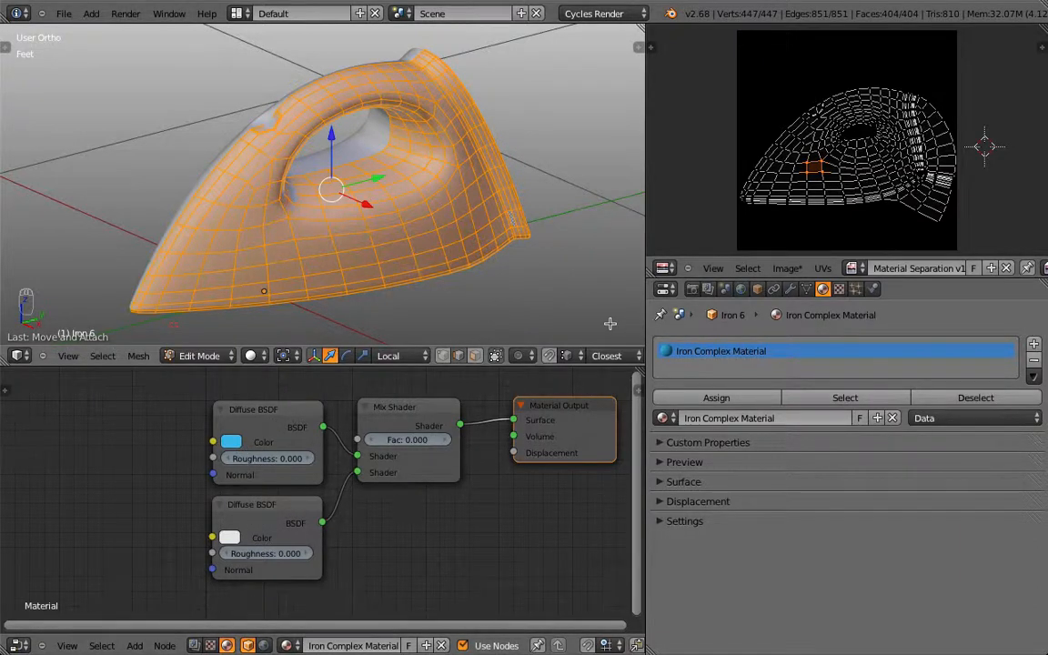
Step: Switch the iron to Object Mode and set Viewport Shading to Material
{"action": "key", "text": "Tab"}
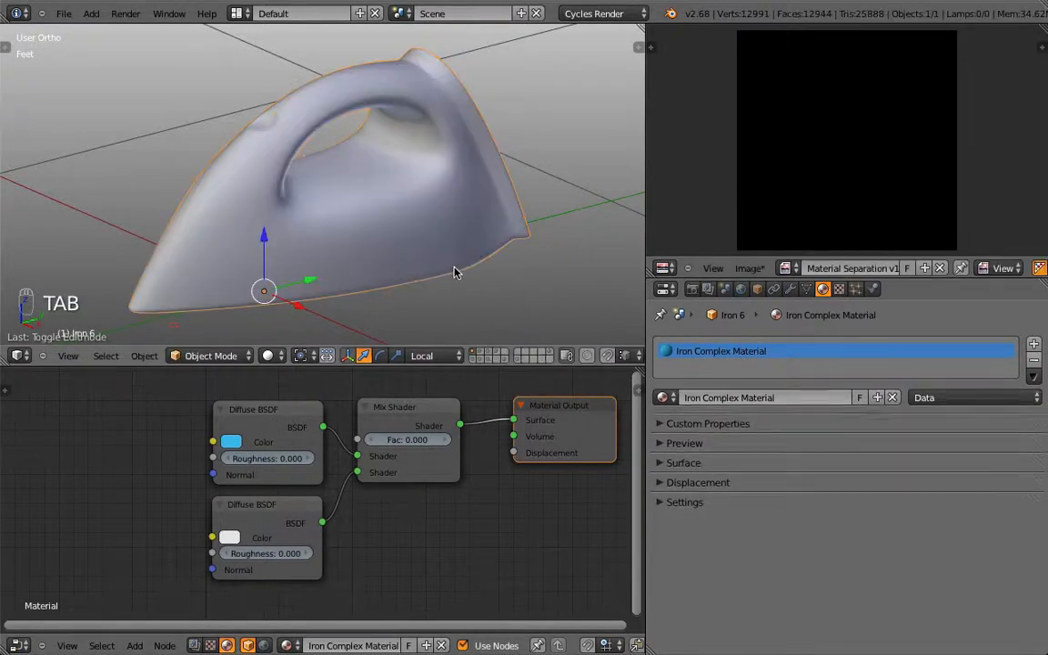
{"action": "left_click", "coordinate": [269, 355]}
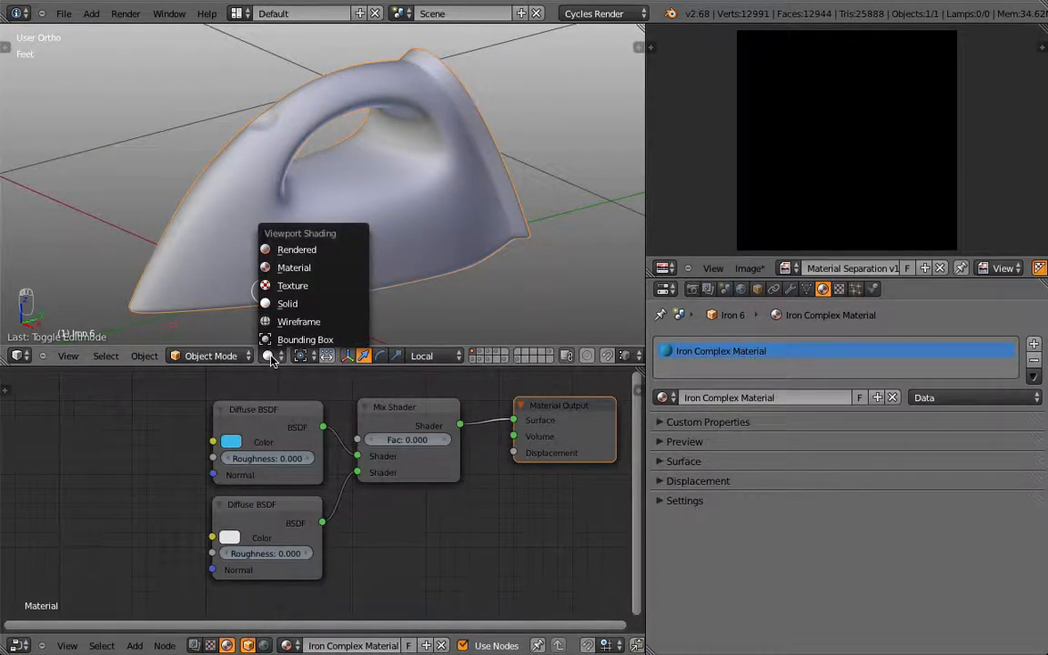
{"action": "left_click", "coordinate": [320, 268]}
{"action": "mouse_move", "coordinate": [406, 439]}
{"action": "left_mouse_down"}
{"action": "mouse_move", "coordinate": [446, 440]}
{"action": "mouse_move", "coordinate": [368, 440]}
{"action": "mouse_move", "coordinate": [445, 439]}
{"action": "left_mouse_up"}
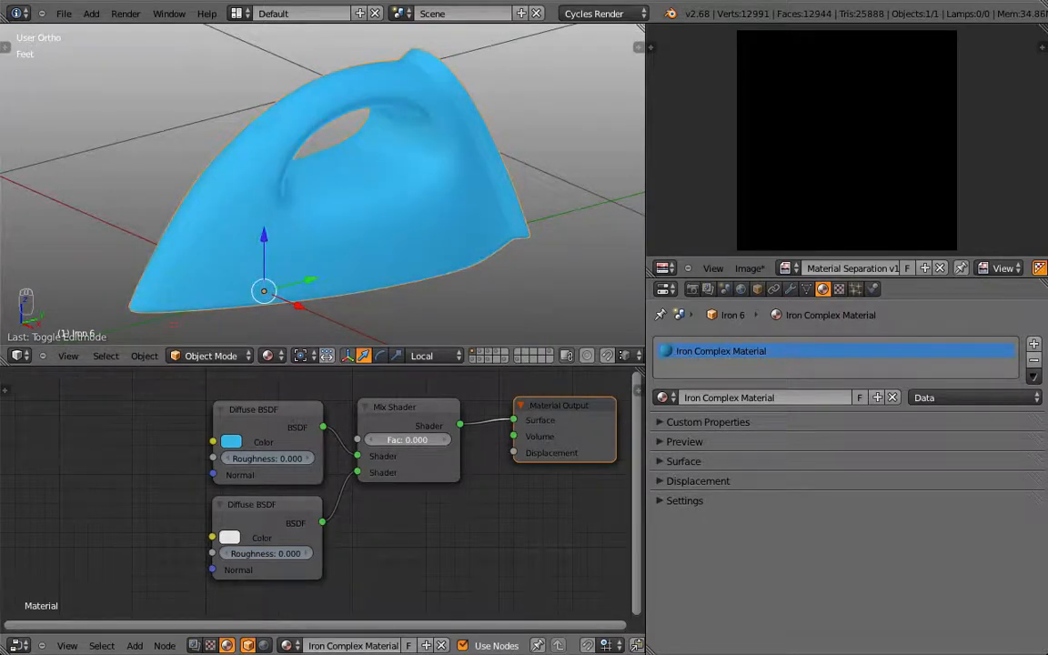
Step: Orbit to the iron's right-side view (Numpad 3) and bring the shader nodes back into view
{"action": "mouse_move", "coordinate": [327, 209]}
{"action": "middle_mouse_down"}
{"action": "mouse_move", "coordinate": [413, 227]}
{"action": "mouse_move", "coordinate": [338, 211]}
{"action": "middle_mouse_up"}
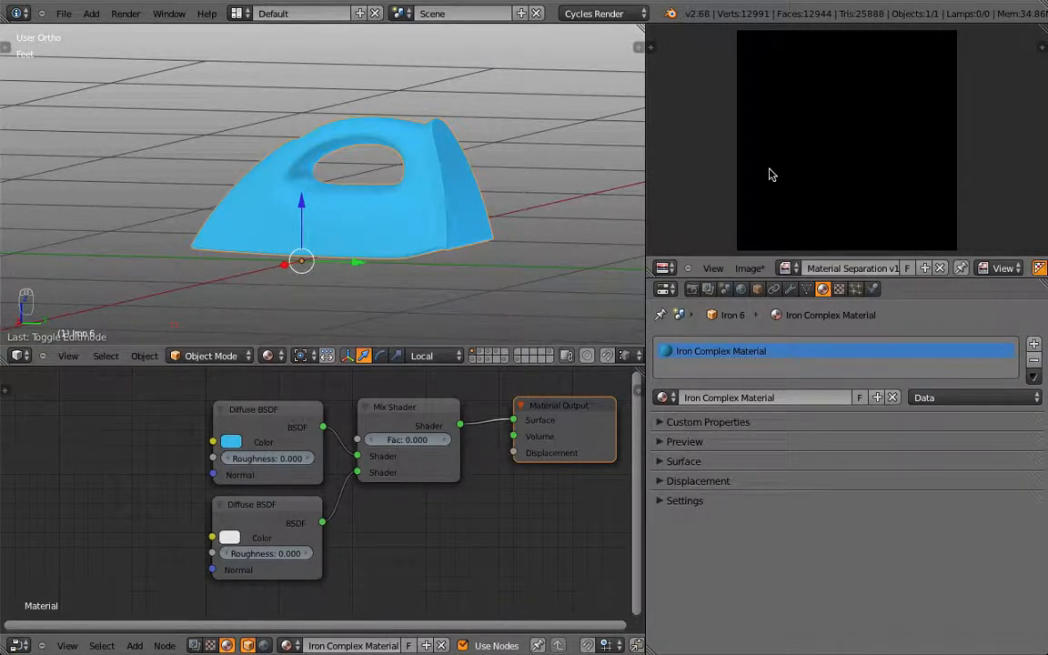
{"action": "key", "text": "KP_1"}
{"action": "key", "text": "KP_3"}
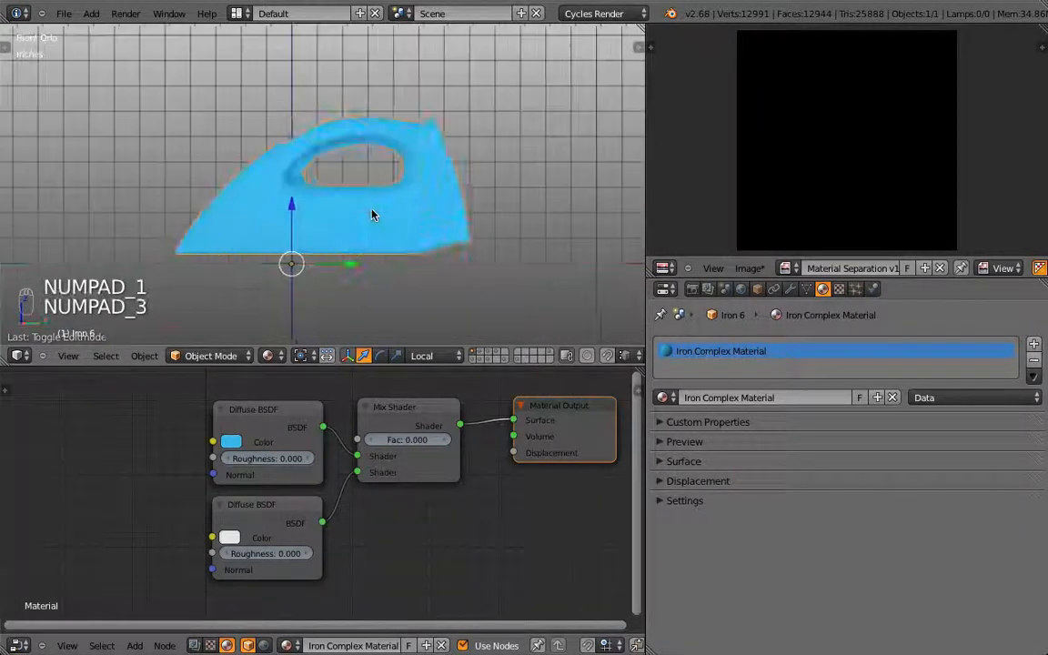
{"action": "scroll", "coordinate": [346, 495], "scroll_direction": "down", "scroll_amount": 2}
{"action": "middle_click_drag", "start_coordinate": [224, 491], "coordinate": [255, 505]}
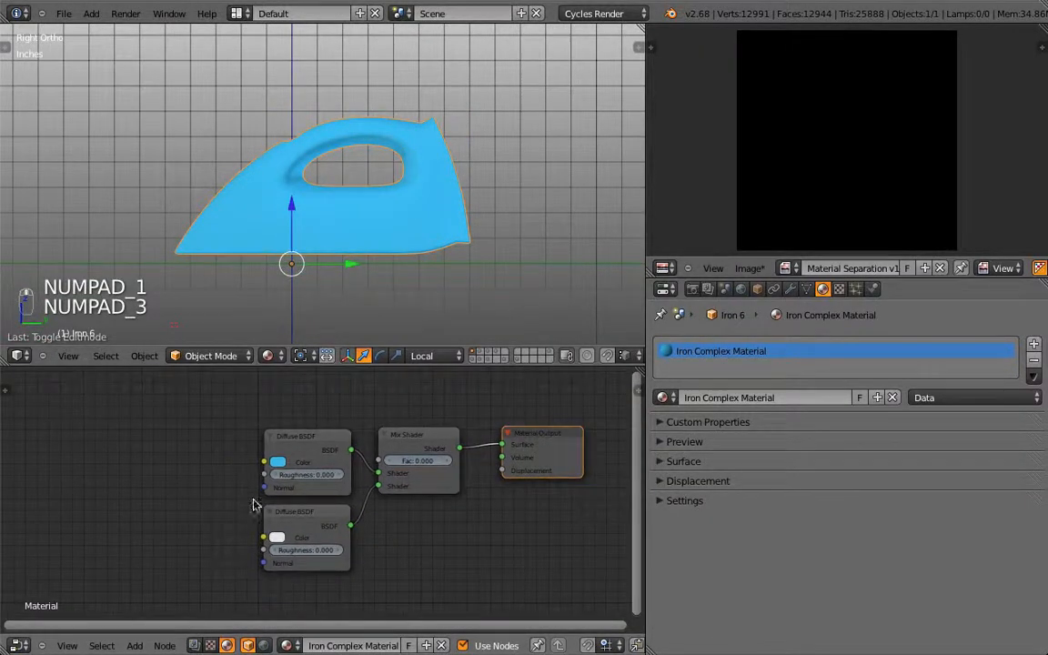
Step: Add a Texture Coordinate node at the left of the node tree
{"action": "key", "text": "shift+a"}
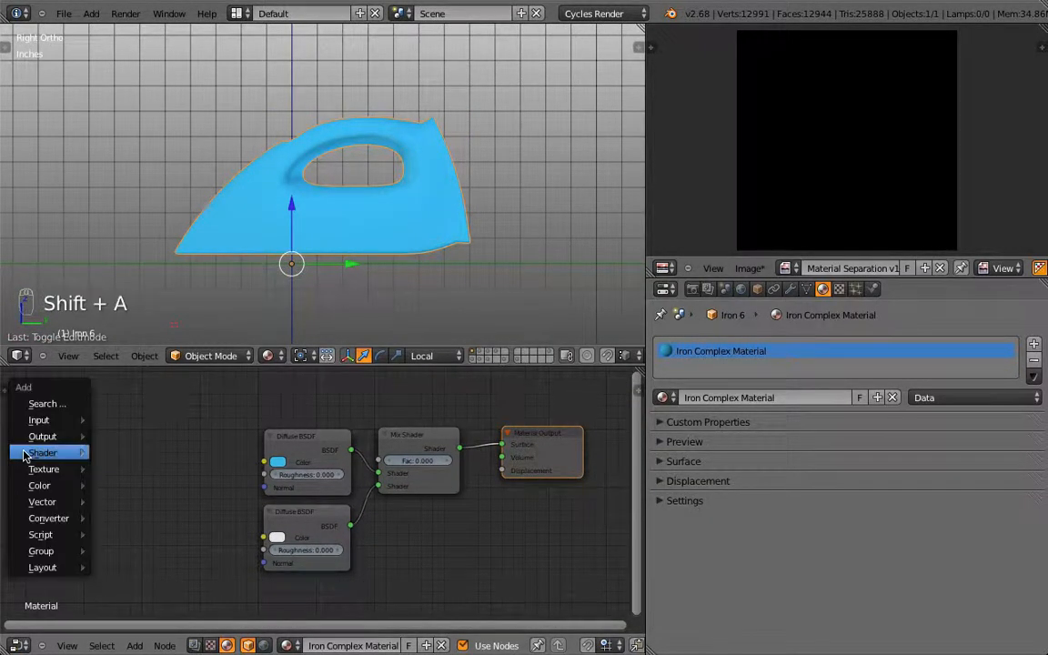
{"action": "mouse_move", "coordinate": [25, 456]}
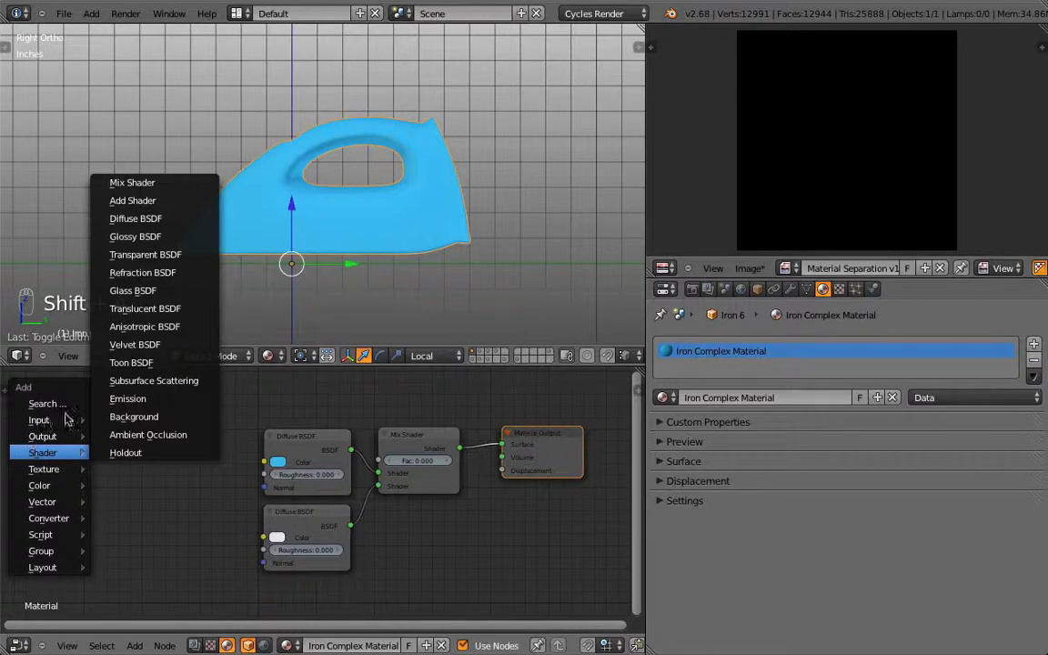
{"action": "mouse_move", "coordinate": [63, 419]}
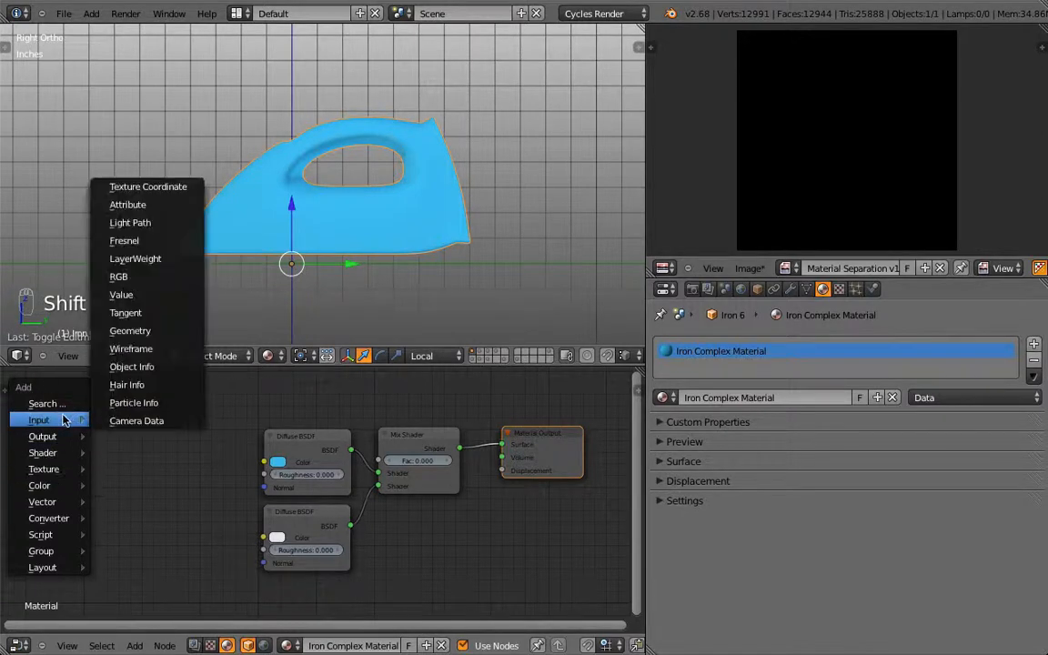
{"action": "left_click", "coordinate": [150, 187]}
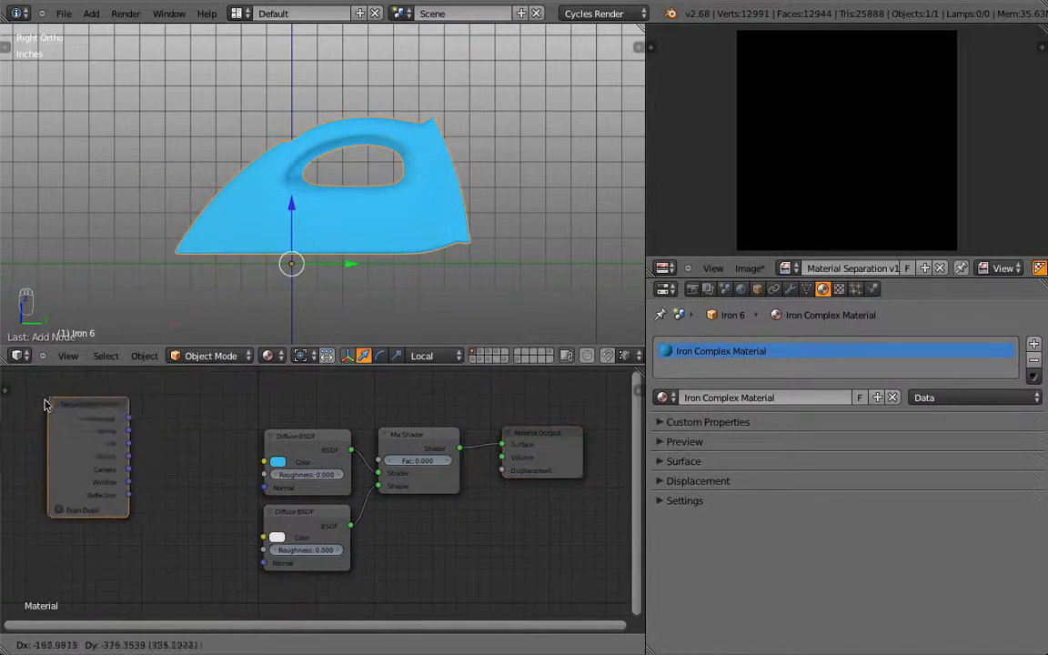
{"action": "left_click", "coordinate": [14, 434]}
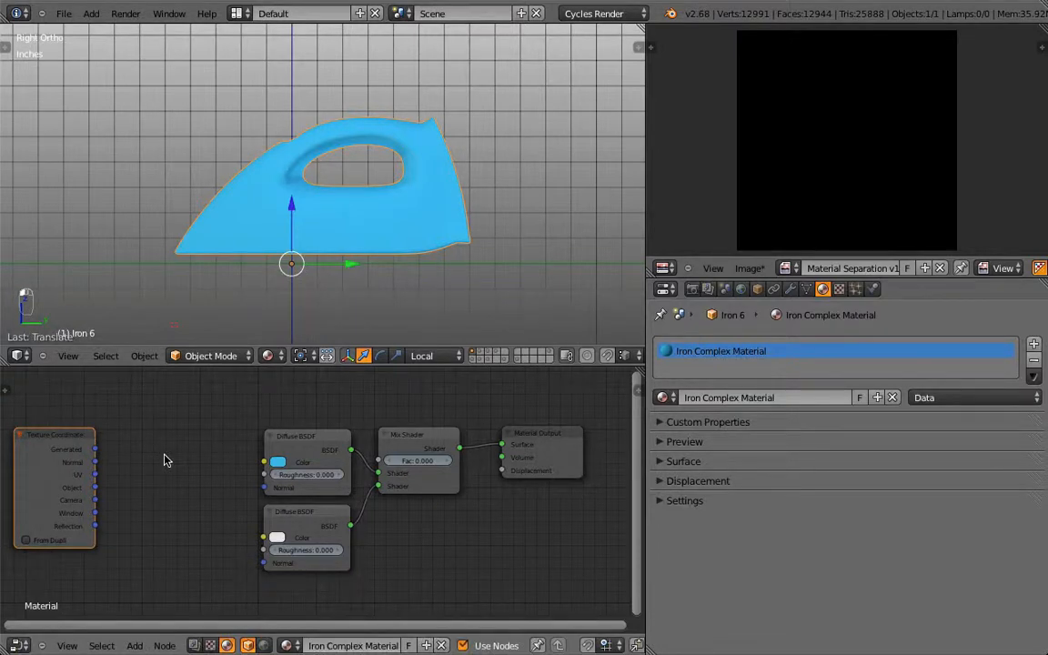
Step: Add an Image Texture node to the left of the Diffuse nodes
{"action": "key", "text": "shift+a"}
{"action": "mouse_move", "coordinate": [146, 505]}
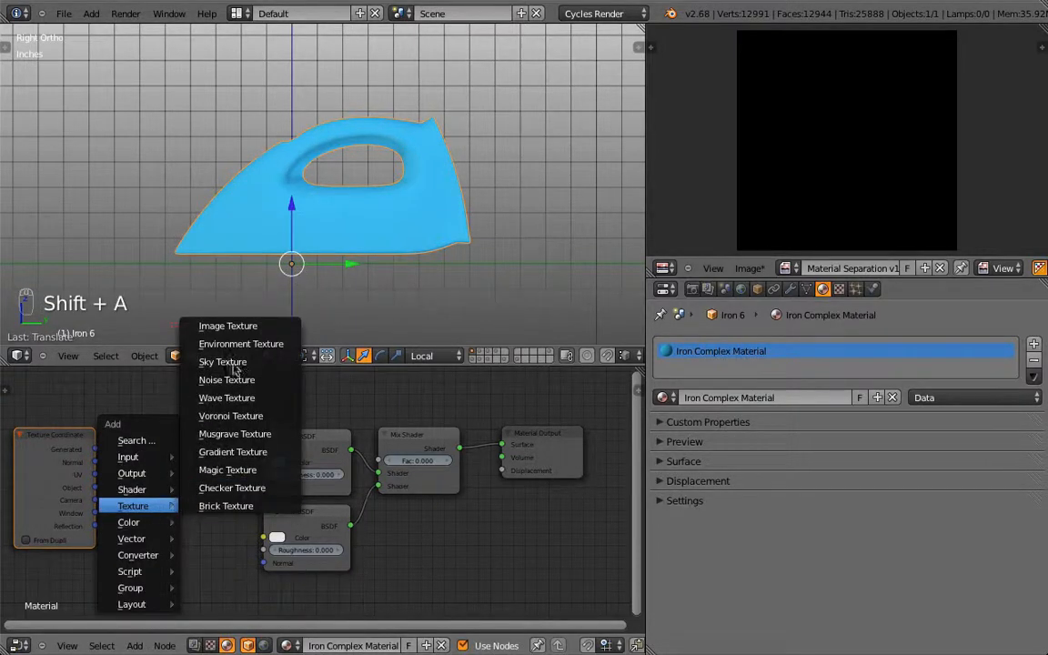
{"action": "left_click", "coordinate": [232, 327]}
{"action": "left_click", "coordinate": [195, 431]}
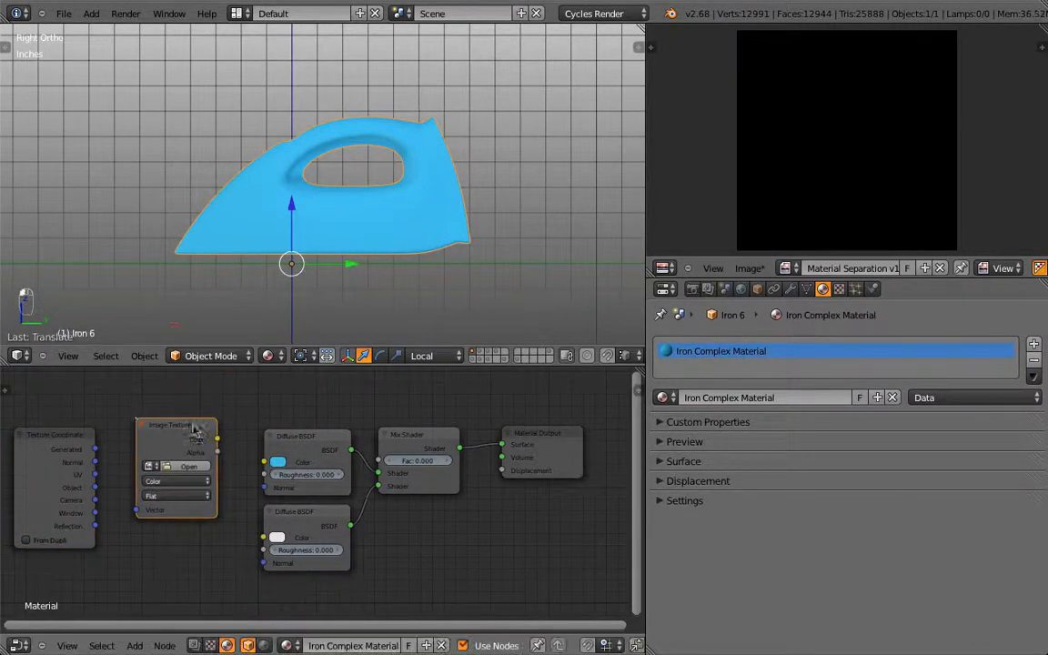
Step: Maximise the node editor and connect Texture Coordinate UV to the Image Texture's Vector input
{"action": "key", "text": "ctrl+Up"}
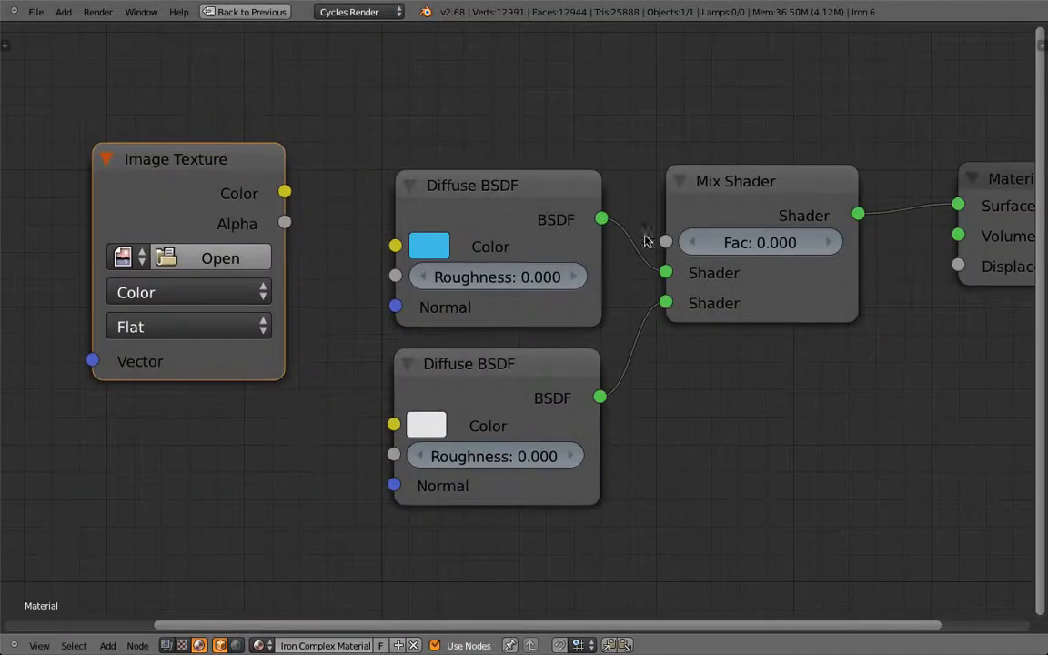
{"action": "middle_click_drag", "start_coordinate": [798, 226], "coordinate": [680, 227]}
{"action": "scroll", "coordinate": [573, 189], "scroll_direction": "down", "scroll_amount": 2}
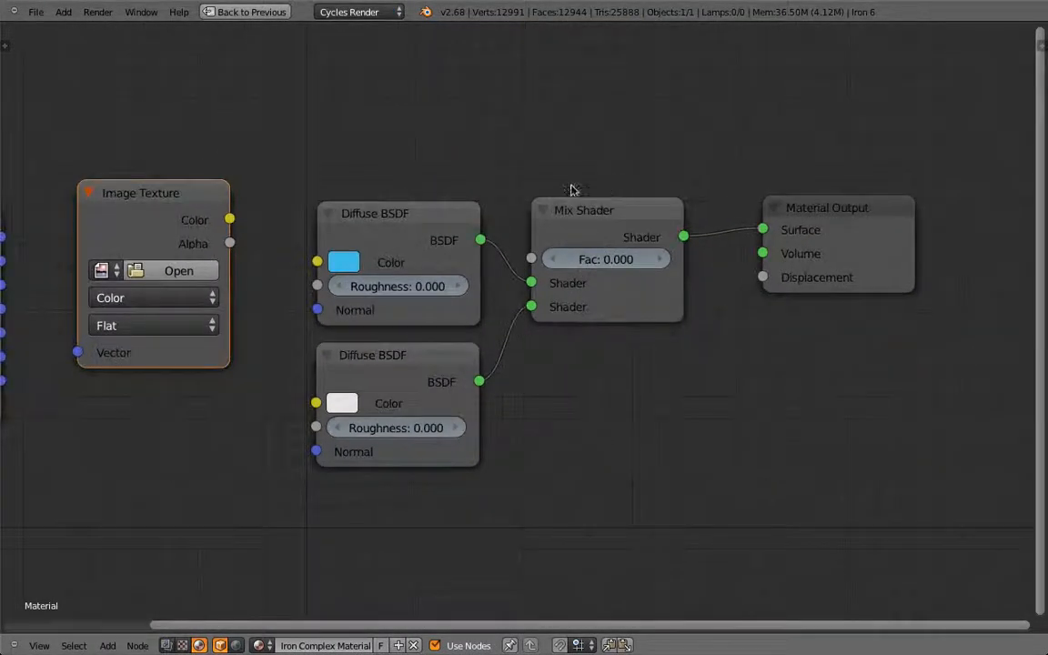
{"action": "middle_click_drag", "start_coordinate": [473, 180], "coordinate": [564, 172]}
{"action": "scroll", "coordinate": [559, 180], "scroll_direction": "down", "scroll_amount": 1}
{"action": "scroll", "coordinate": [76, 295], "scroll_direction": "down", "scroll_amount": 1}
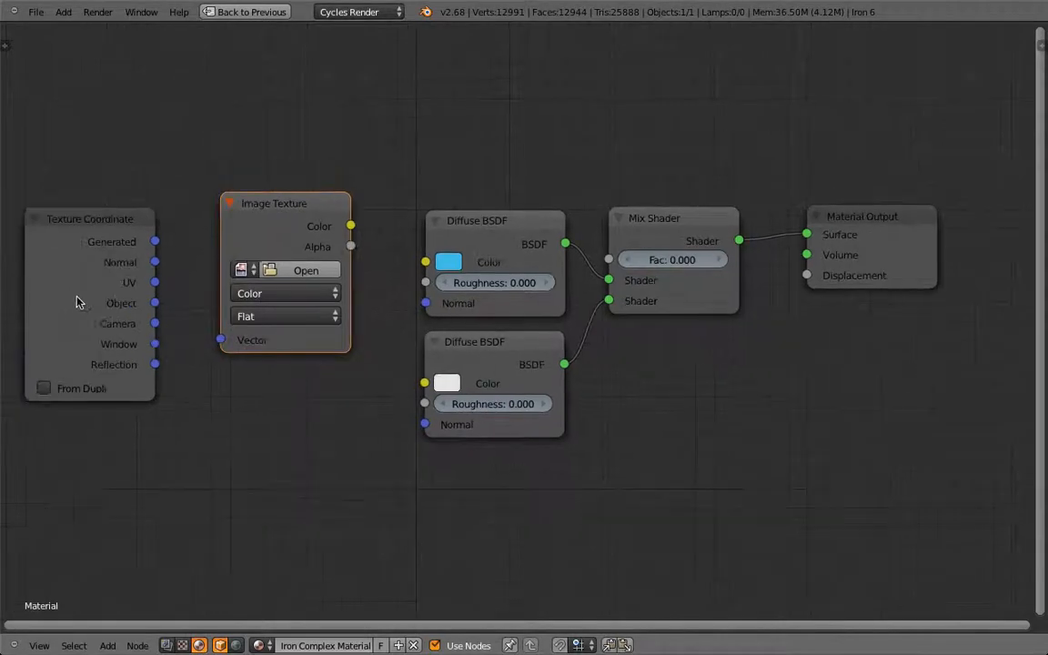
{"action": "left_click", "coordinate": [68, 264]}
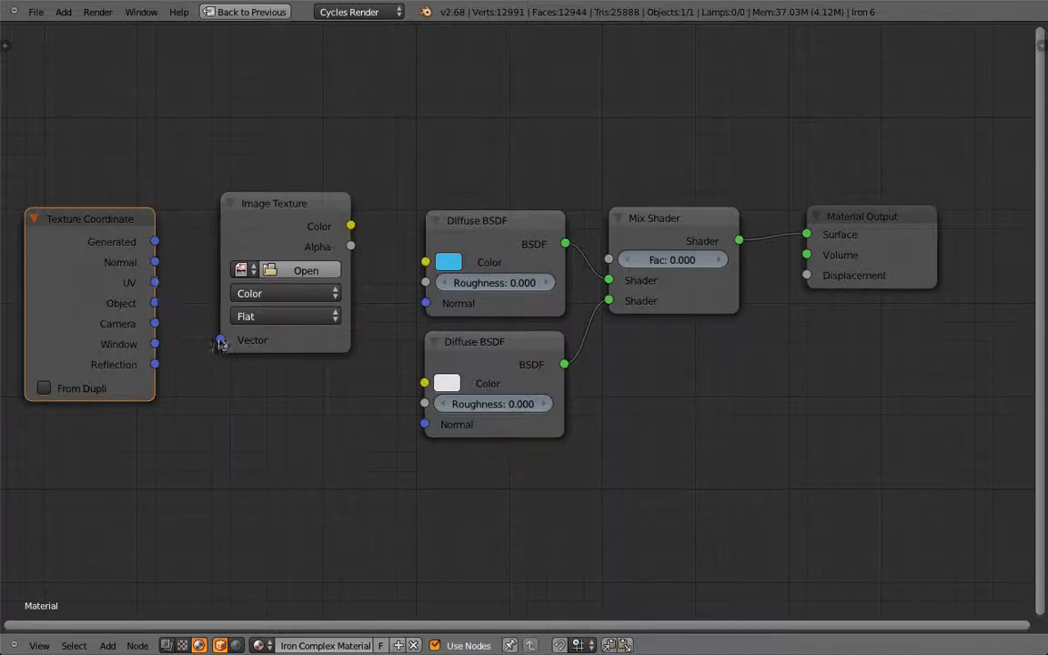
{"action": "left_click_drag", "start_coordinate": [156, 283], "coordinate": [220, 339]}
Step: Load Material Separation v1, link its Color to the Mix Shader Fac, and move both texture nodes up
{"action": "left_click", "coordinate": [248, 271]}
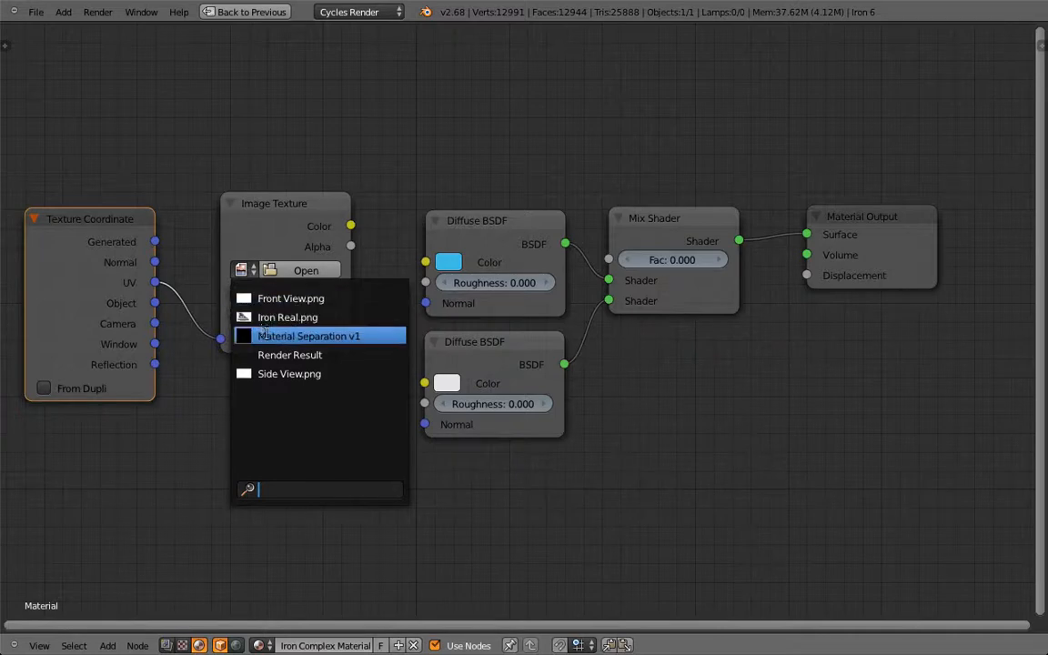
{"action": "left_click", "coordinate": [357, 337]}
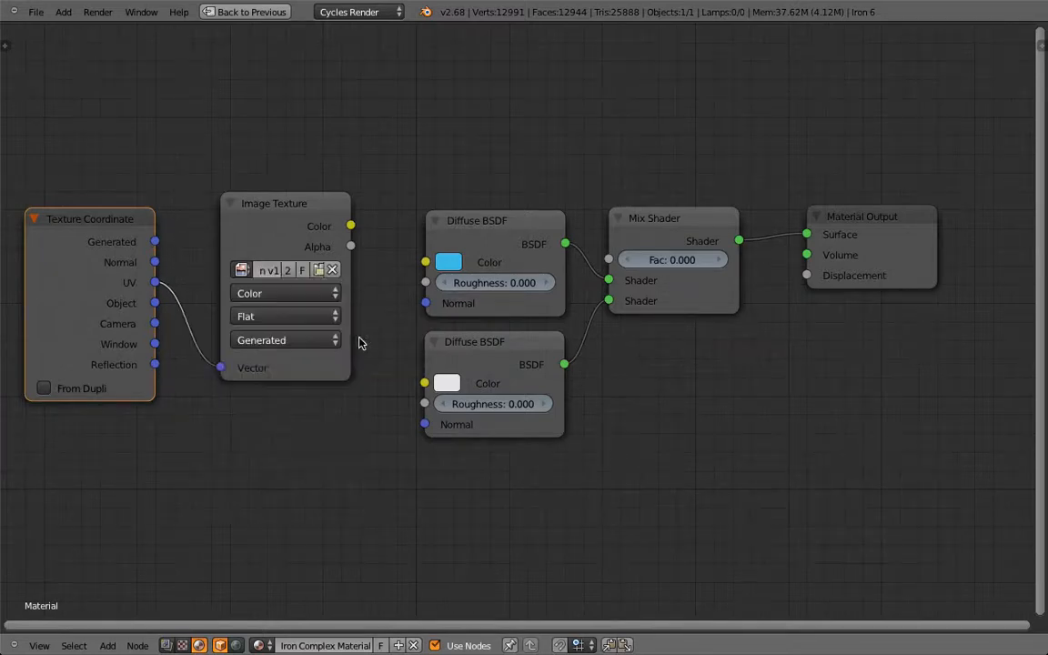
{"action": "left_click_drag", "start_coordinate": [350, 227], "coordinate": [609, 261]}
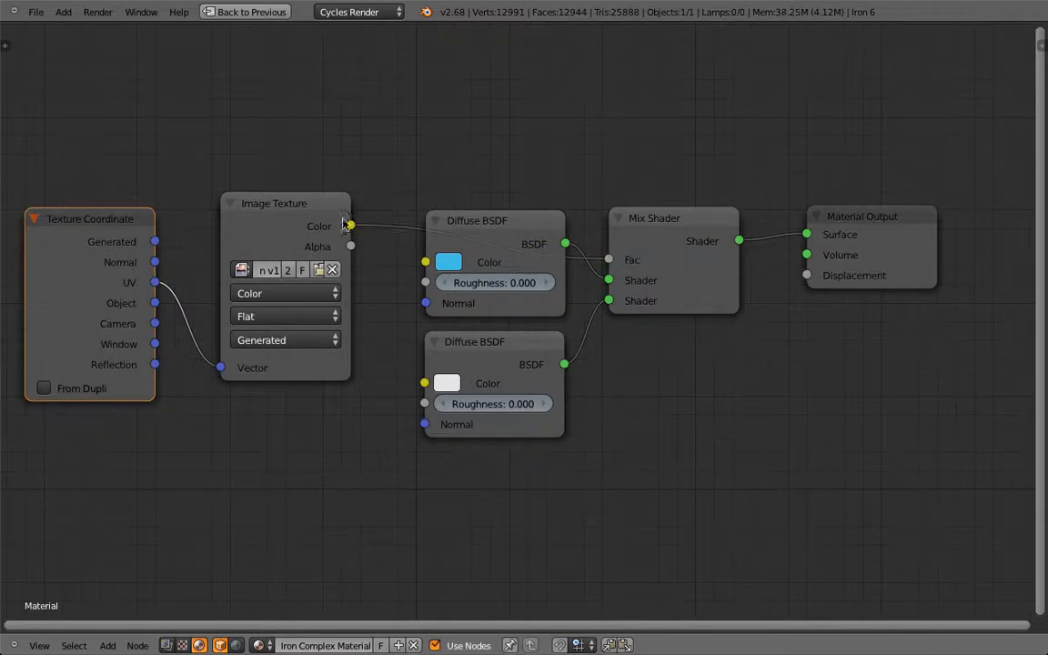
{"action": "left_click", "coordinate": [296, 203]}
{"action": "left_click", "coordinate": [123, 245], "text": "shift"}
{"action": "left_click_drag", "start_coordinate": [254, 359], "coordinate": [242, 227]}
Step: Restore the layout, Tab the iron into Edit Mode, select the Image Texture node, and enlarge the UV view
{"action": "key", "text": "shift+space"}
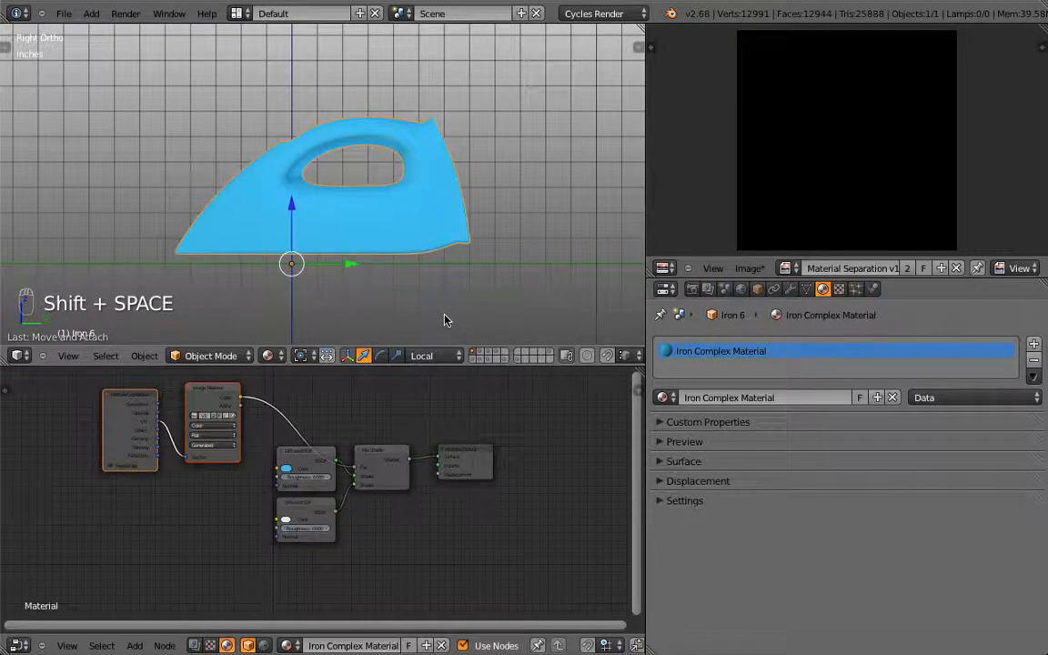
{"action": "middle_click_drag", "start_coordinate": [409, 506], "coordinate": [357, 549]}
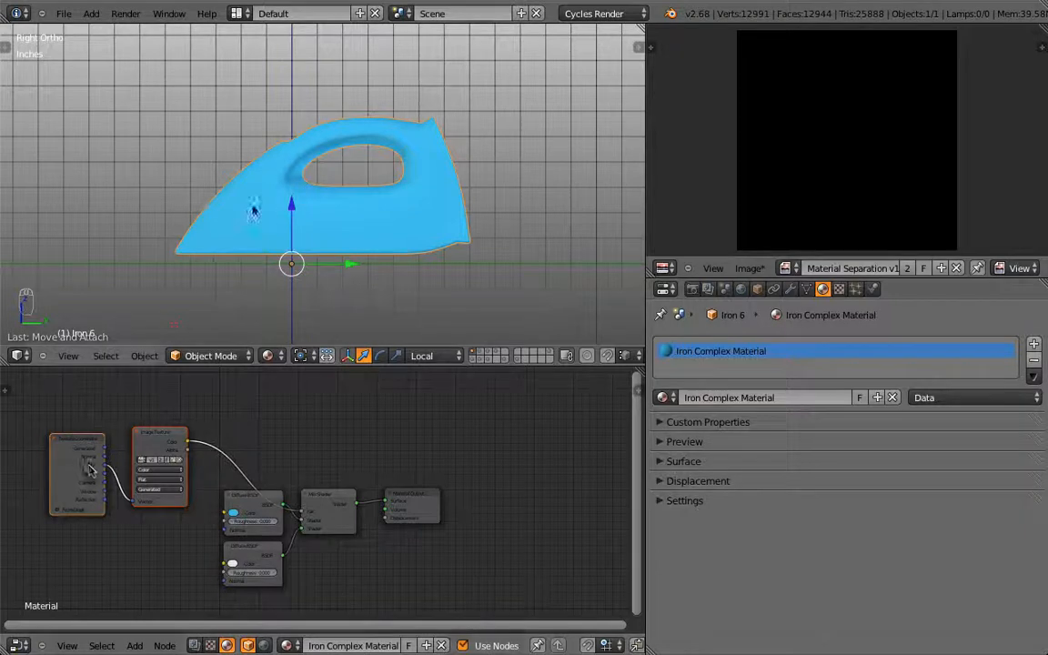
{"action": "key", "text": "Tab"}
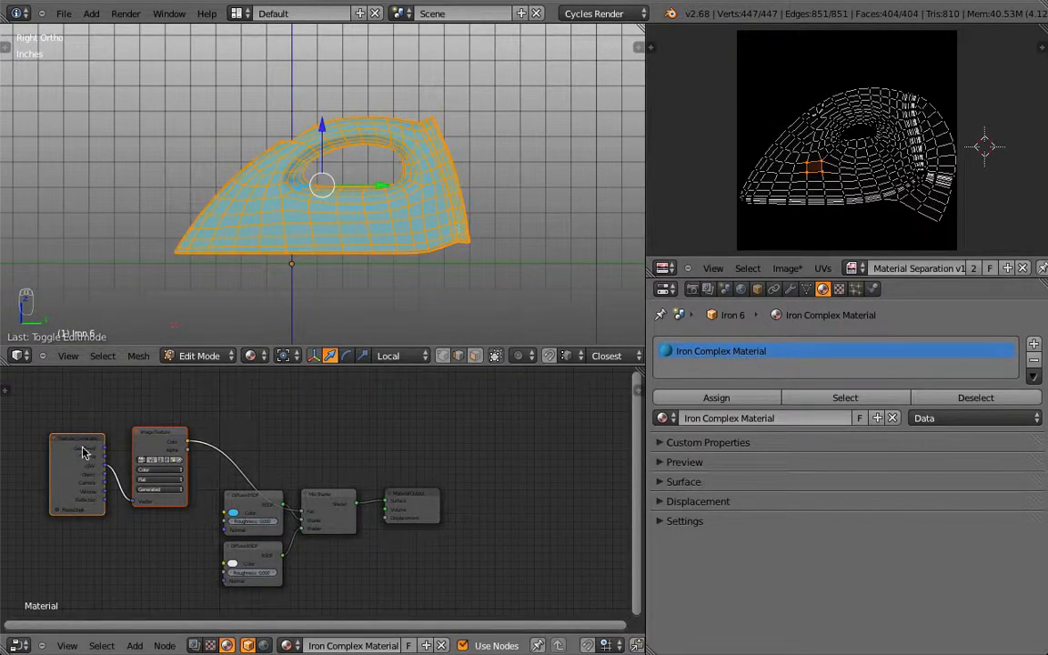
{"action": "left_click", "coordinate": [146, 443]}
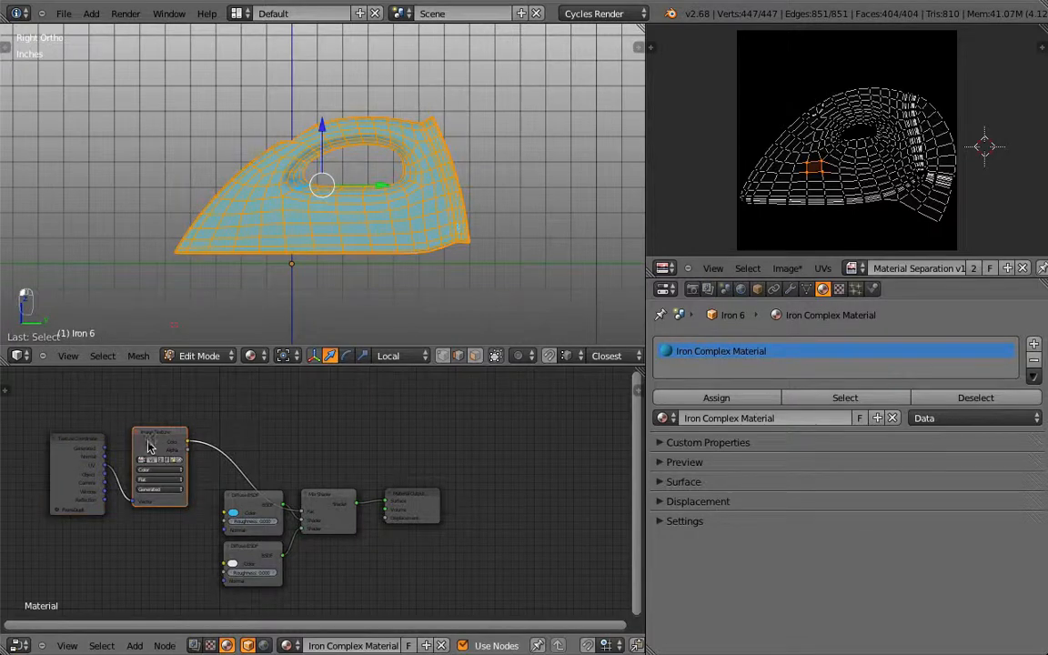
{"action": "scroll", "coordinate": [159, 449], "scroll_direction": "up", "scroll_amount": 1}
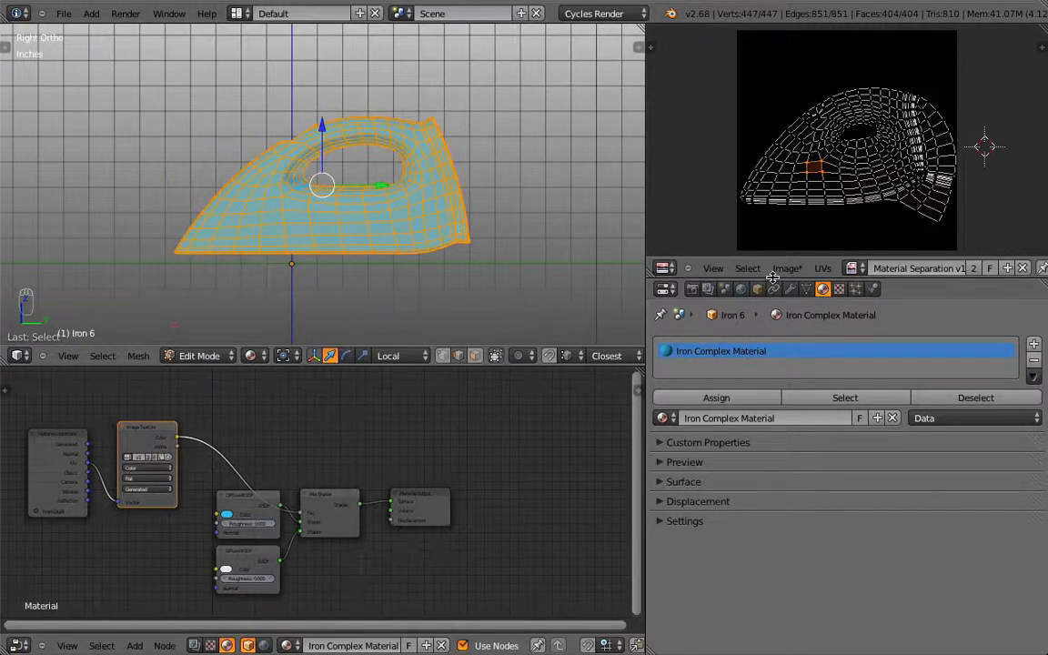
{"action": "left_click_drag", "start_coordinate": [771, 278], "coordinate": [778, 341]}
Step: Maximise the UV/Image editor and switch its mode to Paint
{"action": "key", "text": "ctrl+Up"}
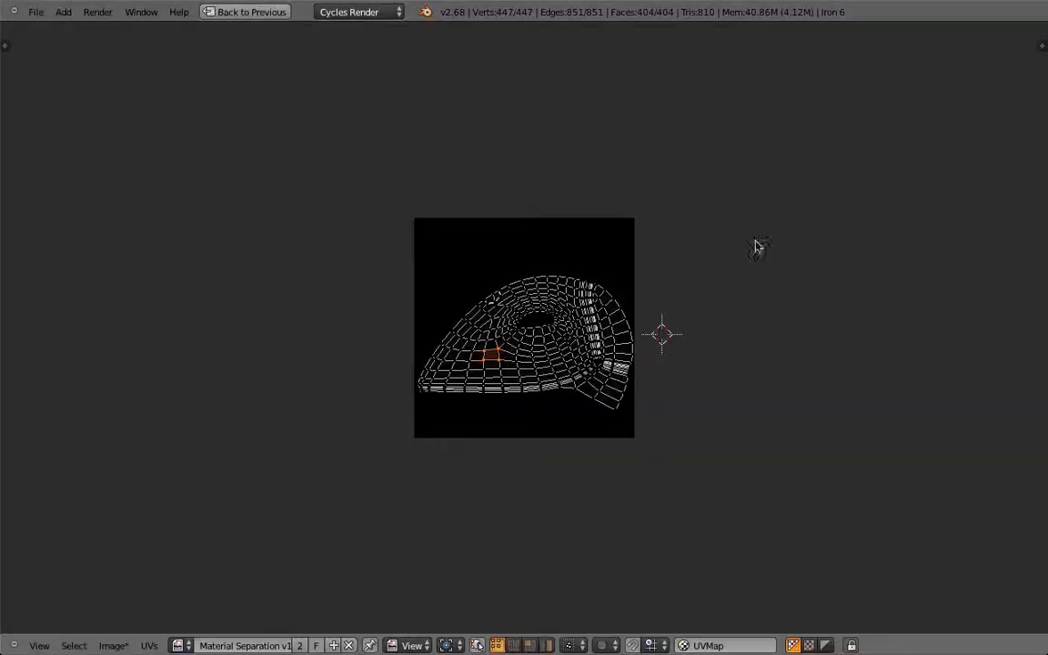
{"action": "scroll", "coordinate": [626, 311], "scroll_direction": "up", "scroll_amount": 2}
{"action": "scroll", "coordinate": [626, 311], "scroll_direction": "down", "scroll_amount": 2, "text": "ctrl"}
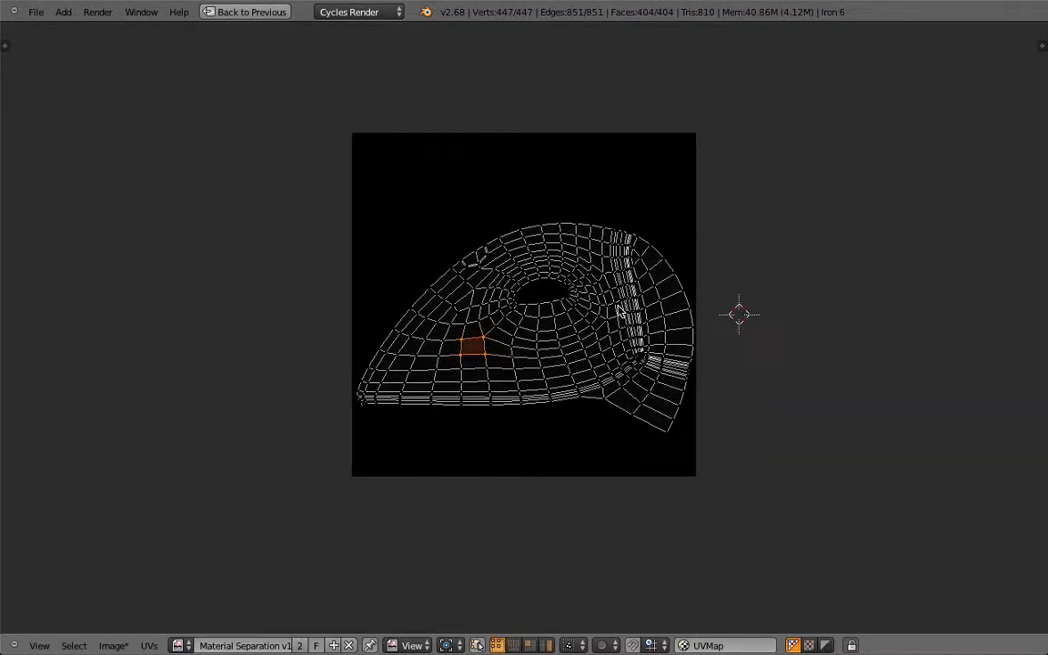
{"action": "left_click", "coordinate": [412, 645]}
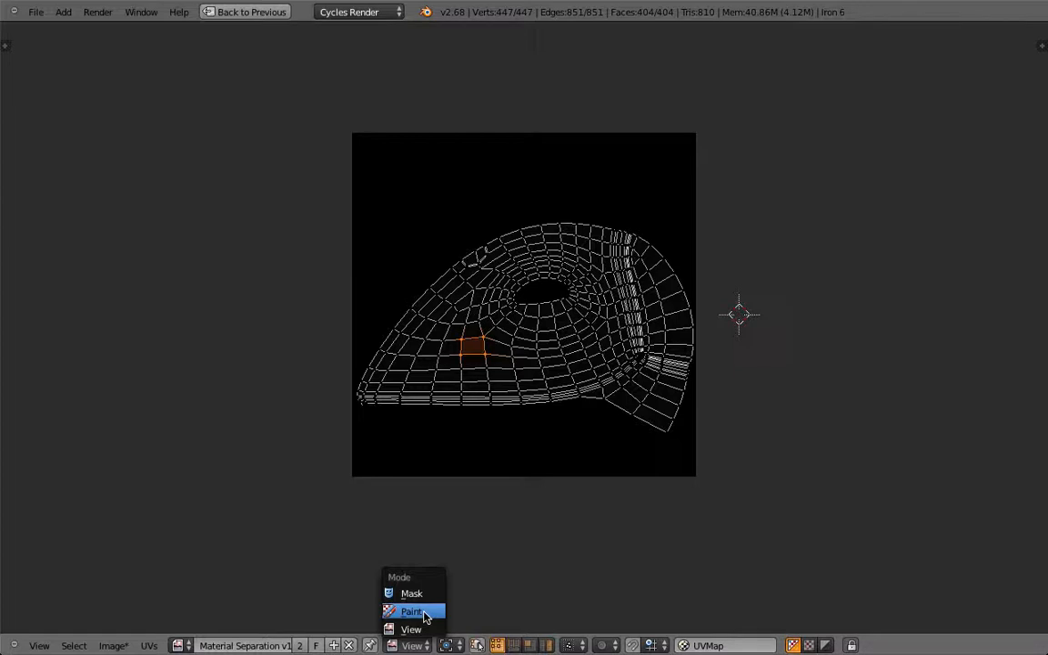
{"action": "left_click", "coordinate": [413, 611]}
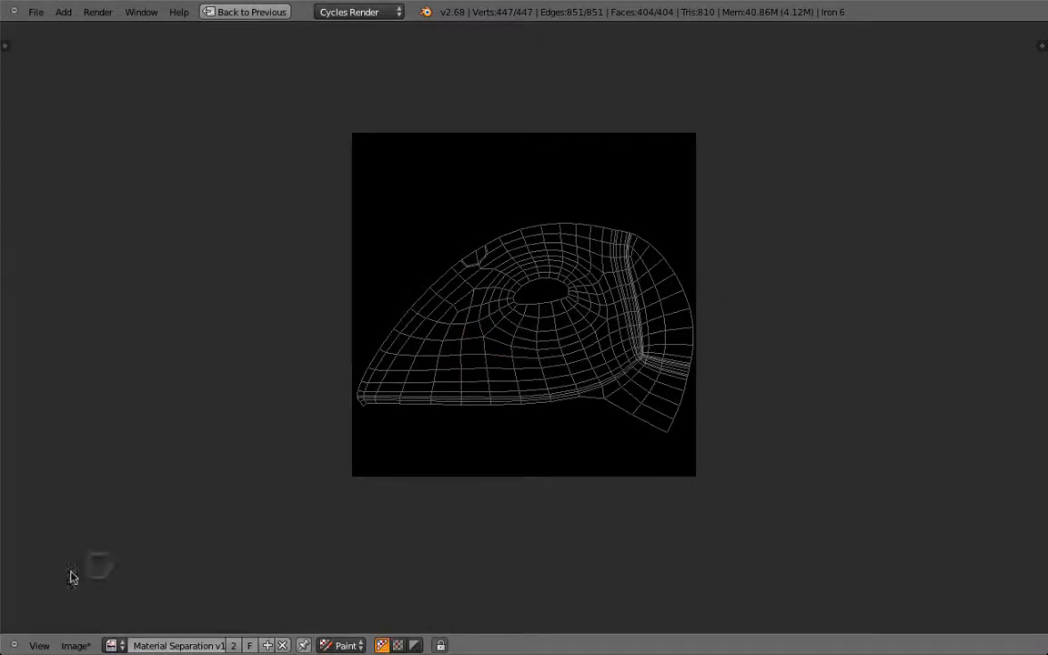
Step: Show the Properties sidebar and collapse the Grease Pencil, UV Vertex, Image, Game Properties and Display panels
{"action": "left_click", "coordinate": [39, 644]}
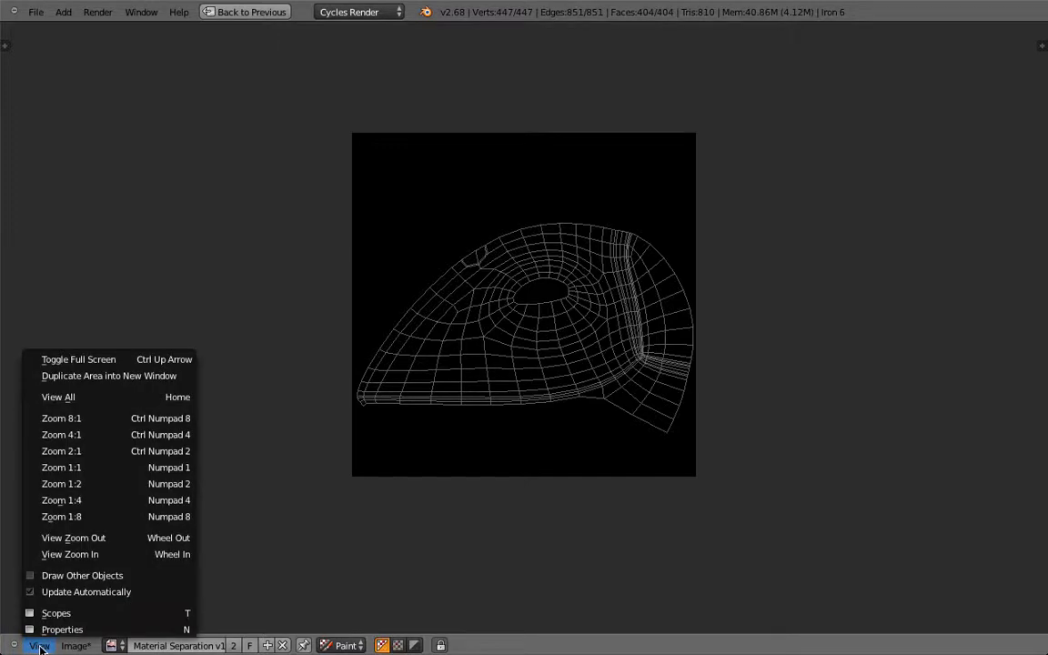
{"action": "left_click", "coordinate": [105, 629]}
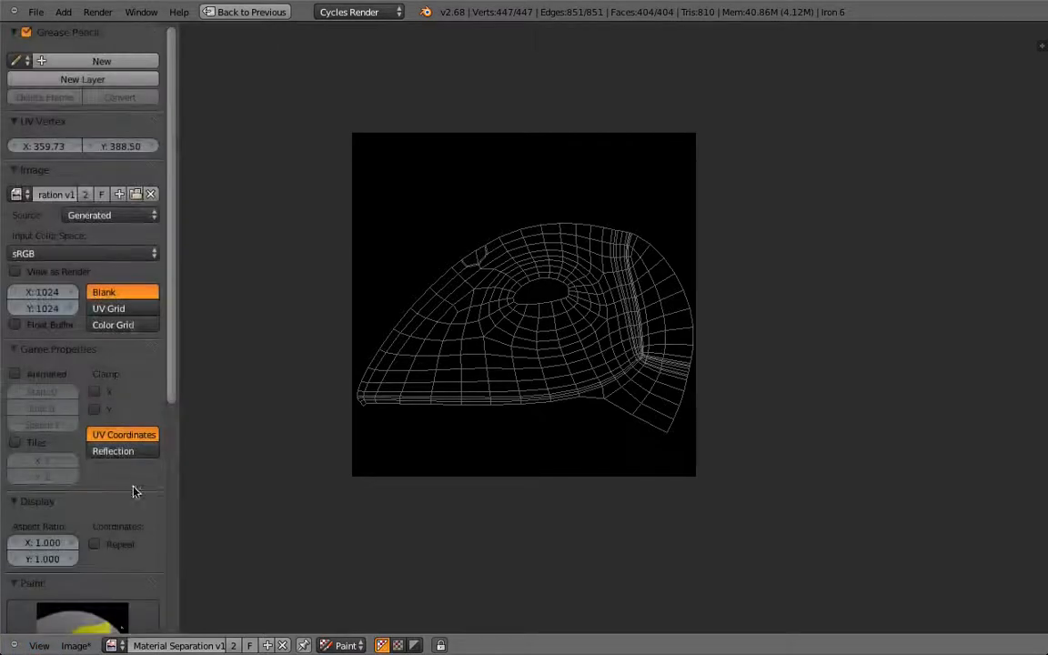
{"action": "left_click", "coordinate": [18, 33]}
{"action": "left_click", "coordinate": [16, 52]}
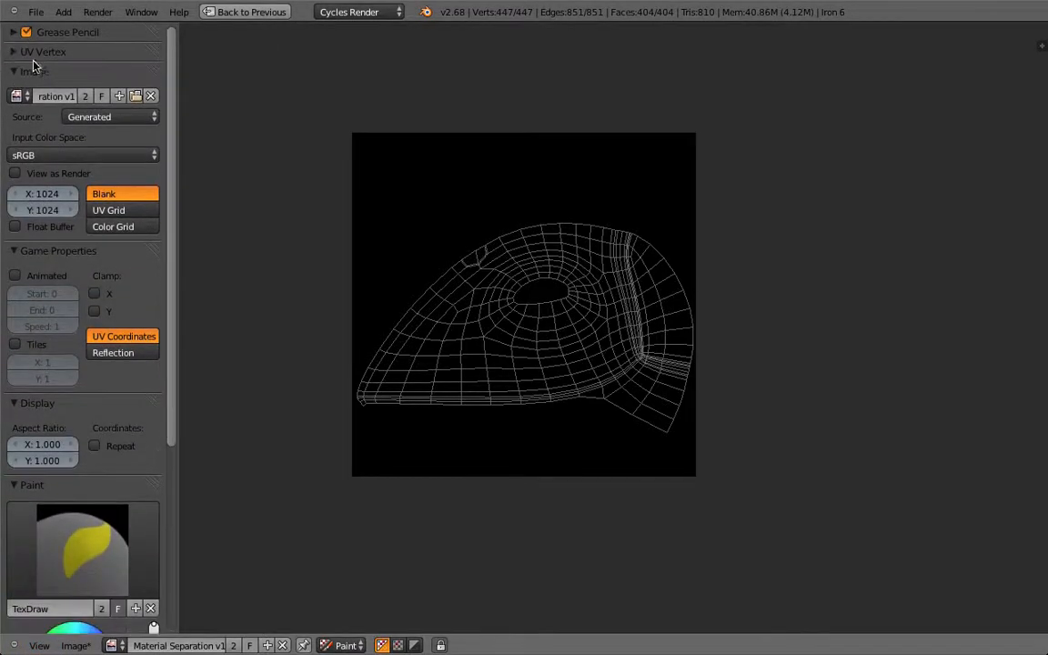
{"action": "left_click", "coordinate": [32, 68]}
{"action": "left_click", "coordinate": [23, 91]}
{"action": "left_click", "coordinate": [14, 111]}
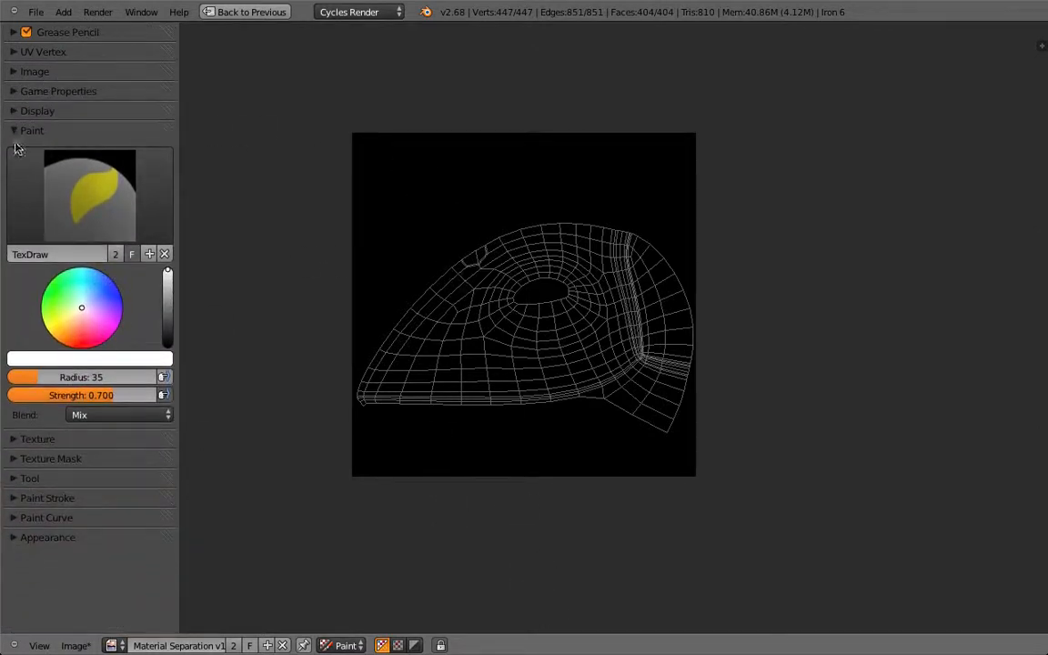
Step: Briefly return to View mode, cancel a UV move, switch back to Paint, and restore the layout
{"action": "left_click", "coordinate": [344, 644]}
{"action": "left_click", "coordinate": [351, 627]}
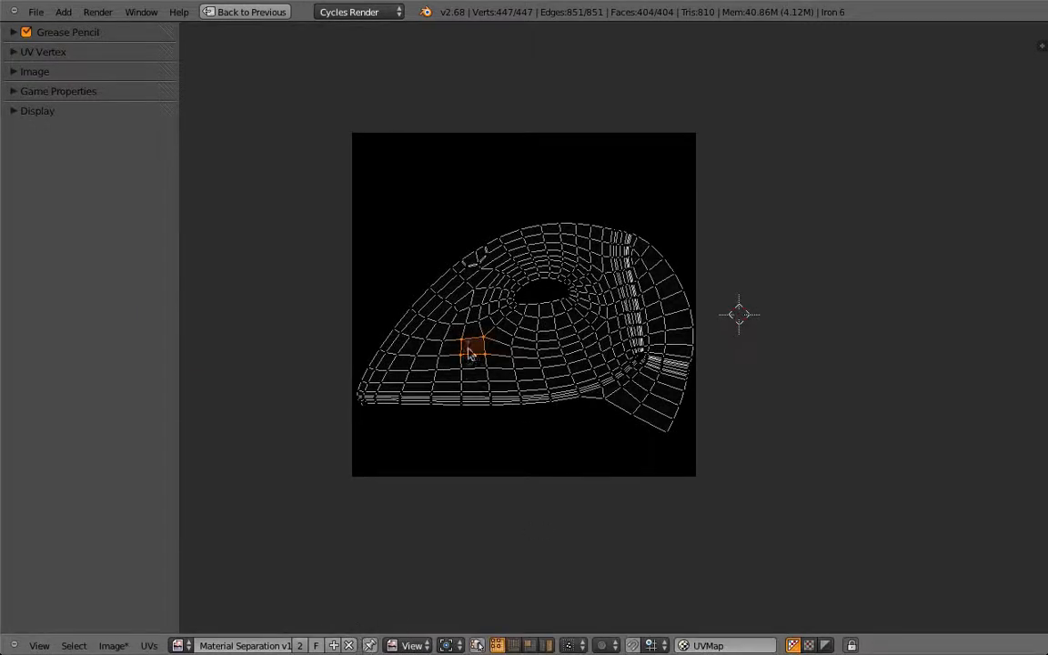
{"action": "key", "text": "g"}
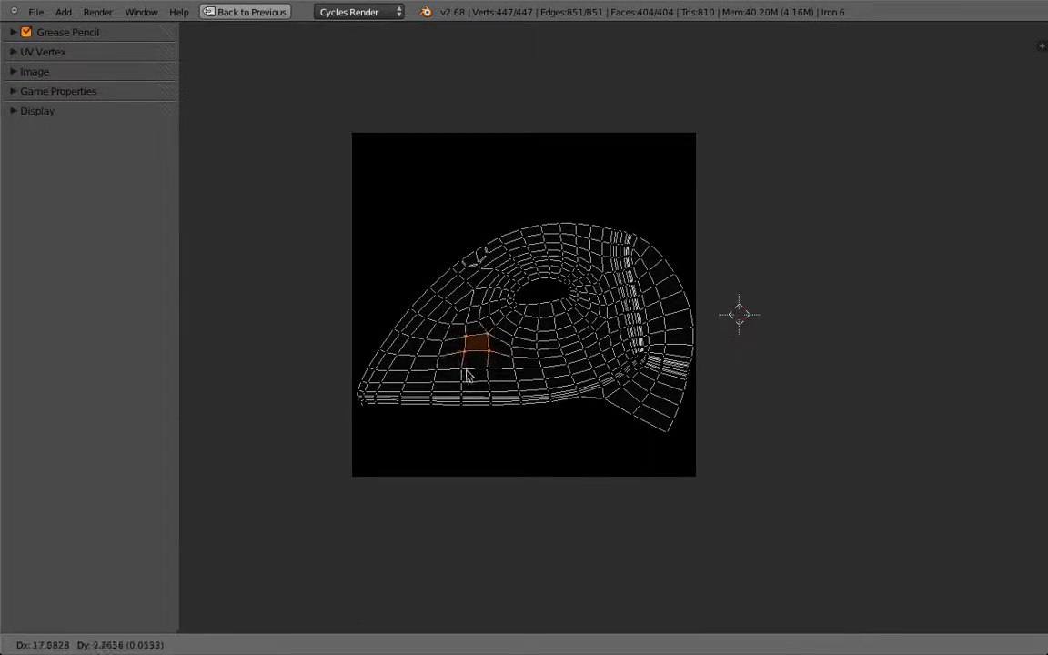
{"action": "right_click", "coordinate": [474, 378]}
{"action": "left_click", "coordinate": [409, 645]}
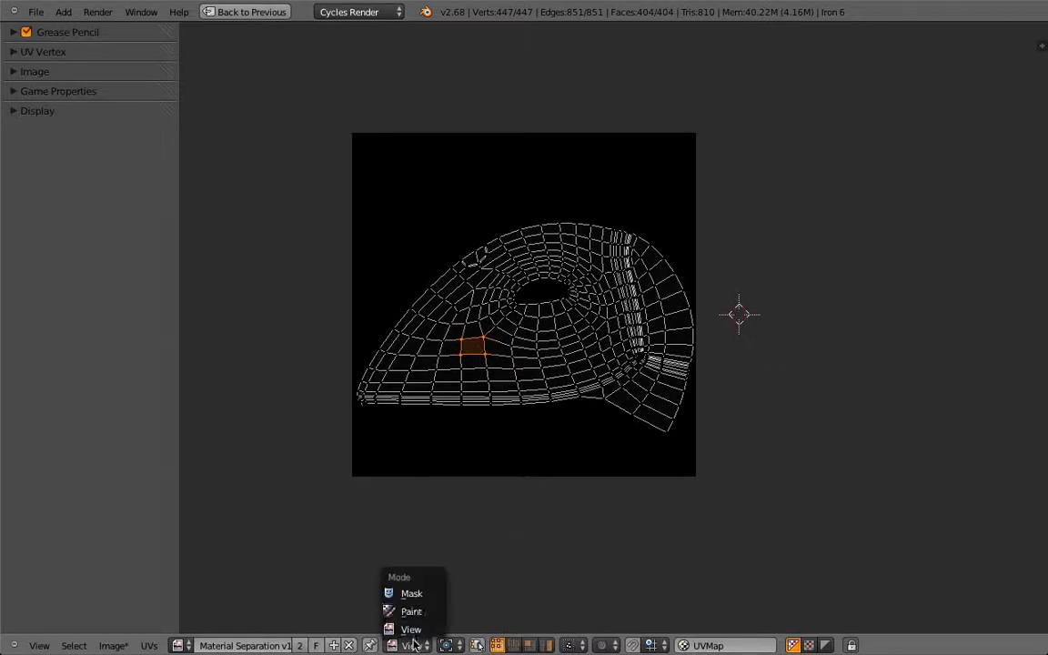
{"action": "left_click", "coordinate": [422, 610]}
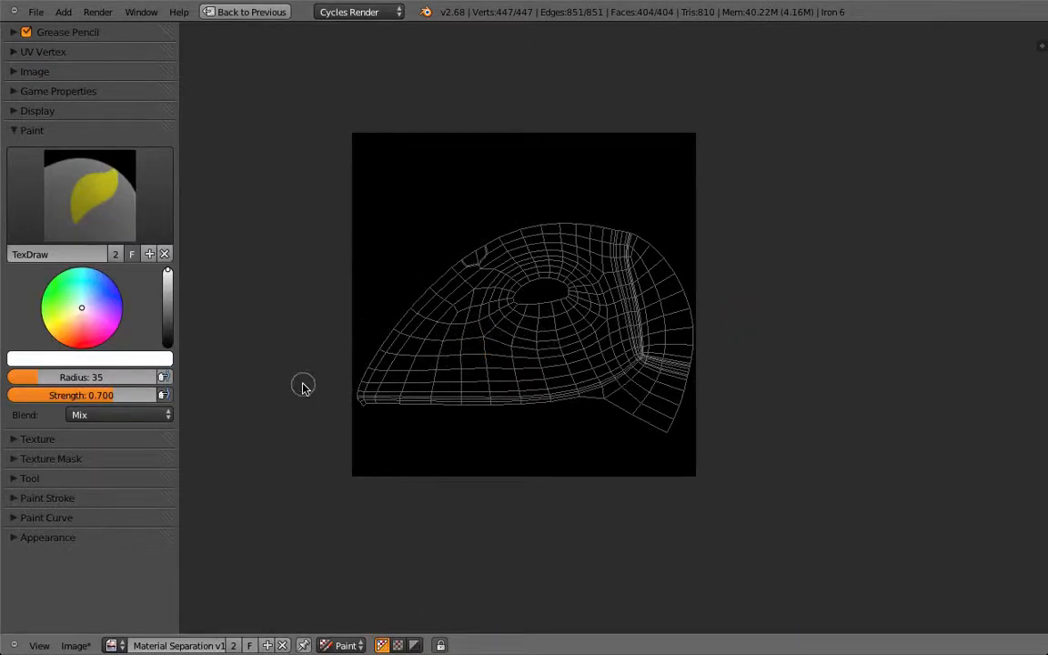
{"action": "key", "text": "shift+space"}
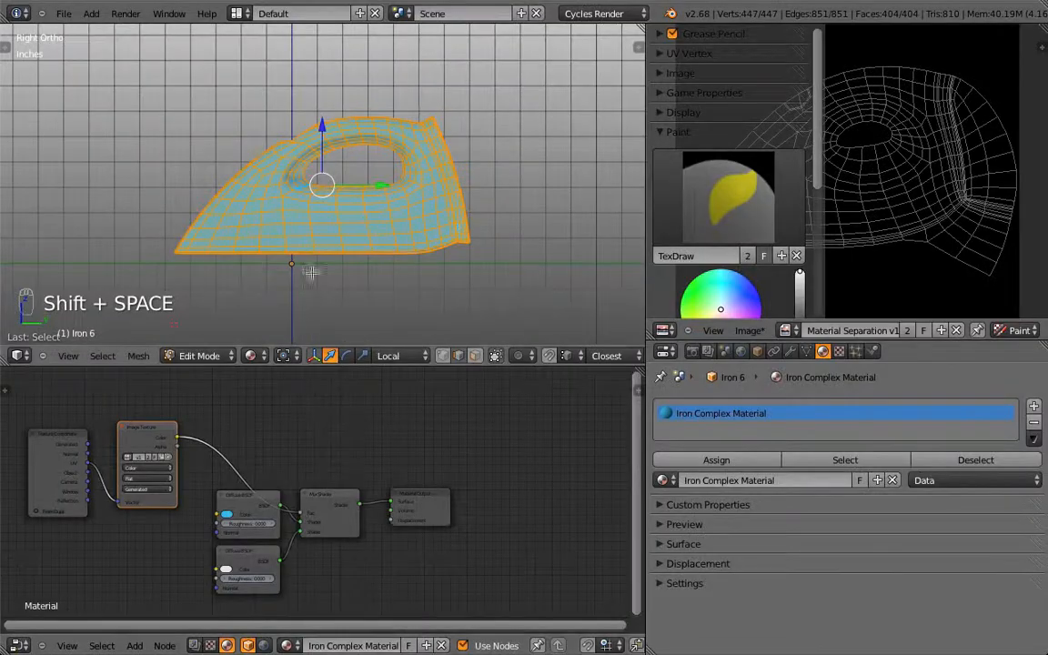
Step: Toggle the iron's edit mode and maximise the UV image editor for painting
{"action": "key", "text": "Tab"}
{"action": "key", "text": "Tab"}
{"action": "key", "text": "Tab"}
{"action": "key", "text": "Tab"}
{"action": "key", "text": "Tab"}
{"action": "key", "text": "Tab"}
{"action": "key", "text": "Tab"}
{"action": "key", "text": "Tab"}
{"action": "key", "text": "Tab"}
{"action": "key", "text": "Tab"}
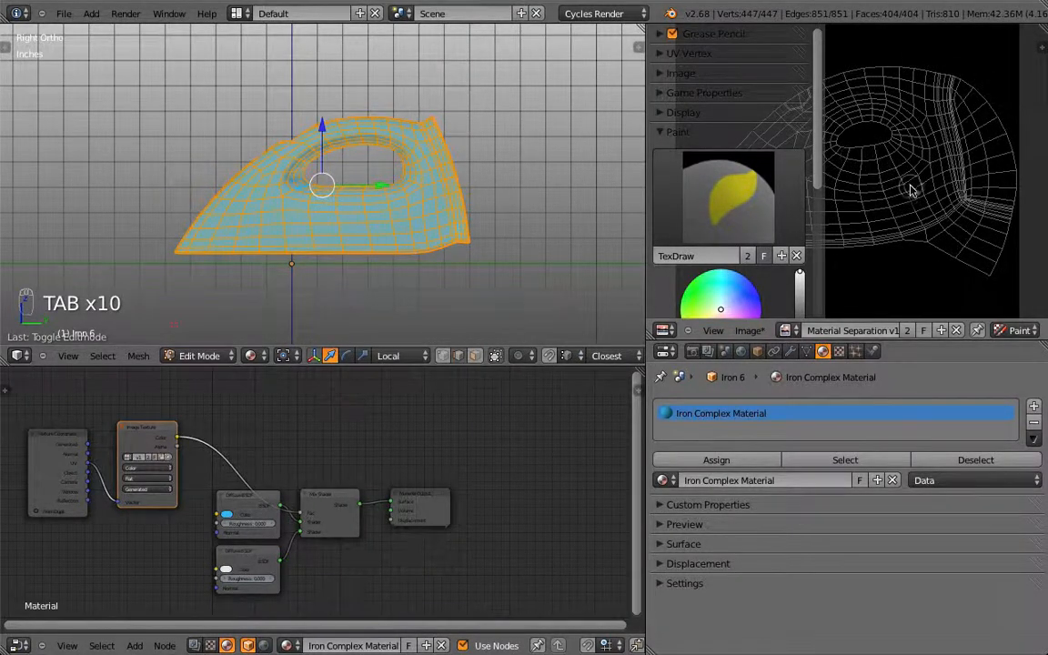
{"action": "key", "text": "shift+space"}
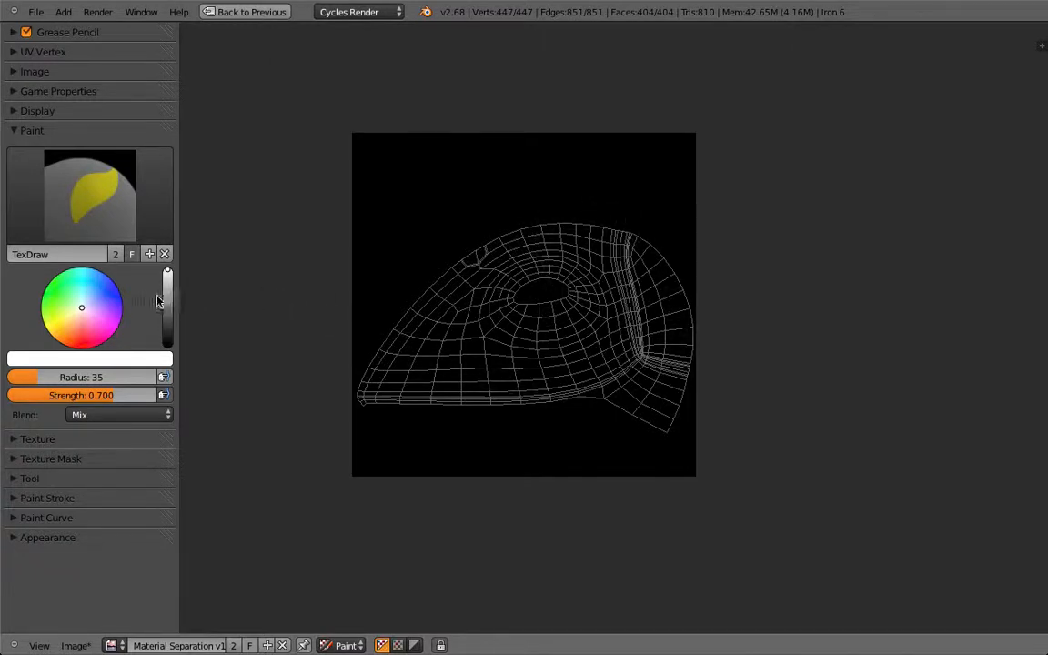
Step: Paint white around the mask's central hole and preview the result on the iron
{"action": "mouse_move", "coordinate": [168, 275]}
{"action": "left_mouse_down"}
{"action": "mouse_move", "coordinate": [167, 311]}
{"action": "mouse_move", "coordinate": [167, 269]}
{"action": "left_mouse_up"}
{"action": "mouse_move", "coordinate": [452, 323]}
{"action": "left_mouse_down"}
{"action": "mouse_move", "coordinate": [530, 326]}
{"action": "mouse_move", "coordinate": [553, 310]}
{"action": "mouse_move", "coordinate": [550, 320]}
{"action": "mouse_move", "coordinate": [527, 282]}
{"action": "mouse_move", "coordinate": [543, 307]}
{"action": "left_mouse_up"}
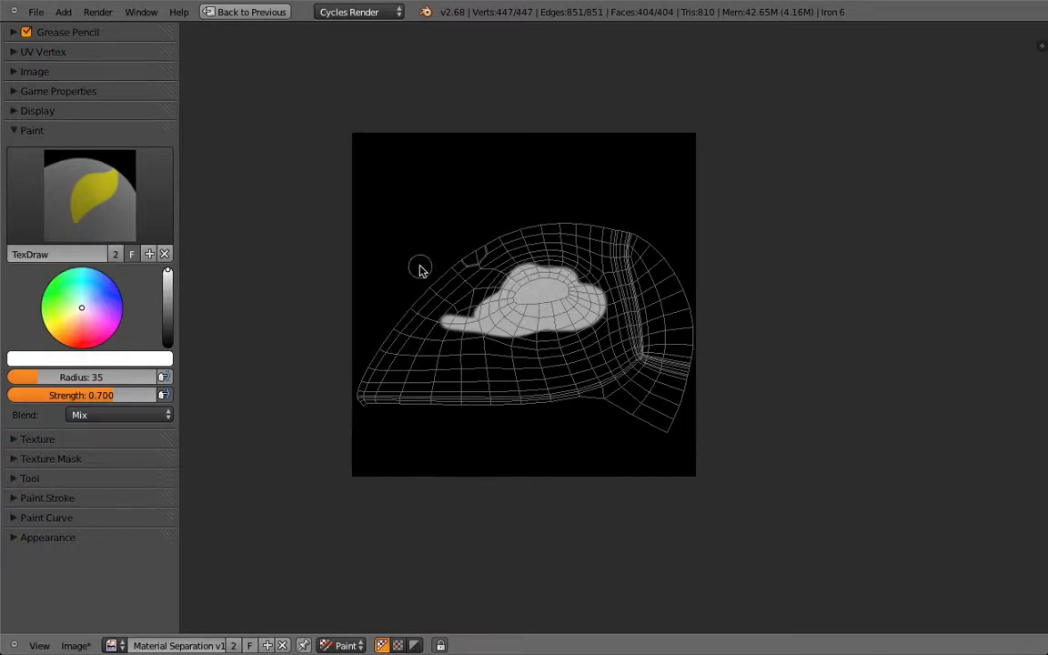
{"action": "key", "text": "shift+space"}
{"action": "middle_click_drag", "start_coordinate": [412, 263], "coordinate": [355, 192]}
{"action": "key", "text": "Tab"}
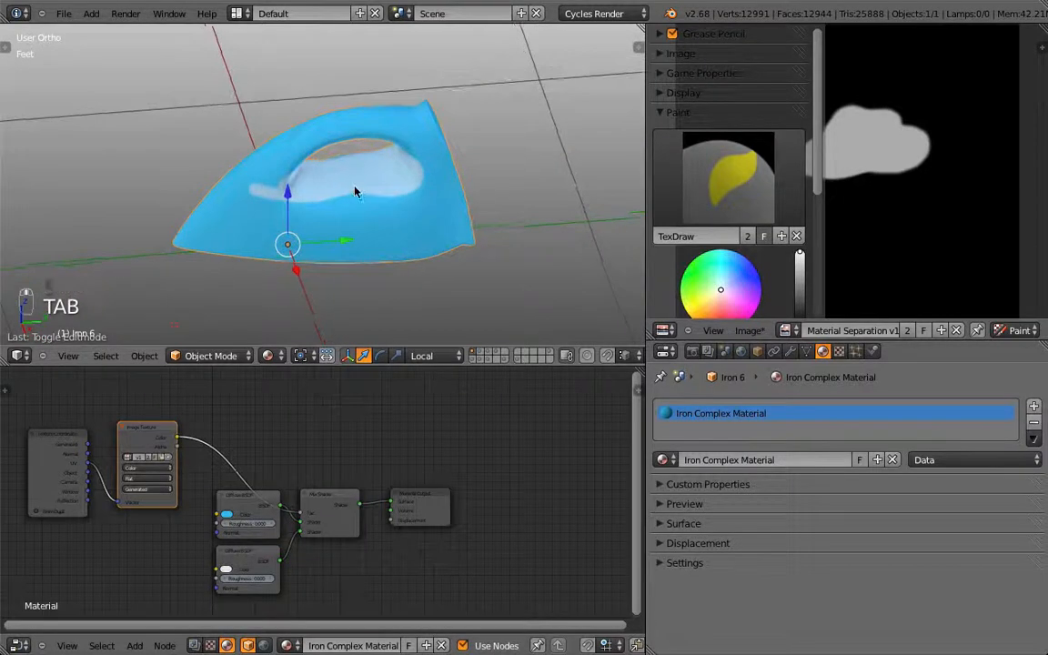
{"action": "key", "text": "Tab"}
Step: Extend the white paint up and to the right across the mask
{"action": "mouse_move", "coordinate": [870, 180]}
{"action": "left_mouse_down"}
{"action": "mouse_move", "coordinate": [927, 137]}
{"action": "mouse_move", "coordinate": [891, 187]}
{"action": "mouse_move", "coordinate": [916, 181]}
{"action": "mouse_move", "coordinate": [935, 164]}
{"action": "mouse_move", "coordinate": [855, 162]}
{"action": "mouse_move", "coordinate": [823, 177]}
{"action": "mouse_move", "coordinate": [882, 208]}
{"action": "left_mouse_up"}
{"action": "scroll", "coordinate": [882, 207], "scroll_direction": "up", "scroll_amount": 2}
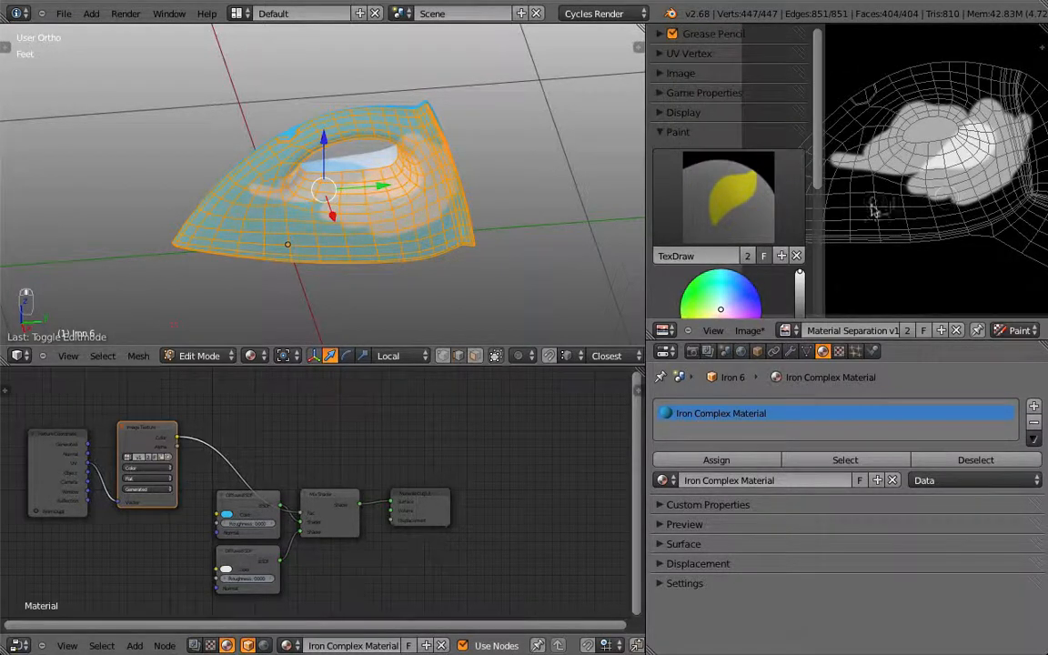
{"action": "scroll", "coordinate": [871, 216], "scroll_direction": "up", "scroll_amount": 2}
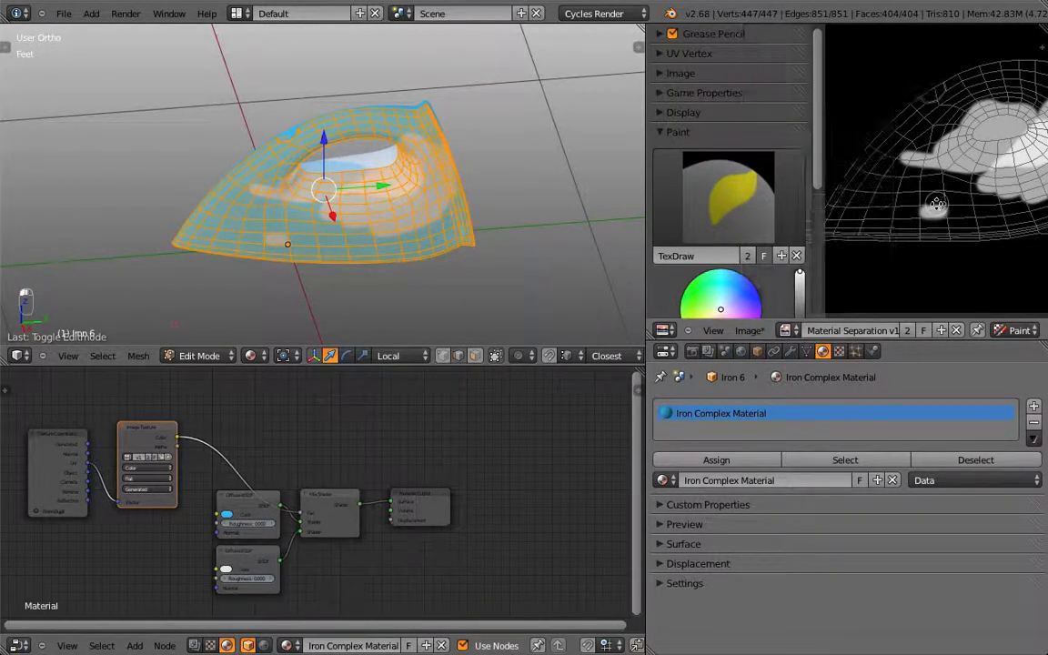
Step: Pan to the mask image's left edge and add a small white dab
{"action": "middle_click_drag", "start_coordinate": [829, 216], "coordinate": [871, 218]}
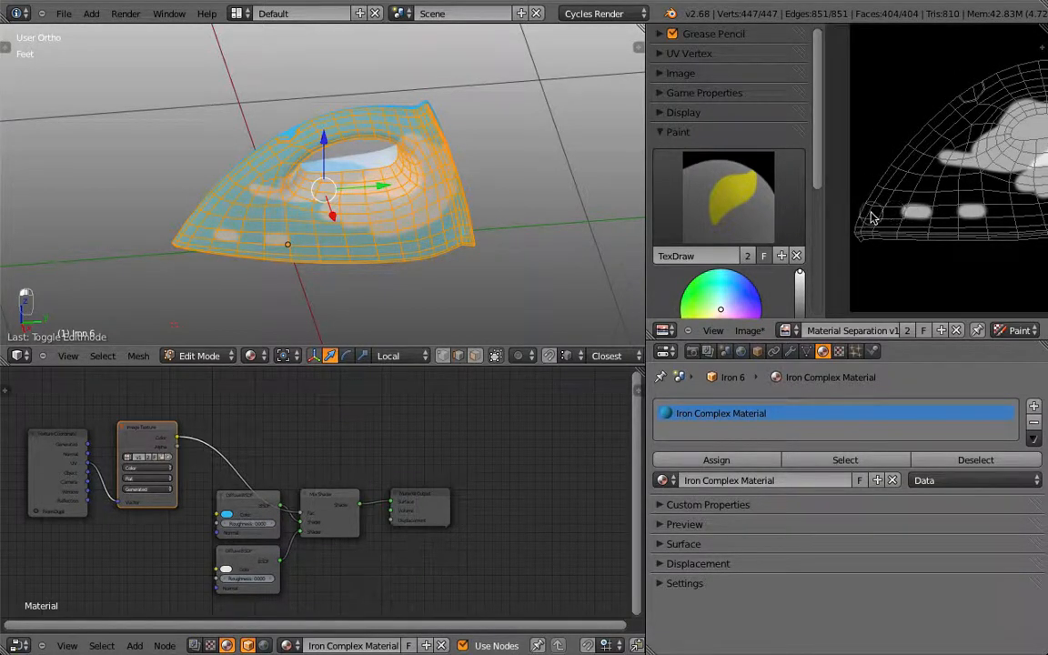
{"action": "left_click", "coordinate": [873, 215]}
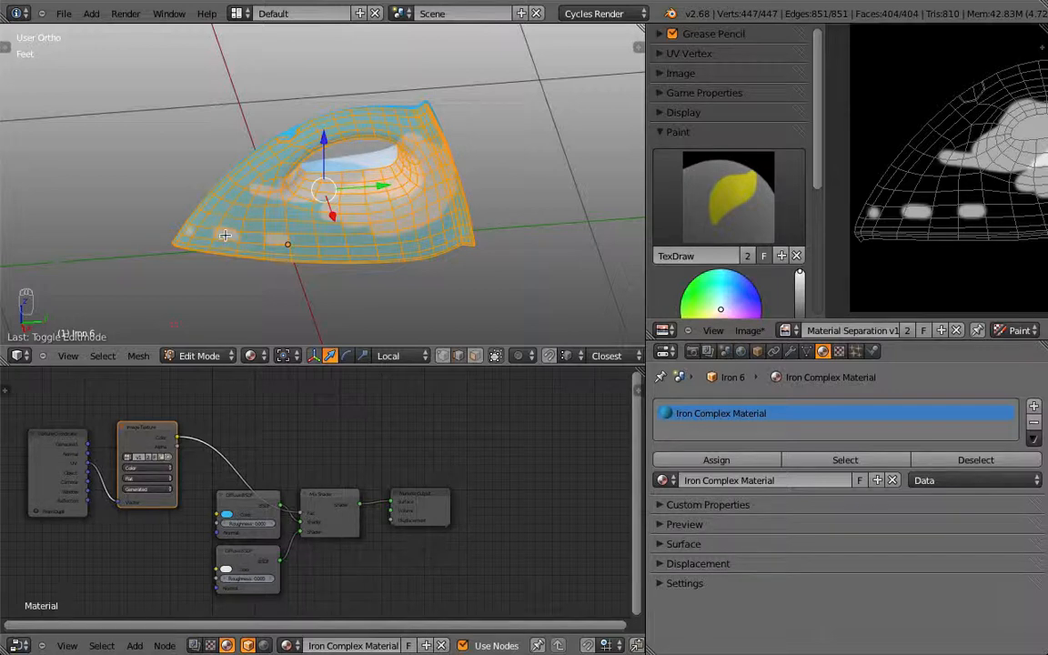
Step: Maximise the image editor, raise the brush radius to 179, and paint a large soft white stroke
{"action": "key", "text": "ctrl+Up"}
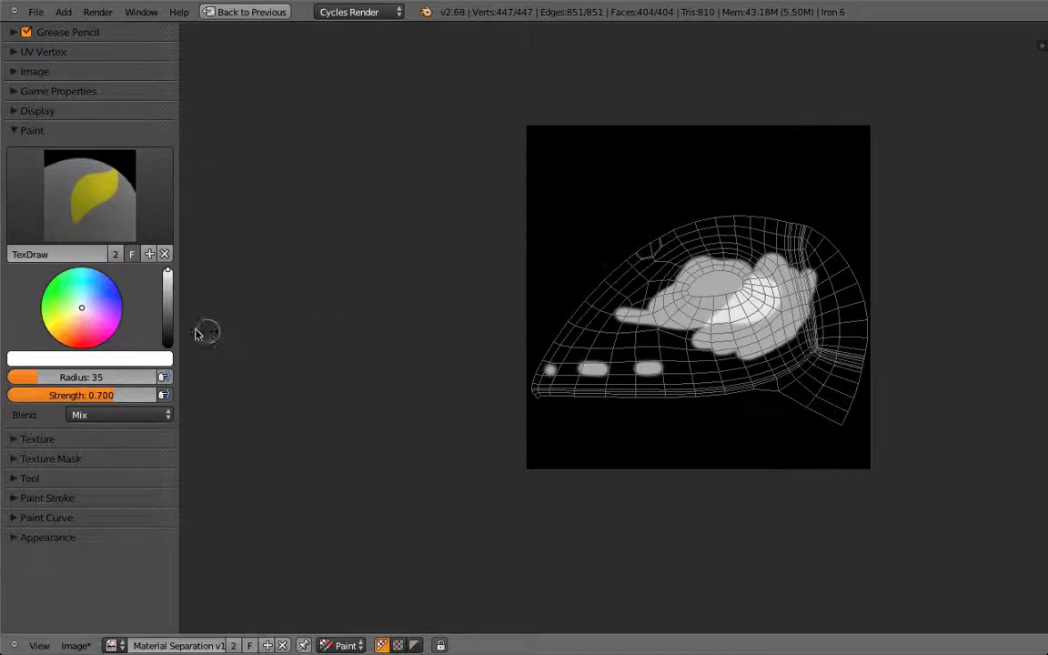
{"action": "left_click_drag", "start_coordinate": [168, 275], "coordinate": [168, 346]}
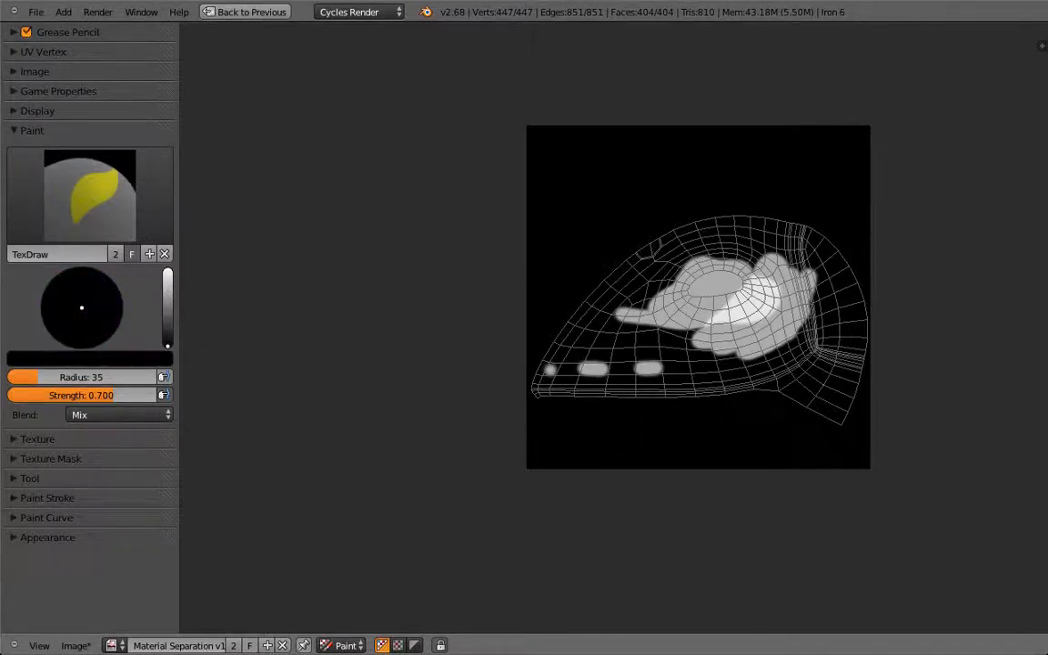
{"action": "left_click_drag", "start_coordinate": [167, 345], "coordinate": [167, 271]}
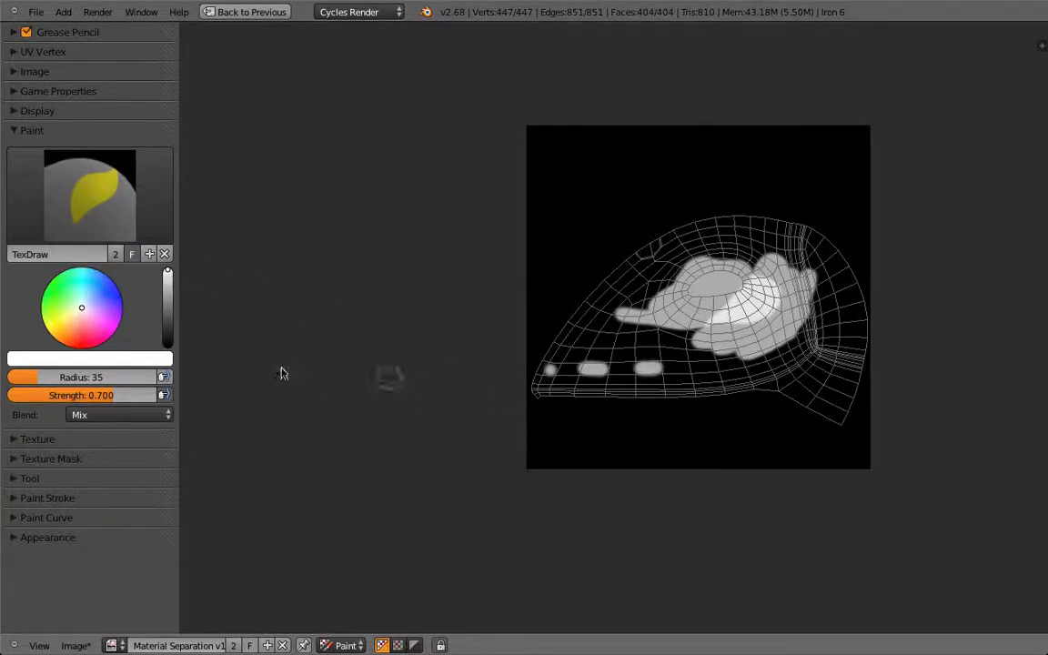
{"action": "left_click", "coordinate": [53, 379]}
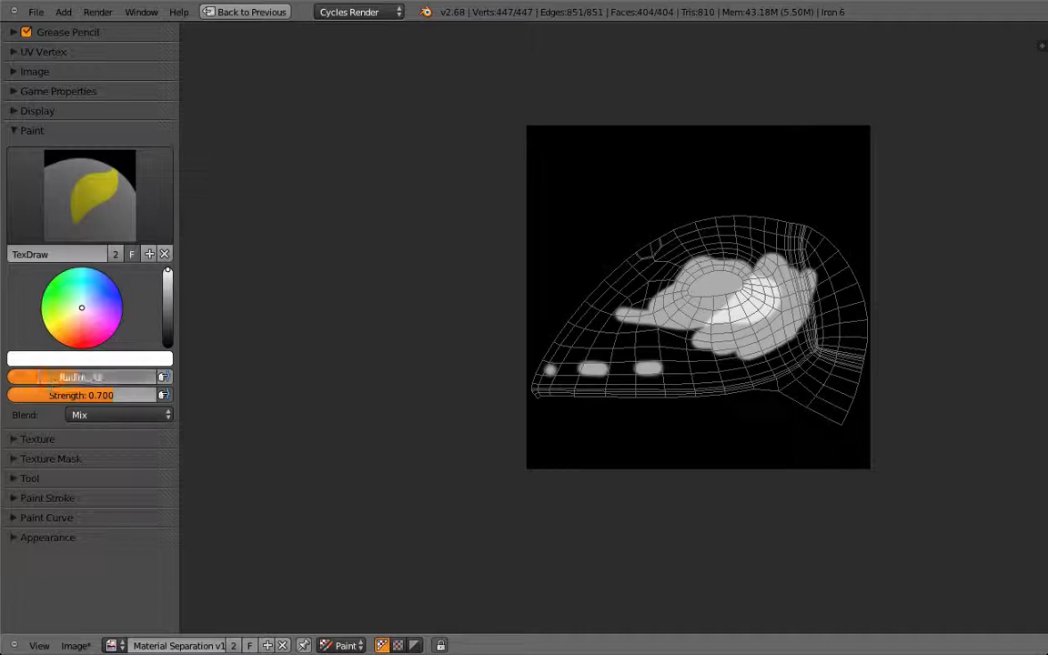
{"action": "type", "text": "117"}
{"action": "key", "text": "Return"}
{"action": "left_click_drag", "start_coordinate": [62, 374], "coordinate": [107, 373]}
{"action": "mouse_move", "coordinate": [646, 290]}
{"action": "left_mouse_down"}
{"action": "mouse_move", "coordinate": [591, 277]}
{"action": "mouse_move", "coordinate": [619, 303]}
{"action": "mouse_move", "coordinate": [600, 182]}
{"action": "mouse_move", "coordinate": [660, 196]}
{"action": "left_mouse_up"}
Step: At radius 194 and strength 1.000, paint white across the whole mask image
{"action": "left_click_drag", "start_coordinate": [109, 377], "coordinate": [120, 376]}
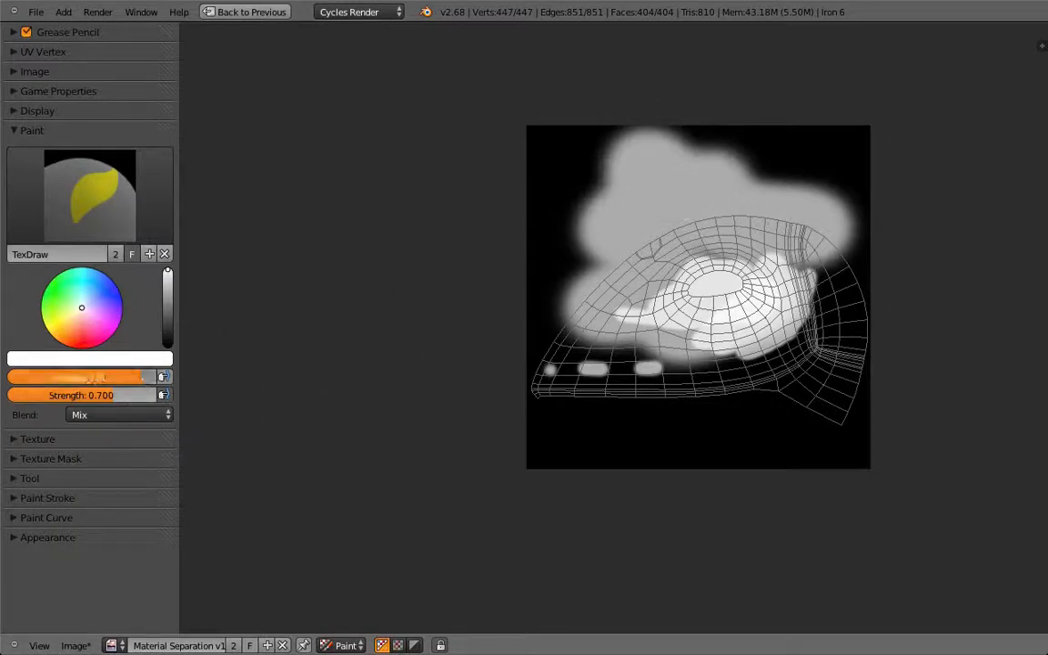
{"action": "left_click_drag", "start_coordinate": [580, 275], "coordinate": [574, 293]}
{"action": "left_click_drag", "start_coordinate": [107, 395], "coordinate": [160, 395]}
{"action": "mouse_move", "coordinate": [486, 366]}
{"action": "left_mouse_down"}
{"action": "mouse_move", "coordinate": [802, 335]}
{"action": "mouse_move", "coordinate": [484, 304]}
{"action": "mouse_move", "coordinate": [741, 168]}
{"action": "mouse_move", "coordinate": [788, 234]}
{"action": "mouse_move", "coordinate": [528, 241]}
{"action": "mouse_move", "coordinate": [879, 134]}
{"action": "mouse_move", "coordinate": [809, 350]}
{"action": "mouse_move", "coordinate": [582, 405]}
{"action": "mouse_move", "coordinate": [512, 377]}
{"action": "mouse_move", "coordinate": [832, 402]}
{"action": "mouse_move", "coordinate": [499, 457]}
{"action": "mouse_move", "coordinate": [877, 438]}
{"action": "left_mouse_up"}
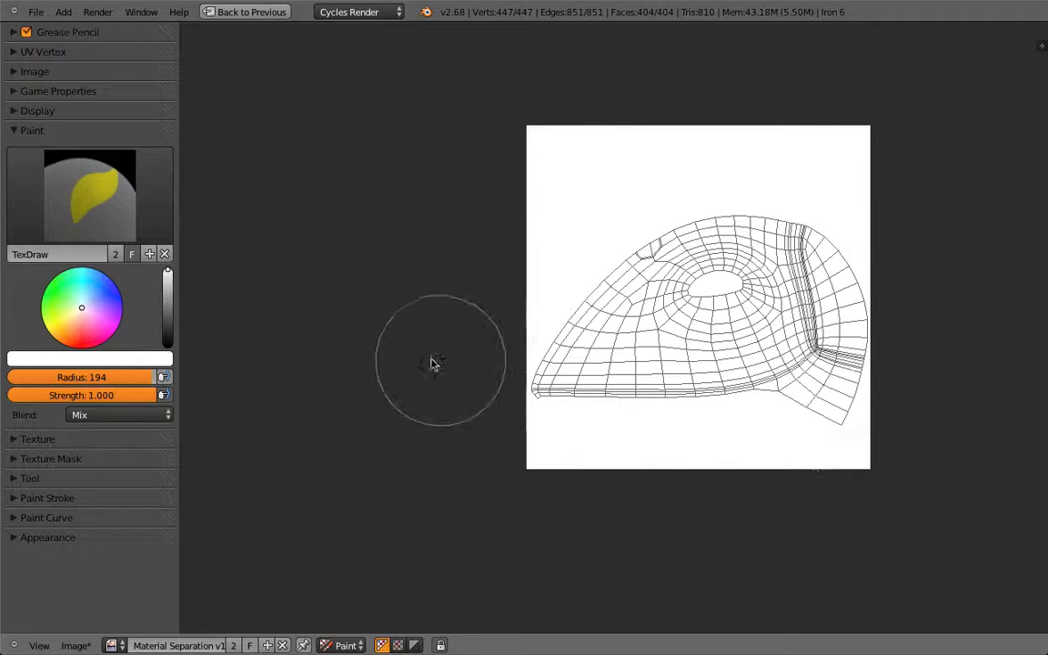
Step: Set the brush radius to 84, keeping the paint colour white
{"action": "left_click", "coordinate": [138, 382]}
{"action": "type", "text": "84"}
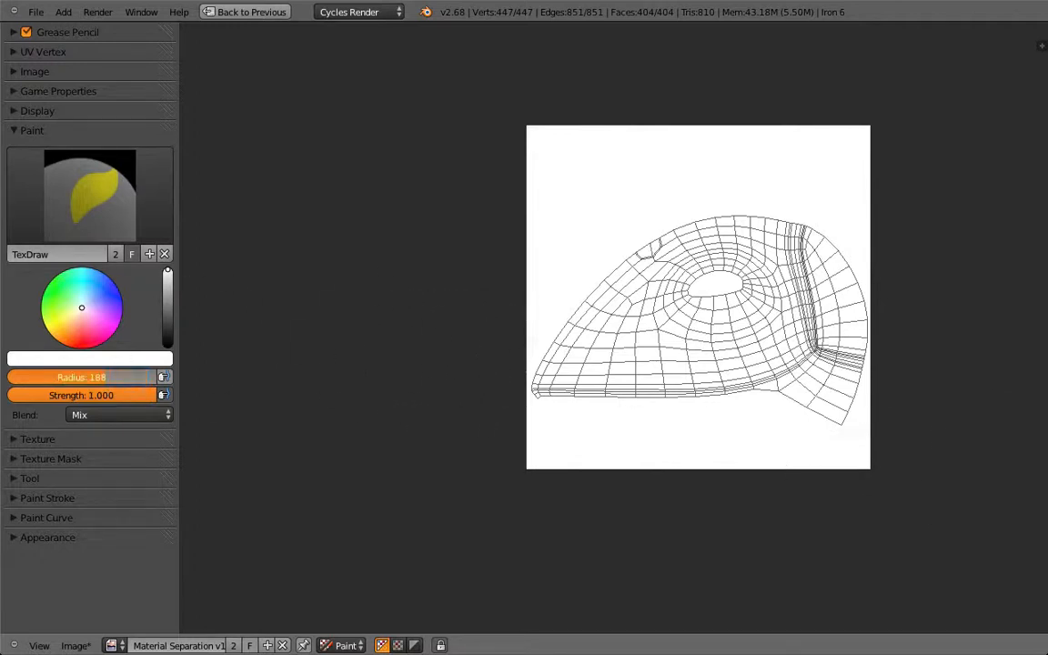
{"action": "key", "text": "Return"}
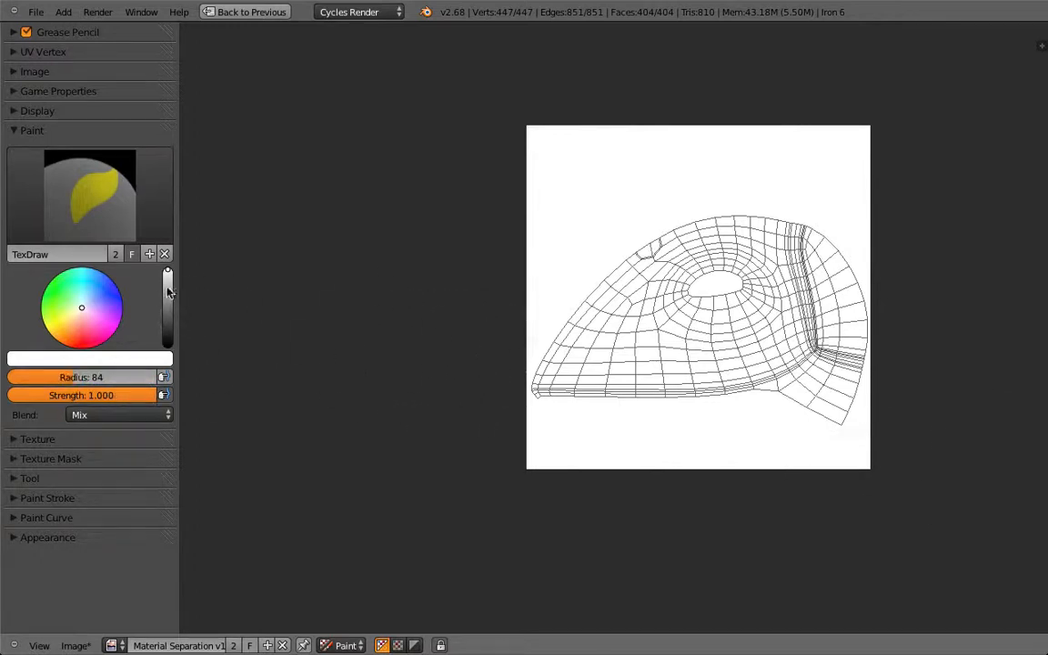
{"action": "mouse_move", "coordinate": [169, 271]}
{"action": "left_mouse_down"}
{"action": "mouse_move", "coordinate": [167, 344]}
{"action": "mouse_move", "coordinate": [167, 269]}
{"action": "left_mouse_up"}
Step: Paint black over the handle area of the mask image, then preview the cyan handle in Object Mode
{"action": "key", "text": "shift+space"}
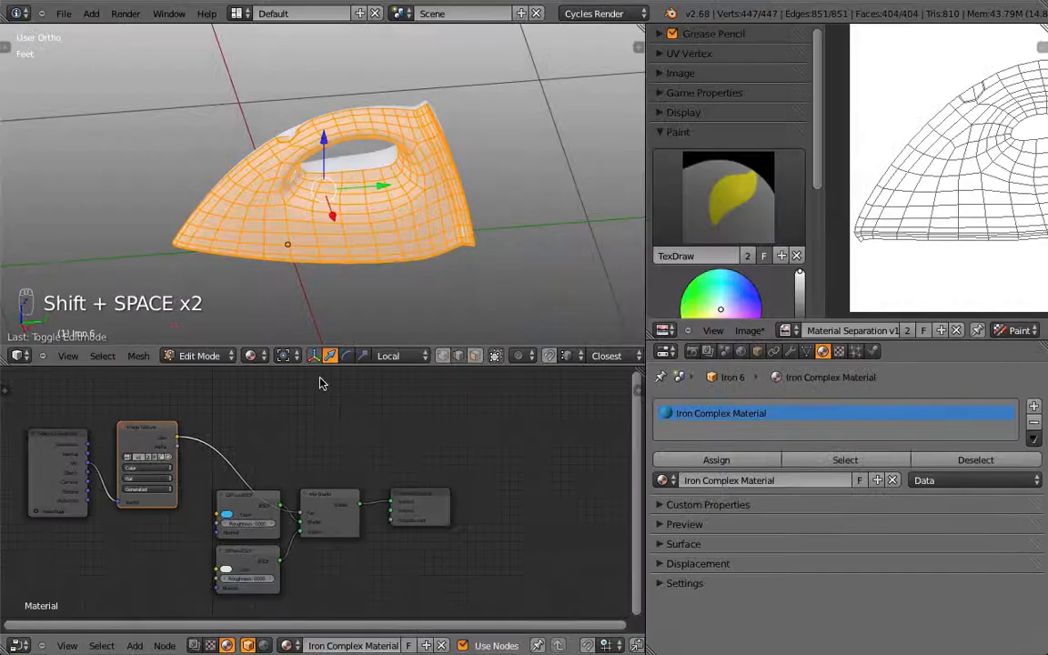
{"action": "key", "text": "Home"}
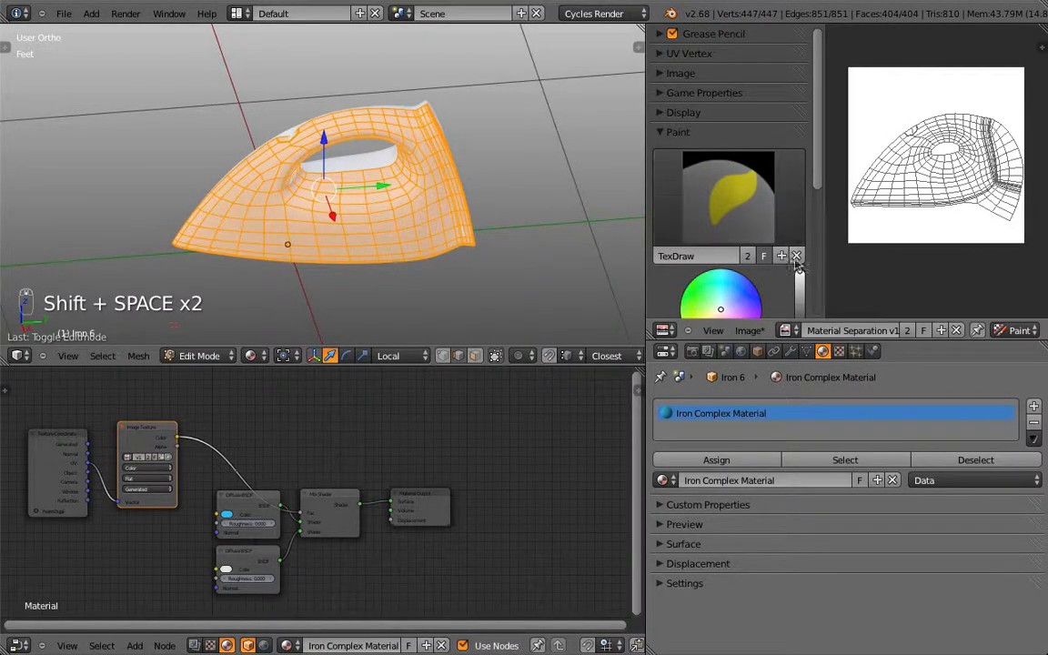
{"action": "scroll", "coordinate": [829, 232], "scroll_direction": "down", "scroll_amount": 5}
{"action": "left_click_drag", "start_coordinate": [800, 159], "coordinate": [800, 218]}
{"action": "mouse_move", "coordinate": [868, 160]}
{"action": "left_mouse_down"}
{"action": "mouse_move", "coordinate": [905, 166]}
{"action": "mouse_move", "coordinate": [932, 153]}
{"action": "mouse_move", "coordinate": [942, 143]}
{"action": "mouse_move", "coordinate": [878, 160]}
{"action": "mouse_move", "coordinate": [937, 127]}
{"action": "mouse_move", "coordinate": [902, 159]}
{"action": "left_mouse_up"}
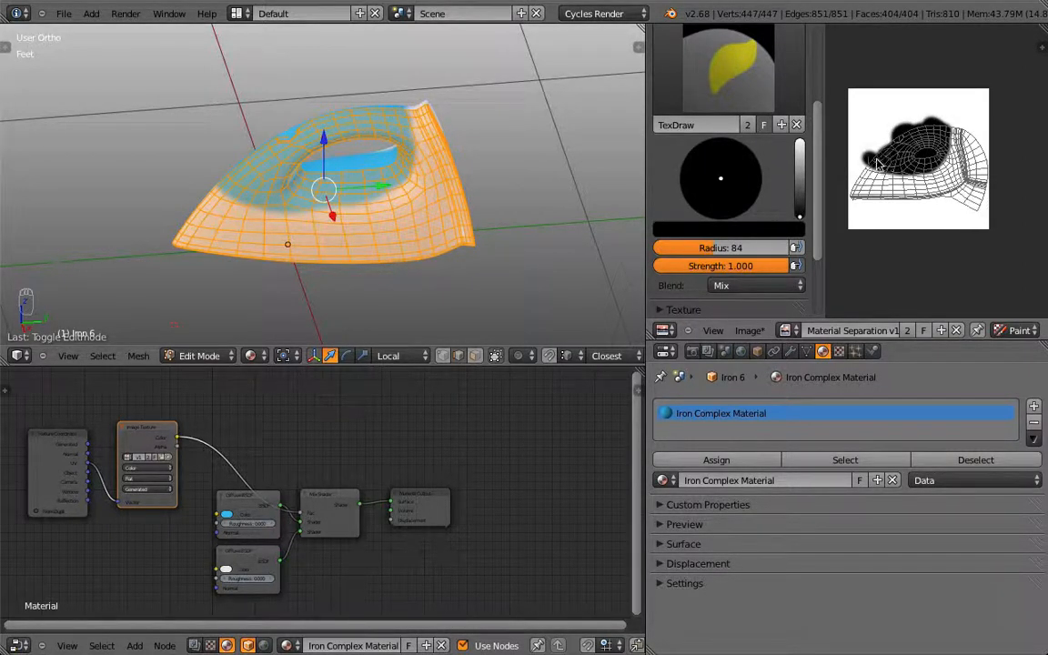
{"action": "key", "text": "Tab"}
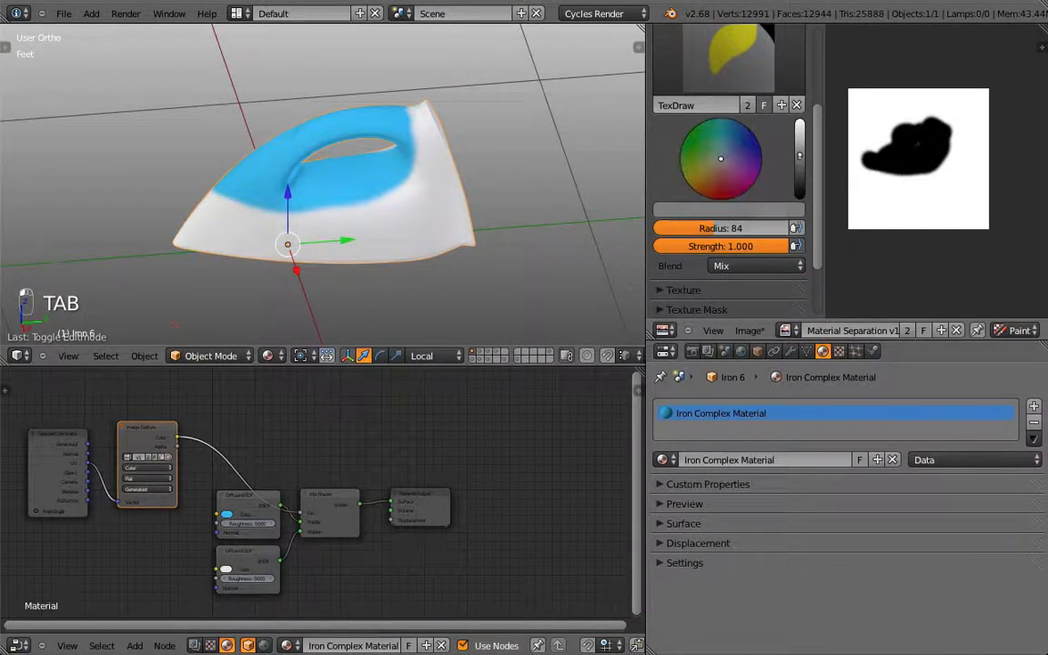
{"action": "key", "text": "Tab"}
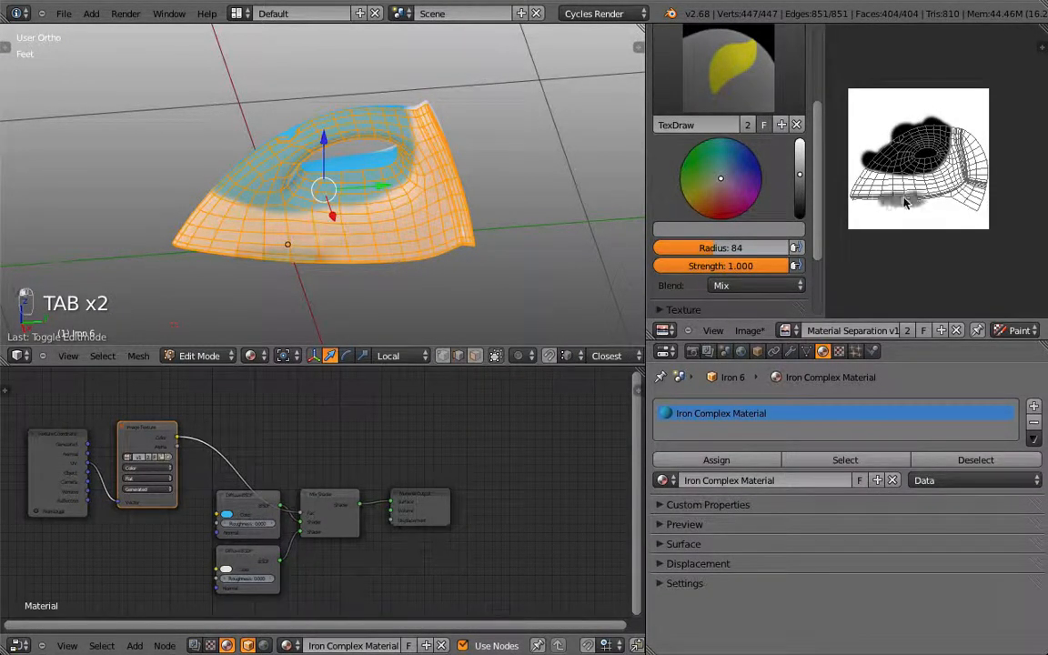
{"action": "key", "text": "Tab"}
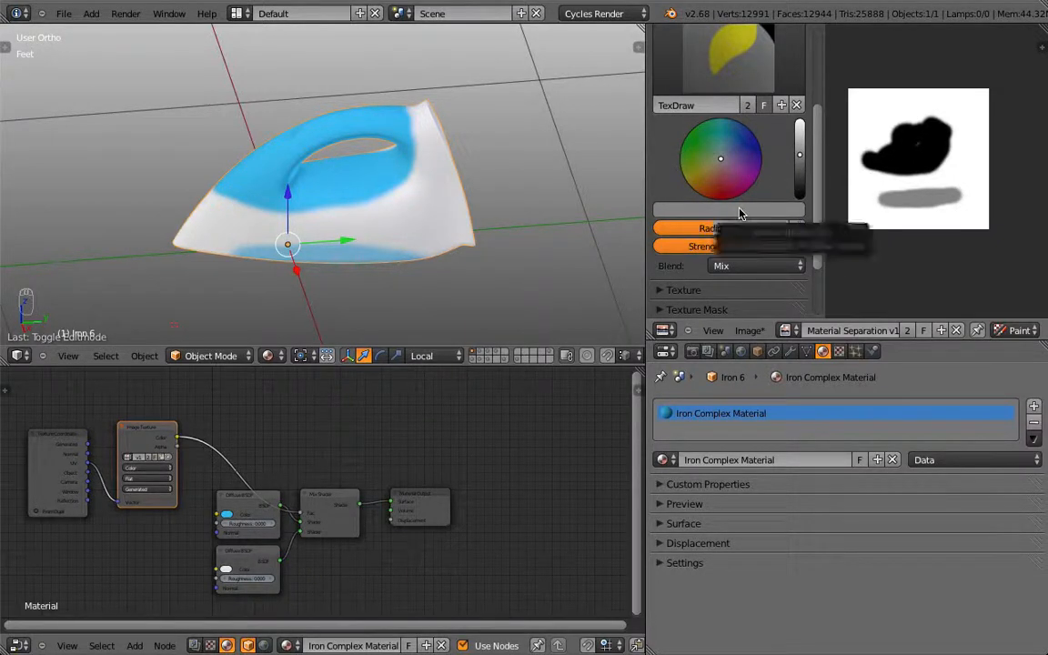
Step: With the upper Diffuse node selected, paint white over the grey band and view the iron from the side
{"action": "left_click", "coordinate": [236, 514]}
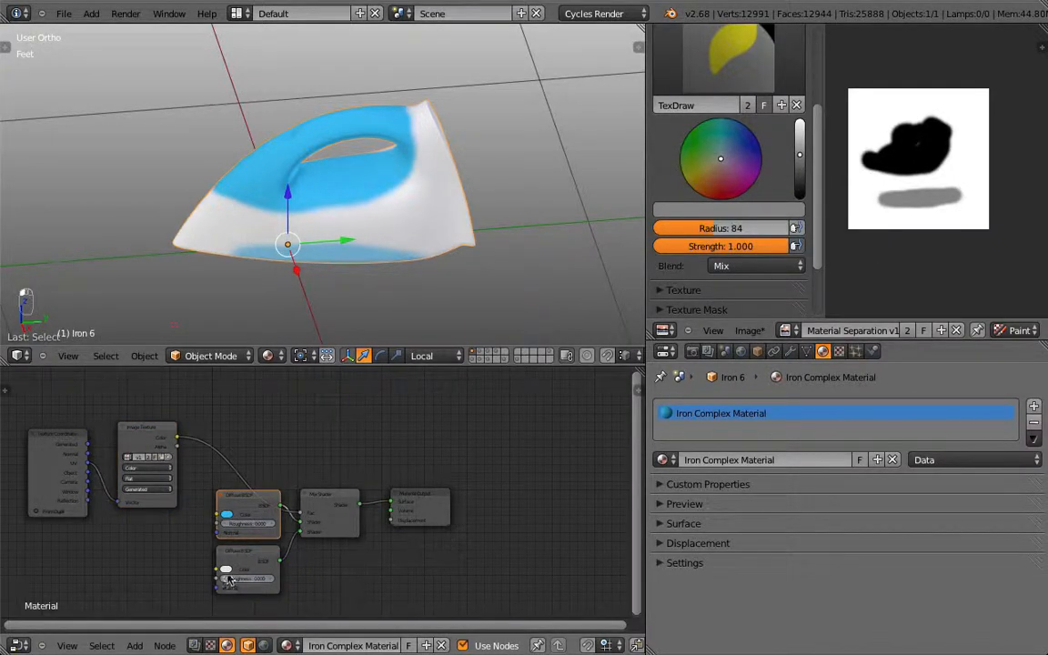
{"action": "left_click", "coordinate": [239, 511]}
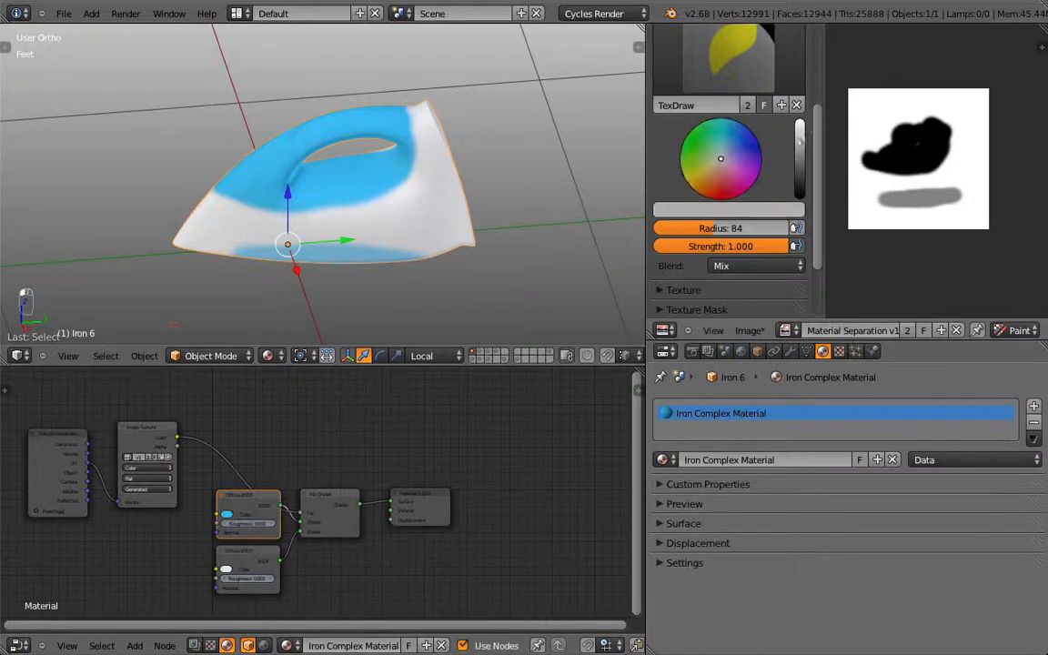
{"action": "mouse_move", "coordinate": [791, 189]}
{"action": "left_mouse_down"}
{"action": "mouse_move", "coordinate": [964, 193]}
{"action": "mouse_move", "coordinate": [876, 203]}
{"action": "mouse_move", "coordinate": [980, 189]}
{"action": "left_mouse_up"}
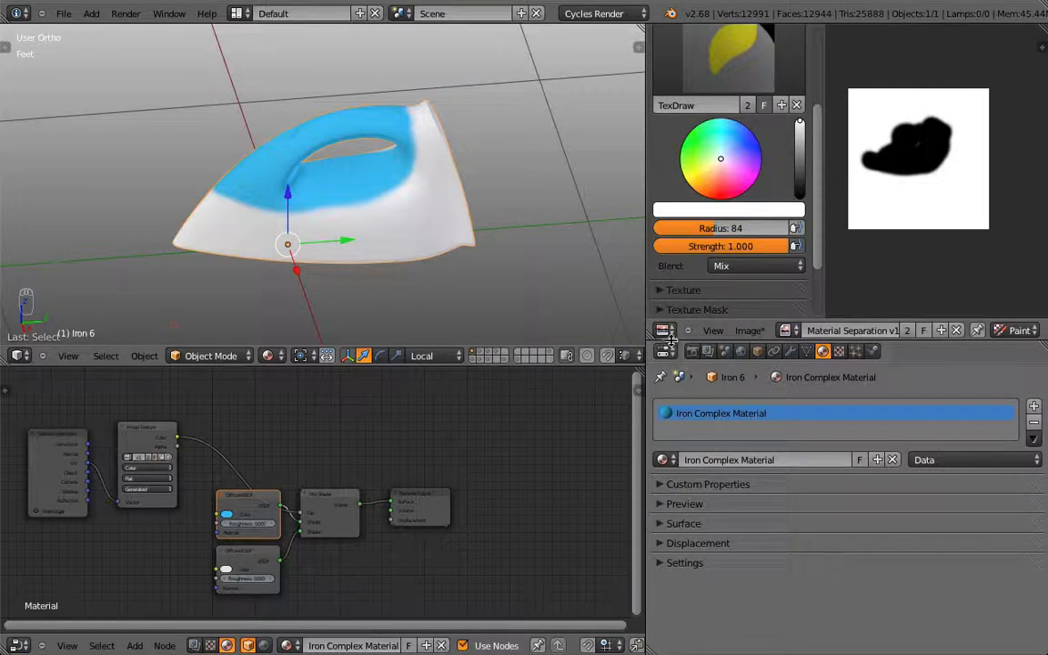
{"action": "left_click_drag", "start_coordinate": [671, 344], "coordinate": [672, 457]}
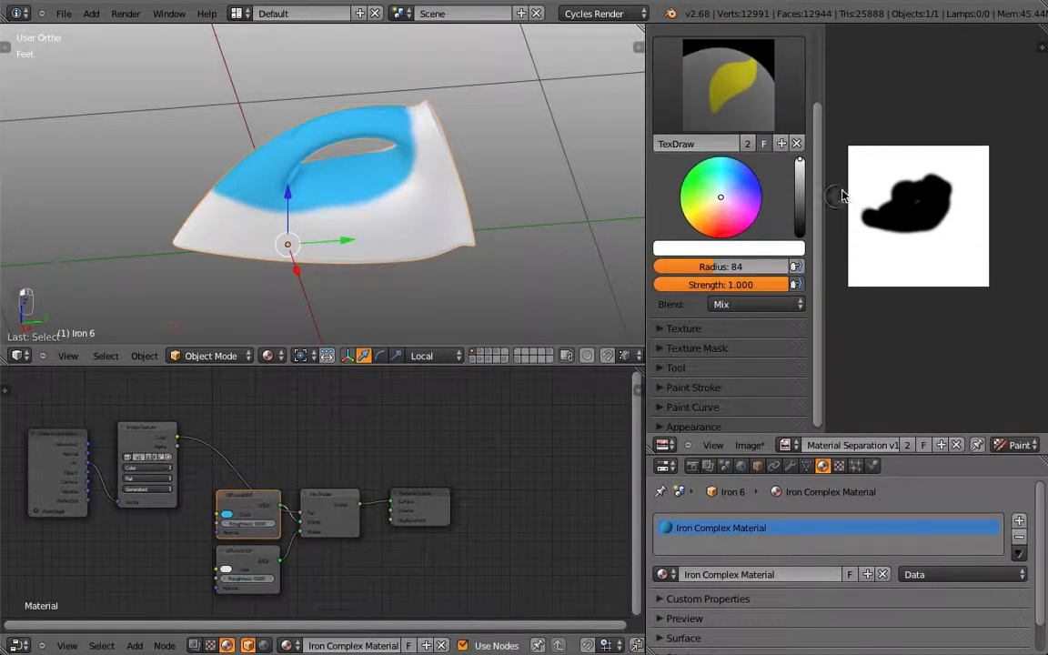
{"action": "key", "text": "KP_3"}
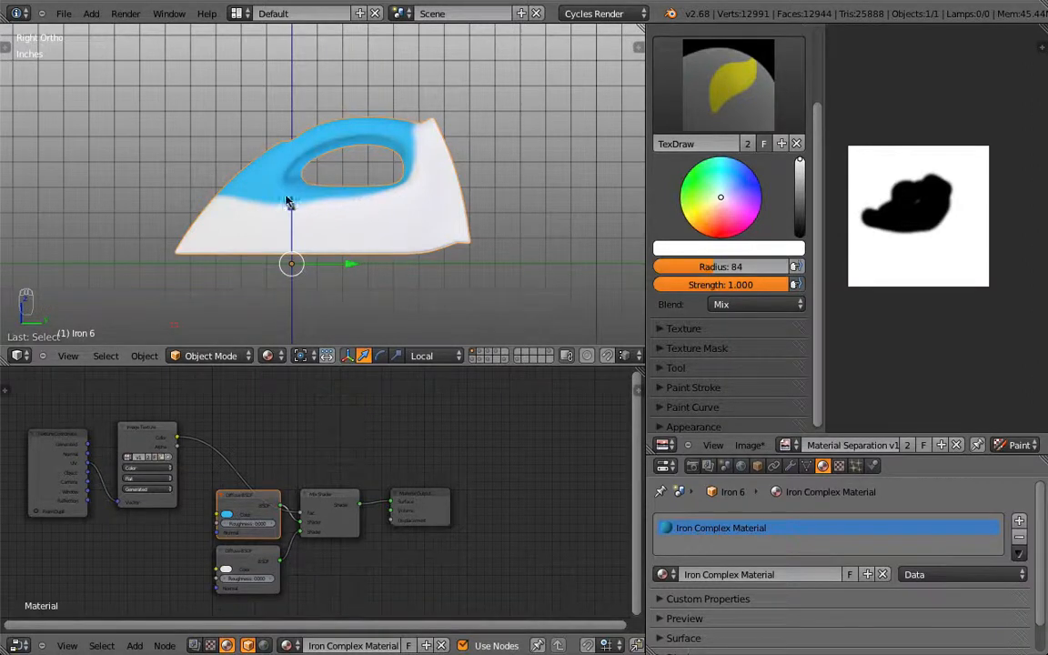
{"action": "scroll", "coordinate": [288, 202], "scroll_direction": "up", "scroll_amount": 5}
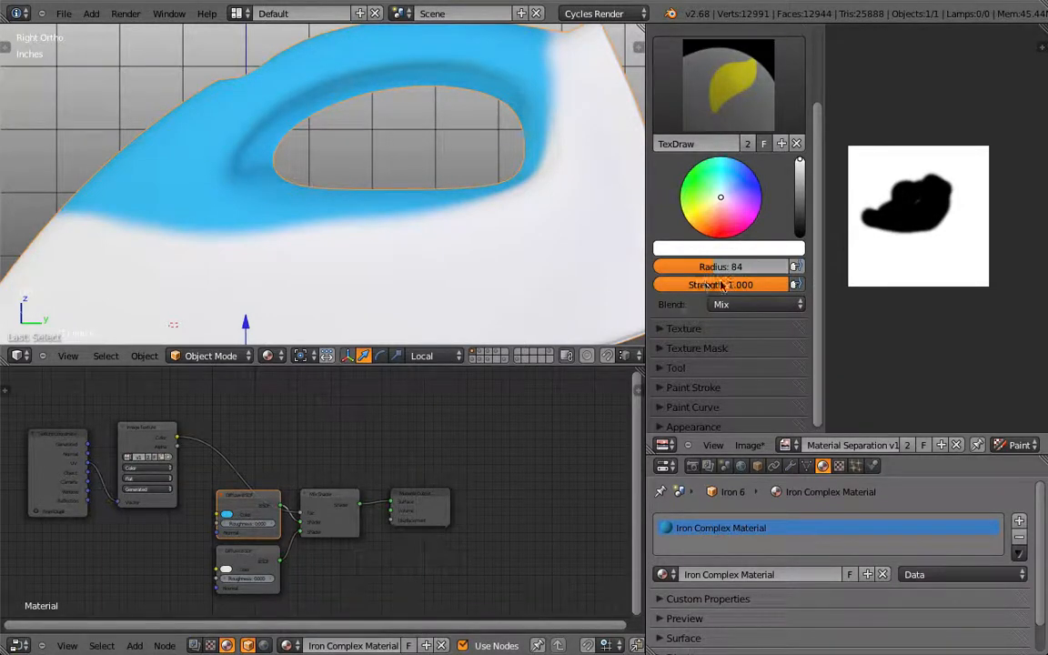
Step: Show the brush falloff curve settings and toggle Edit Mode to check the UV layout
{"action": "scroll", "coordinate": [744, 343], "scroll_direction": "down", "scroll_amount": 1}
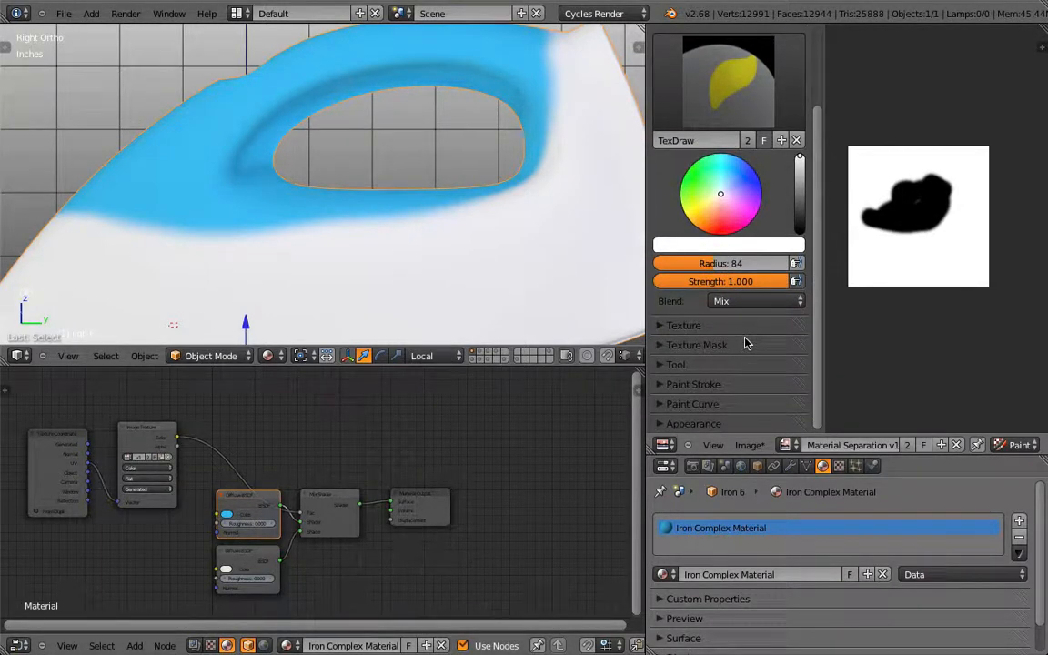
{"action": "left_click", "coordinate": [659, 403]}
{"action": "scroll", "coordinate": [702, 327], "scroll_direction": "down", "scroll_amount": 5}
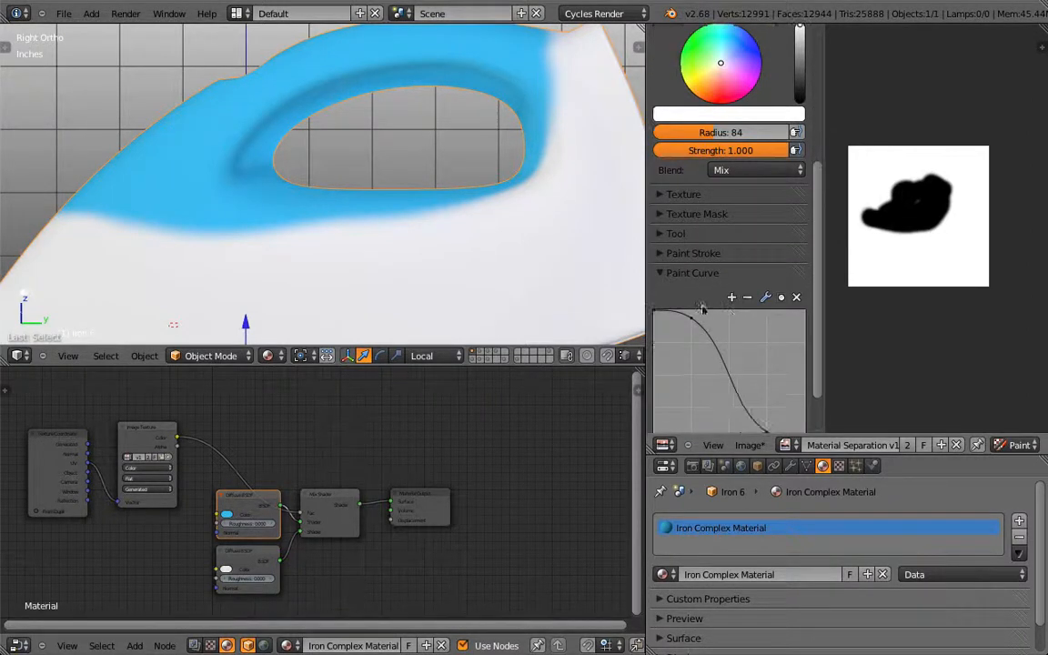
{"action": "scroll", "coordinate": [739, 280], "scroll_direction": "down", "scroll_amount": 2}
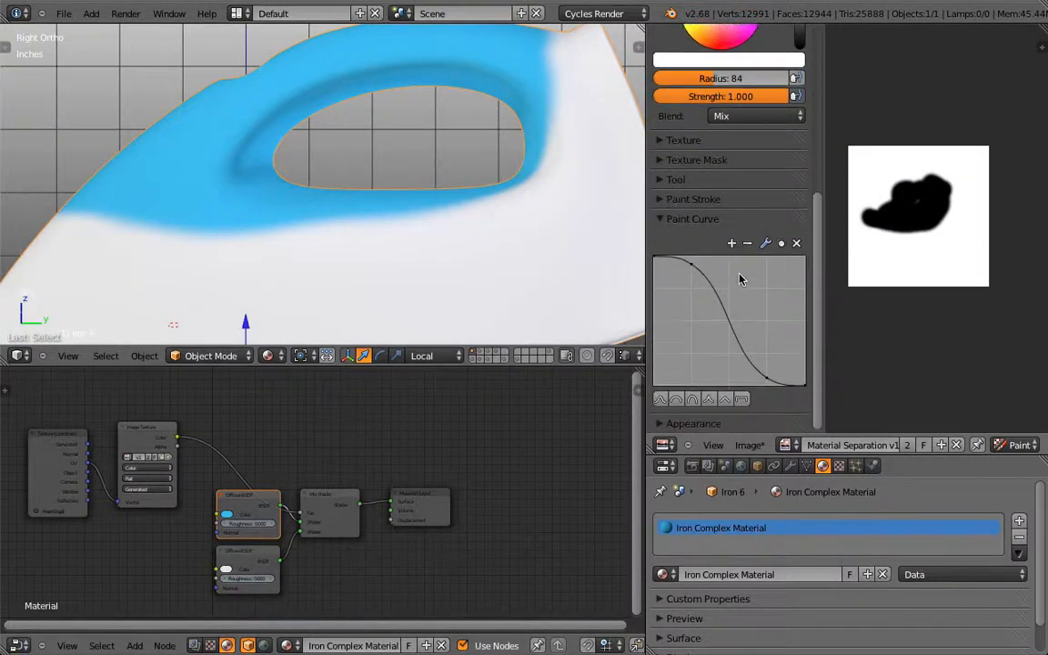
{"action": "key", "text": "Tab"}
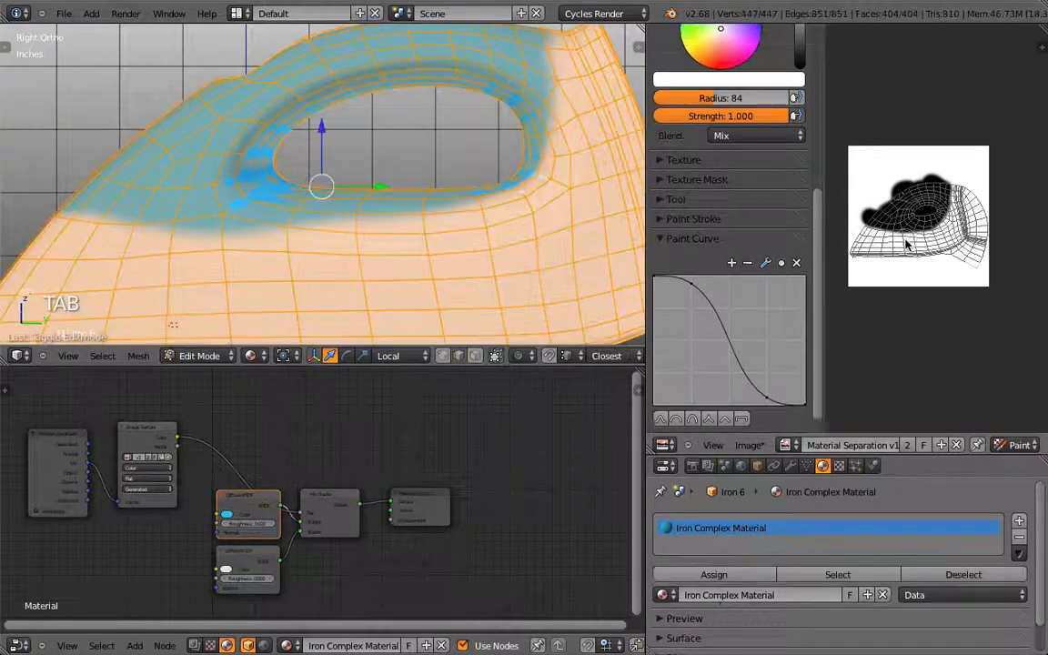
{"action": "key", "text": "Tab"}
Step: Dab a white spot inside the black handle patch, then switch the paint colour to black
{"action": "scroll", "coordinate": [910, 254], "scroll_direction": "up", "scroll_amount": 1}
{"action": "scroll", "coordinate": [909, 255], "scroll_direction": "up", "scroll_amount": 3}
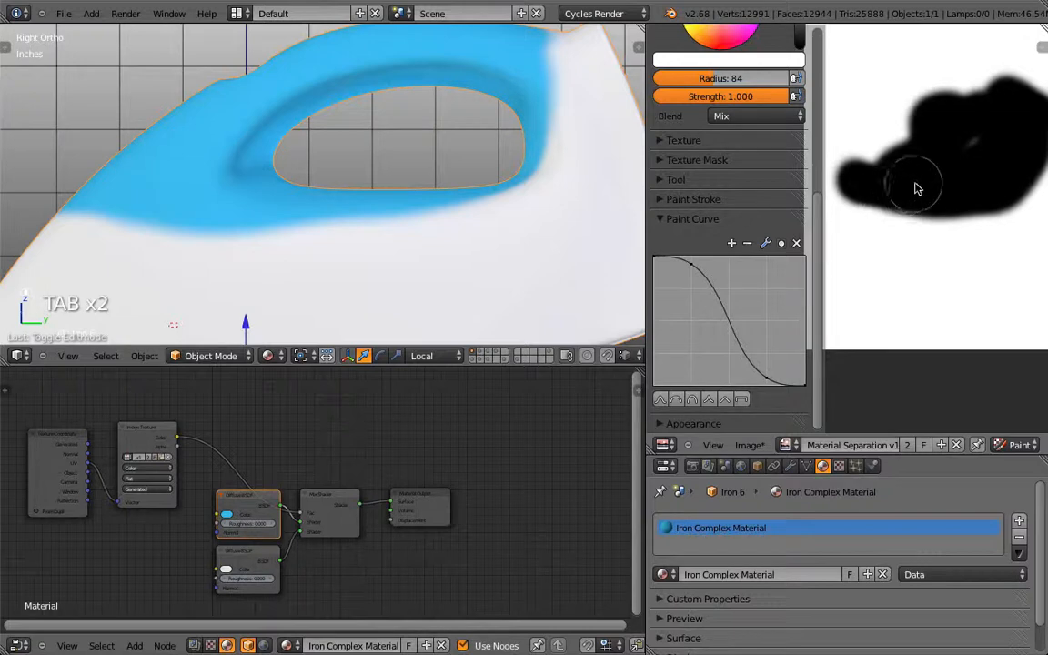
{"action": "scroll", "coordinate": [918, 205], "scroll_direction": "down", "scroll_amount": 2}
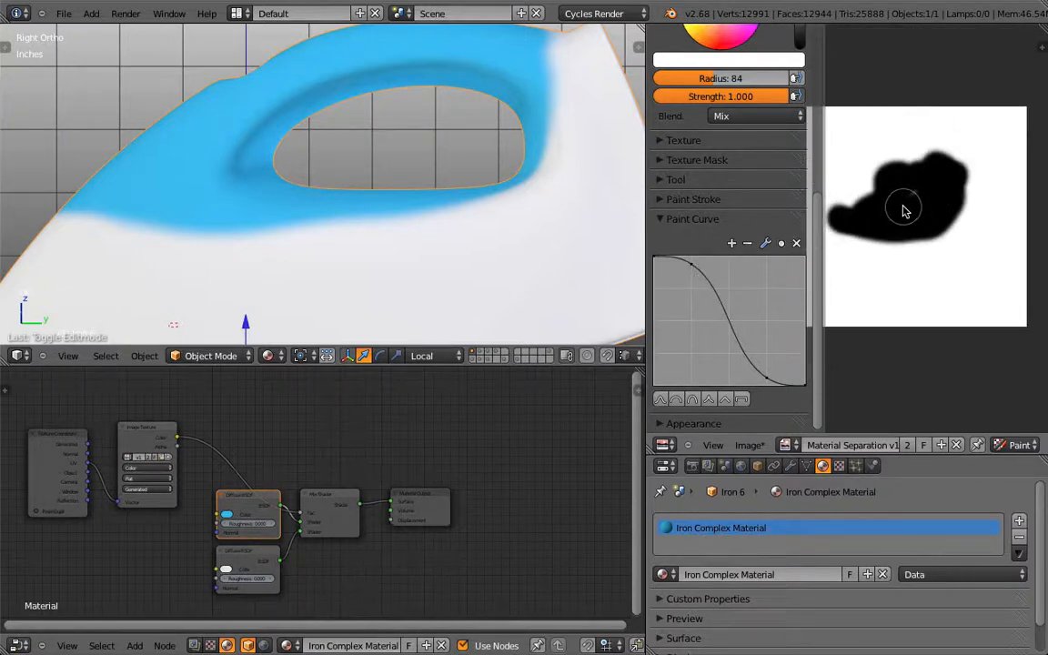
{"action": "left_click", "coordinate": [913, 195]}
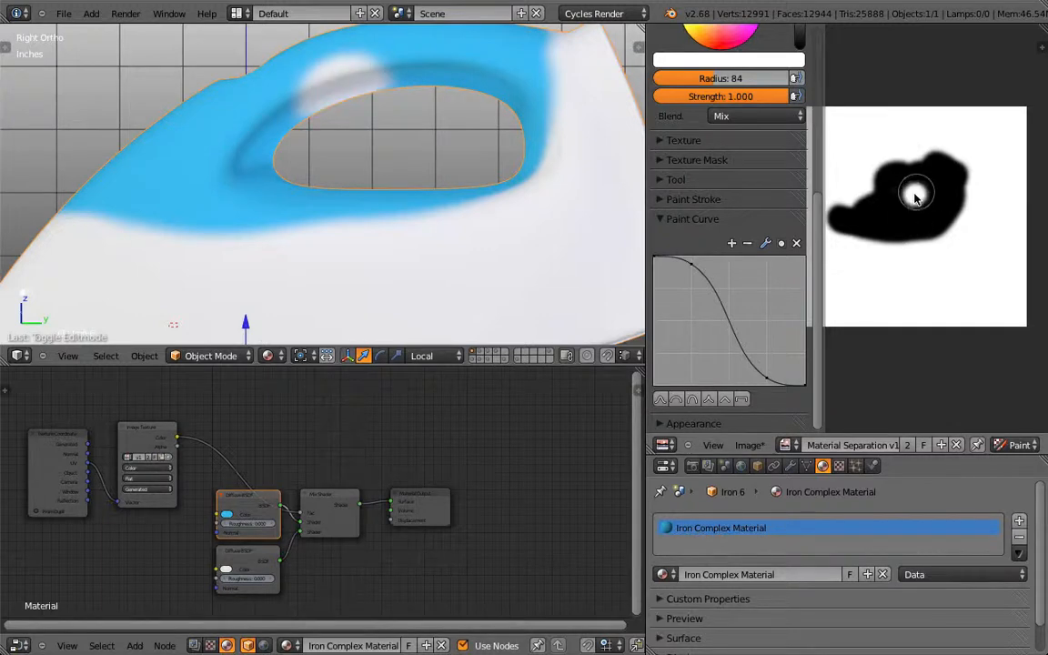
{"action": "scroll", "coordinate": [789, 127], "scroll_direction": "up", "scroll_amount": 4}
{"action": "left_click", "coordinate": [799, 176]}
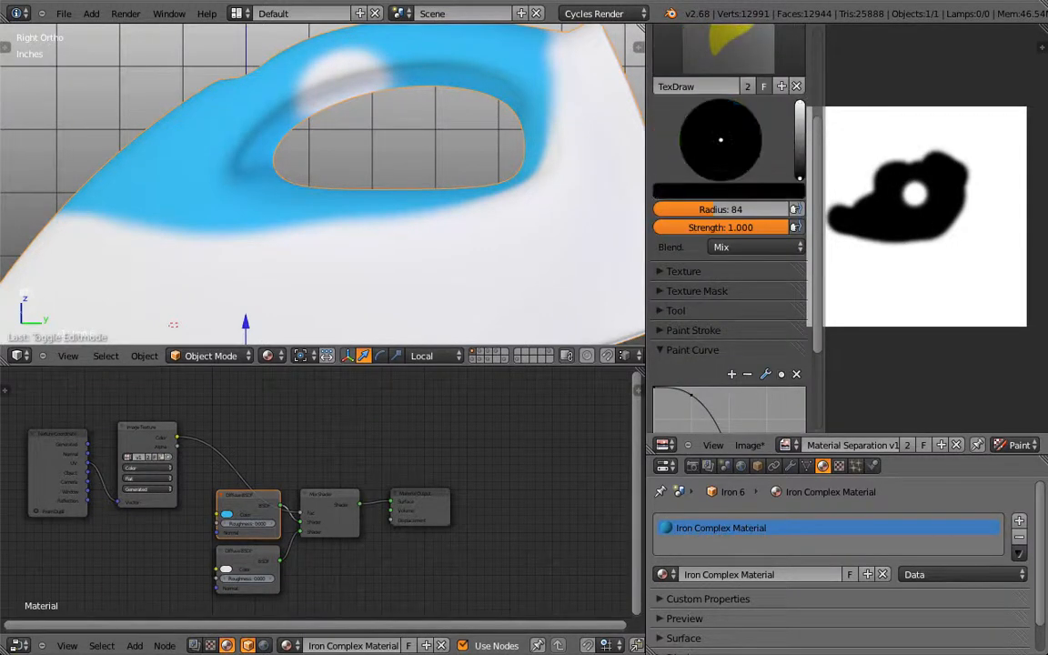
Step: Paint black back over the white spot and switch the paint colour to white
{"action": "scroll", "coordinate": [900, 177], "scroll_direction": "down", "scroll_amount": 1}
{"action": "mouse_move", "coordinate": [901, 200]}
{"action": "left_mouse_down"}
{"action": "mouse_move", "coordinate": [880, 188]}
{"action": "mouse_move", "coordinate": [912, 180]}
{"action": "mouse_move", "coordinate": [870, 200]}
{"action": "mouse_move", "coordinate": [832, 187]}
{"action": "mouse_move", "coordinate": [871, 179]}
{"action": "mouse_move", "coordinate": [900, 135]}
{"action": "mouse_move", "coordinate": [877, 160]}
{"action": "mouse_move", "coordinate": [908, 163]}
{"action": "mouse_move", "coordinate": [871, 132]}
{"action": "left_mouse_up"}
{"action": "scroll", "coordinate": [884, 185], "scroll_direction": "up", "scroll_amount": 2, "text": "ctrl"}
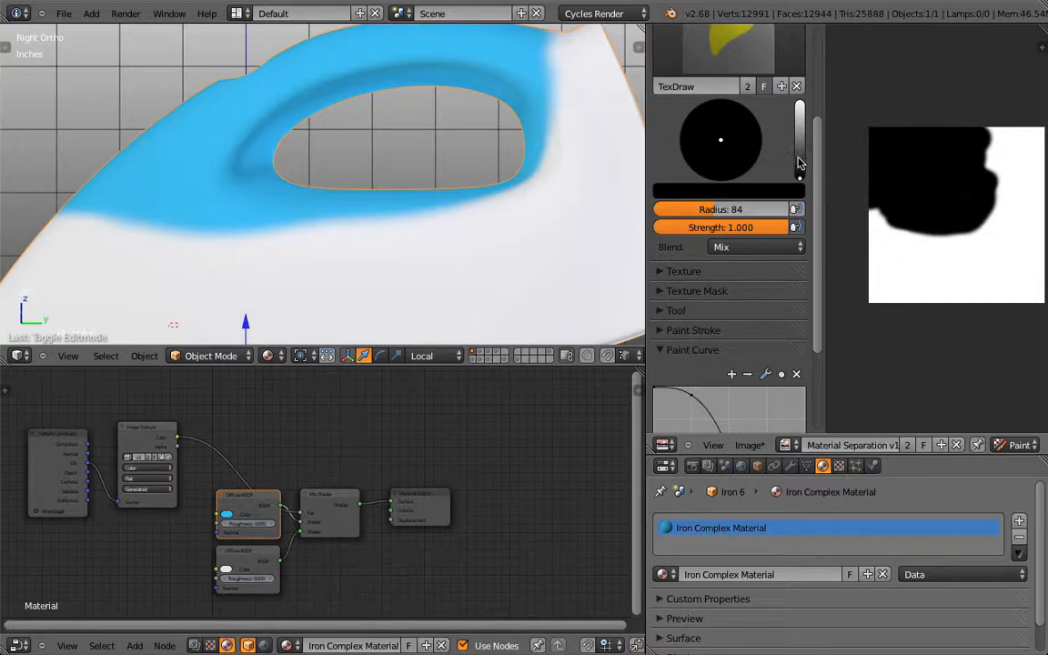
{"action": "left_click_drag", "start_coordinate": [799, 177], "coordinate": [799, 104]}
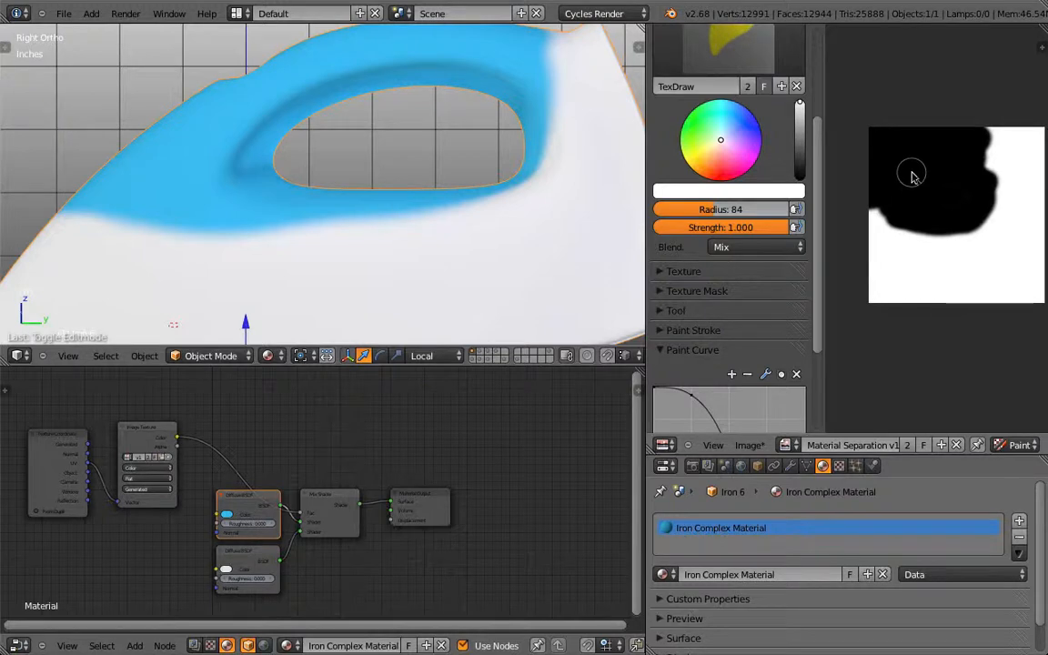
Step: Try brush radius 84 at full strength, then settle on radius 195
{"action": "key", "text": "f"}
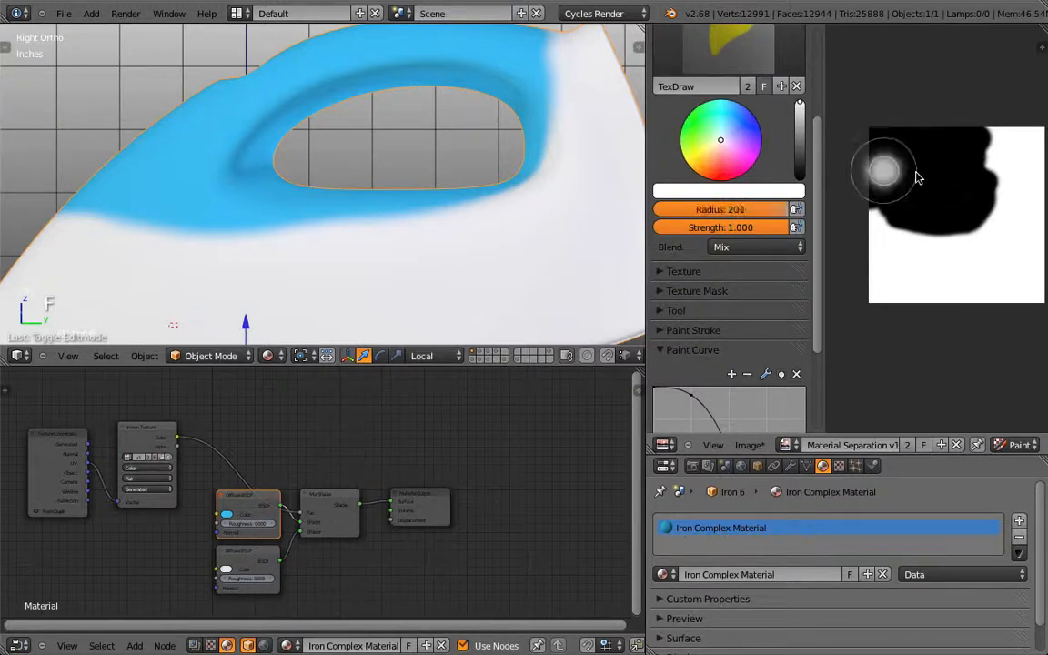
{"action": "left_click", "coordinate": [916, 178]}
{"action": "key", "text": "f"}
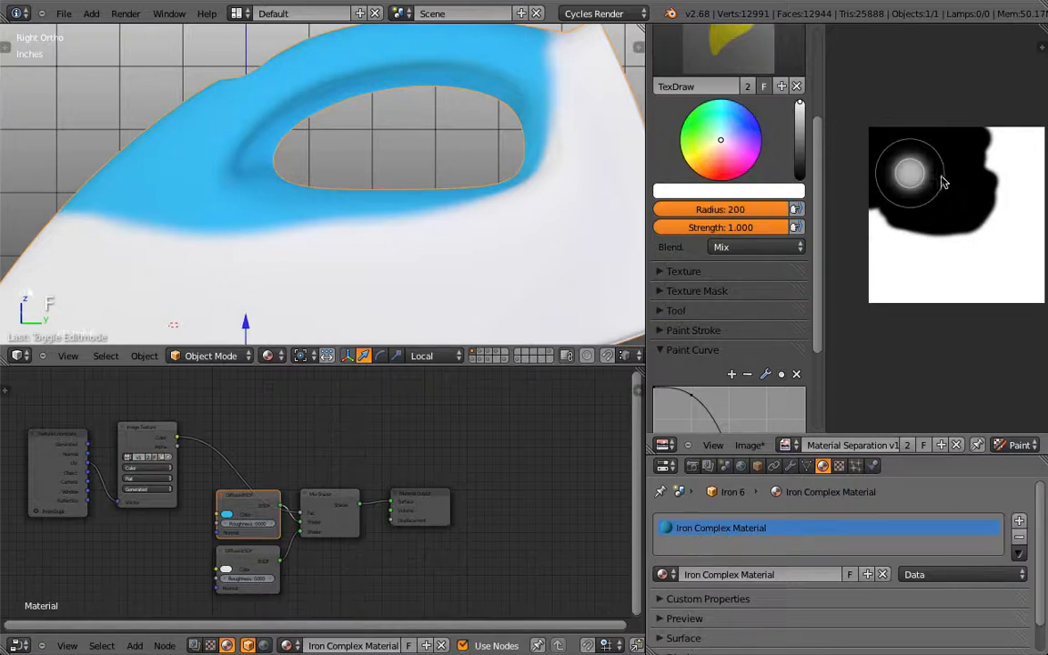
{"action": "left_click", "coordinate": [915, 174]}
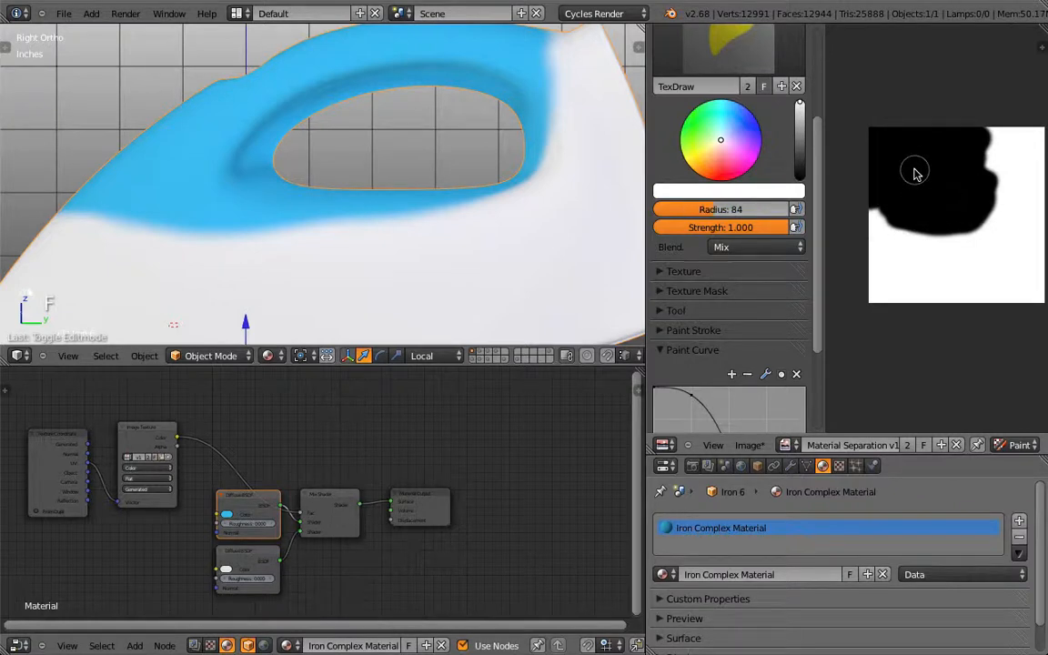
{"action": "key", "text": "shift+f"}
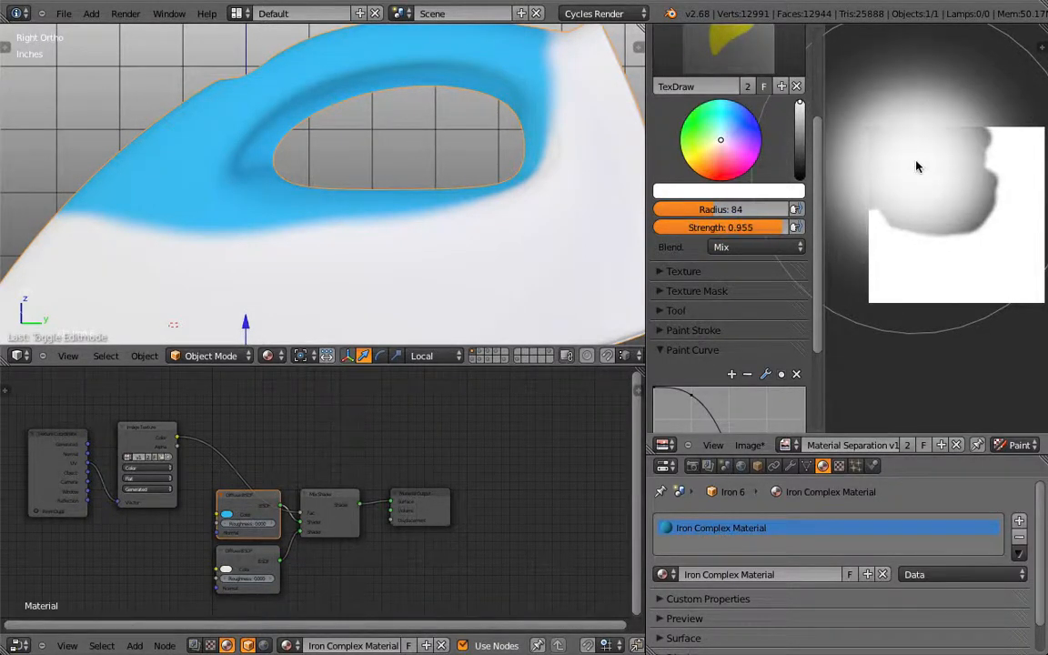
{"action": "left_click", "coordinate": [836, 299]}
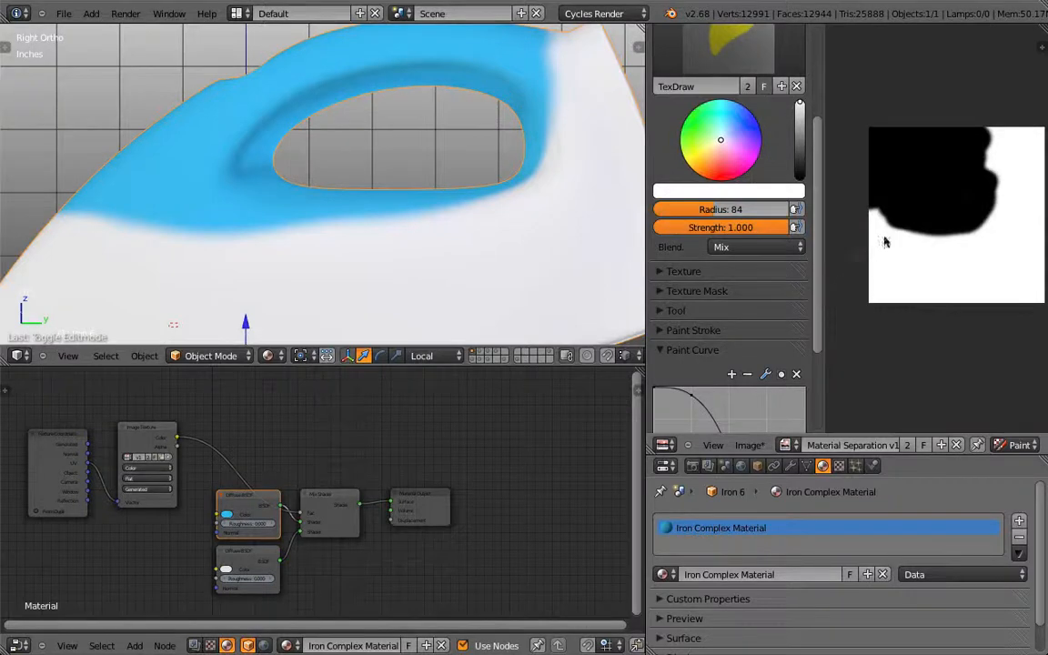
{"action": "key", "text": "f"}
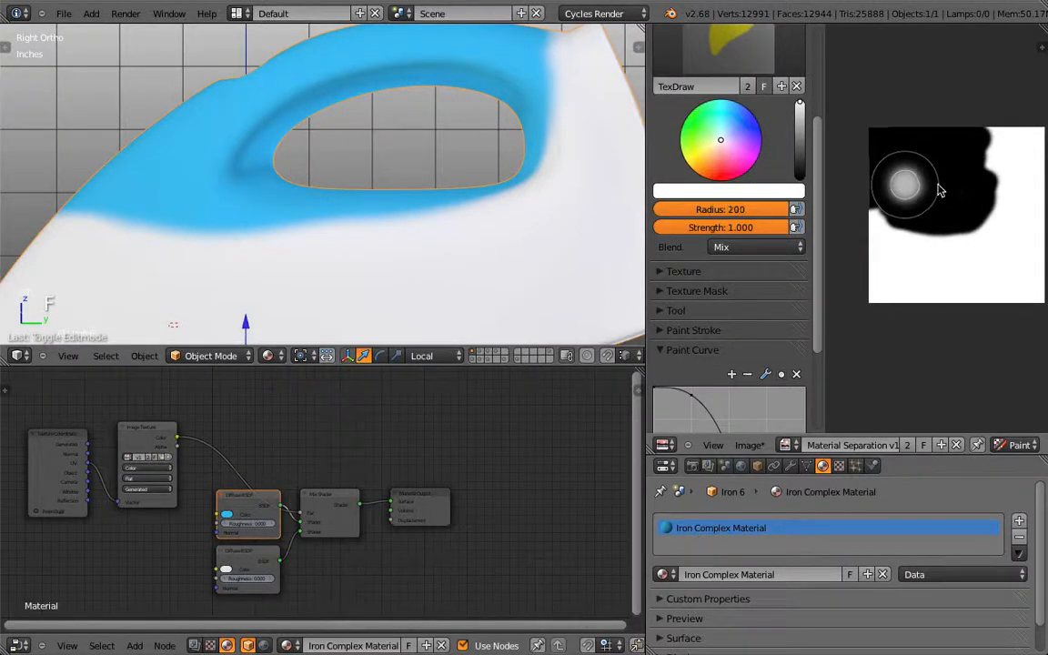
{"action": "left_click", "coordinate": [926, 177]}
Step: Paint a soft white test blob on the black mask and undo it
{"action": "scroll", "coordinate": [926, 180], "scroll_direction": "up", "scroll_amount": 3}
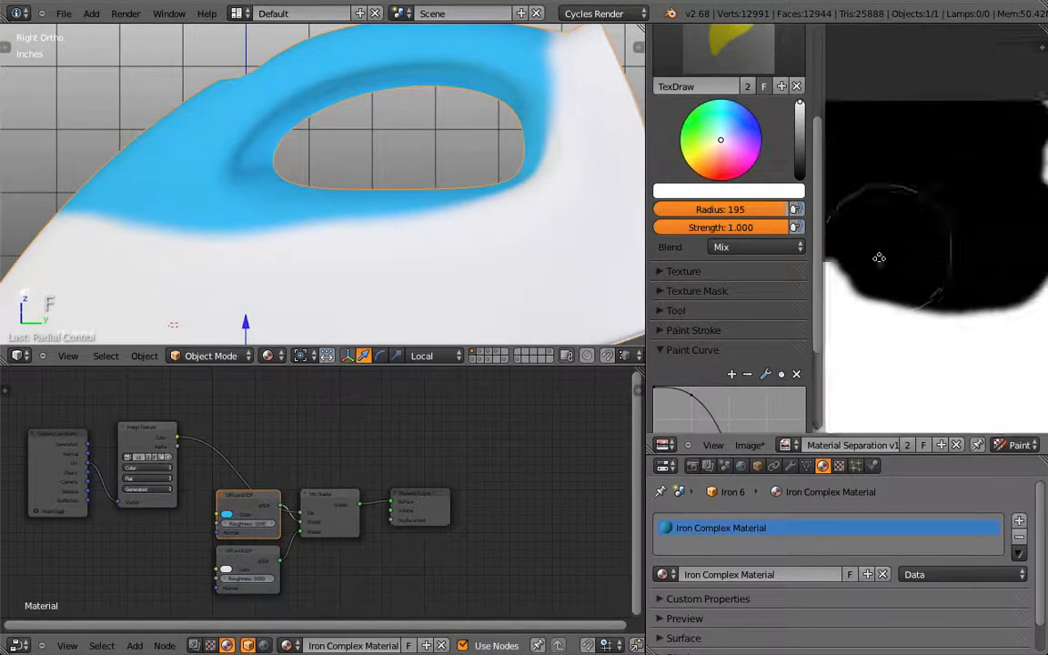
{"action": "left_click_drag", "start_coordinate": [879, 257], "coordinate": [912, 204]}
{"action": "key", "text": "ctrl+z"}
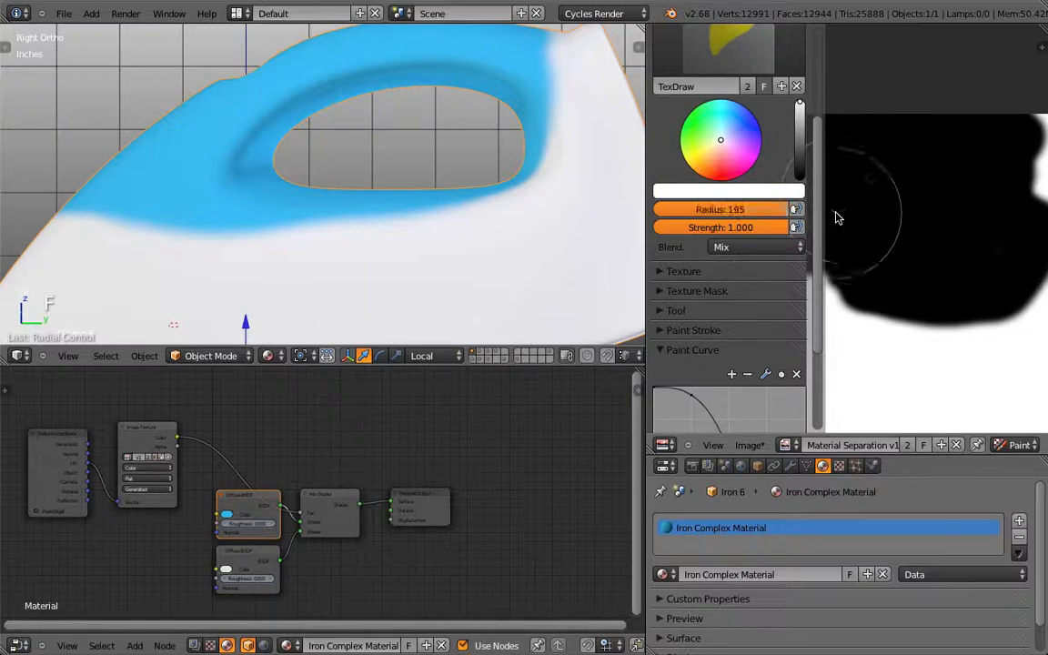
{"action": "scroll", "coordinate": [774, 266], "scroll_direction": "down", "scroll_amount": 3}
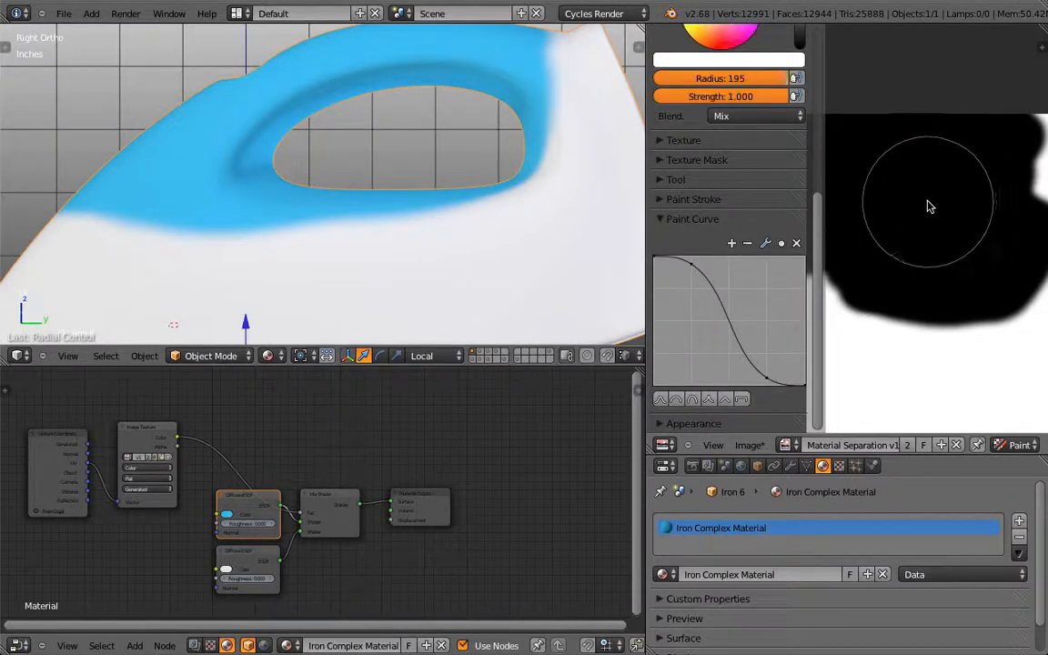
{"action": "key", "text": "f"}
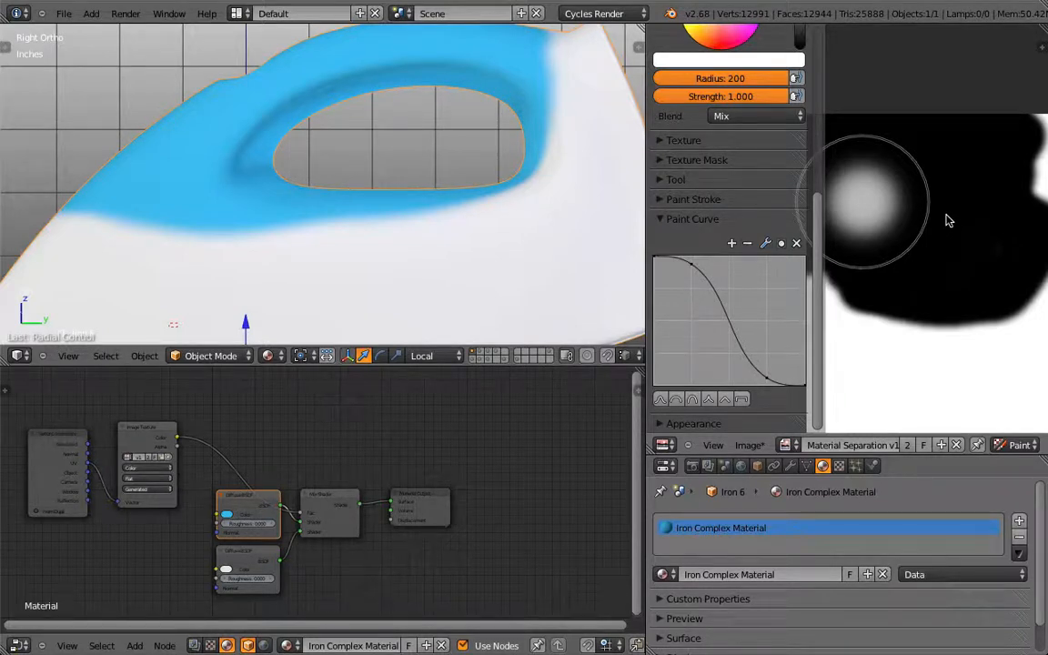
Step: Keep radius 195 and raise the falloff curve's lower point, testing and undoing dabs
{"action": "left_click", "coordinate": [944, 220]}
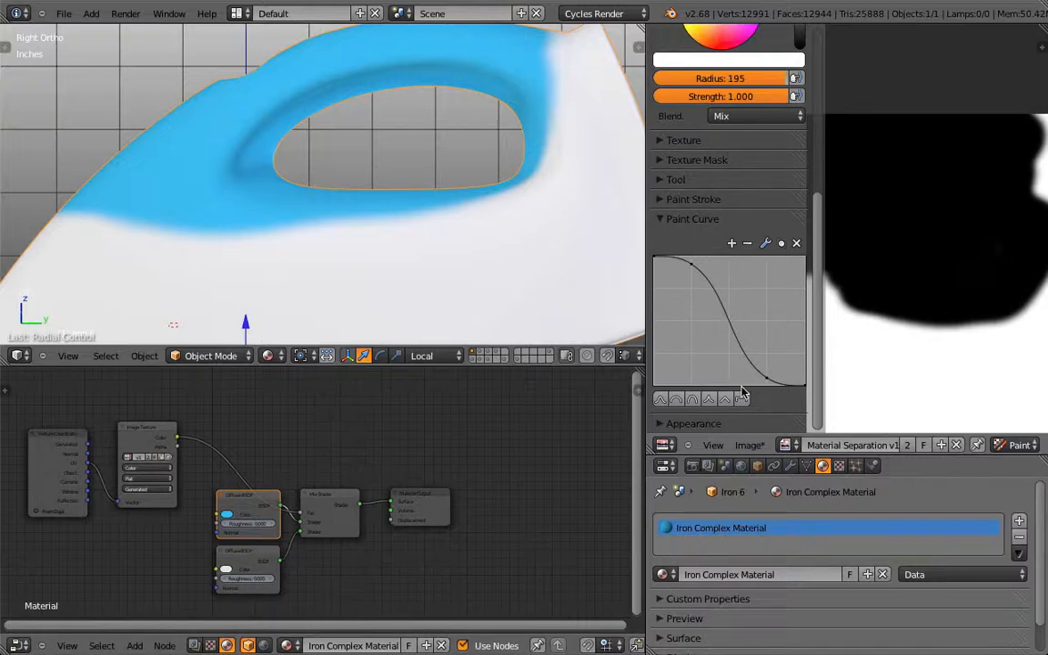
{"action": "left_click", "coordinate": [673, 267]}
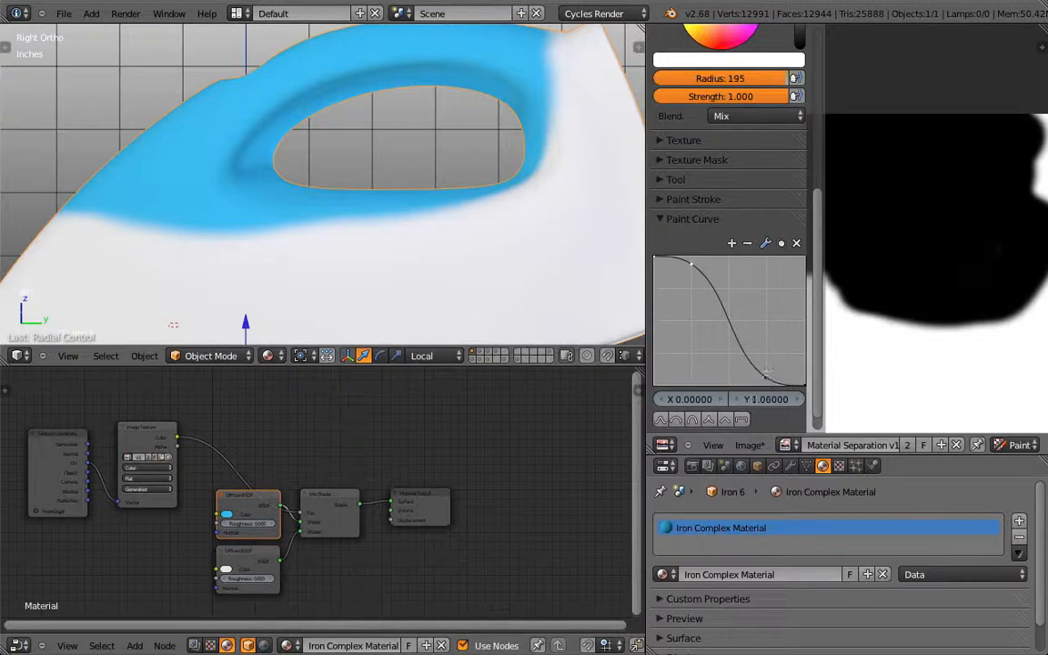
{"action": "left_click", "coordinate": [766, 374]}
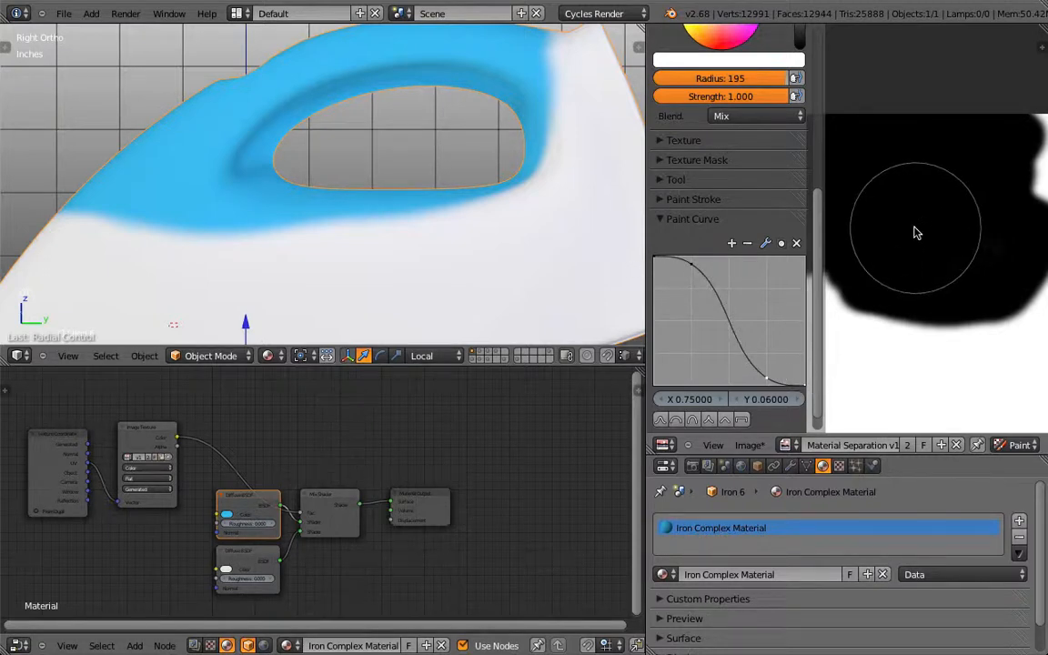
{"action": "left_click_drag", "start_coordinate": [915, 233], "coordinate": [907, 218]}
{"action": "key", "text": "ctrl+z"}
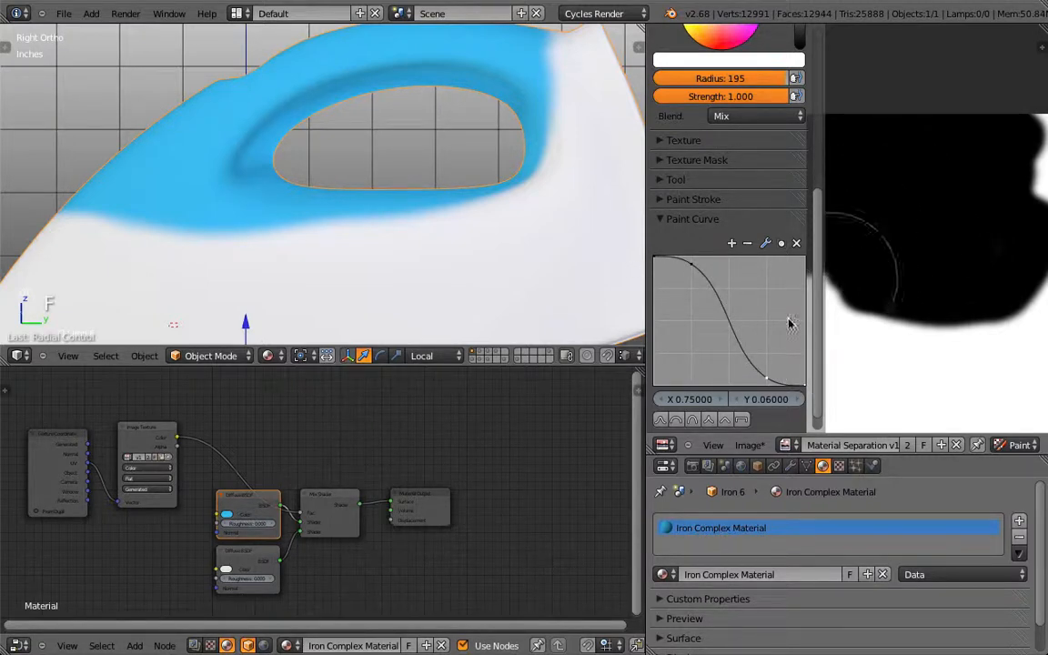
{"action": "mouse_move", "coordinate": [765, 376]}
{"action": "left_mouse_down"}
{"action": "mouse_move", "coordinate": [778, 264]}
{"action": "mouse_move", "coordinate": [780, 278]}
{"action": "left_mouse_up"}
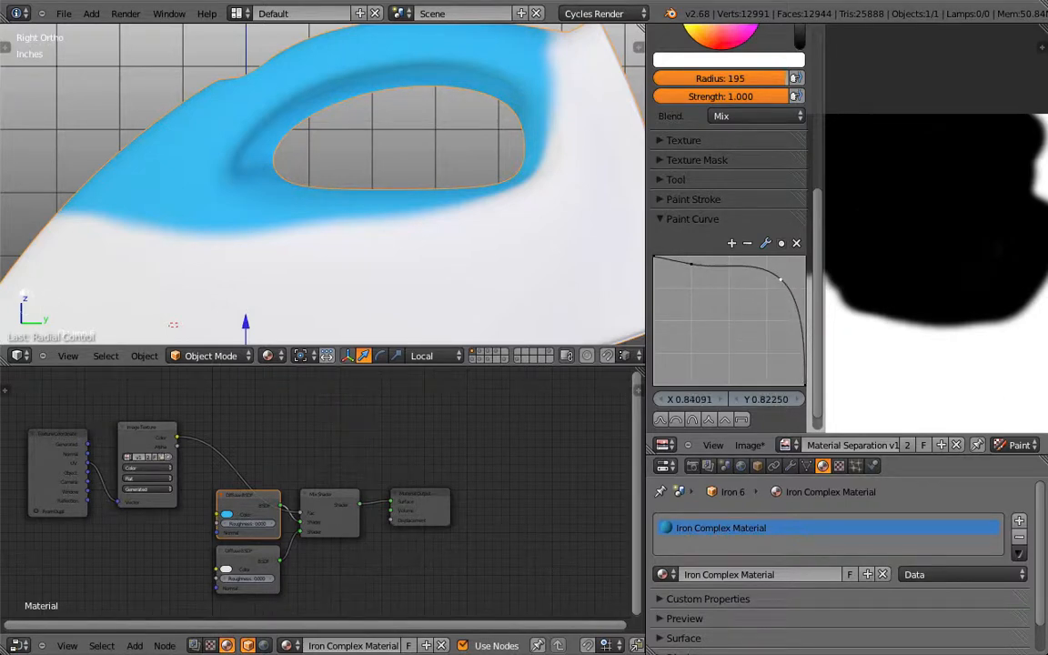
{"action": "left_click", "coordinate": [915, 217]}
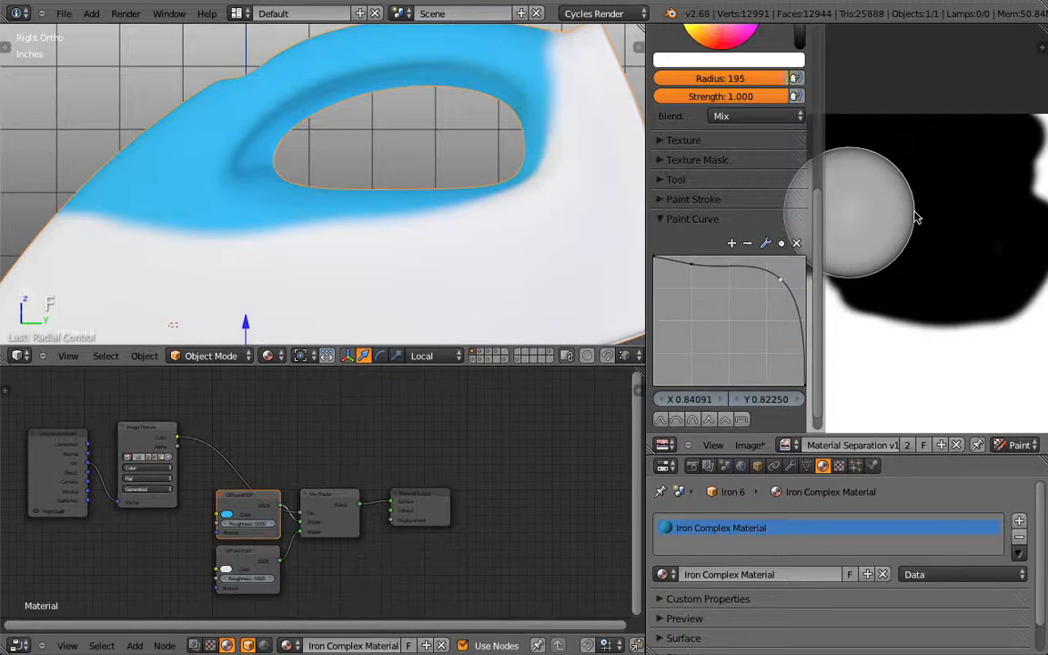
{"action": "key", "text": "ctrl+z"}
Step: Pull the falloff curve into a dip-and-peak wave, undoing a test dab after each change
{"action": "left_click_drag", "start_coordinate": [691, 264], "coordinate": [699, 358]}
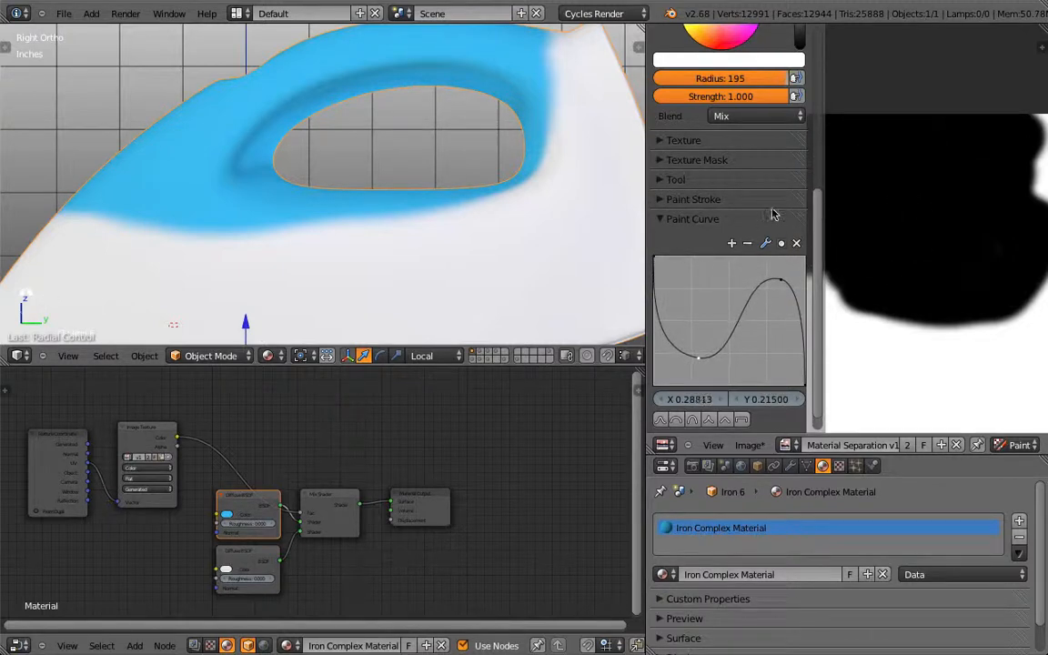
{"action": "left_click", "coordinate": [942, 188]}
{"action": "key", "text": "ctrl+z"}
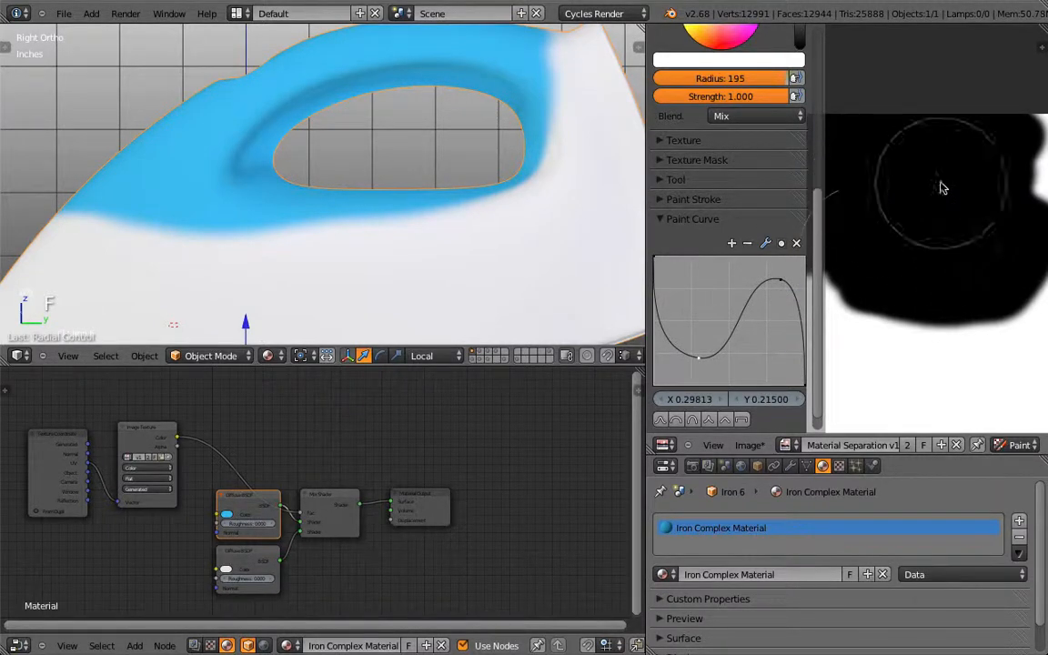
{"action": "mouse_move", "coordinate": [780, 279]}
{"action": "left_mouse_down"}
{"action": "mouse_move", "coordinate": [718, 275]}
{"action": "mouse_move", "coordinate": [754, 275]}
{"action": "left_mouse_up"}
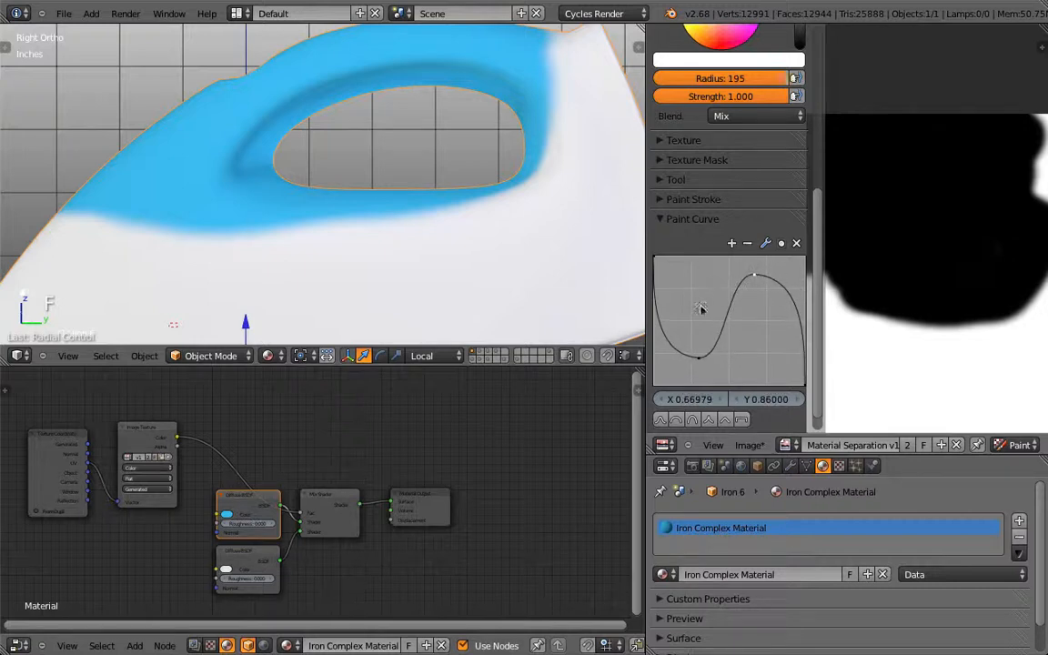
{"action": "left_click_drag", "start_coordinate": [699, 357], "coordinate": [705, 363]}
{"action": "left_click", "coordinate": [917, 205]}
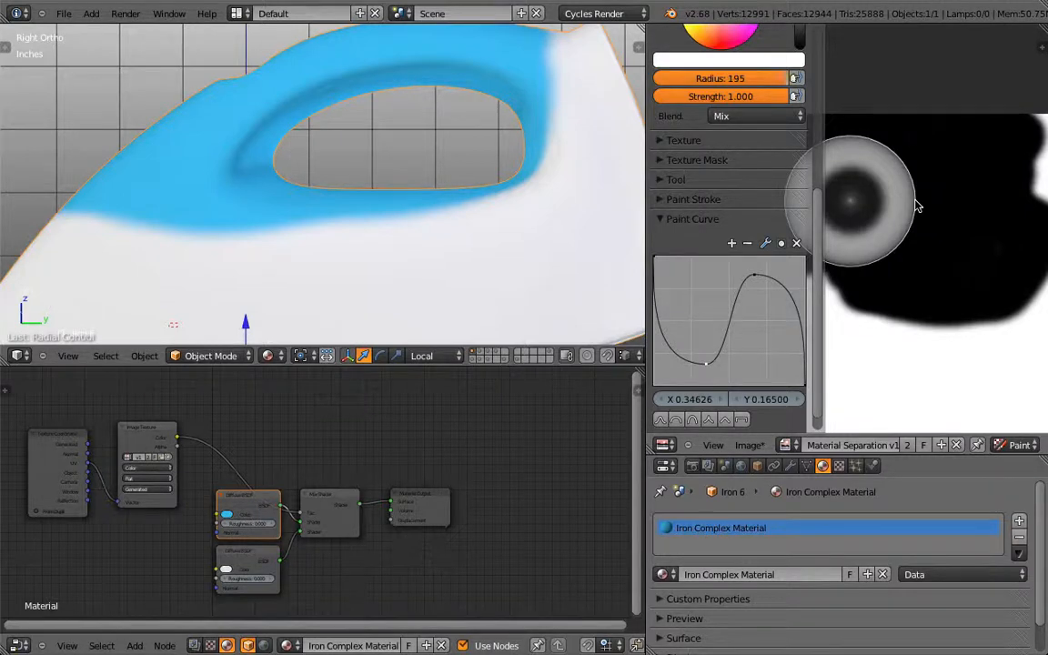
{"action": "key", "text": "ctrl+z"}
Step: Try the Smooth, Round, Sharp, Root and Line falloff presets, previewing the brush each time
{"action": "left_click", "coordinate": [660, 419]}
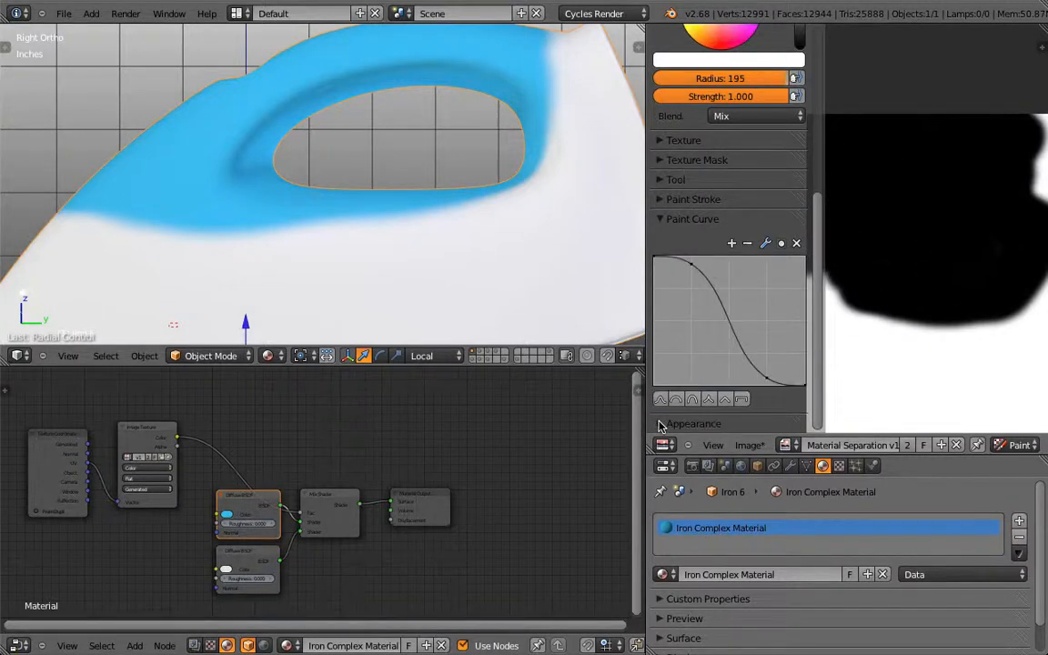
{"action": "left_click", "coordinate": [675, 401]}
{"action": "left_click", "coordinate": [708, 401]}
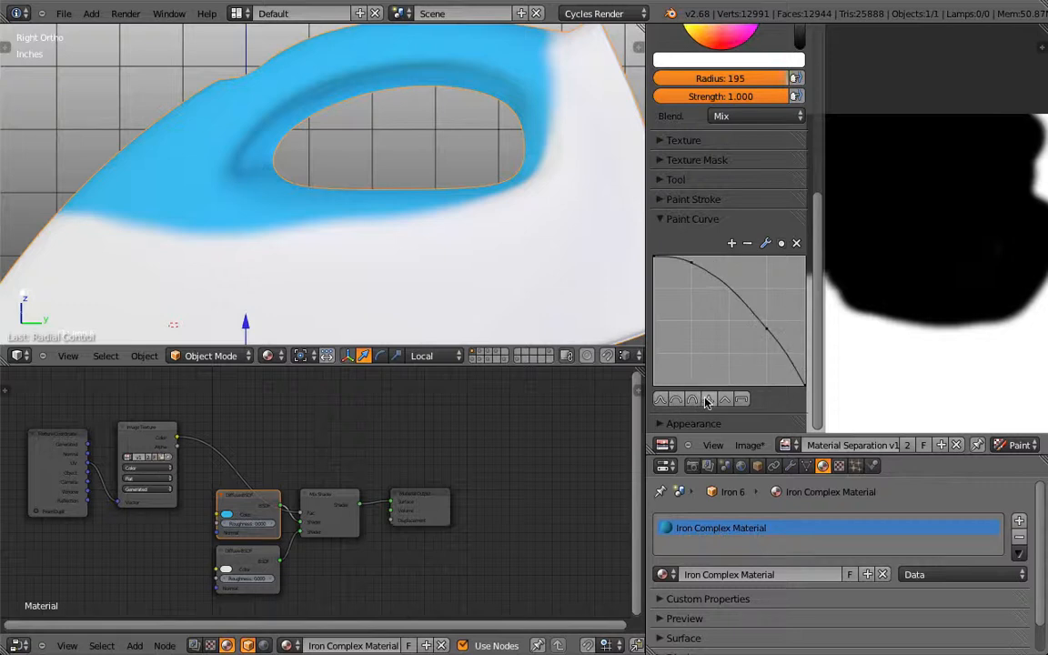
{"action": "left_click", "coordinate": [723, 401]}
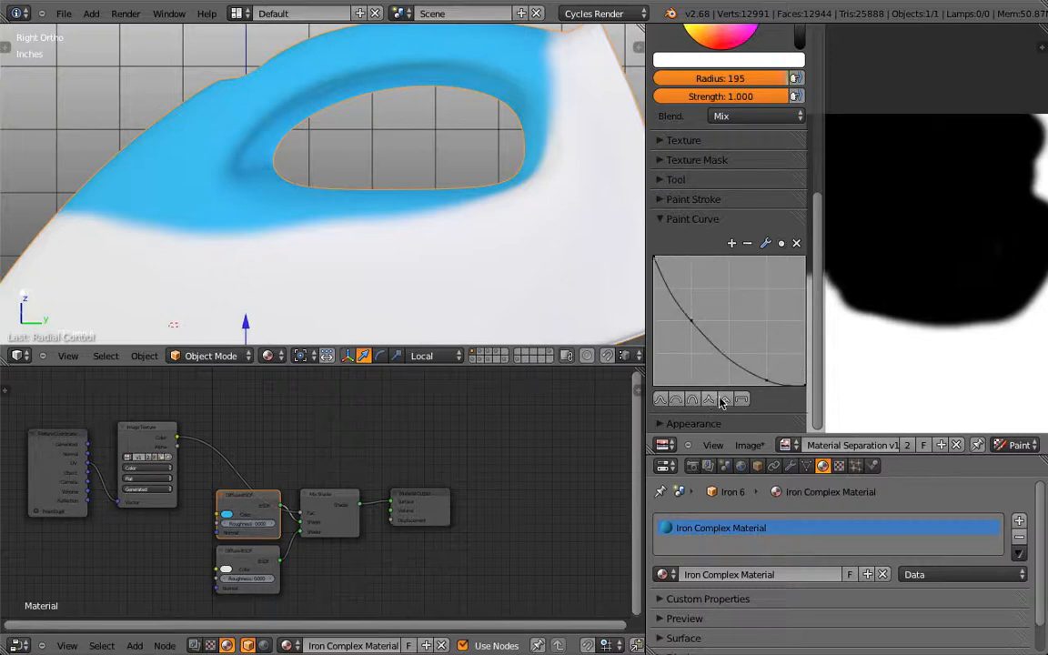
{"action": "left_click", "coordinate": [935, 201]}
{"action": "left_click", "coordinate": [933, 199]}
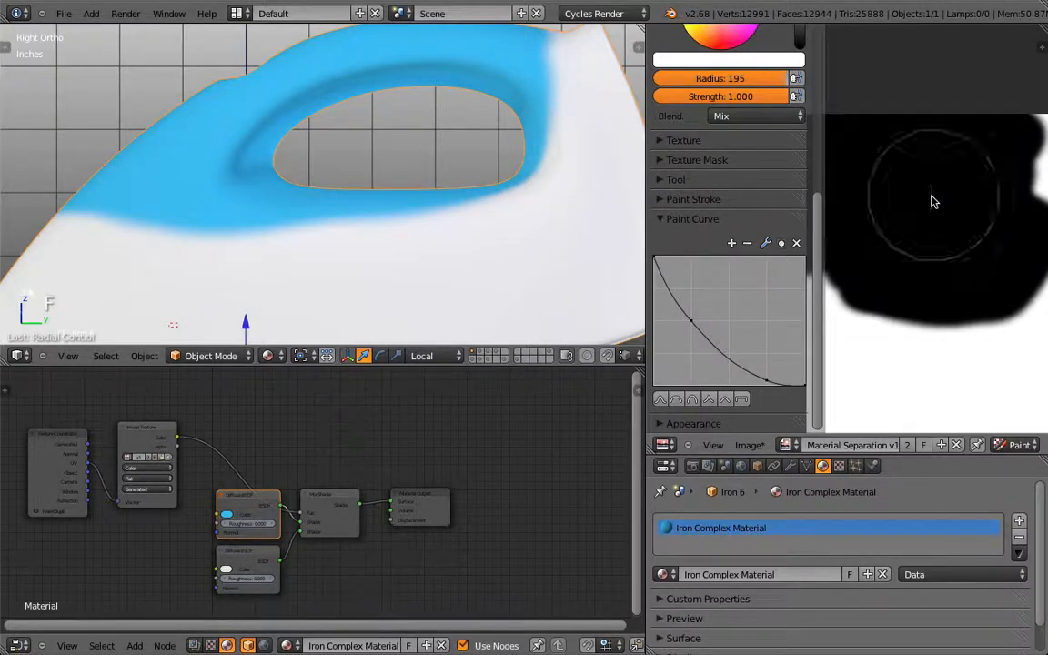
{"action": "left_click", "coordinate": [692, 400]}
{"action": "key", "text": "f"}
{"action": "left_click", "coordinate": [911, 197]}
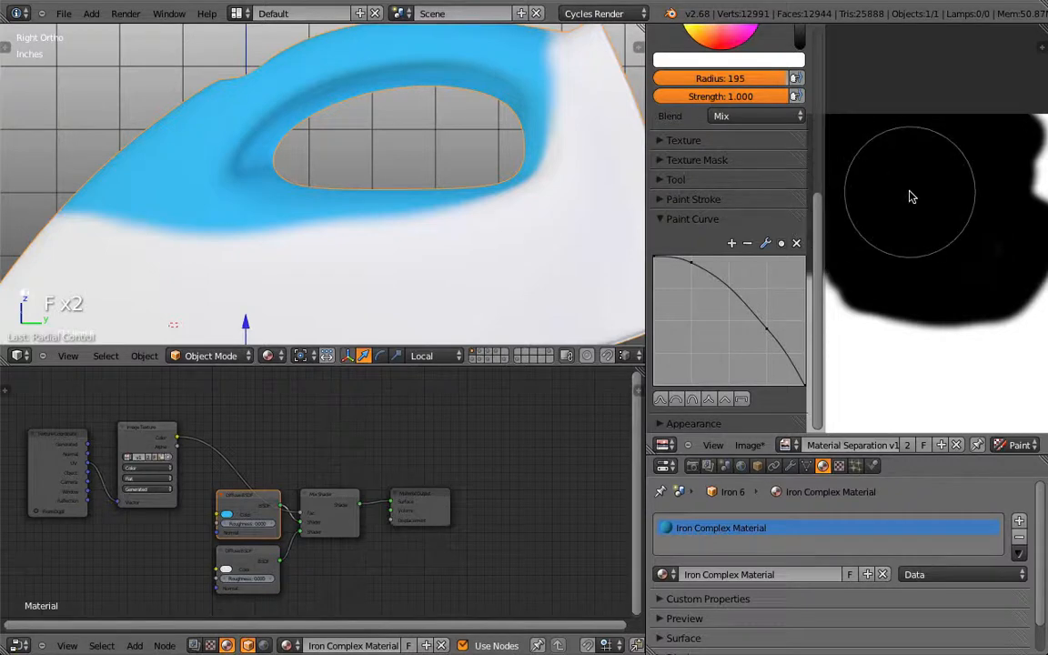
{"action": "left_click", "coordinate": [725, 399]}
{"action": "key", "text": "f"}
{"action": "left_click", "coordinate": [914, 221]}
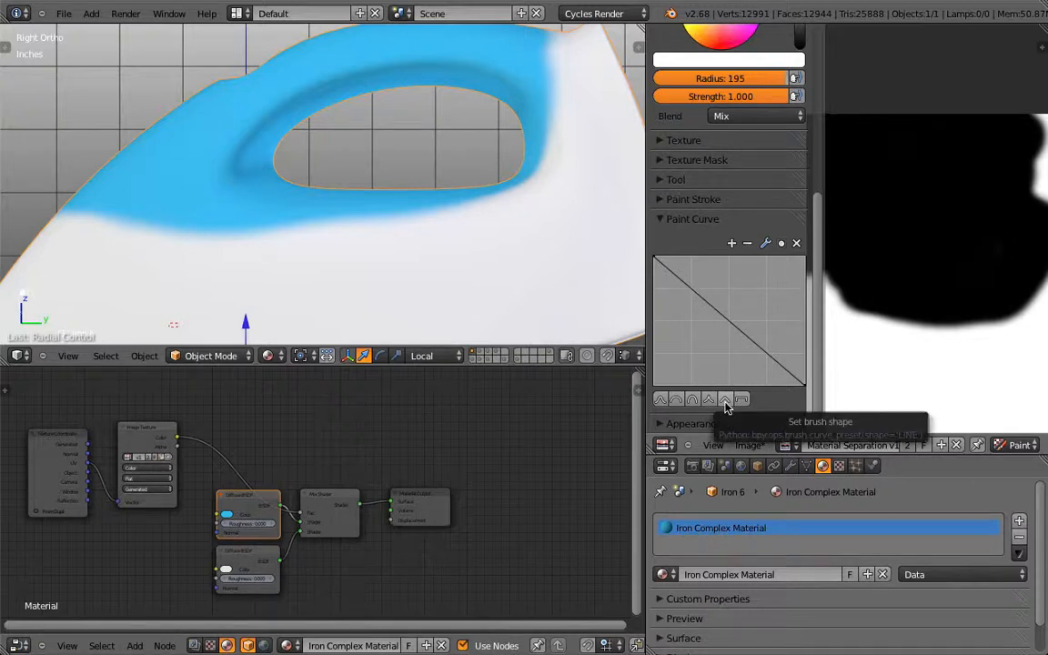
Step: Drag the curve points into a flat top that drops steeply at the brush rim
{"action": "left_click_drag", "start_coordinate": [656, 261], "coordinate": [667, 274]}
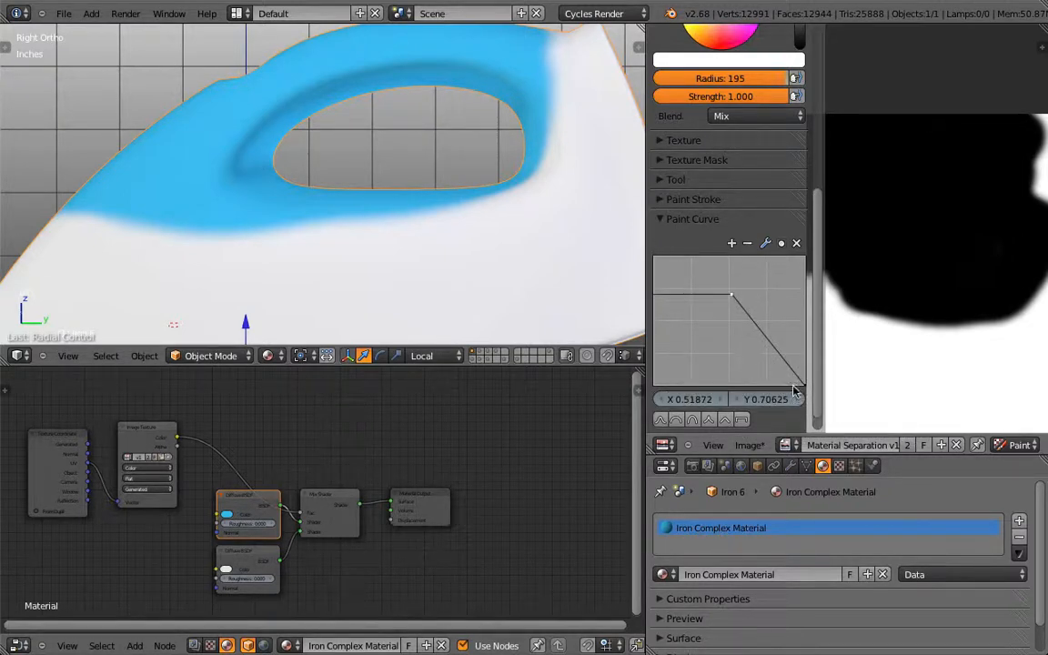
{"action": "left_click_drag", "start_coordinate": [719, 350], "coordinate": [685, 301]}
{"action": "left_click_drag", "start_coordinate": [770, 332], "coordinate": [803, 384]}
{"action": "left_click", "coordinate": [734, 298]}
{"action": "mouse_move", "coordinate": [734, 298]}
{"action": "left_mouse_down"}
{"action": "mouse_move", "coordinate": [682, 264]}
{"action": "mouse_move", "coordinate": [799, 259]}
{"action": "left_mouse_up"}
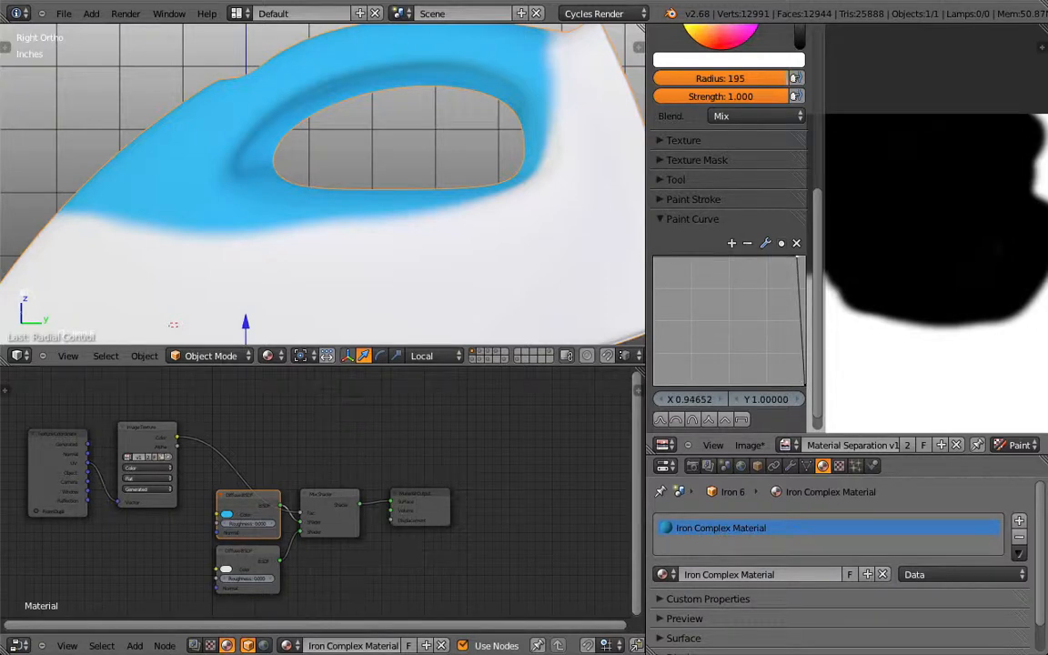
Step: Check the brush size, paint a white test dab on the mask, and undo it
{"action": "key", "text": "f"}
{"action": "left_click", "coordinate": [930, 192]}
{"action": "left_click", "coordinate": [920, 212]}
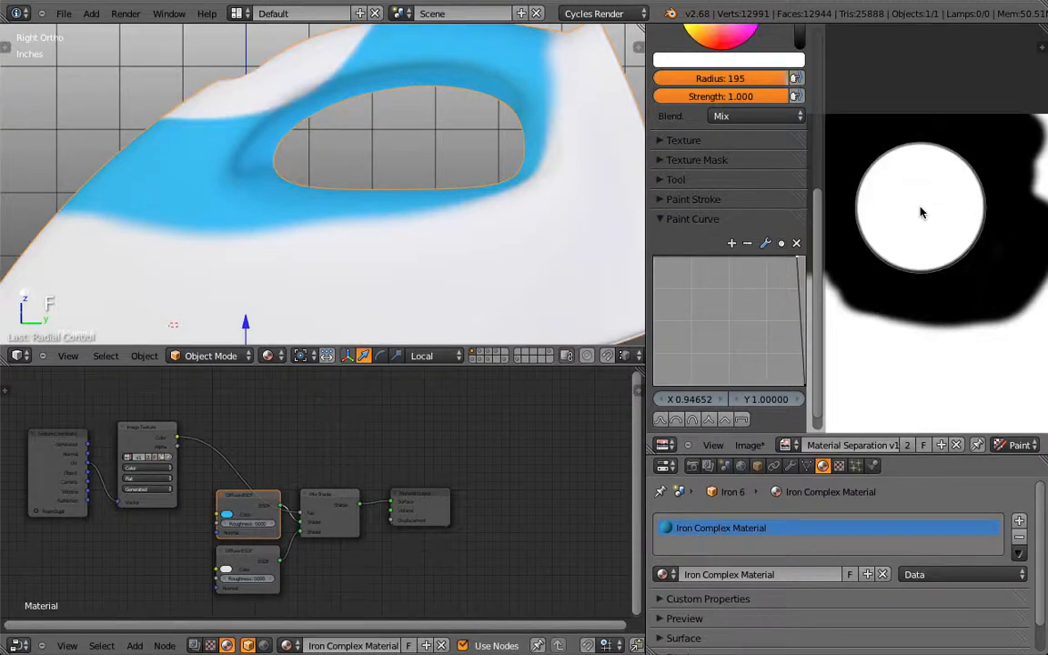
{"action": "scroll", "coordinate": [946, 323], "scroll_direction": "up", "scroll_amount": 5}
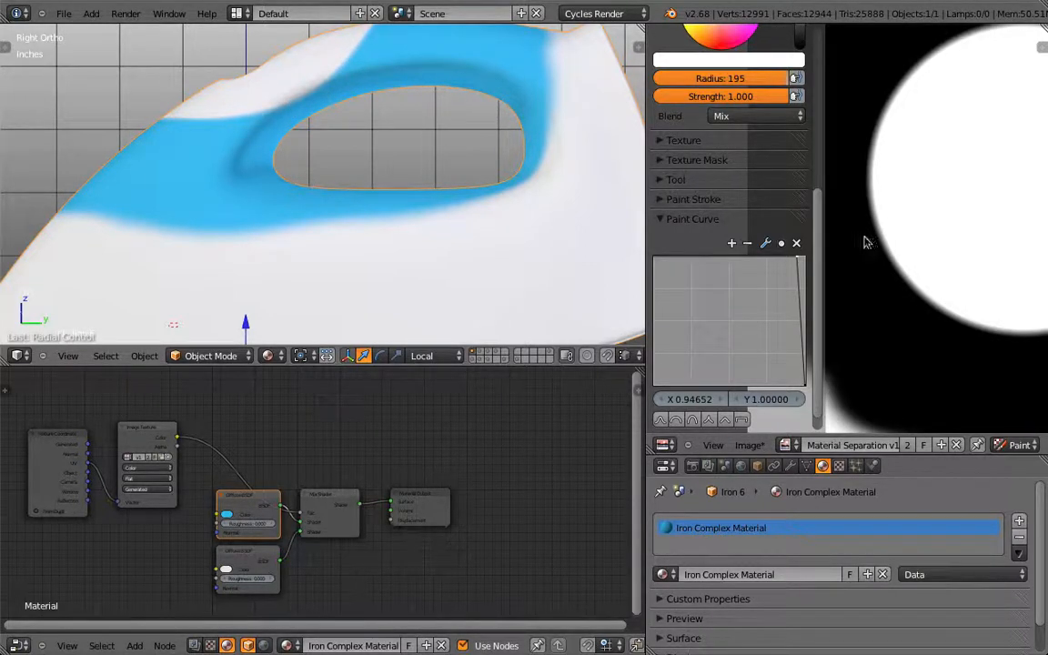
{"action": "scroll", "coordinate": [884, 249], "scroll_direction": "down", "scroll_amount": 2}
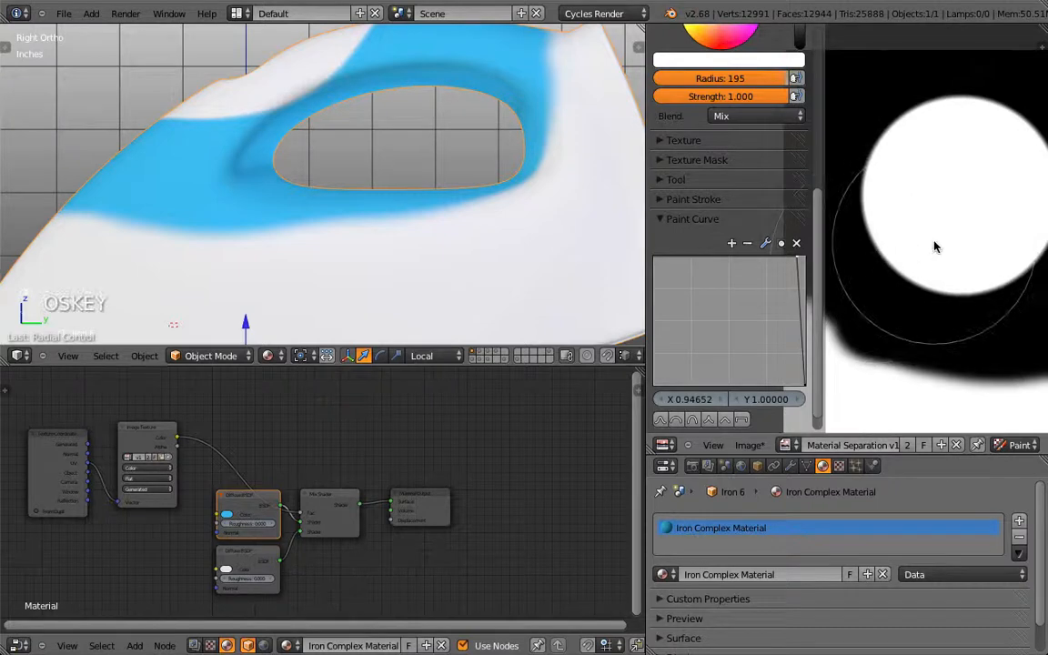
{"action": "key", "text": "ctrl+z"}
{"action": "scroll", "coordinate": [802, 264], "scroll_direction": "up", "scroll_amount": 3}
{"action": "scroll", "coordinate": [793, 357], "scroll_direction": "down", "scroll_amount": 4}
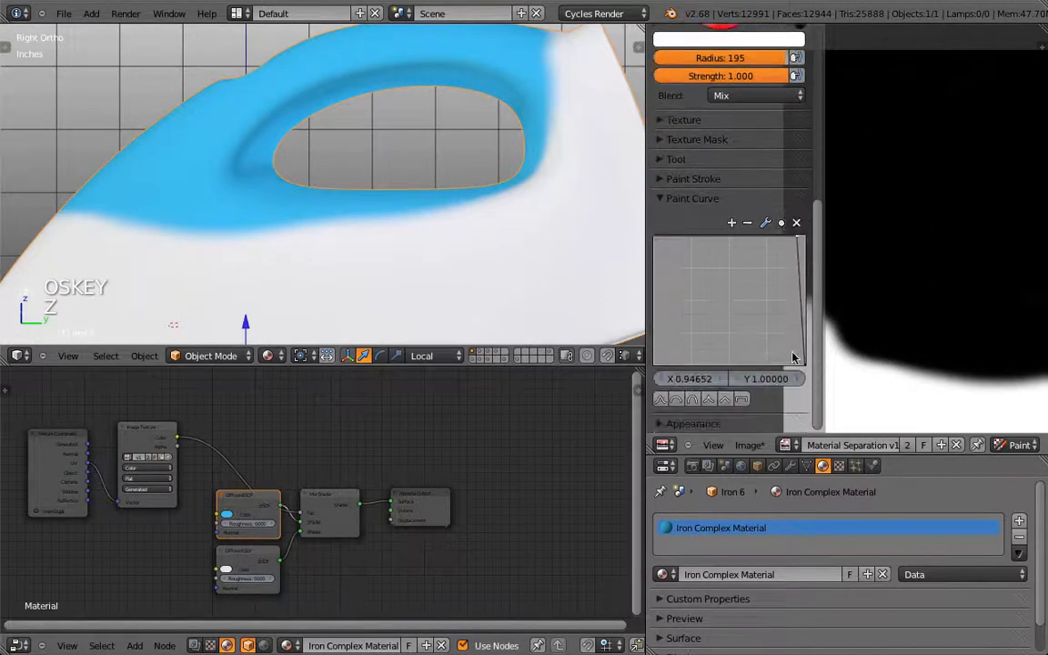
Step: Harden the falloff edge by setting the curve end point's X to 0.99
{"action": "left_click_drag", "start_coordinate": [798, 242], "coordinate": [802, 240]}
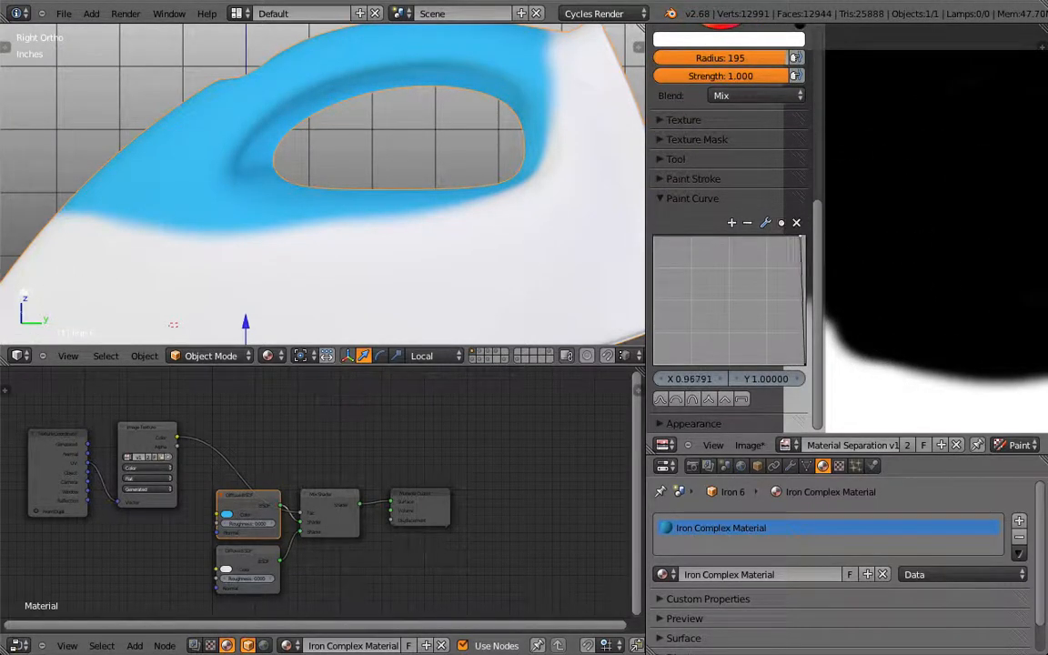
{"action": "left_click", "coordinate": [950, 209]}
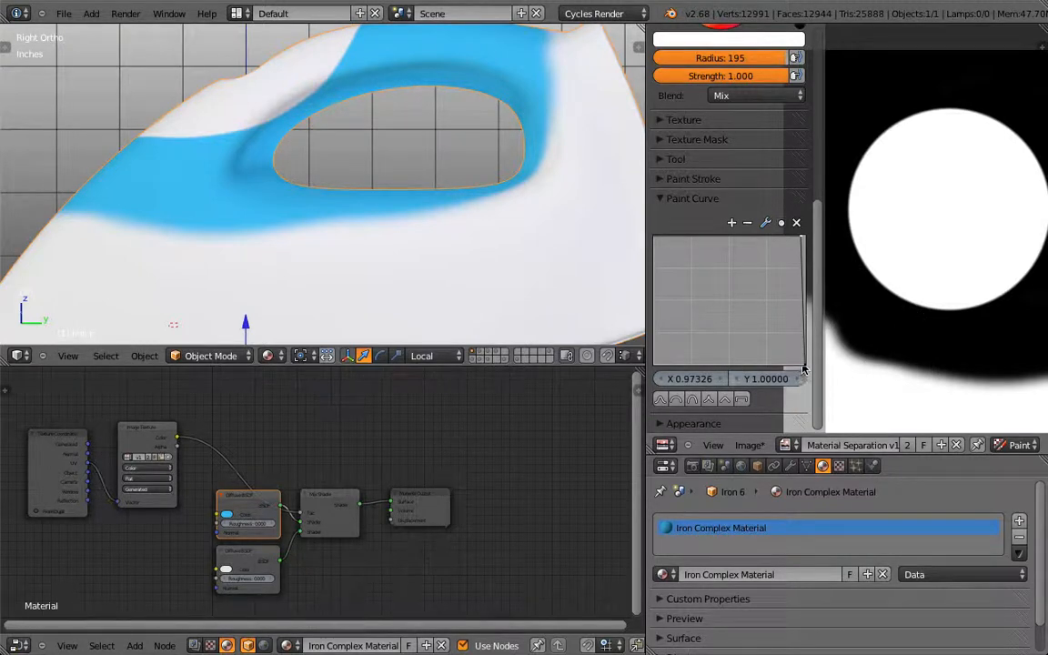
{"action": "left_click_drag", "start_coordinate": [794, 365], "coordinate": [802, 240]}
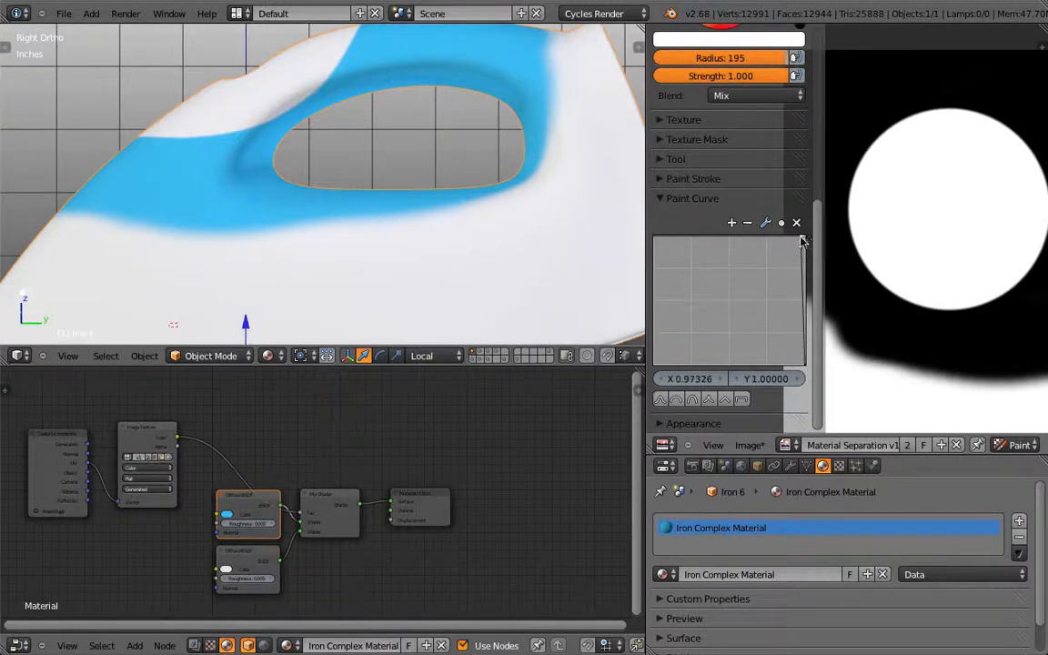
{"action": "left_click", "coordinate": [681, 378]}
{"action": "type", "text": "6"}
{"action": "type", "text": ".99"}
{"action": "key", "text": "Return"}
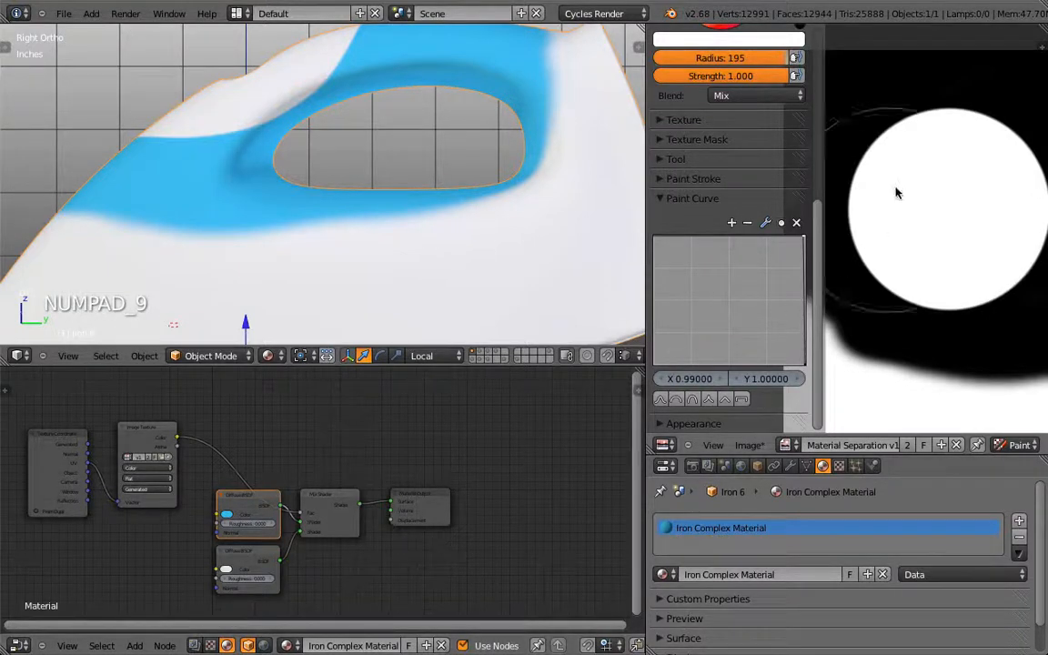
Step: Paint hard-edged white test dabs on the mask, then cover them back in black
{"action": "left_click", "coordinate": [936, 156]}
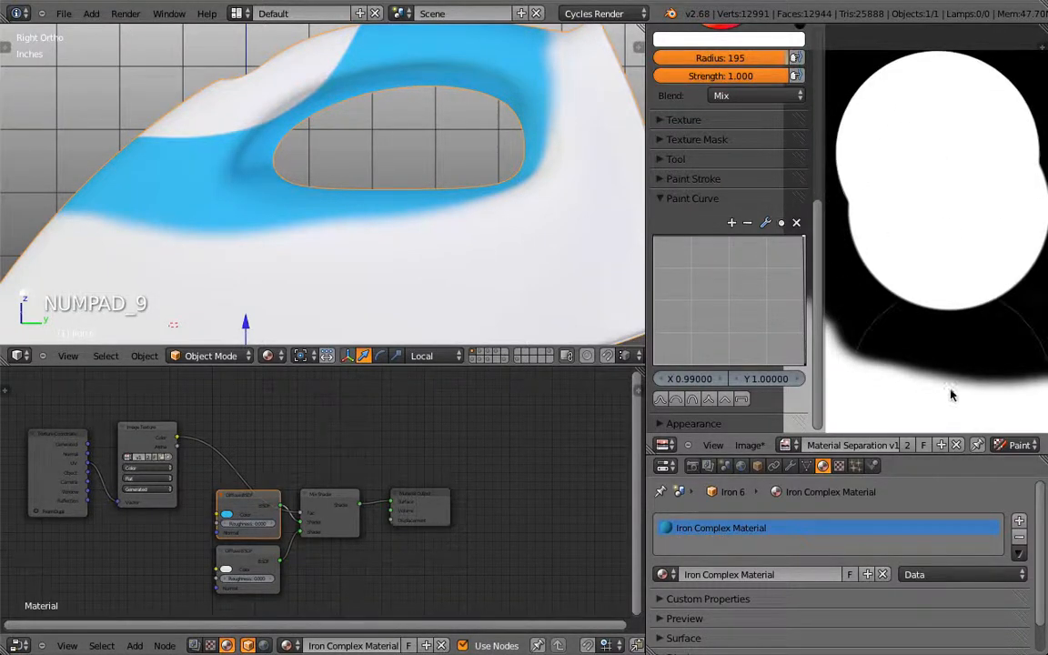
{"action": "left_click", "coordinate": [923, 250]}
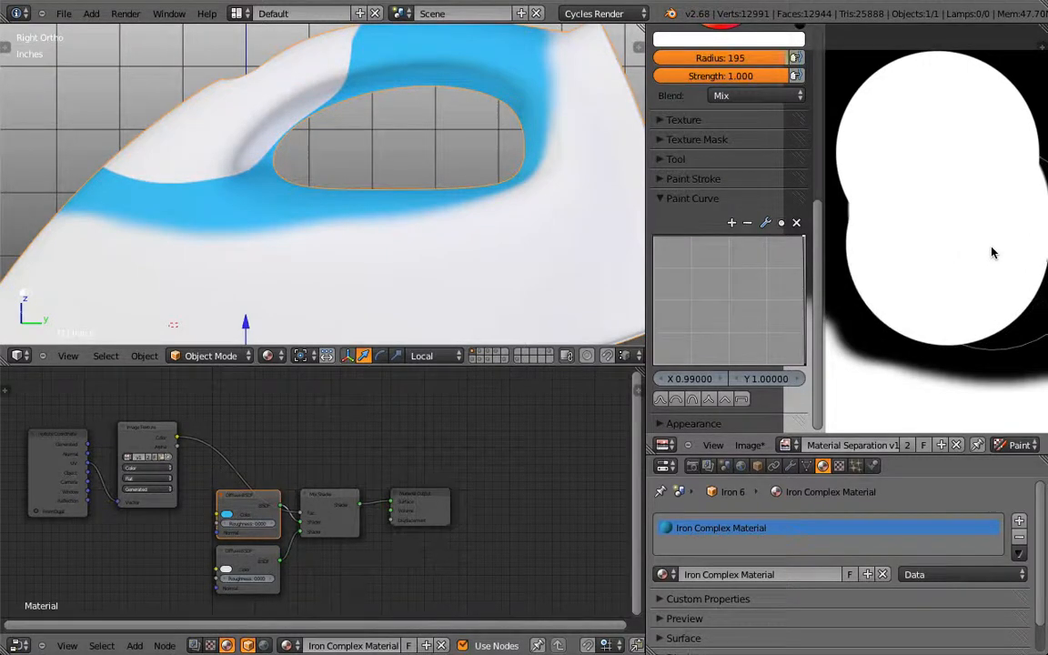
{"action": "left_click", "coordinate": [910, 201]}
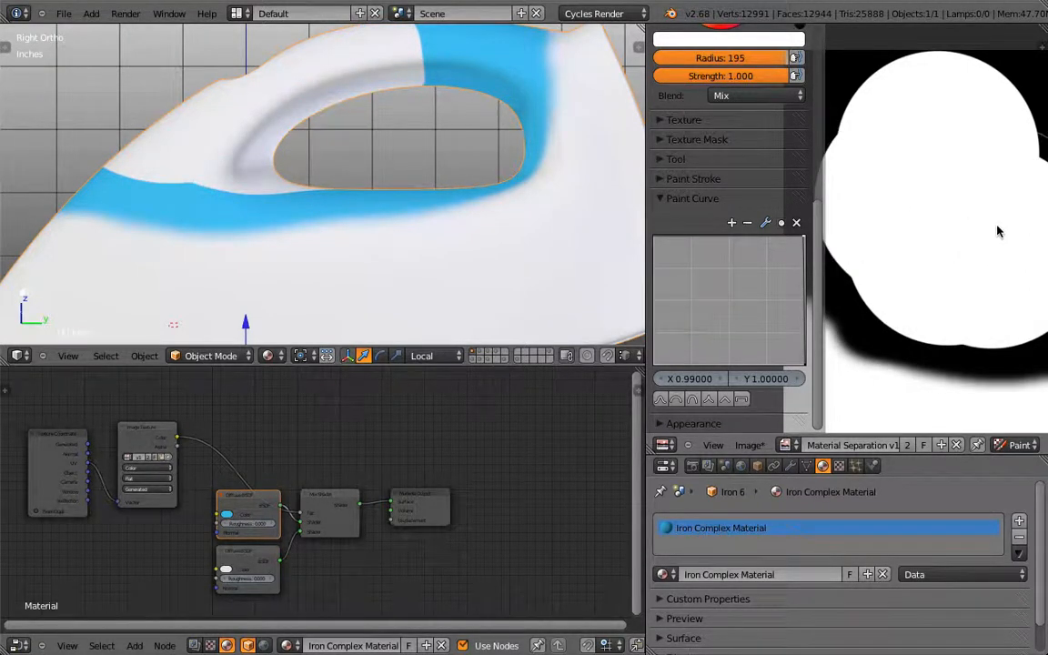
{"action": "scroll", "coordinate": [937, 124], "scroll_direction": "down", "scroll_amount": 2}
{"action": "scroll", "coordinate": [791, 268], "scroll_direction": "up", "scroll_amount": 6}
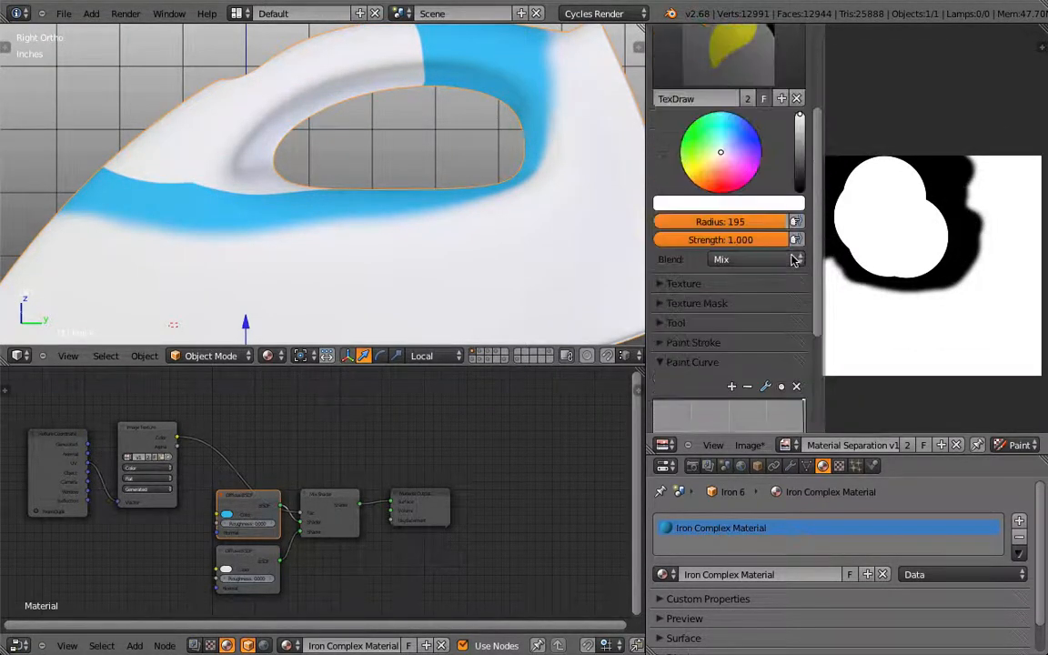
{"action": "scroll", "coordinate": [718, 273], "scroll_direction": "down", "scroll_amount": 5}
{"action": "mouse_move", "coordinate": [887, 150]}
{"action": "left_mouse_down"}
{"action": "mouse_move", "coordinate": [914, 224]}
{"action": "mouse_move", "coordinate": [908, 253]}
{"action": "mouse_move", "coordinate": [869, 217]}
{"action": "mouse_move", "coordinate": [877, 172]}
{"action": "left_mouse_up"}
{"action": "scroll", "coordinate": [880, 168], "scroll_direction": "down", "scroll_amount": 2}
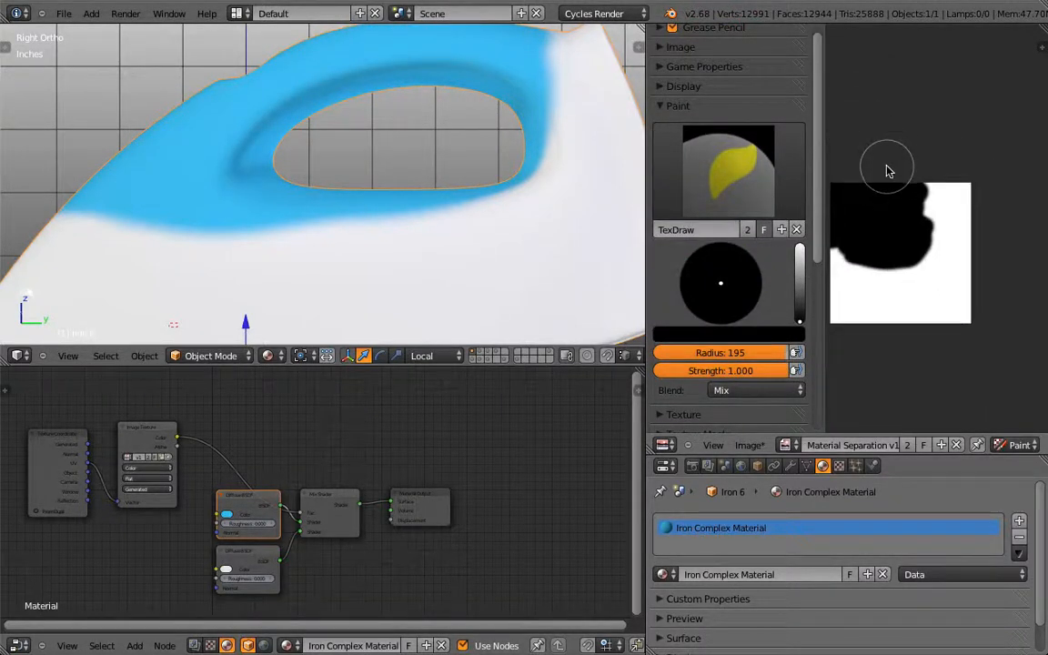
Step: In Edit Mode, paint black onto the UV mask to enlarge the blue area
{"action": "key", "text": "Tab"}
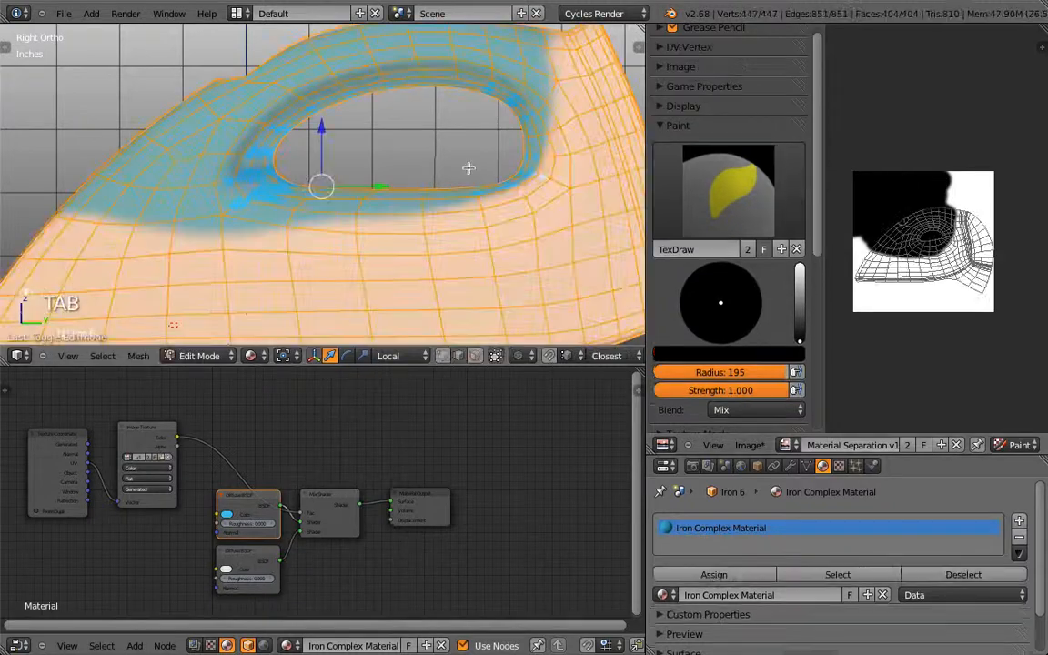
{"action": "scroll", "coordinate": [964, 217], "scroll_direction": "up", "scroll_amount": 3}
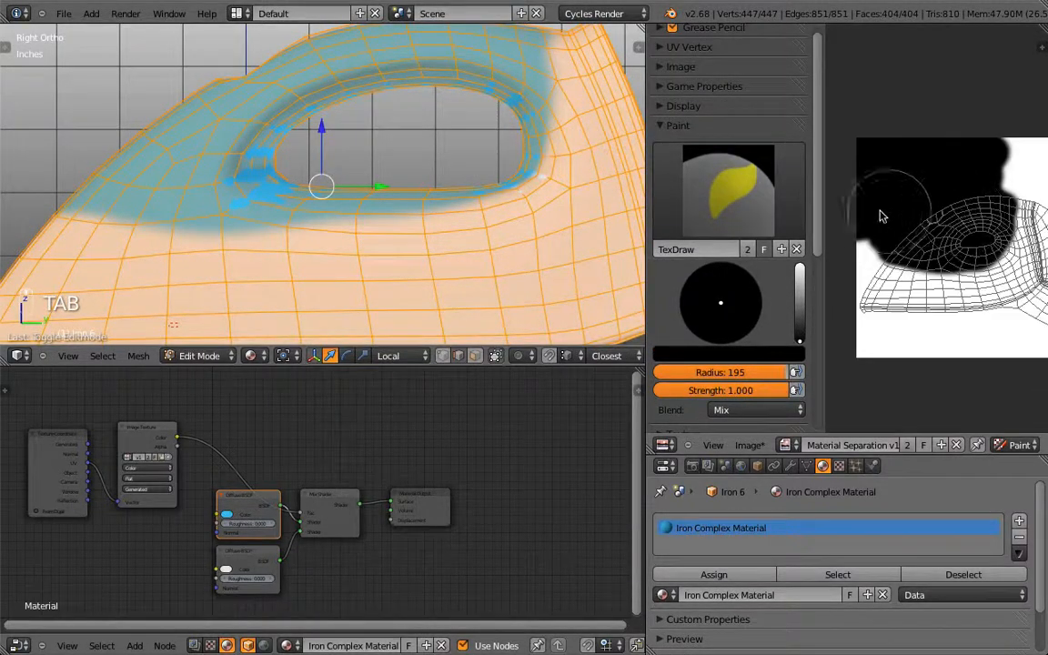
{"action": "key", "text": "n"}
{"action": "scroll", "coordinate": [879, 219], "scroll_direction": "down", "scroll_amount": 1}
{"action": "scroll", "coordinate": [864, 205], "scroll_direction": "up", "scroll_amount": 3}
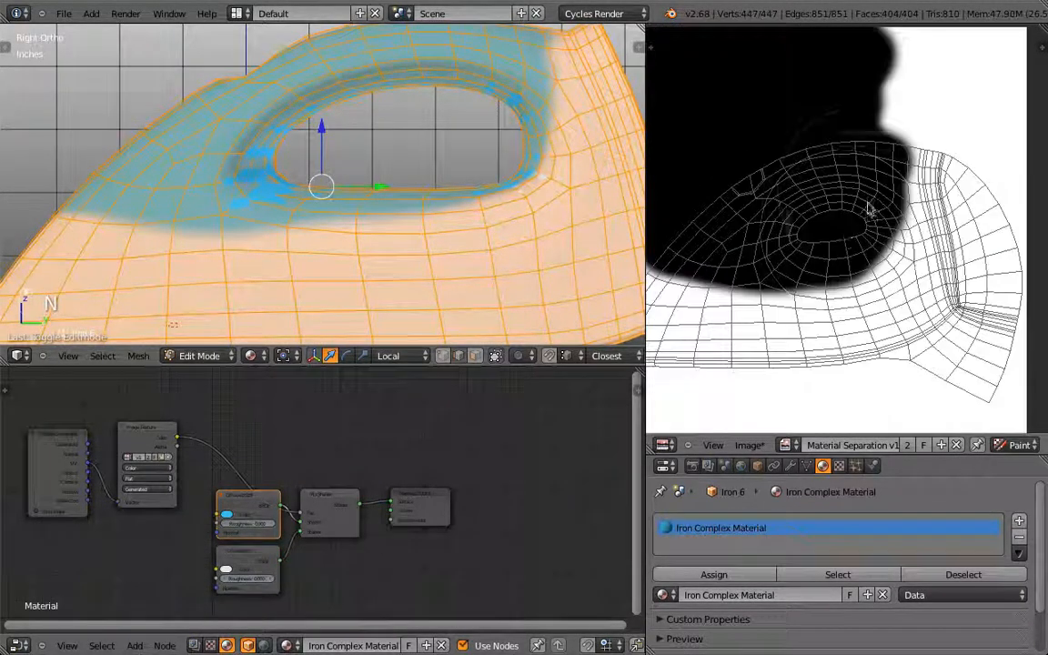
{"action": "middle_click_drag", "start_coordinate": [847, 175], "coordinate": [875, 176]}
{"action": "mouse_move", "coordinate": [873, 177]}
{"action": "left_mouse_down"}
{"action": "mouse_move", "coordinate": [877, 227]}
{"action": "mouse_move", "coordinate": [859, 232]}
{"action": "mouse_move", "coordinate": [728, 221]}
{"action": "mouse_move", "coordinate": [892, 234]}
{"action": "mouse_move", "coordinate": [902, 203]}
{"action": "mouse_move", "coordinate": [893, 145]}
{"action": "mouse_move", "coordinate": [800, 133]}
{"action": "left_mouse_up"}
{"action": "scroll", "coordinate": [461, 118], "scroll_direction": "down", "scroll_amount": 5}
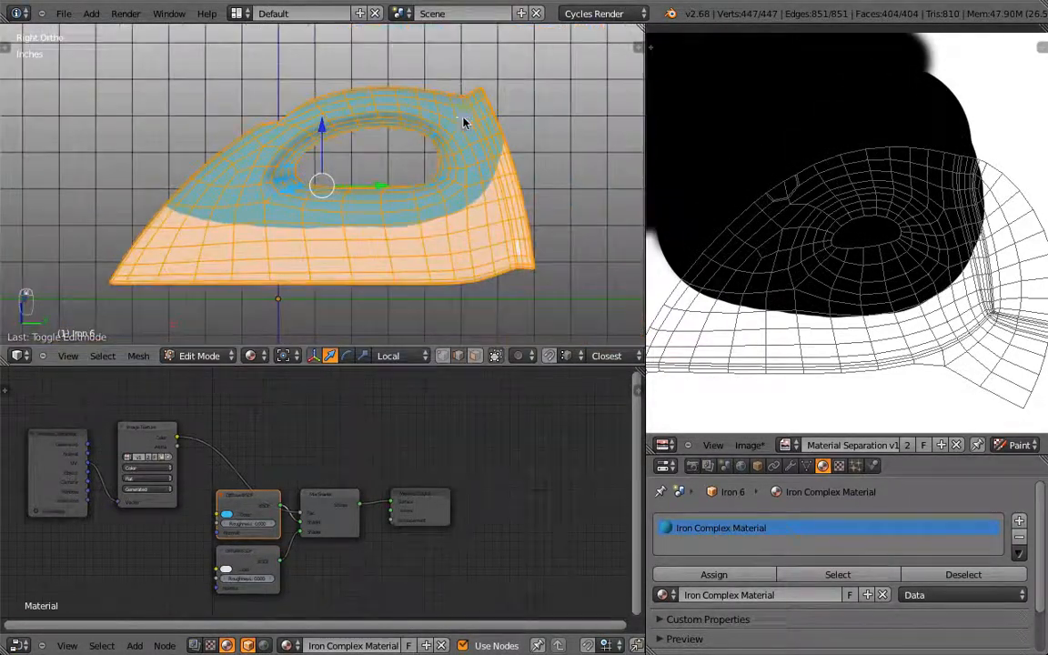
Step: Inspect the grown blue area from front and side views and against the UV layout
{"action": "key", "text": "Tab"}
{"action": "middle_click_drag", "start_coordinate": [445, 111], "coordinate": [179, 212]}
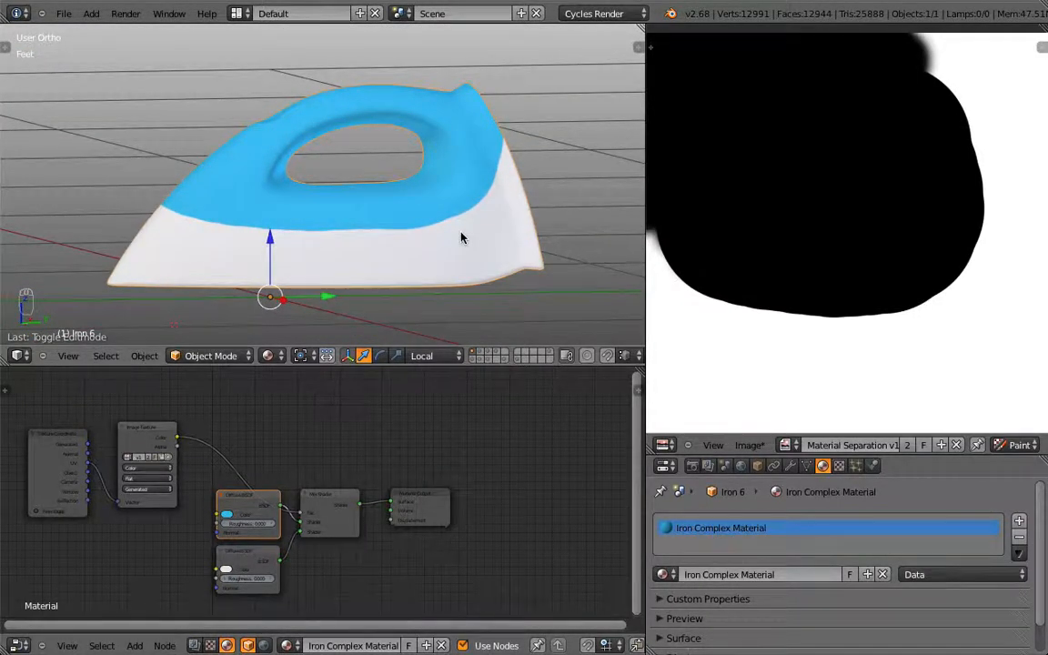
{"action": "key", "text": "KP_1"}
{"action": "key", "text": "KP_3"}
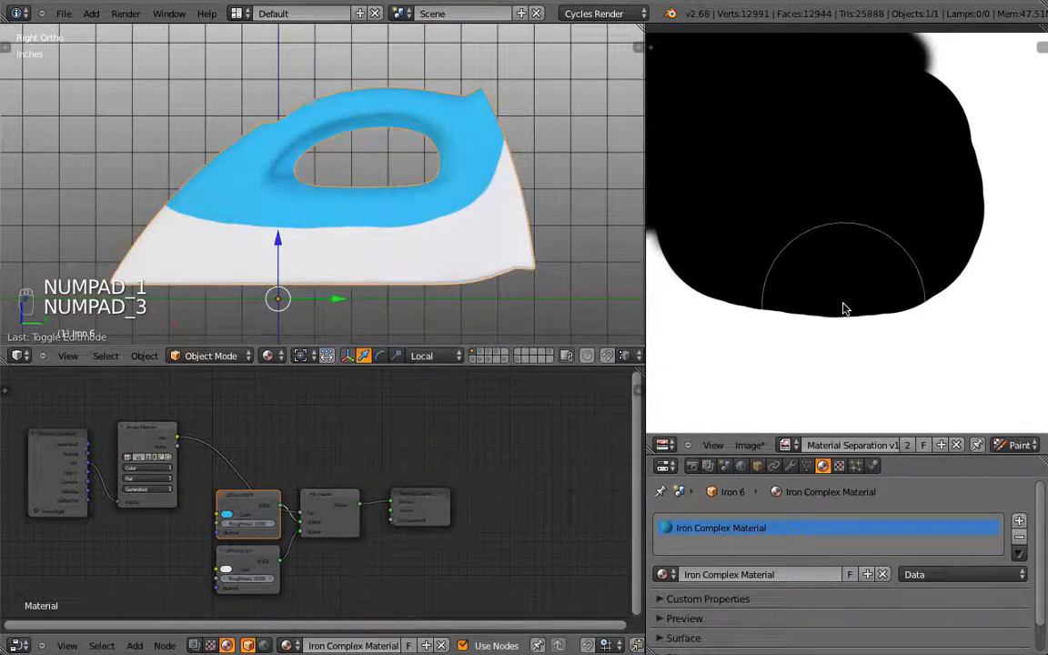
{"action": "key", "text": "Tab"}
{"action": "key", "text": "Home"}
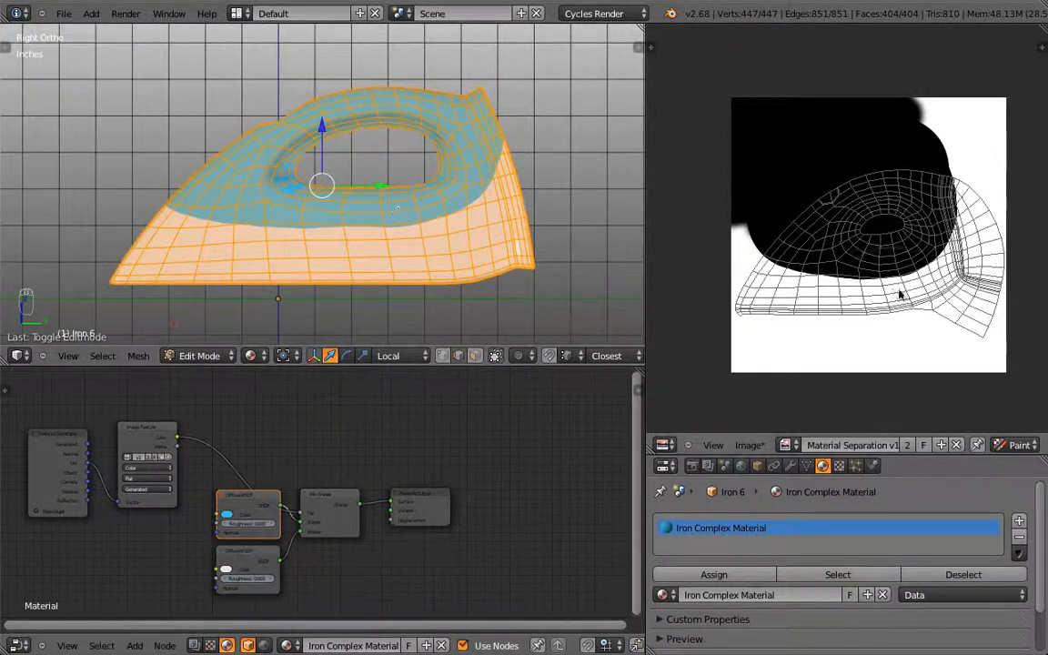
{"action": "scroll", "coordinate": [823, 264], "scroll_direction": "up", "scroll_amount": 2}
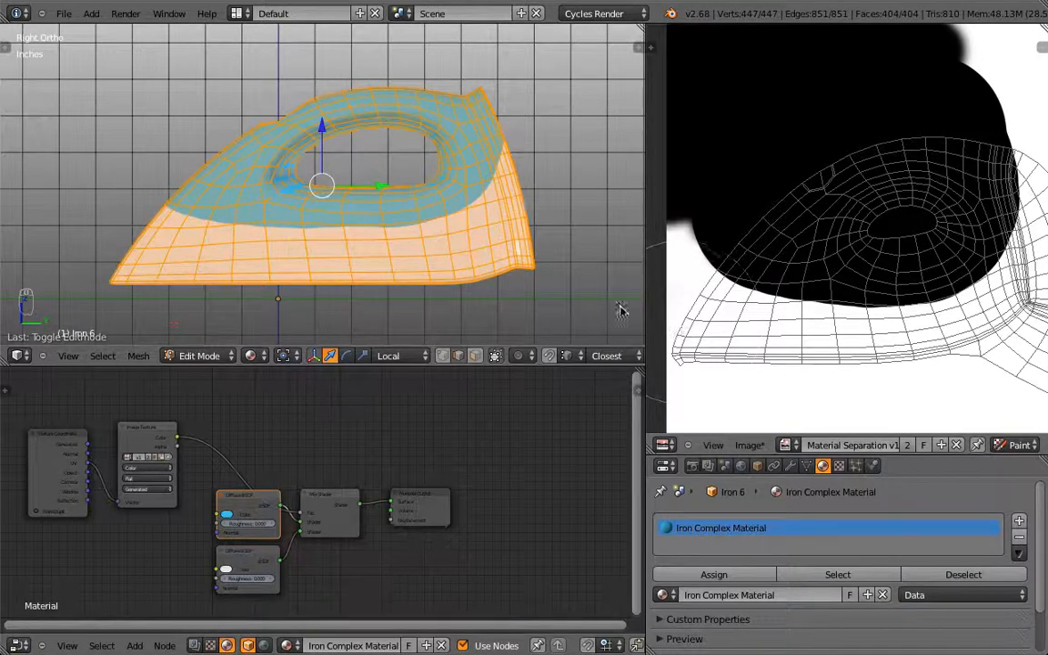
{"action": "middle_click_drag", "start_coordinate": [319, 255], "coordinate": [347, 257]}
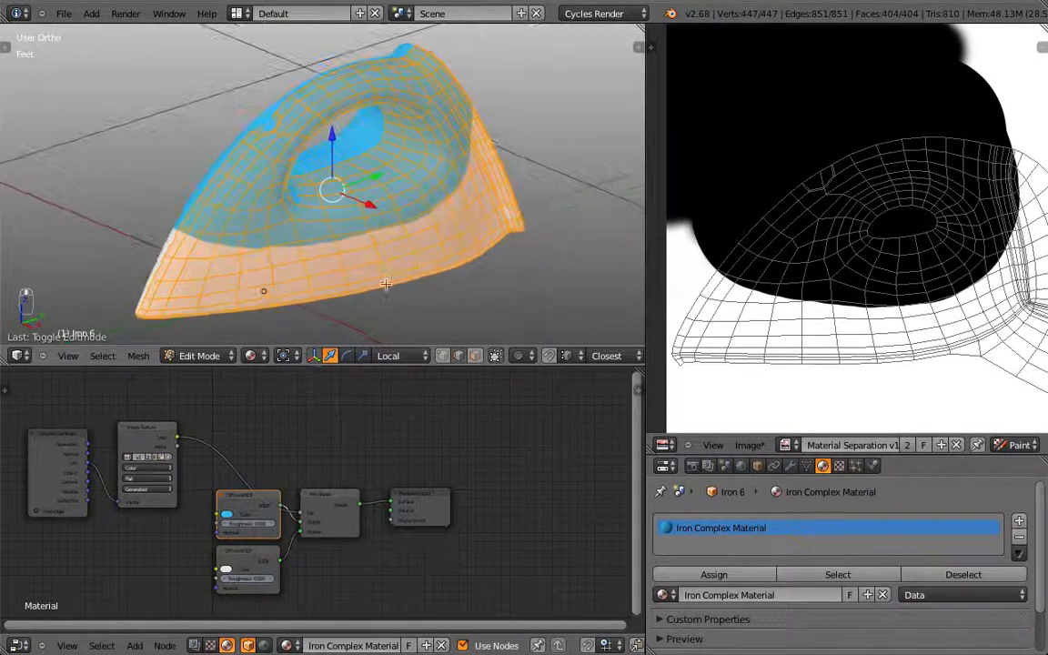
Step: Switch Iron 6 to Texture Paint mode in a maximised right side view
{"action": "left_click", "coordinate": [197, 356]}
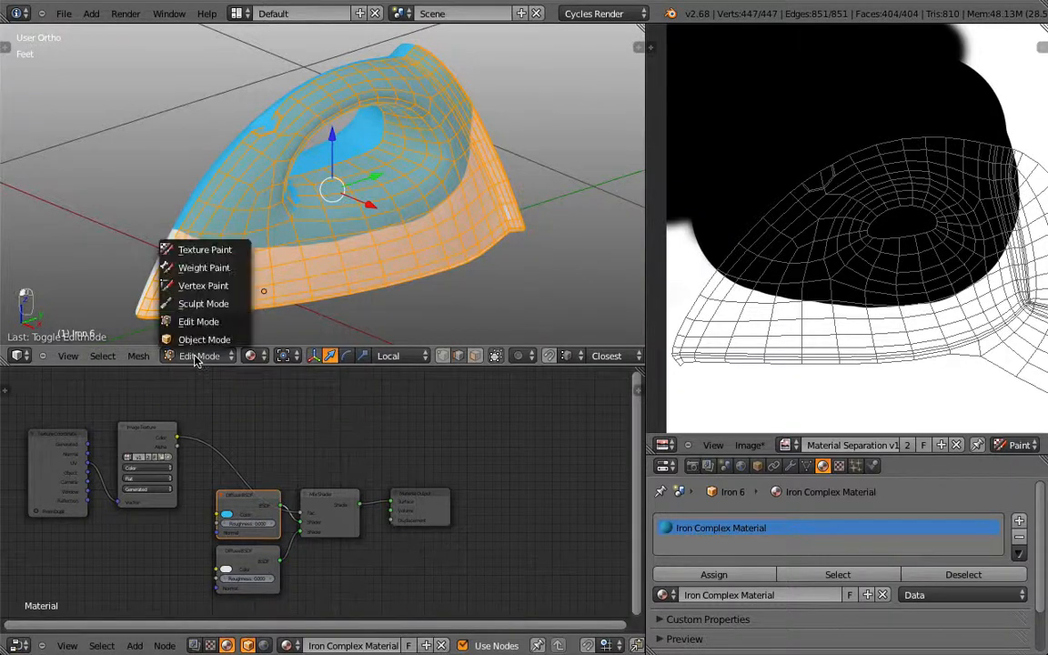
{"action": "left_click", "coordinate": [233, 251]}
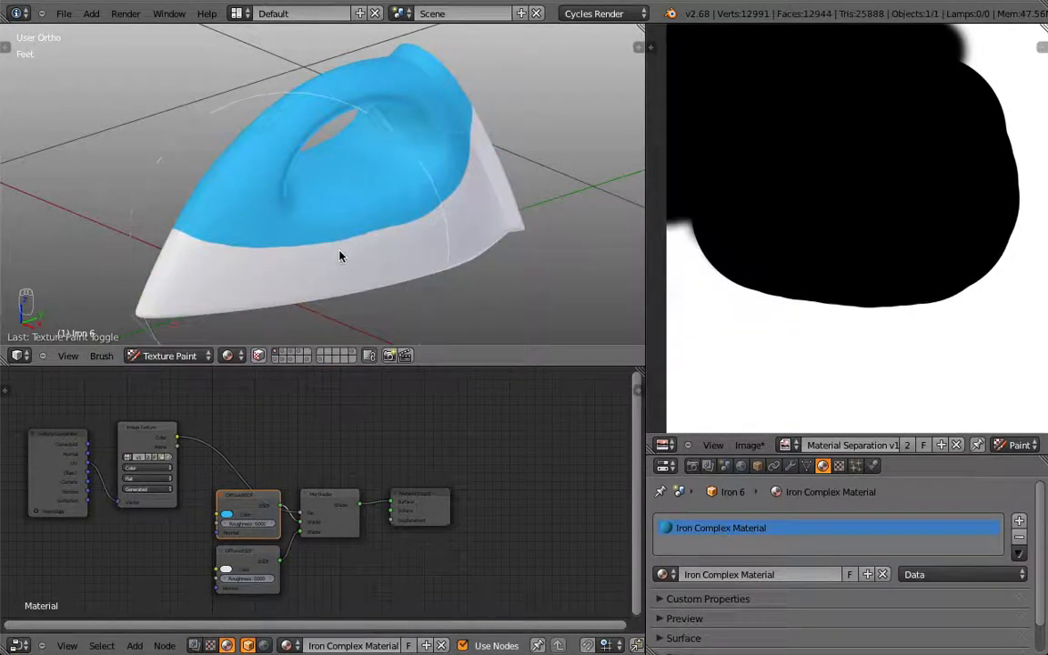
{"action": "key", "text": "KP_3"}
{"action": "key", "text": "shift+space"}
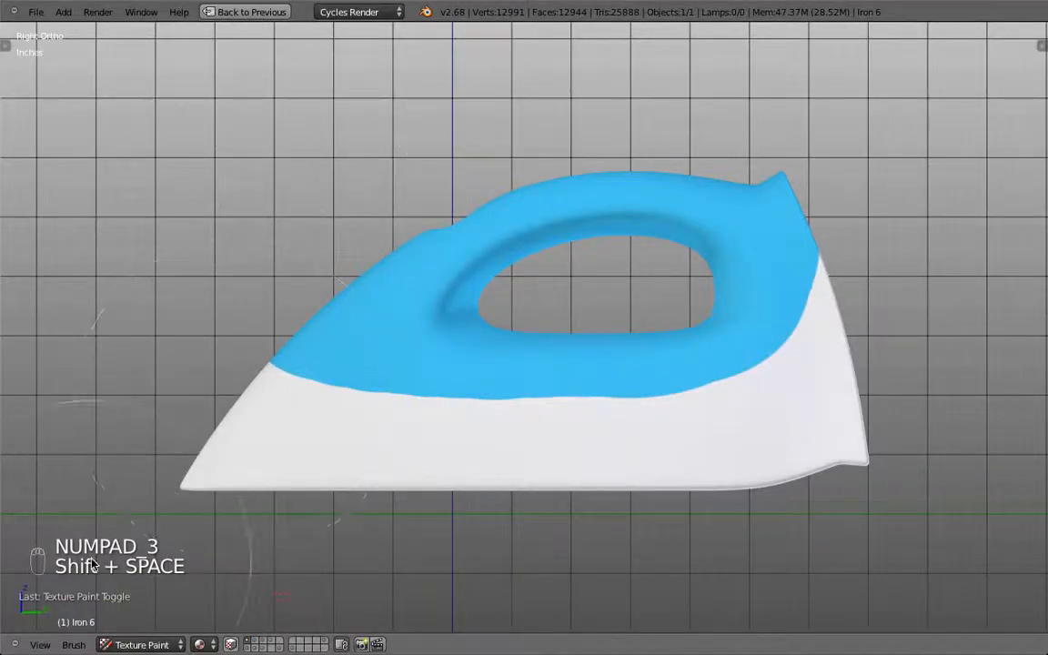
Step: Show the brush settings beside the model and shrink the brush radius to 83
{"action": "key", "text": "t"}
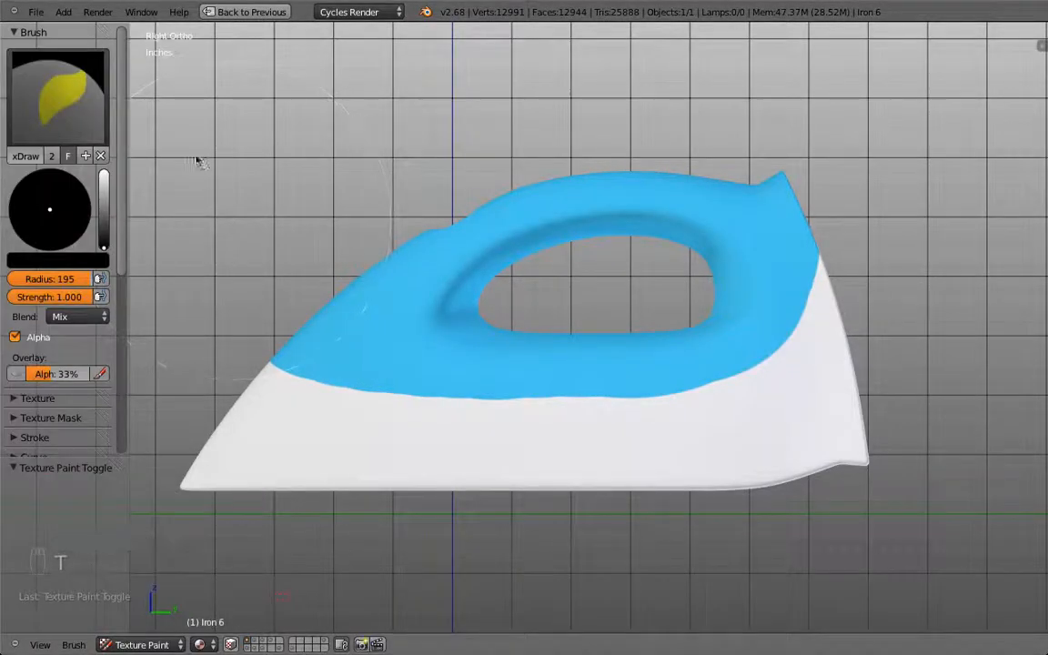
{"action": "left_click", "coordinate": [14, 34]}
{"action": "left_click", "coordinate": [16, 149]}
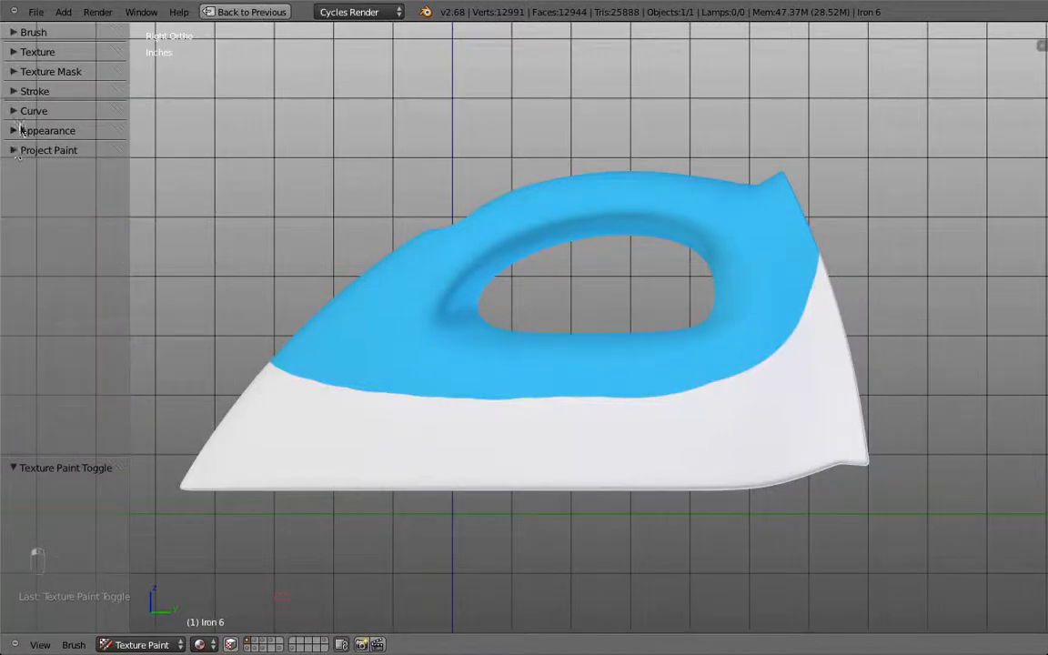
{"action": "left_click", "coordinate": [15, 34]}
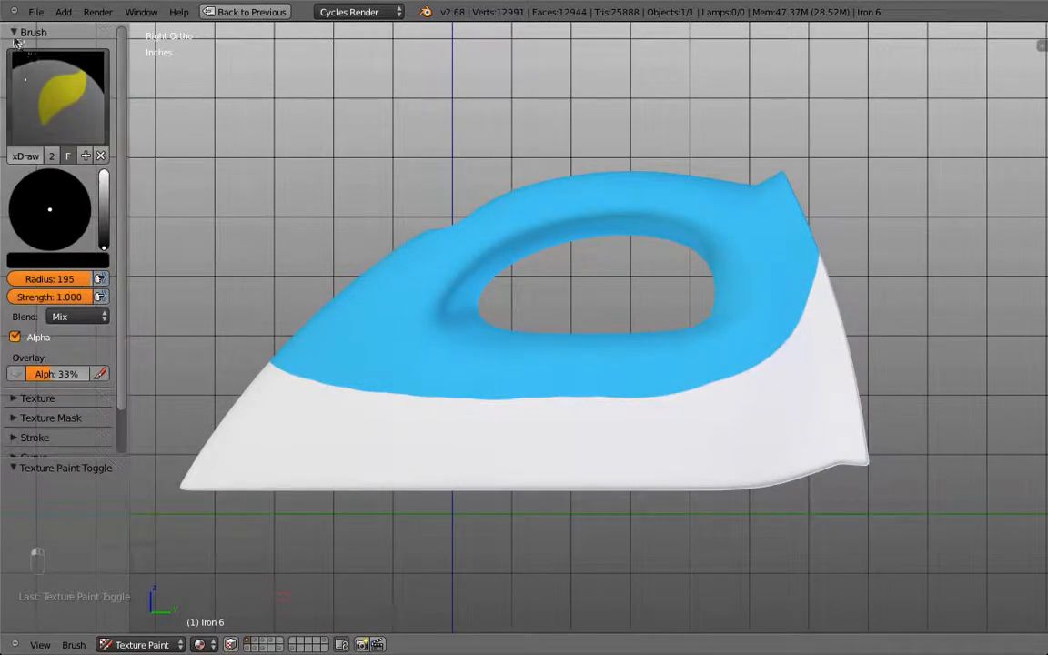
{"action": "key", "text": "f"}
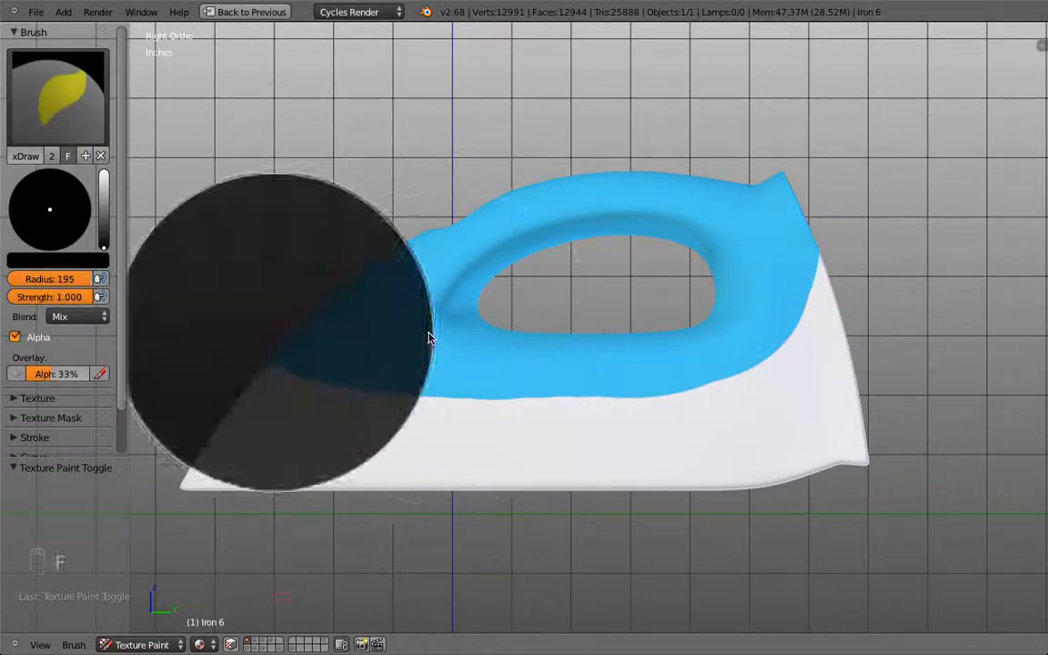
{"action": "left_click", "coordinate": [341, 346]}
{"action": "mouse_move", "coordinate": [269, 347]}
{"action": "left_mouse_down"}
{"action": "mouse_move", "coordinate": [362, 368]}
{"action": "mouse_move", "coordinate": [634, 379]}
{"action": "mouse_move", "coordinate": [724, 257]}
{"action": "left_mouse_up"}
Step: Paint white over the stray blue on the iron's rear, lower band, notch and handle corner
{"action": "middle_click_drag", "start_coordinate": [881, 239], "coordinate": [765, 274]}
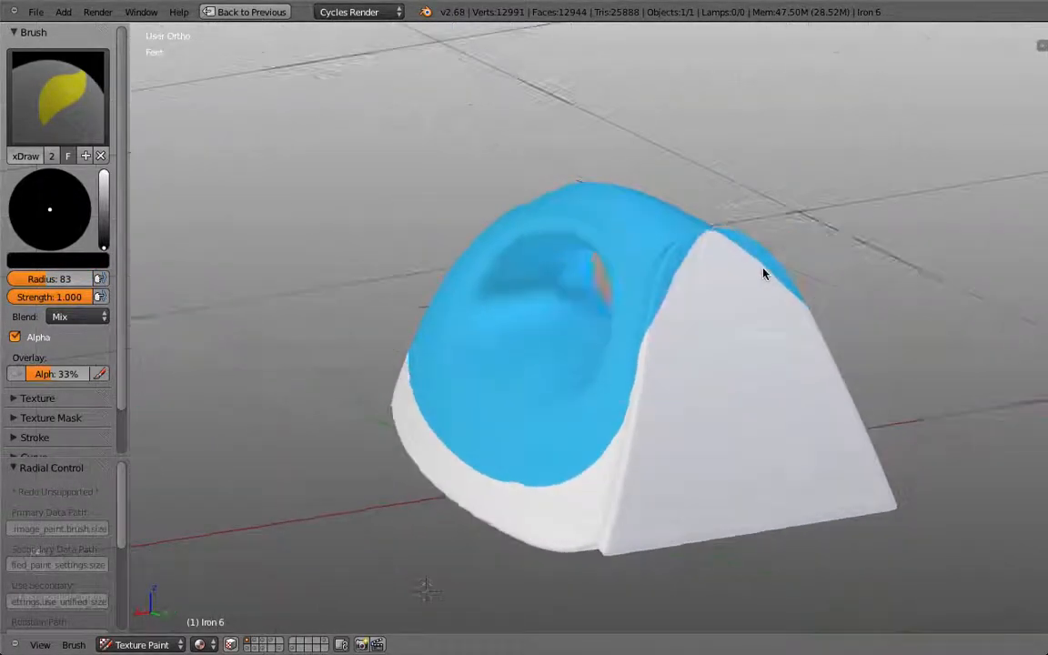
{"action": "left_click_drag", "start_coordinate": [103, 205], "coordinate": [104, 173]}
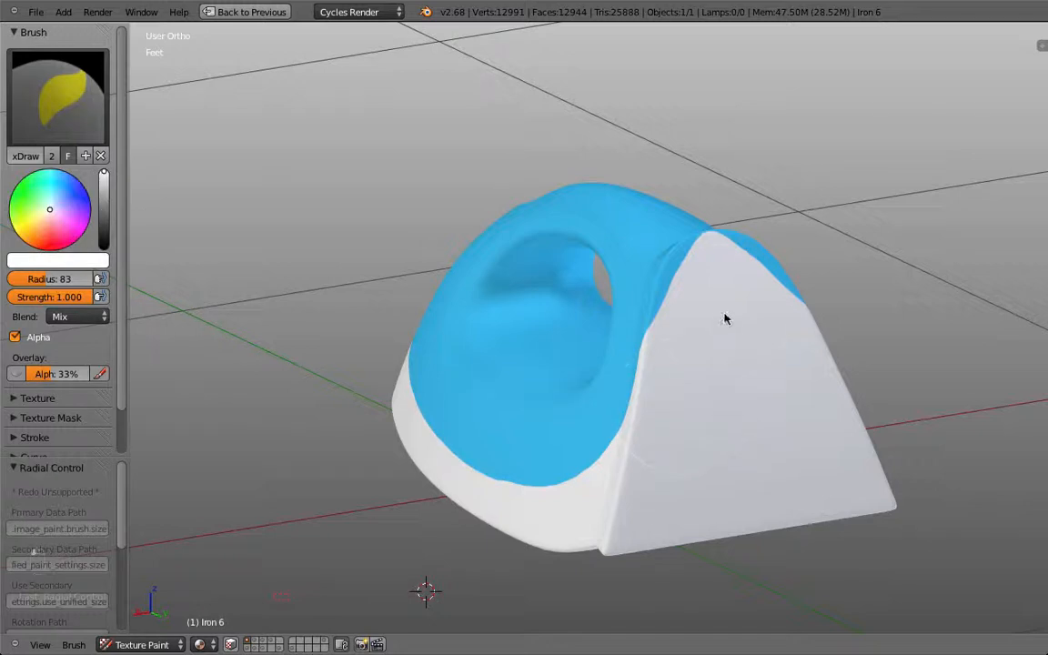
{"action": "mouse_move", "coordinate": [713, 340]}
{"action": "left_mouse_down"}
{"action": "mouse_move", "coordinate": [722, 307]}
{"action": "mouse_move", "coordinate": [744, 333]}
{"action": "left_mouse_up"}
{"action": "key", "text": "KP_3"}
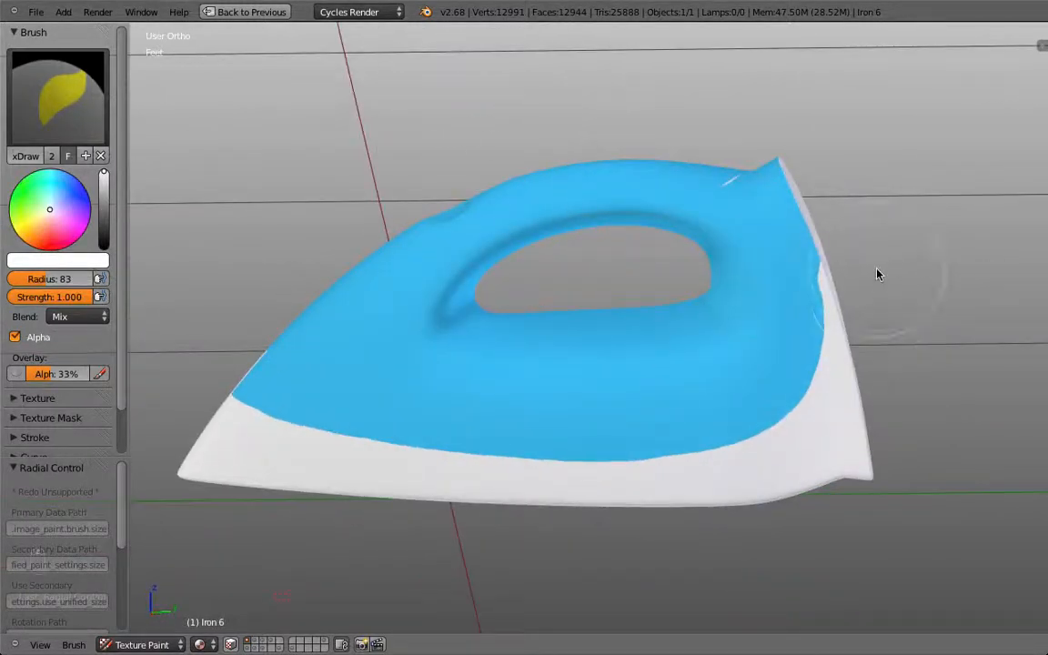
{"action": "mouse_move", "coordinate": [229, 426]}
{"action": "left_mouse_down"}
{"action": "mouse_move", "coordinate": [218, 421]}
{"action": "mouse_move", "coordinate": [652, 456]}
{"action": "mouse_move", "coordinate": [864, 369]}
{"action": "left_mouse_up"}
{"action": "middle_click_drag", "start_coordinate": [795, 117], "coordinate": [840, 192]}
{"action": "mouse_move", "coordinate": [840, 192]}
{"action": "left_mouse_down"}
{"action": "mouse_move", "coordinate": [805, 172]}
{"action": "mouse_move", "coordinate": [823, 186]}
{"action": "left_mouse_up"}
{"action": "key", "text": "KP_3"}
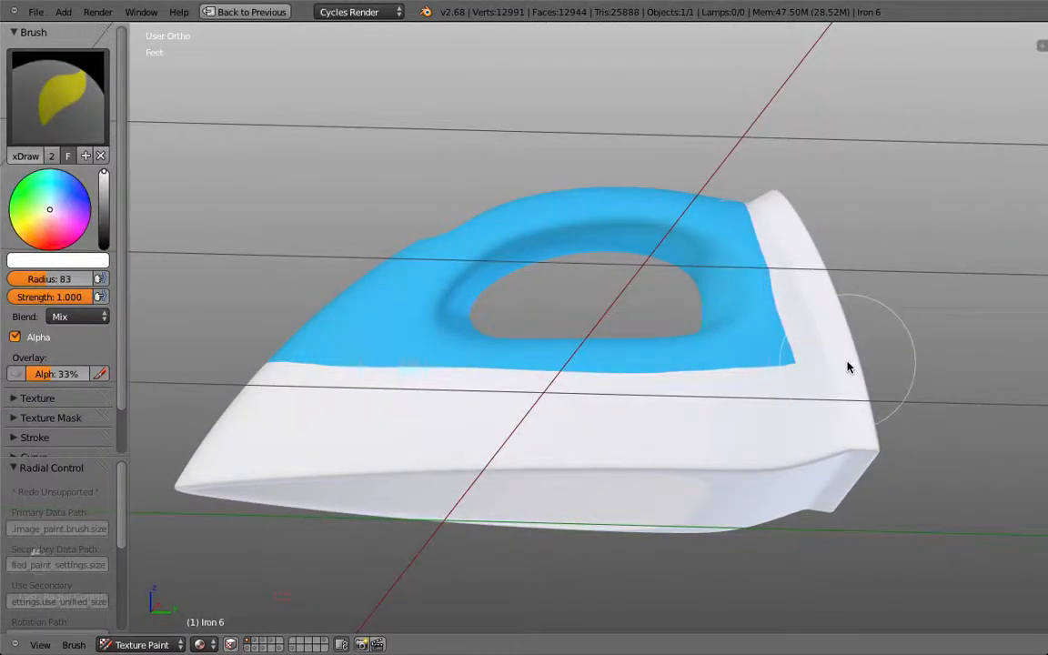
{"action": "left_click_drag", "start_coordinate": [837, 306], "coordinate": [741, 451]}
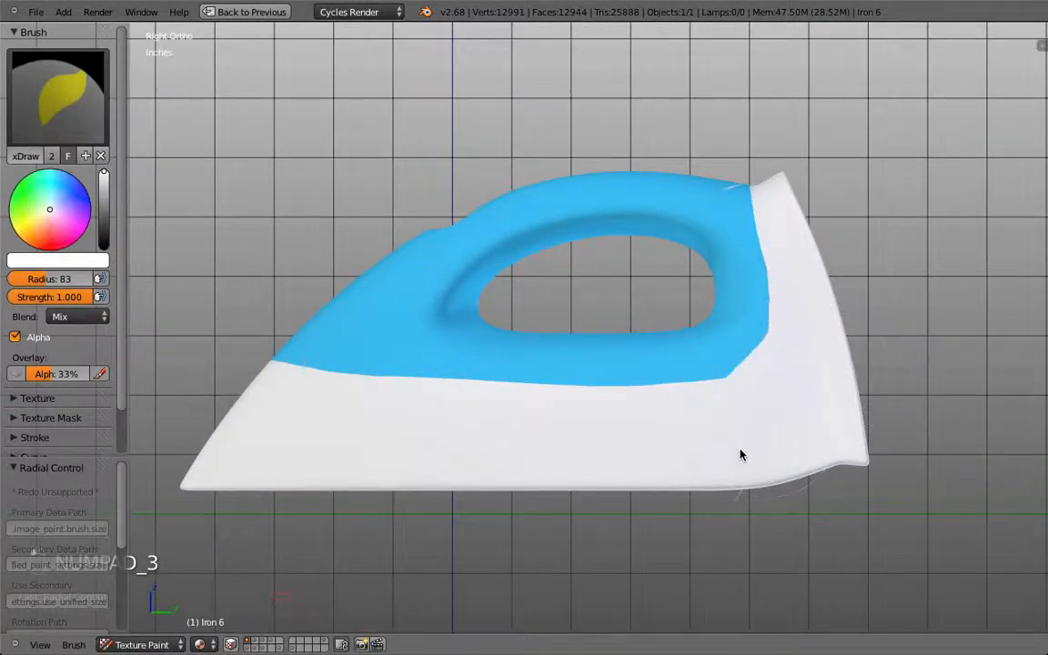
{"action": "key", "text": "shift+space"}
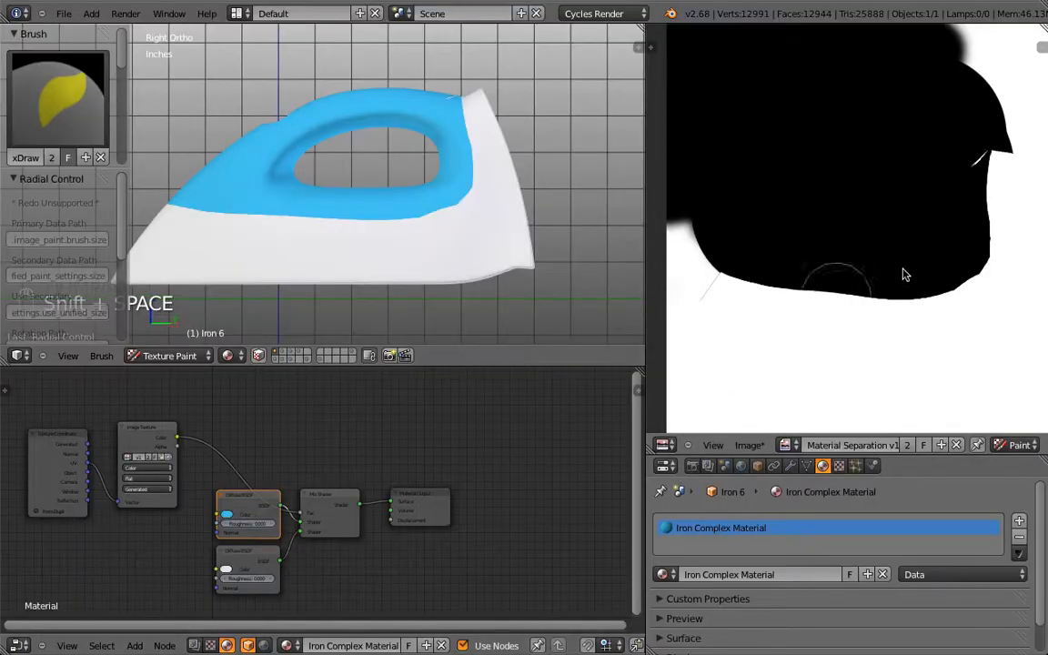
Step: Test-paint white over the left of the iron's top, the remaining blue and the handle stripe
{"action": "scroll", "coordinate": [909, 248], "scroll_direction": "down", "scroll_amount": 1}
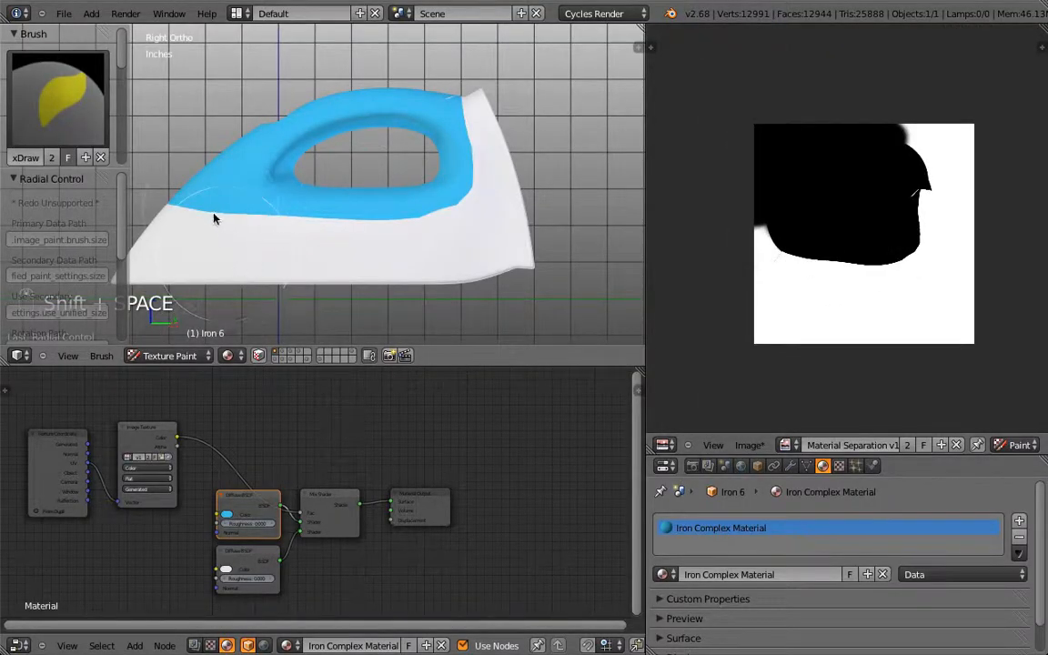
{"action": "mouse_move", "coordinate": [217, 218]}
{"action": "left_mouse_down"}
{"action": "mouse_move", "coordinate": [243, 221]}
{"action": "mouse_move", "coordinate": [293, 189]}
{"action": "left_mouse_up"}
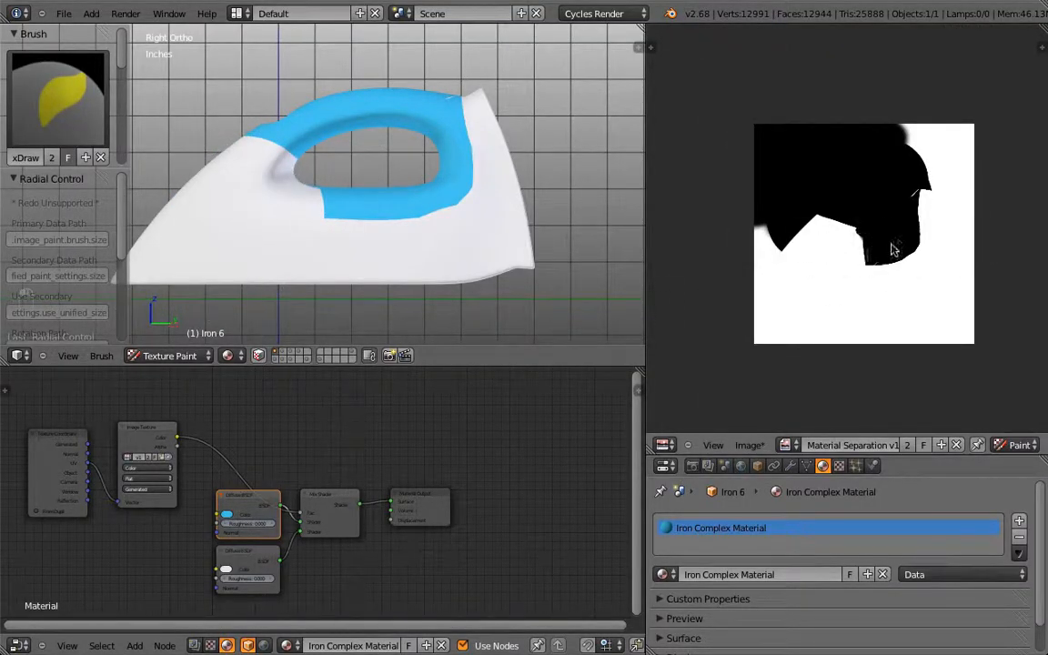
{"action": "mouse_move", "coordinate": [519, 217]}
{"action": "middle_mouse_down"}
{"action": "mouse_move", "coordinate": [486, 250]}
{"action": "mouse_move", "coordinate": [346, 227]}
{"action": "middle_mouse_up"}
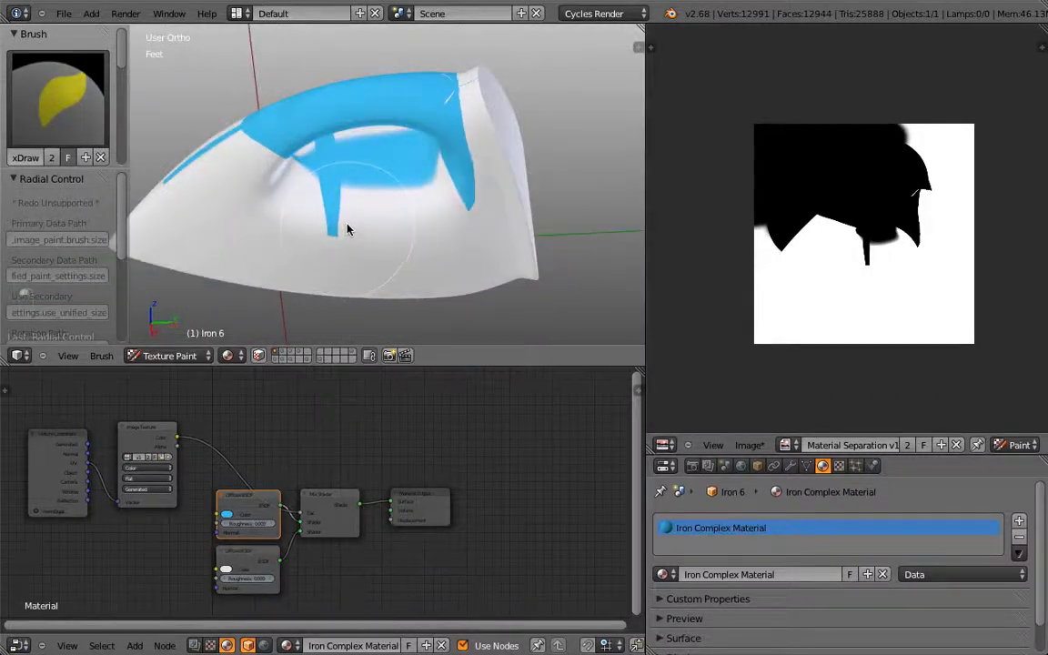
{"action": "mouse_move", "coordinate": [445, 197]}
{"action": "left_mouse_down"}
{"action": "mouse_move", "coordinate": [357, 86]}
{"action": "mouse_move", "coordinate": [250, 159]}
{"action": "mouse_move", "coordinate": [314, 165]}
{"action": "left_mouse_up"}
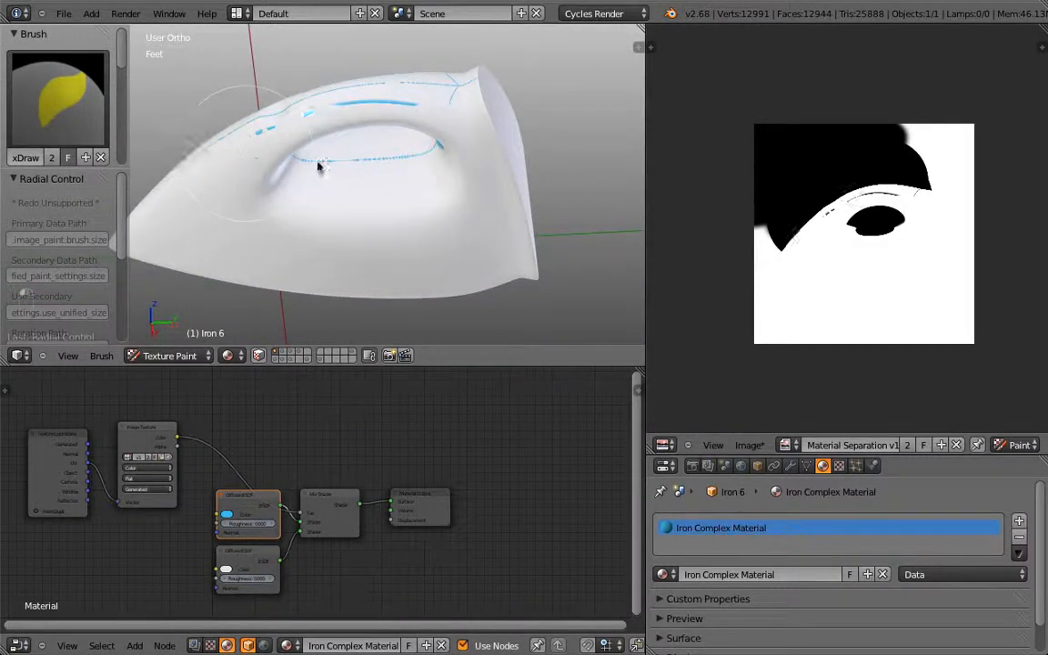
{"action": "mouse_move", "coordinate": [414, 165]}
{"action": "left_mouse_down"}
{"action": "mouse_move", "coordinate": [351, 164]}
{"action": "mouse_move", "coordinate": [433, 105]}
{"action": "mouse_move", "coordinate": [379, 98]}
{"action": "left_mouse_up"}
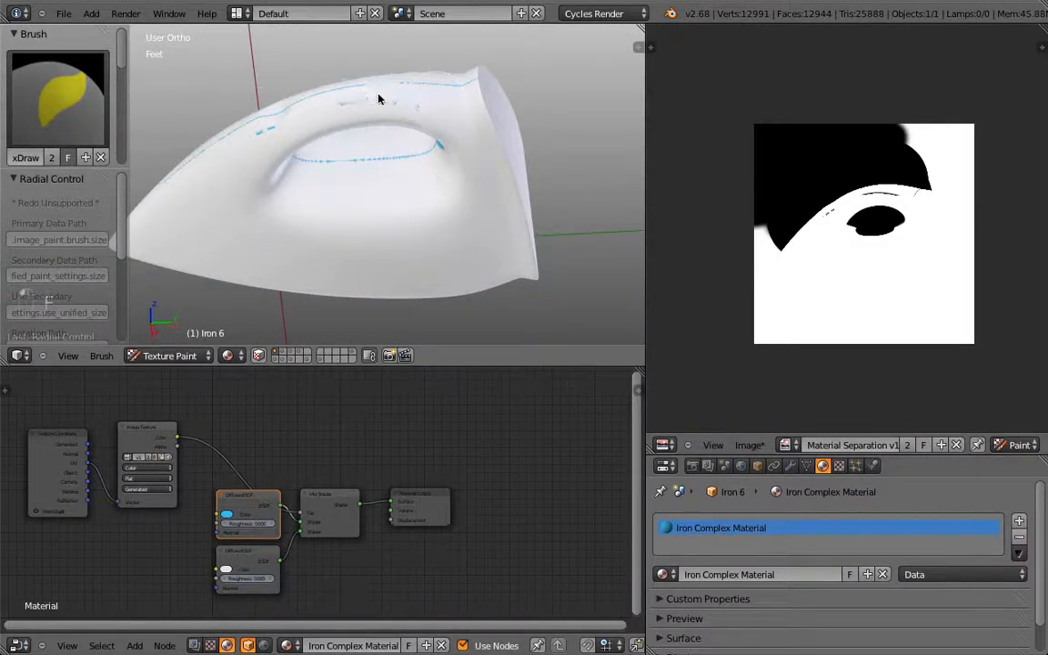
Step: Switch to the right side view and set the brush colour to black
{"action": "key", "text": "KP_3"}
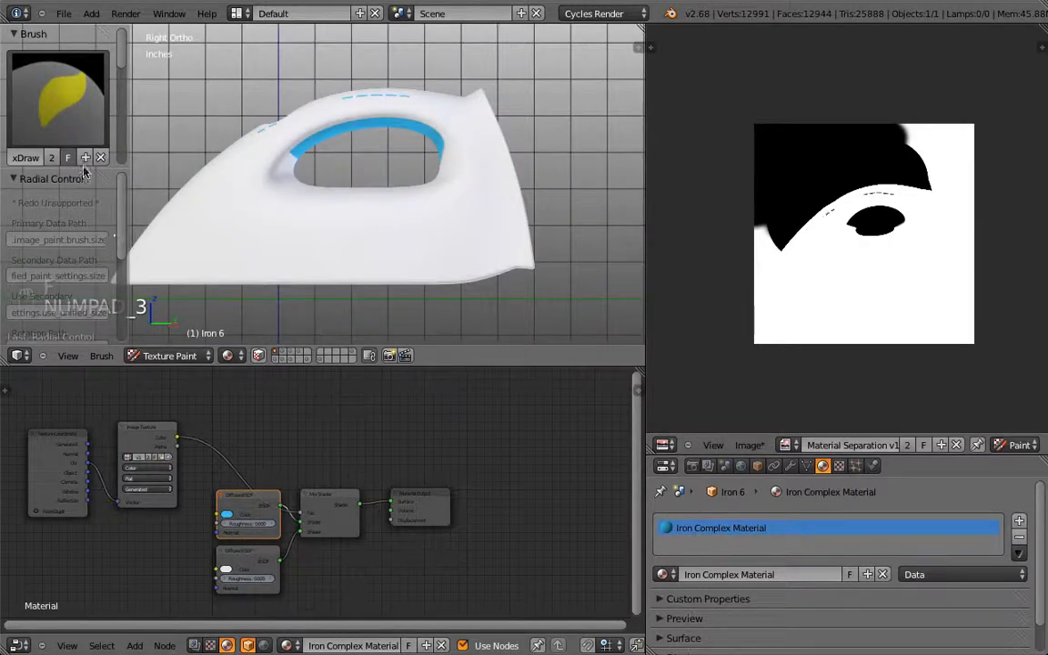
{"action": "left_click_drag", "start_coordinate": [120, 64], "coordinate": [119, 124]}
{"action": "left_click", "coordinate": [15, 179]}
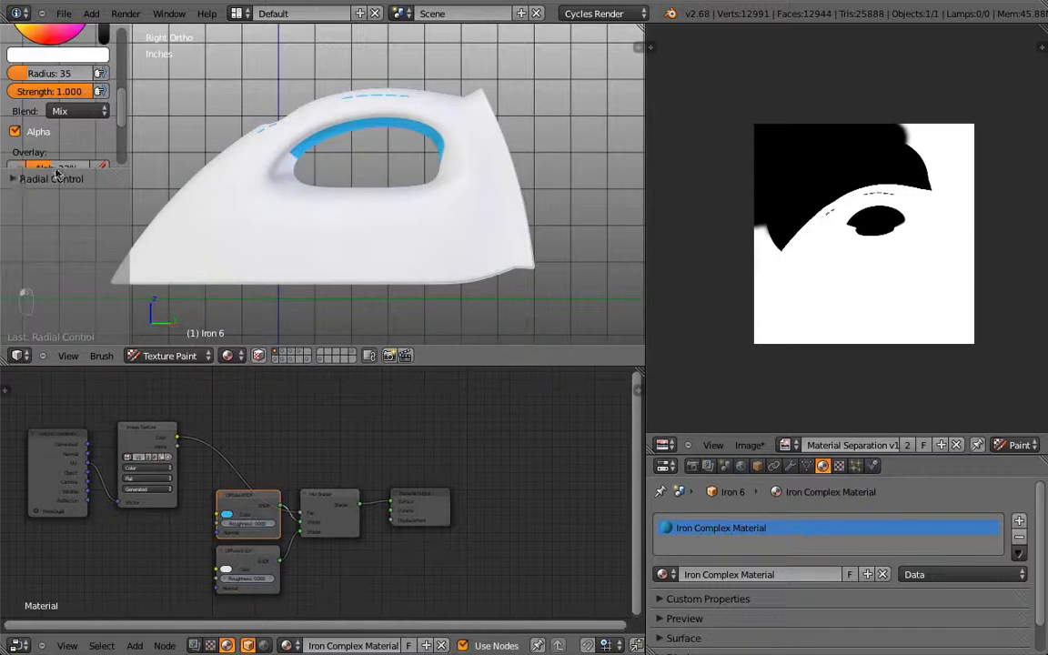
{"action": "scroll", "coordinate": [103, 123], "scroll_direction": "up", "scroll_amount": 4}
{"action": "left_click_drag", "start_coordinate": [103, 122], "coordinate": [102, 172]}
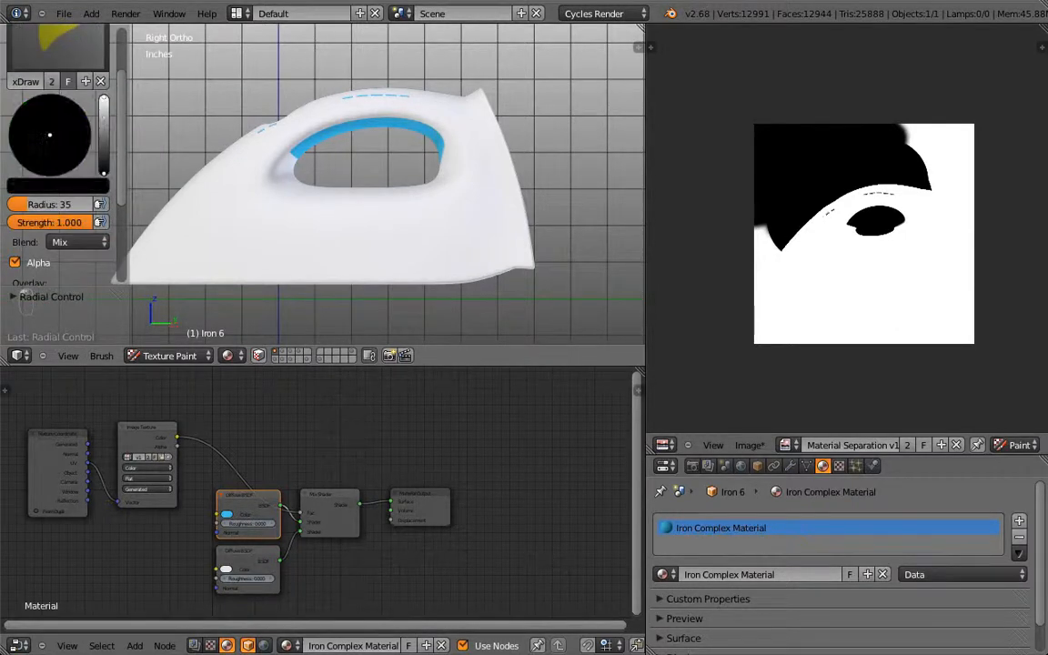
Step: Paint the handle solid blue, extending below its rear end and filling the white spots underneath
{"action": "left_click_drag", "start_coordinate": [244, 105], "coordinate": [433, 113]}
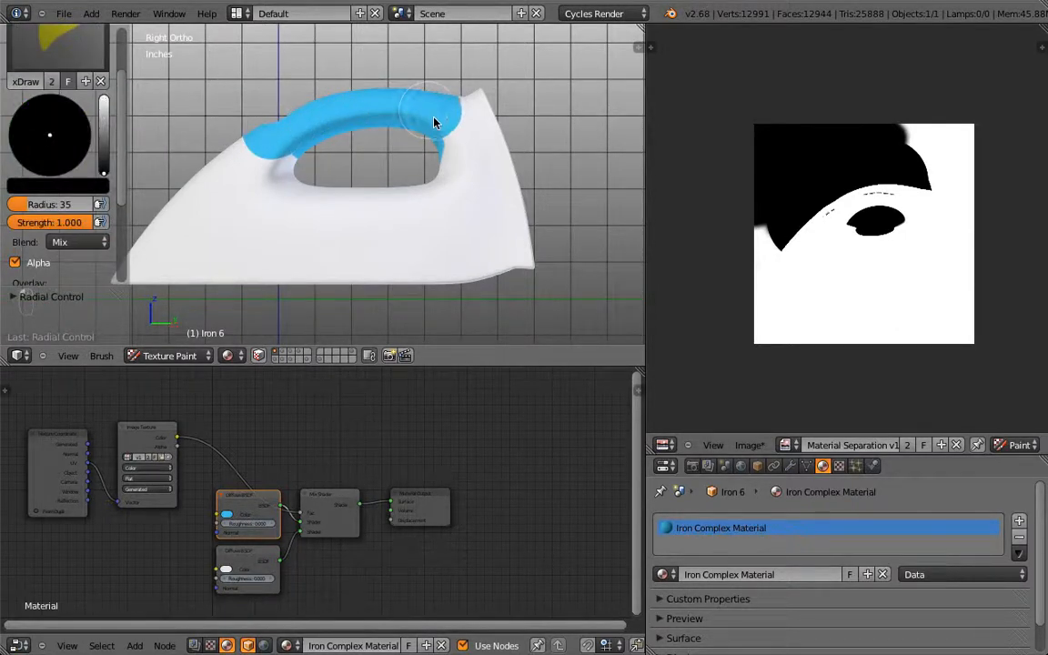
{"action": "left_click_drag", "start_coordinate": [447, 173], "coordinate": [405, 188]}
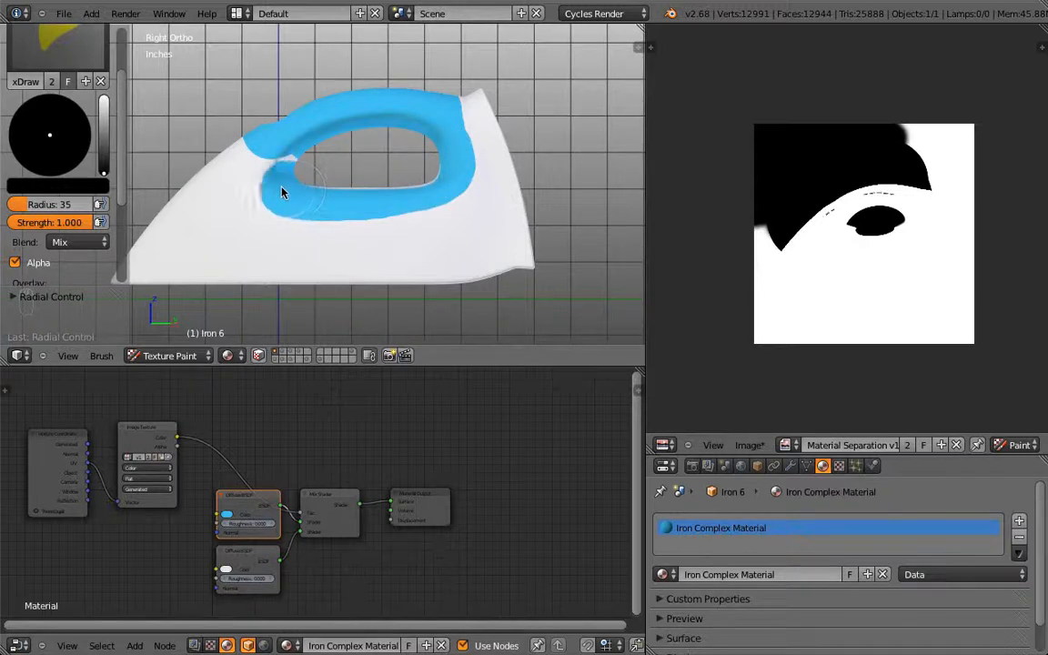
{"action": "mouse_move", "coordinate": [210, 162]}
{"action": "left_mouse_down"}
{"action": "mouse_move", "coordinate": [299, 164]}
{"action": "mouse_move", "coordinate": [283, 157]}
{"action": "left_mouse_up"}
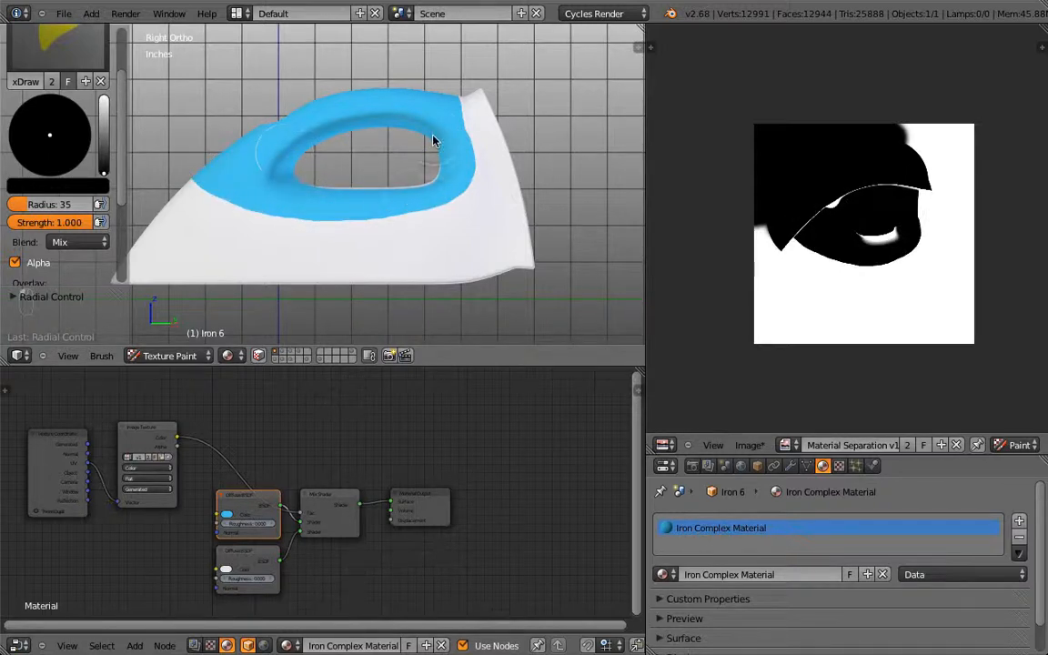
Step: Paint over the white strip, thin seam and opening patches on the handle's top with blue
{"action": "mouse_move", "coordinate": [428, 122]}
{"action": "middle_mouse_down"}
{"action": "mouse_move", "coordinate": [385, 177]}
{"action": "mouse_move", "coordinate": [470, 206]}
{"action": "mouse_move", "coordinate": [264, 162]}
{"action": "middle_mouse_up"}
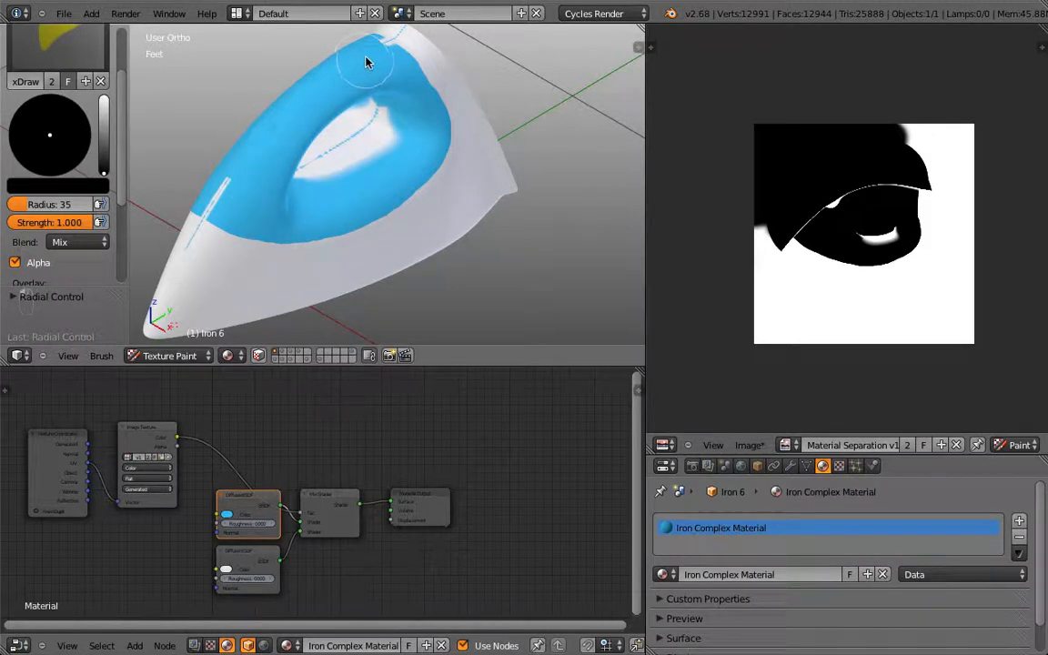
{"action": "left_click_drag", "start_coordinate": [365, 61], "coordinate": [281, 134]}
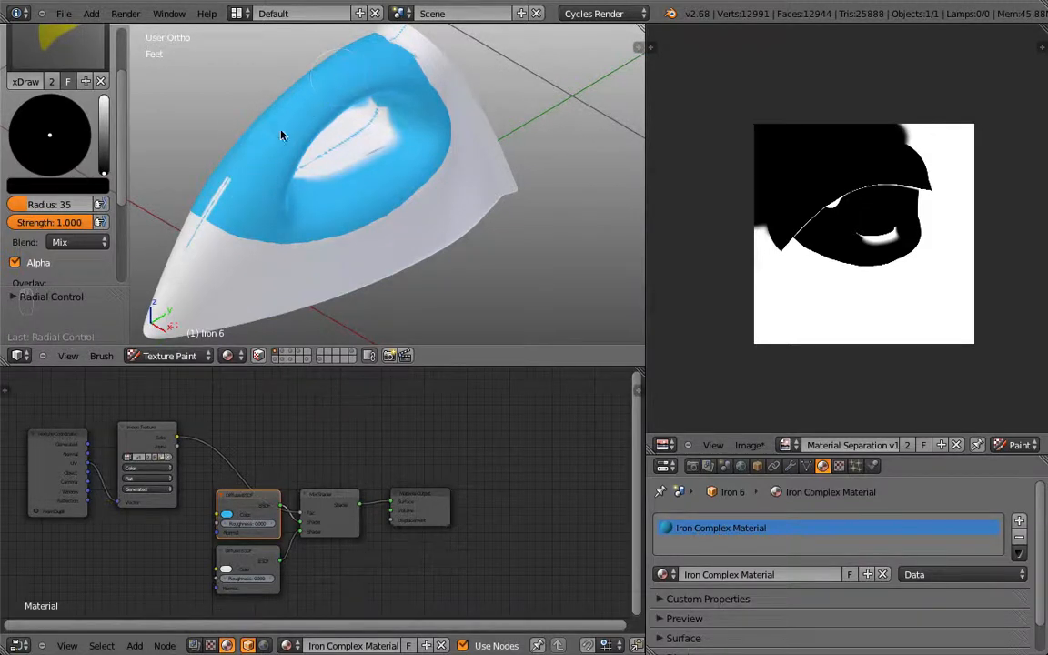
{"action": "left_click", "coordinate": [219, 198]}
{"action": "middle_click_drag", "start_coordinate": [360, 171], "coordinate": [301, 173]}
{"action": "mouse_move", "coordinate": [356, 162]}
{"action": "left_mouse_down"}
{"action": "mouse_move", "coordinate": [340, 178]}
{"action": "mouse_move", "coordinate": [318, 170]}
{"action": "mouse_move", "coordinate": [398, 156]}
{"action": "left_mouse_up"}
{"action": "middle_click_drag", "start_coordinate": [397, 156], "coordinate": [428, 93]}
Step: Check the solid blue top from above, then enter Edit Mode to show the UV layout
{"action": "mouse_move", "coordinate": [357, 147]}
{"action": "middle_mouse_down"}
{"action": "mouse_move", "coordinate": [286, 231]}
{"action": "mouse_move", "coordinate": [502, 137]}
{"action": "mouse_move", "coordinate": [517, 192]}
{"action": "mouse_move", "coordinate": [274, 243]}
{"action": "middle_mouse_up"}
{"action": "scroll", "coordinate": [517, 192], "scroll_direction": "up", "scroll_amount": 5}
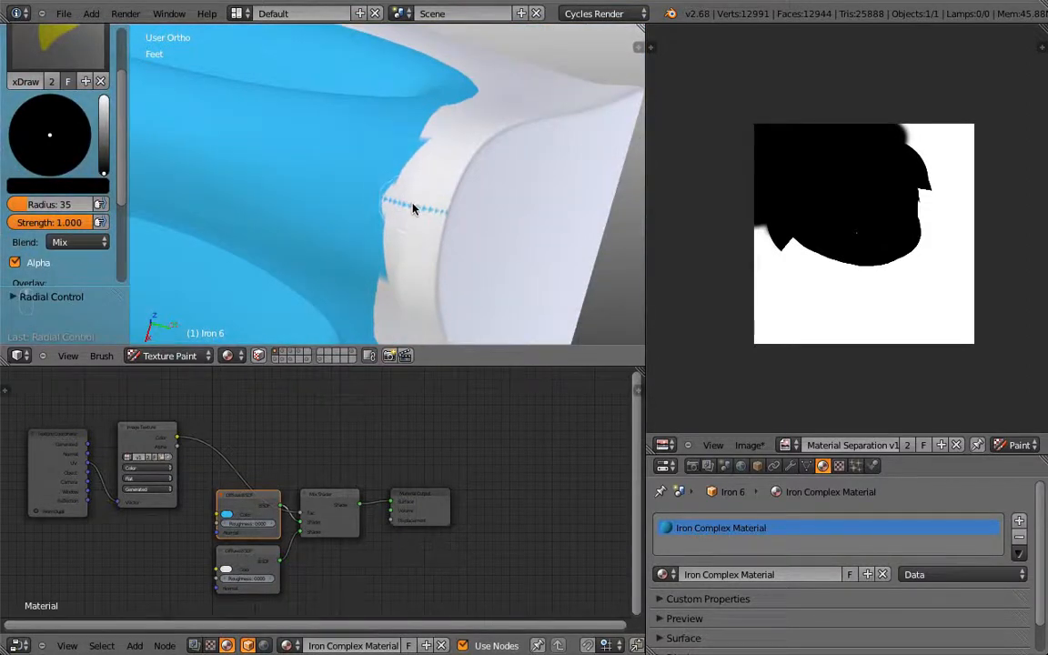
{"action": "scroll", "coordinate": [960, 212], "scroll_direction": "up", "scroll_amount": 3}
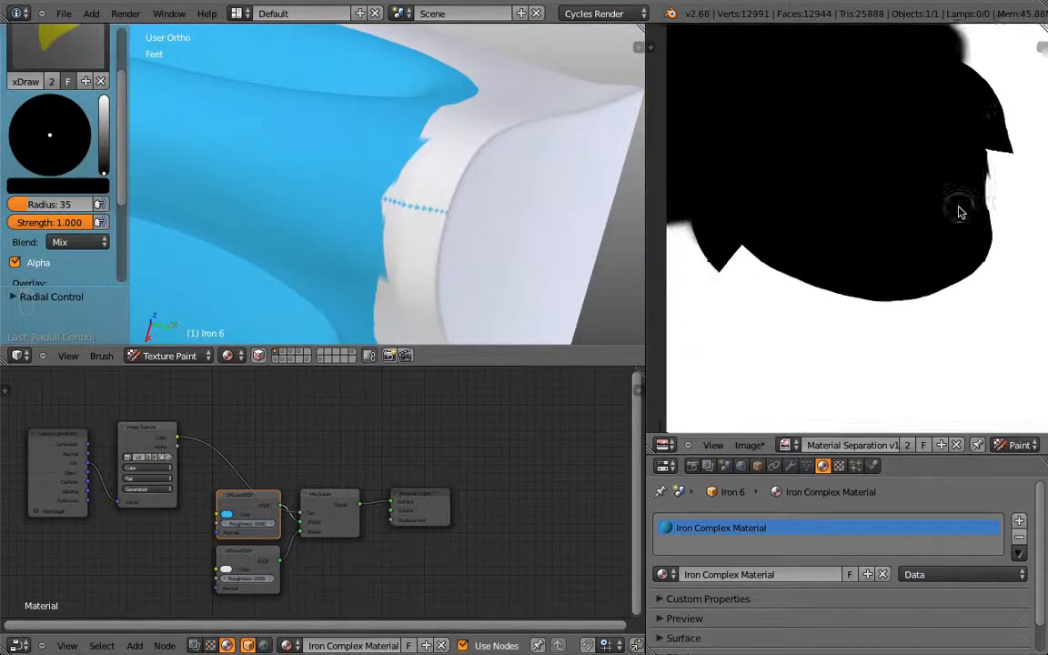
{"action": "scroll", "coordinate": [961, 212], "scroll_direction": "down", "scroll_amount": 2}
{"action": "key", "text": "Tab"}
Step: Show the image editor's brush settings in the N panel and set the paint colour to white
{"action": "middle_click_drag", "start_coordinate": [965, 184], "coordinate": [878, 199]}
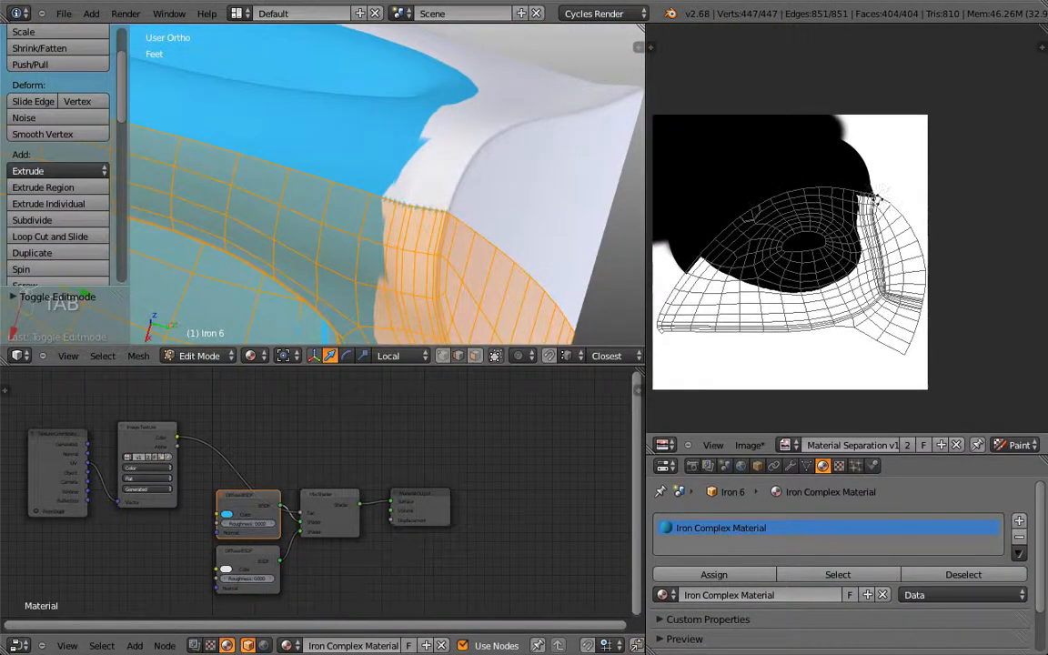
{"action": "scroll", "coordinate": [873, 196], "scroll_direction": "up", "scroll_amount": 5}
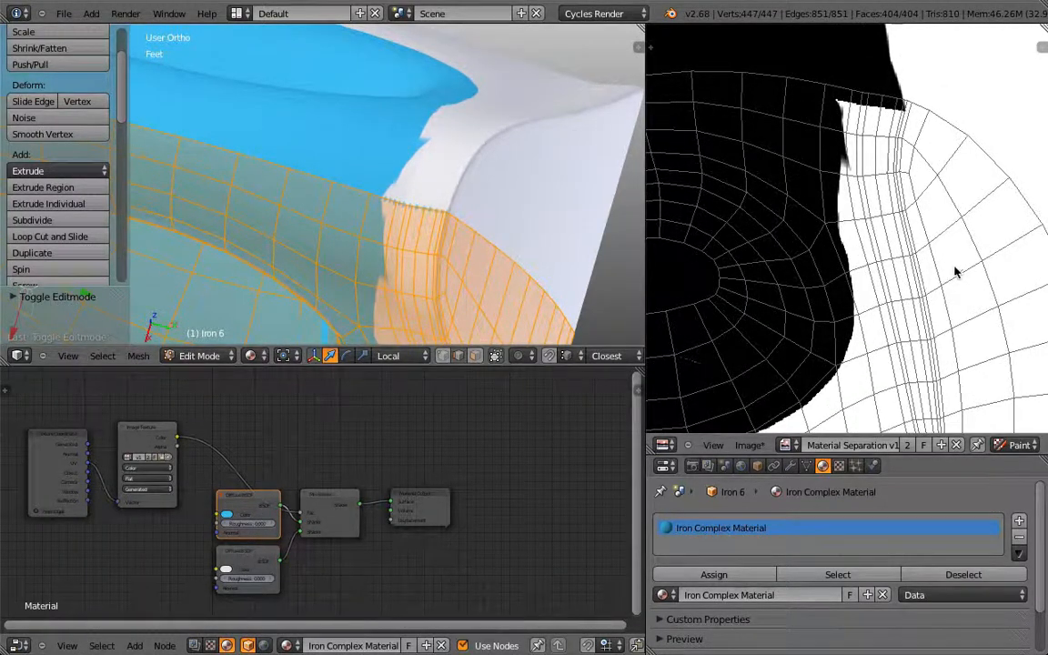
{"action": "key", "text": "n"}
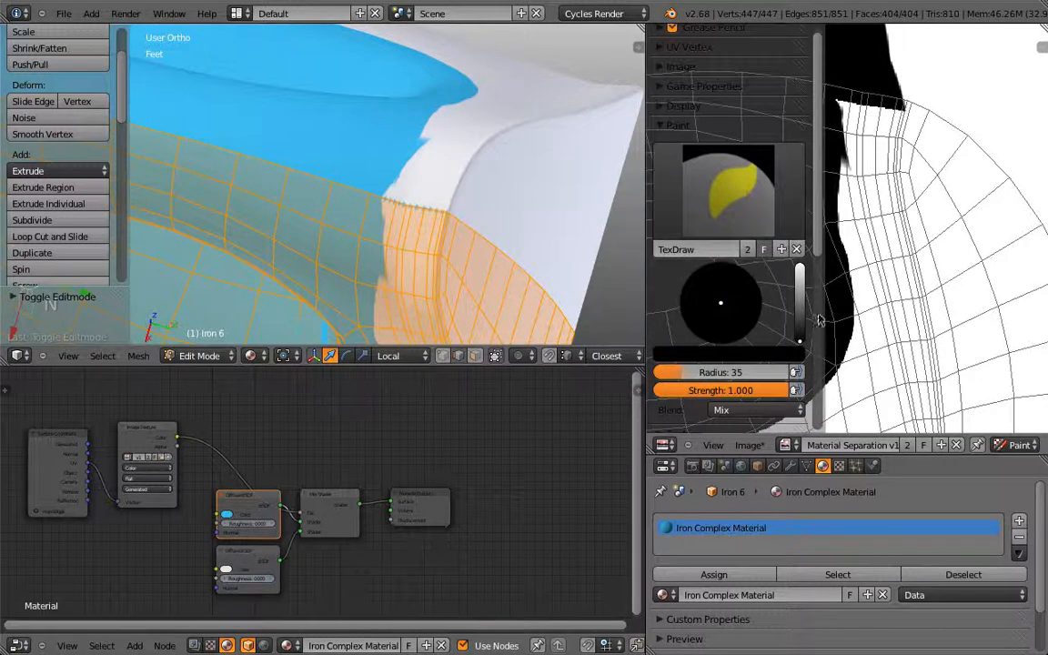
{"action": "left_click", "coordinate": [800, 268]}
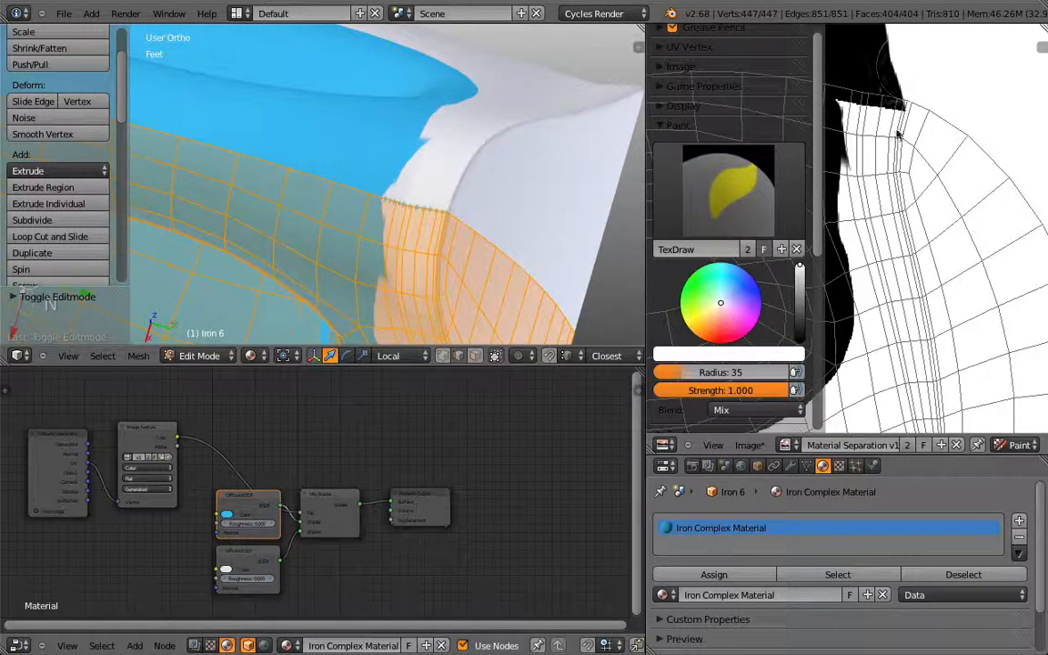
Step: Paint white over the black bumps along the mask's edge in the UV image
{"action": "middle_click_drag", "start_coordinate": [898, 134], "coordinate": [965, 197]}
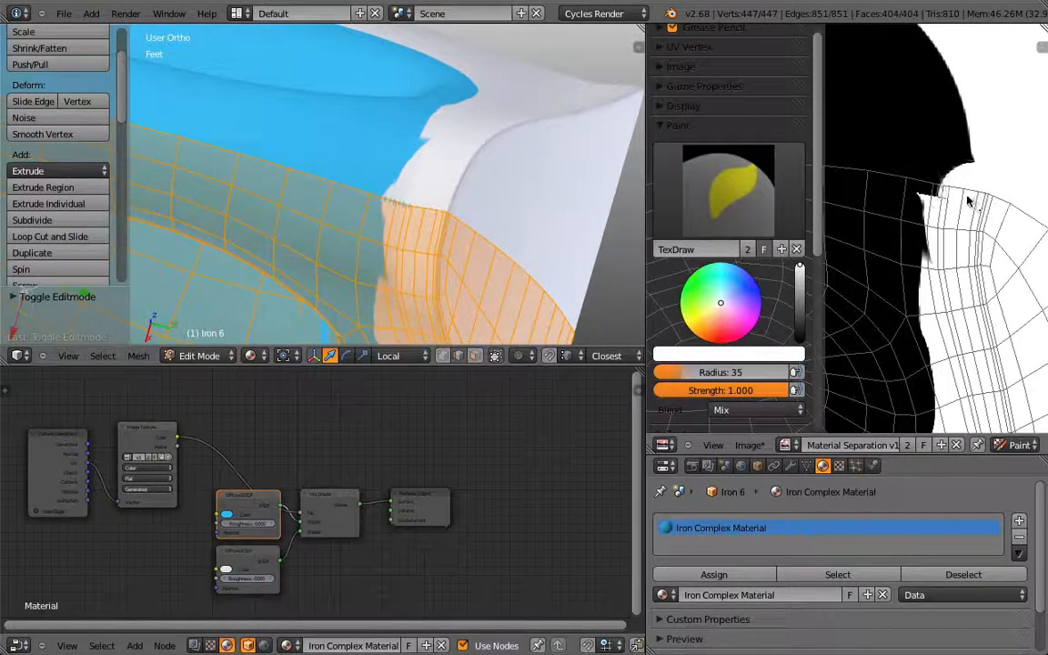
{"action": "mouse_move", "coordinate": [969, 201]}
{"action": "left_mouse_down"}
{"action": "mouse_move", "coordinate": [973, 168]}
{"action": "mouse_move", "coordinate": [953, 239]}
{"action": "mouse_move", "coordinate": [957, 334]}
{"action": "mouse_move", "coordinate": [973, 368]}
{"action": "mouse_move", "coordinate": [946, 295]}
{"action": "mouse_move", "coordinate": [943, 203]}
{"action": "left_mouse_up"}
{"action": "middle_click_drag", "start_coordinate": [963, 171], "coordinate": [936, 228]}
{"action": "scroll", "coordinate": [597, 234], "scroll_direction": "down", "scroll_amount": 2}
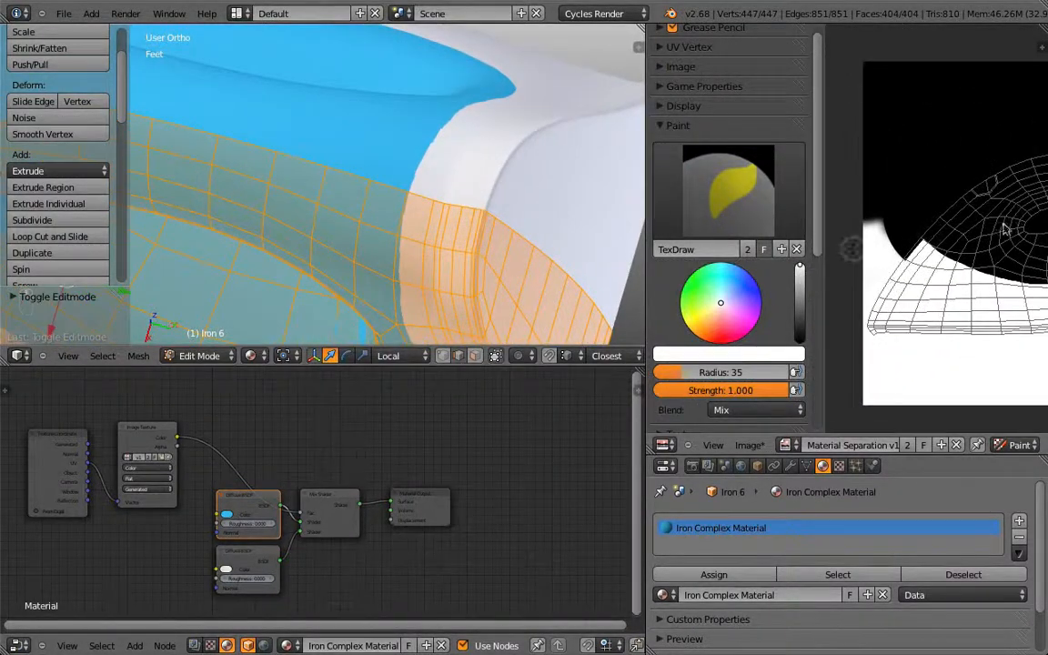
{"action": "scroll", "coordinate": [313, 232], "scroll_direction": "down", "scroll_amount": 4}
{"action": "middle_click_drag", "start_coordinate": [311, 236], "coordinate": [369, 194]}
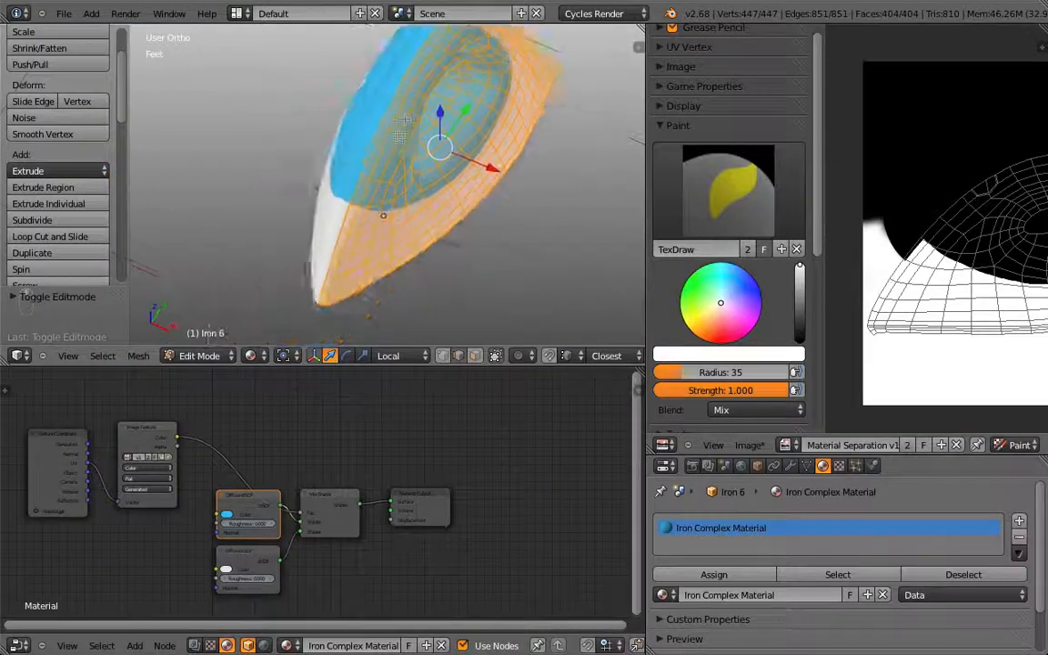
{"action": "scroll", "coordinate": [369, 194], "scroll_direction": "up", "scroll_amount": 5}
{"action": "scroll", "coordinate": [895, 265], "scroll_direction": "up", "scroll_amount": 5}
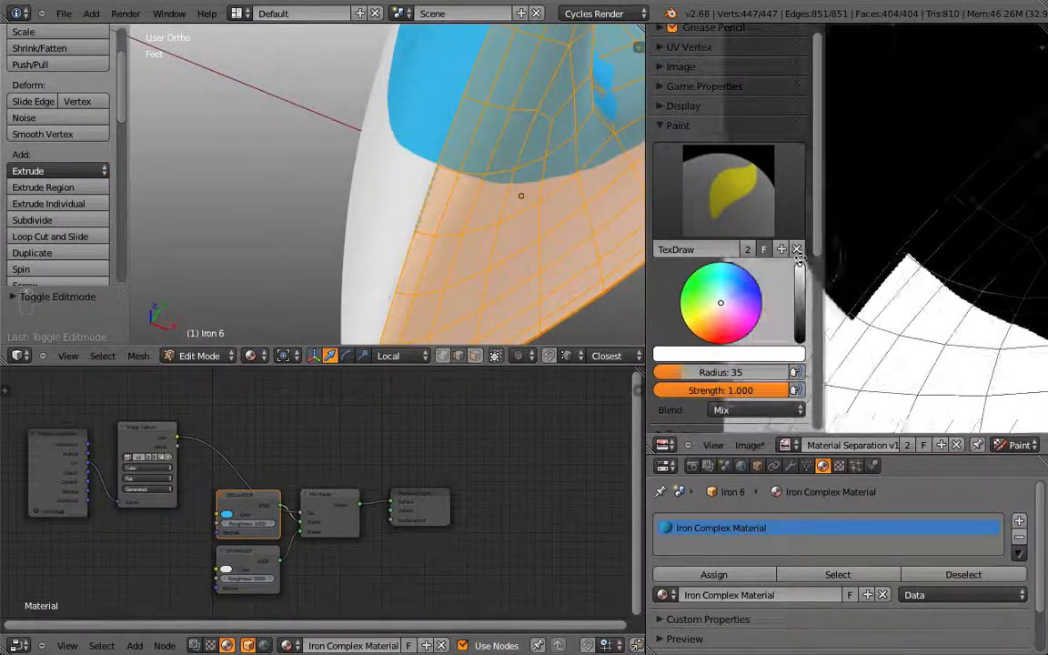
{"action": "left_click_drag", "start_coordinate": [891, 312], "coordinate": [917, 275]}
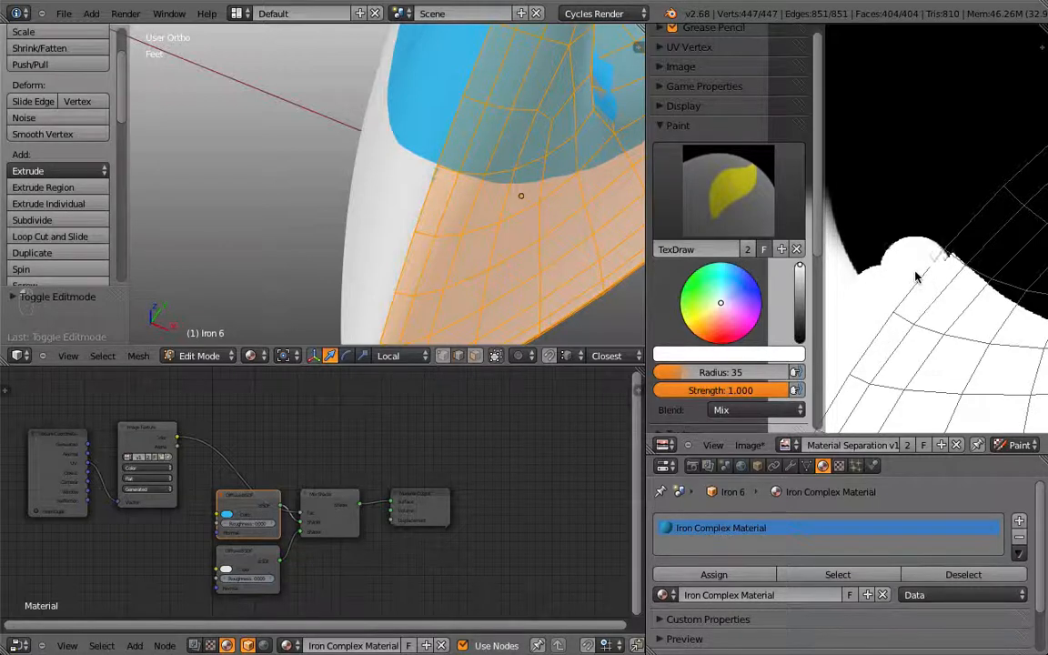
{"action": "scroll", "coordinate": [909, 287], "scroll_direction": "down", "scroll_amount": 5}
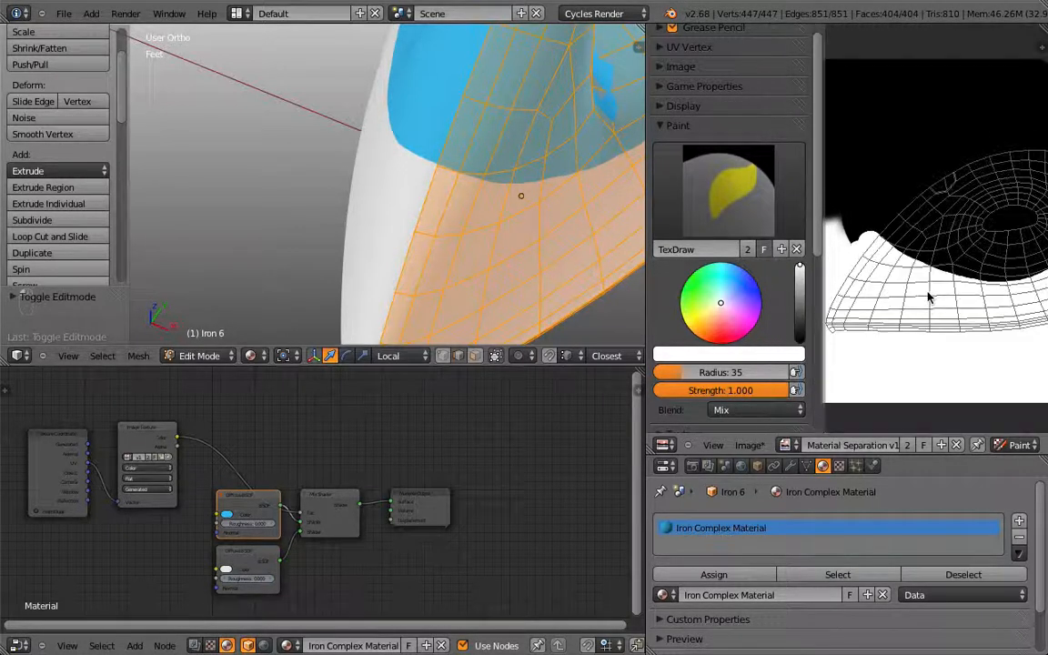
Step: Maximise the 3D view, return to Texture Paint, and centre the iron in right side view
{"action": "key", "text": "KP_Decimal"}
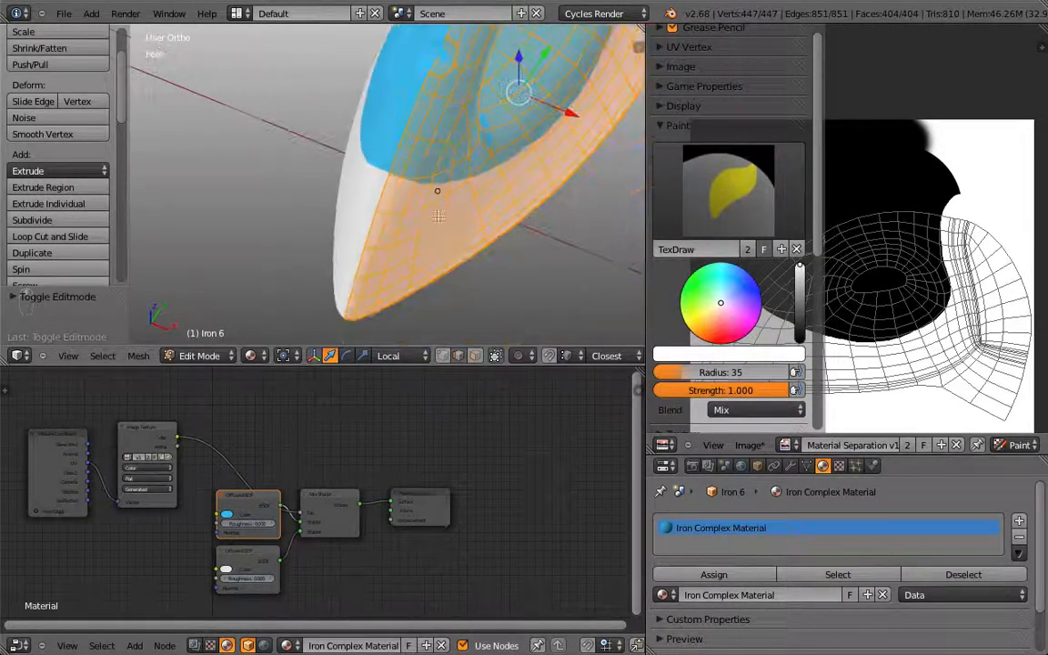
{"action": "key", "text": "space"}
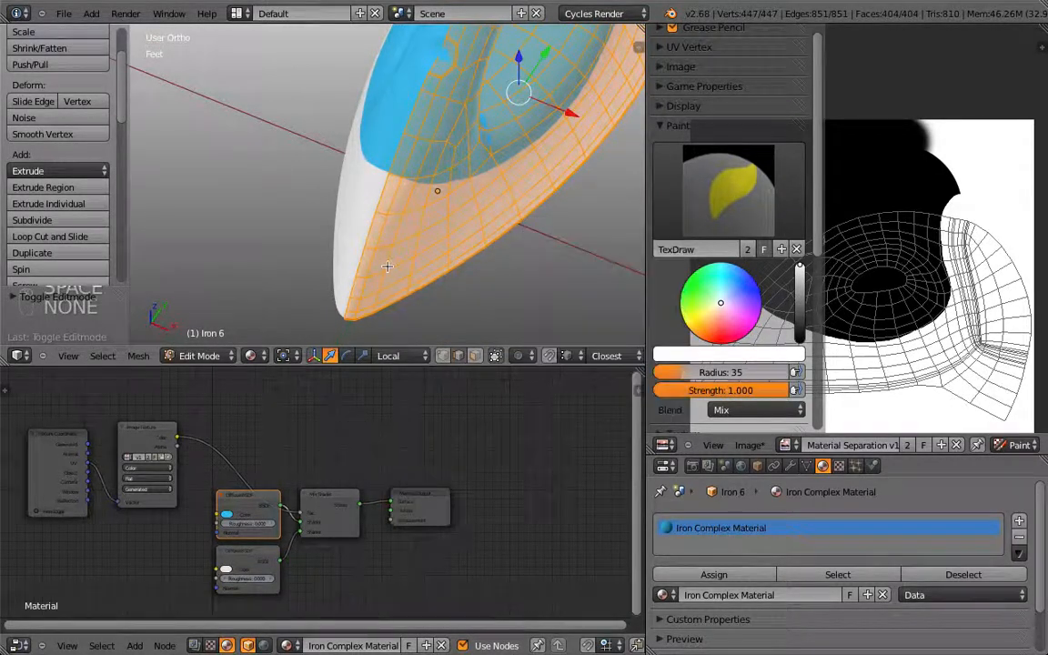
{"action": "key", "text": "shift+space"}
{"action": "key", "text": "Tab"}
{"action": "key", "text": "KP_3"}
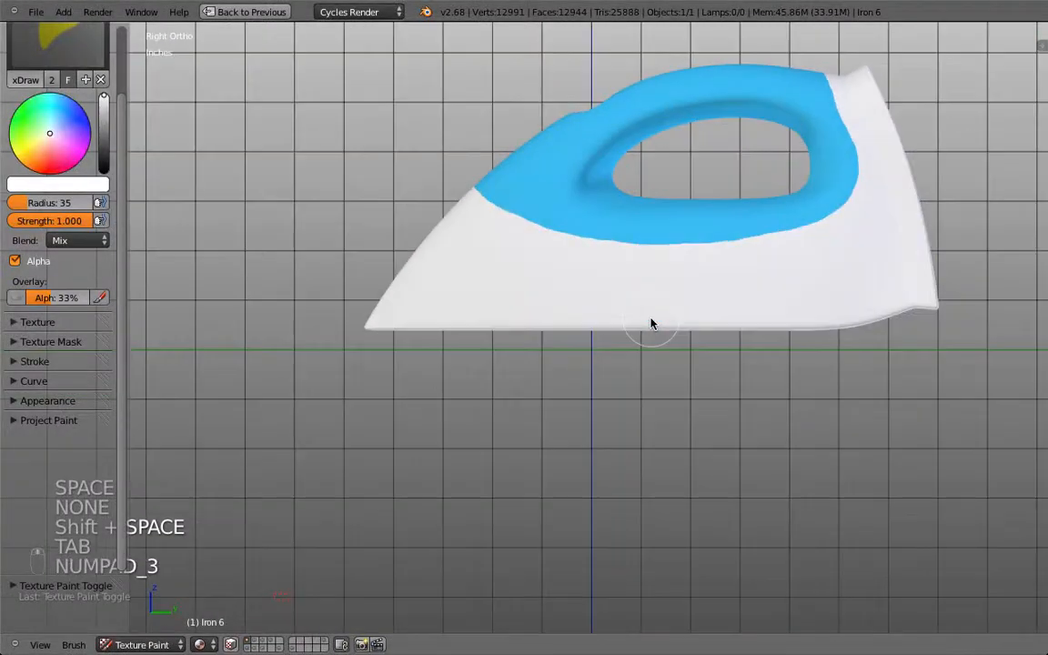
{"action": "middle_click_drag", "start_coordinate": [651, 322], "coordinate": [508, 386], "text": "shift"}
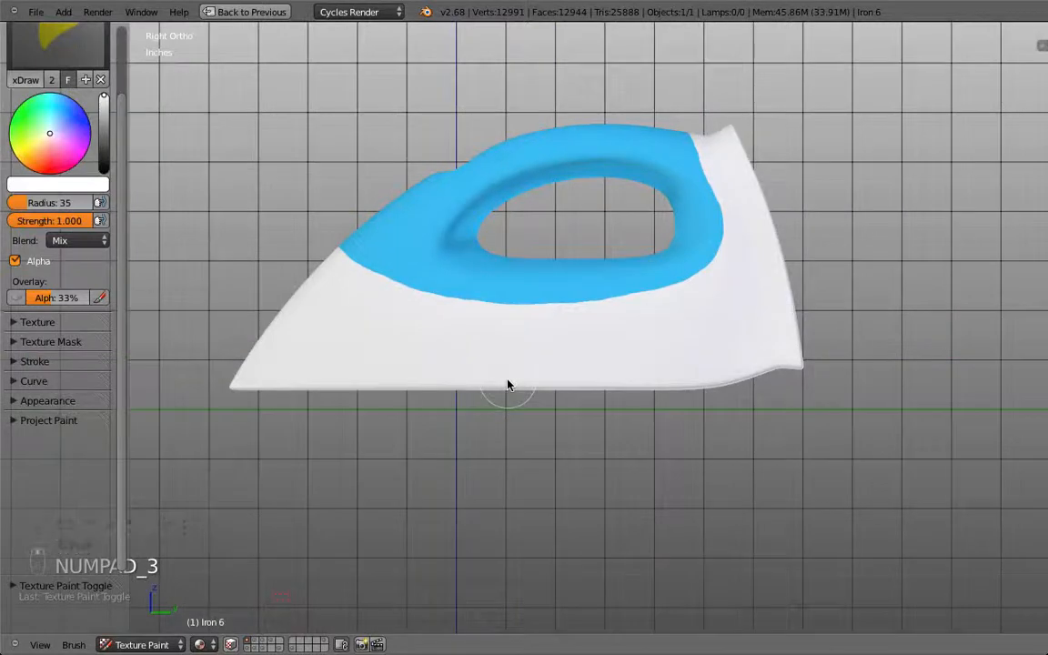
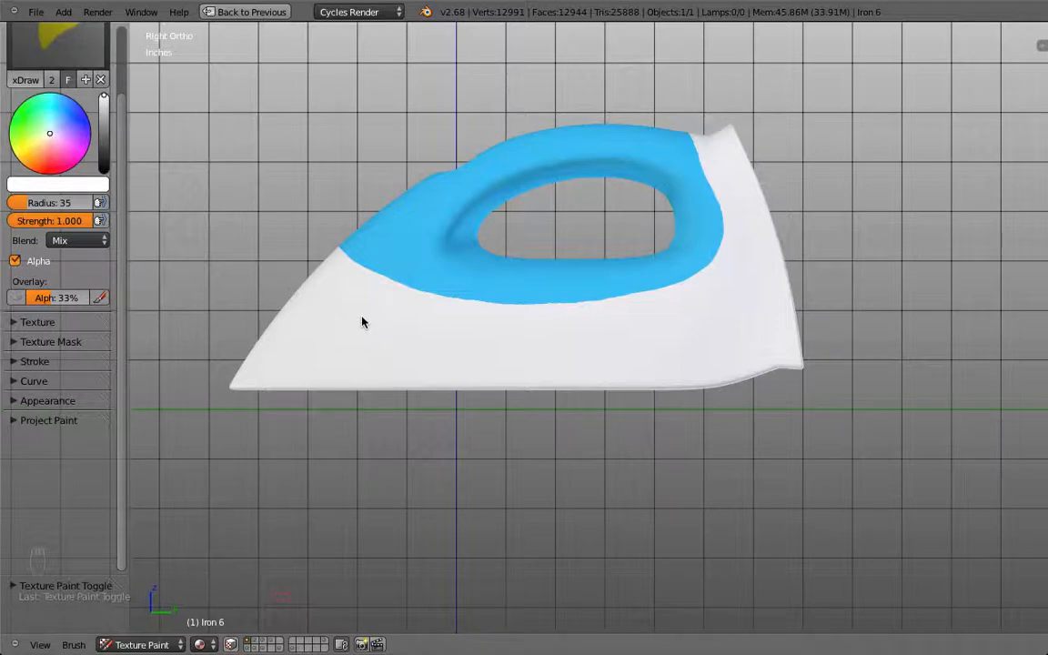
Step: Enable Smooth Stroke in the brush's Stroke settings, giving radius 75 and factor 0.900
{"action": "left_click", "coordinate": [13, 382]}
{"action": "left_click", "coordinate": [13, 382]}
{"action": "left_click", "coordinate": [14, 362]}
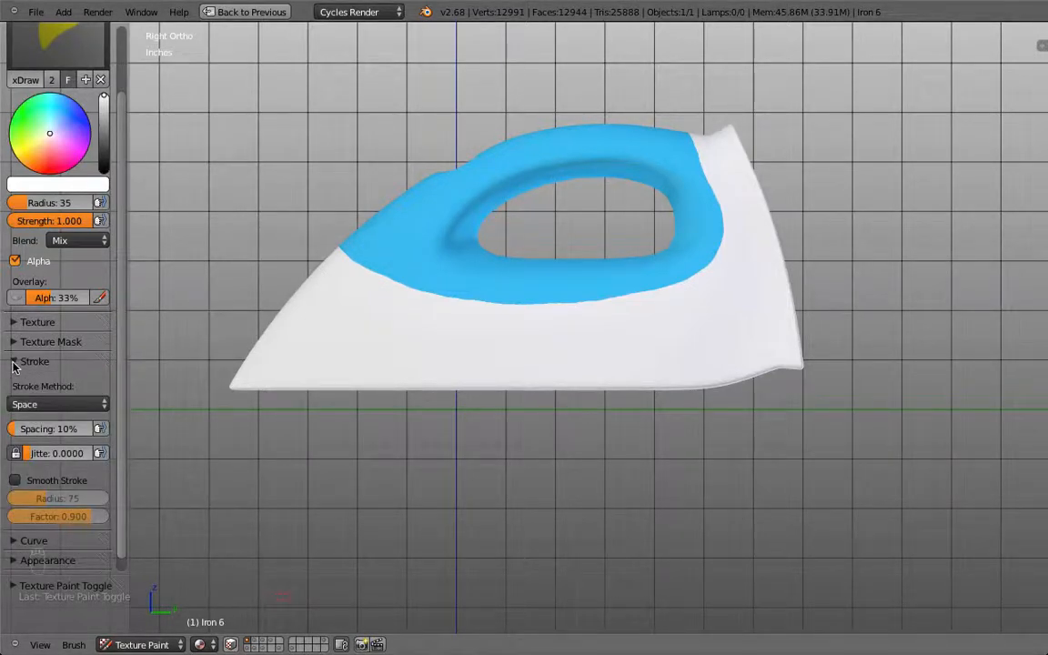
{"action": "left_click", "coordinate": [15, 482]}
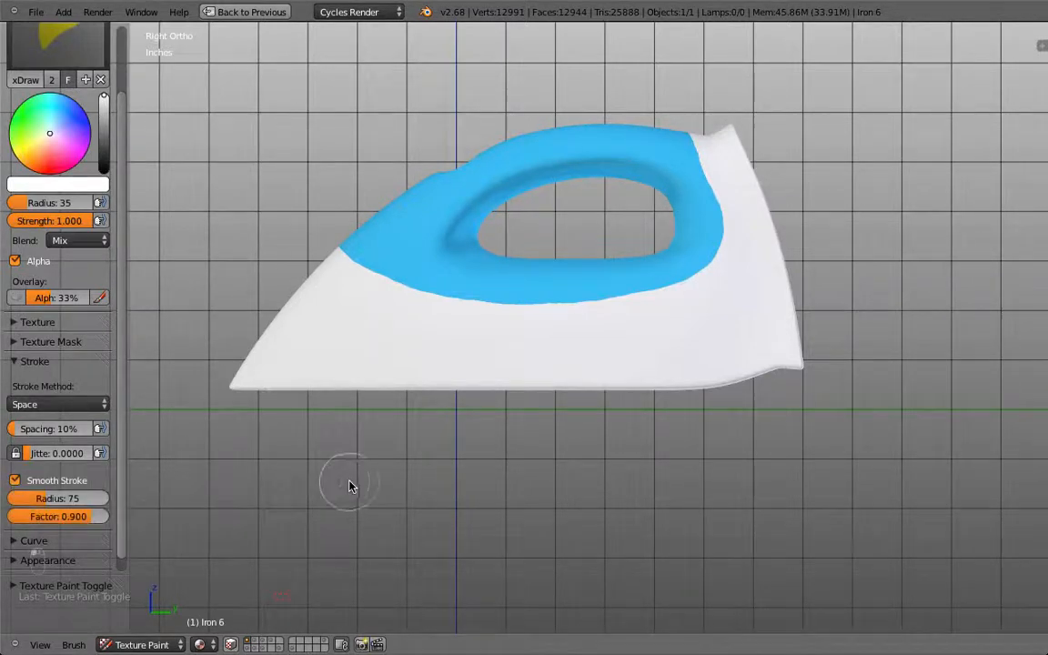
Step: Try smoothed test strokes in empty space, then set the paint colour to black
{"action": "left_click_drag", "start_coordinate": [359, 486], "coordinate": [460, 490]}
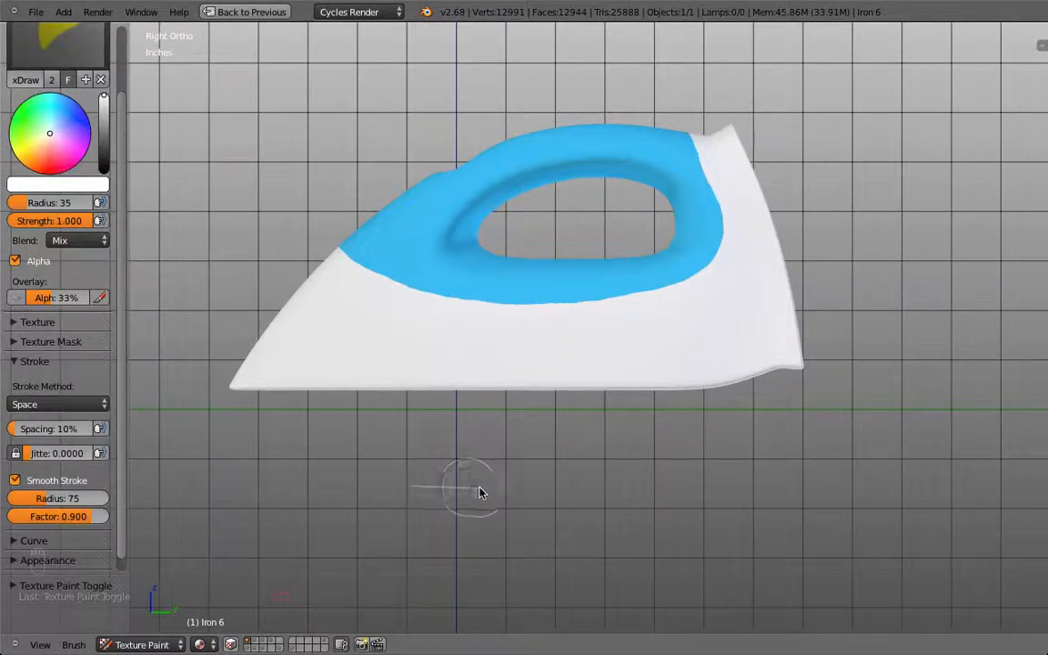
{"action": "mouse_move", "coordinate": [556, 491]}
{"action": "left_mouse_down"}
{"action": "mouse_move", "coordinate": [732, 488]}
{"action": "mouse_move", "coordinate": [700, 482]}
{"action": "left_mouse_up"}
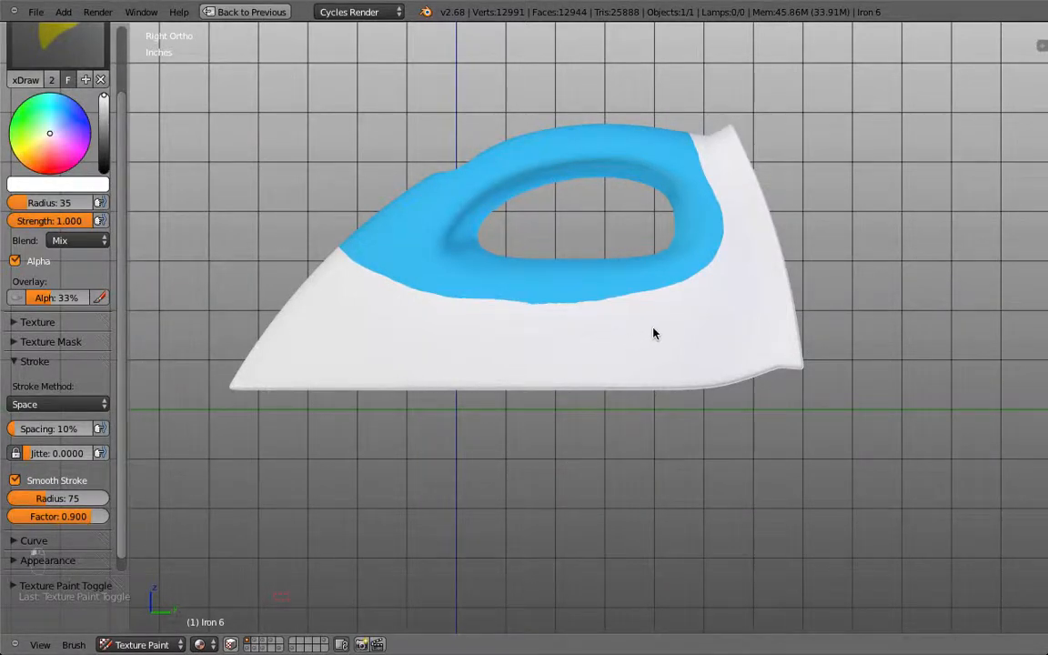
{"action": "left_click_drag", "start_coordinate": [100, 139], "coordinate": [104, 171]}
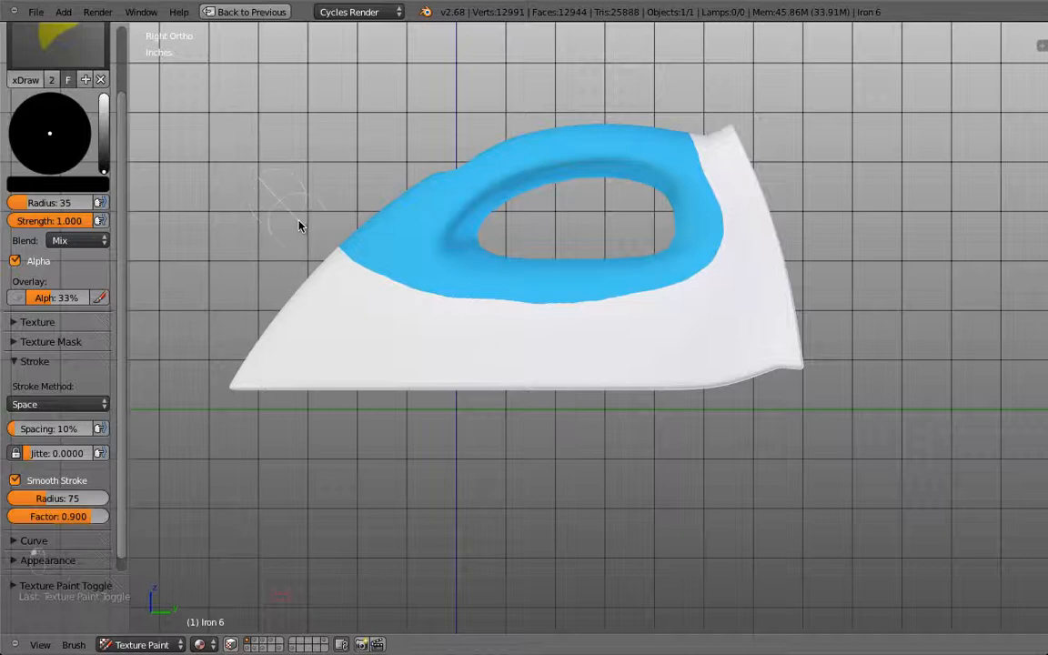
Step: Extend the blue down the body and up the handle's right side, then check from Right view
{"action": "mouse_move", "coordinate": [364, 278]}
{"action": "left_mouse_down"}
{"action": "mouse_move", "coordinate": [464, 307]}
{"action": "mouse_move", "coordinate": [586, 308]}
{"action": "mouse_move", "coordinate": [676, 290]}
{"action": "left_mouse_up"}
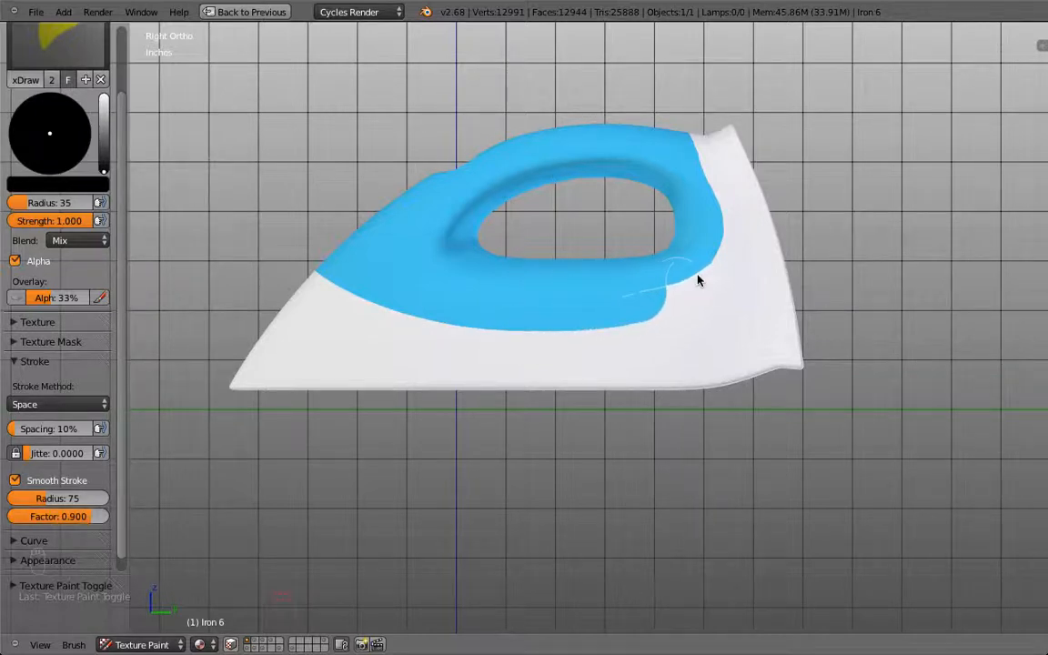
{"action": "mouse_move", "coordinate": [719, 258]}
{"action": "left_mouse_down"}
{"action": "mouse_move", "coordinate": [725, 217]}
{"action": "mouse_move", "coordinate": [704, 161]}
{"action": "left_mouse_up"}
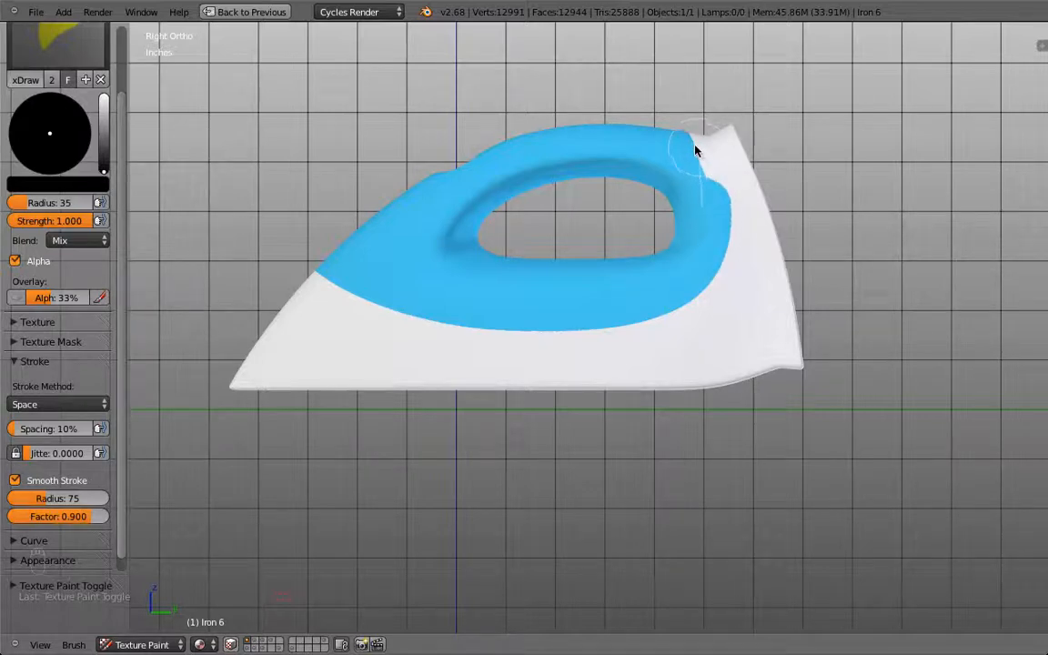
{"action": "left_click_drag", "start_coordinate": [673, 121], "coordinate": [625, 86]}
{"action": "middle_click_drag", "start_coordinate": [449, 96], "coordinate": [423, 136]}
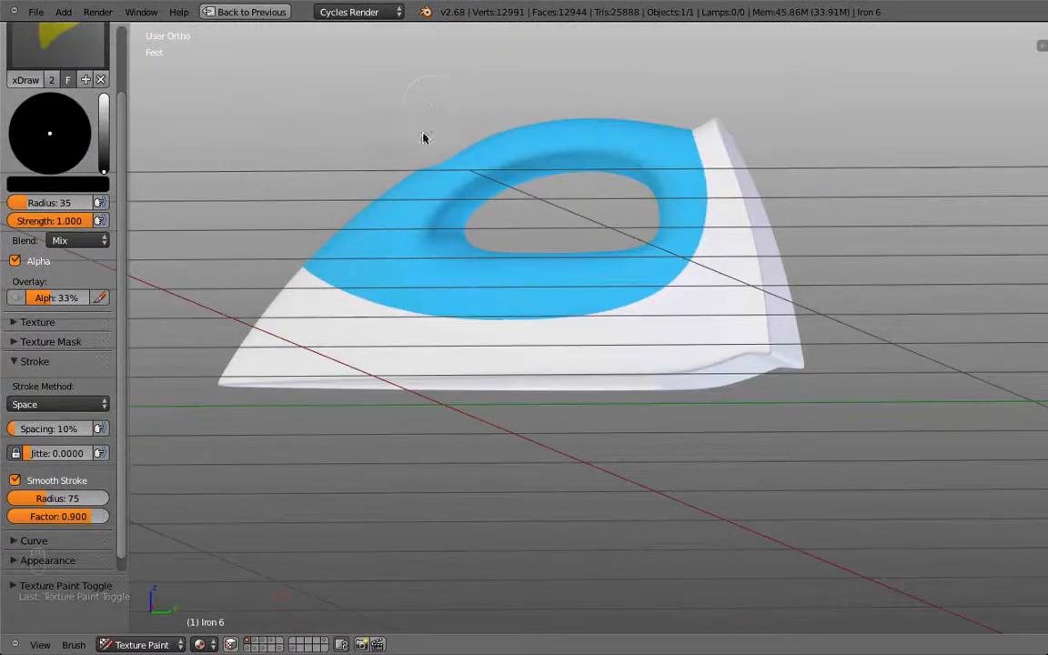
{"action": "key", "text": "KP_3"}
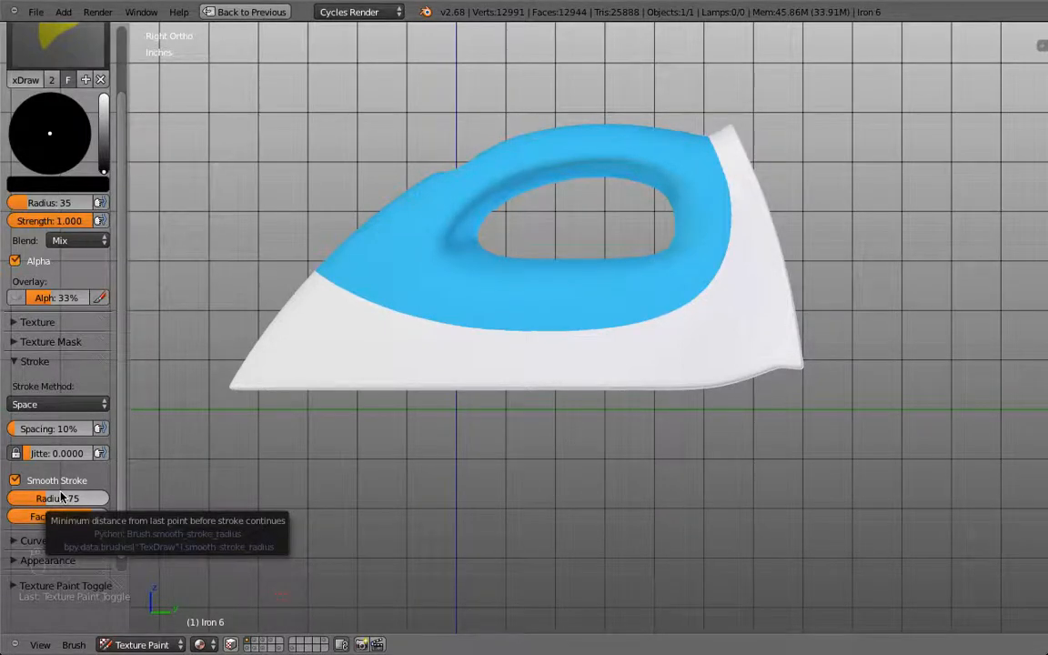
Step: Adjust the Smooth Stroke radius to 56 and the factor to 0.990
{"action": "mouse_move", "coordinate": [63, 506]}
{"action": "left_mouse_down"}
{"action": "mouse_move", "coordinate": [41, 506]}
{"action": "mouse_move", "coordinate": [118, 498]}
{"action": "mouse_move", "coordinate": [102, 498]}
{"action": "left_mouse_up"}
{"action": "mouse_move", "coordinate": [386, 524]}
{"action": "left_mouse_down"}
{"action": "mouse_move", "coordinate": [847, 517]}
{"action": "mouse_move", "coordinate": [915, 482]}
{"action": "mouse_move", "coordinate": [980, 400]}
{"action": "left_mouse_up"}
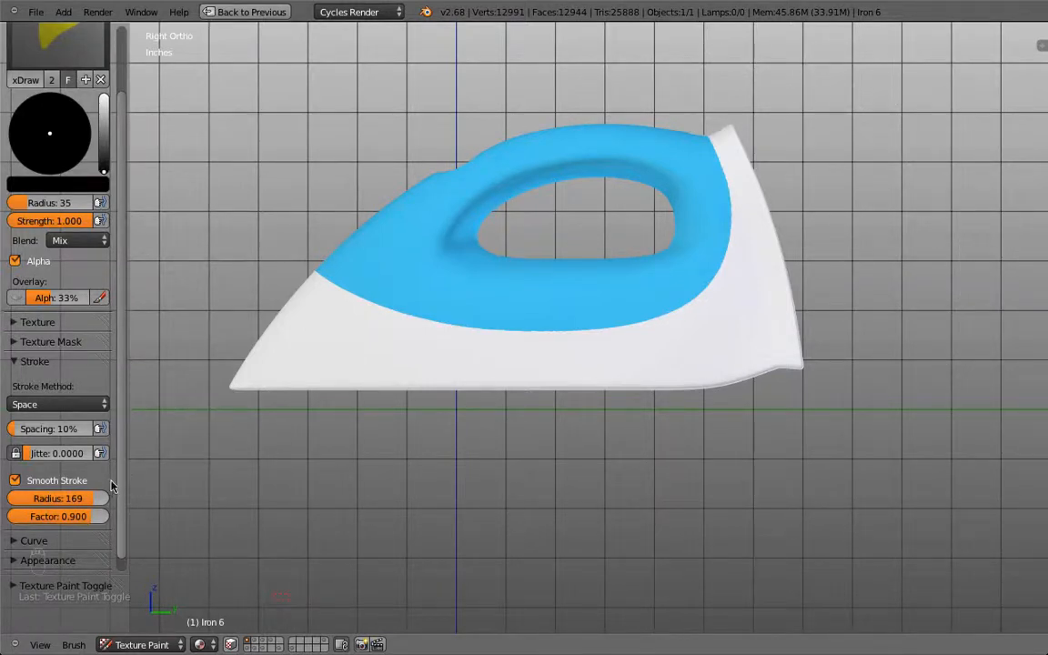
{"action": "mouse_move", "coordinate": [59, 499]}
{"action": "left_mouse_down"}
{"action": "mouse_move", "coordinate": [41, 498]}
{"action": "mouse_move", "coordinate": [86, 512]}
{"action": "left_mouse_up"}
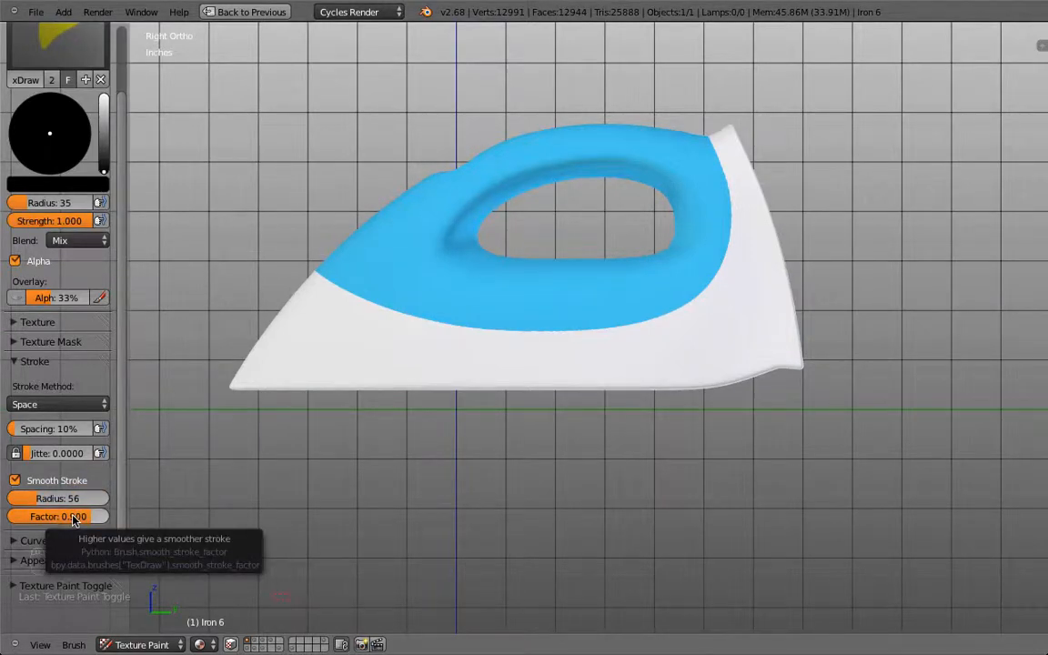
{"action": "left_click_drag", "start_coordinate": [72, 525], "coordinate": [222, 479]}
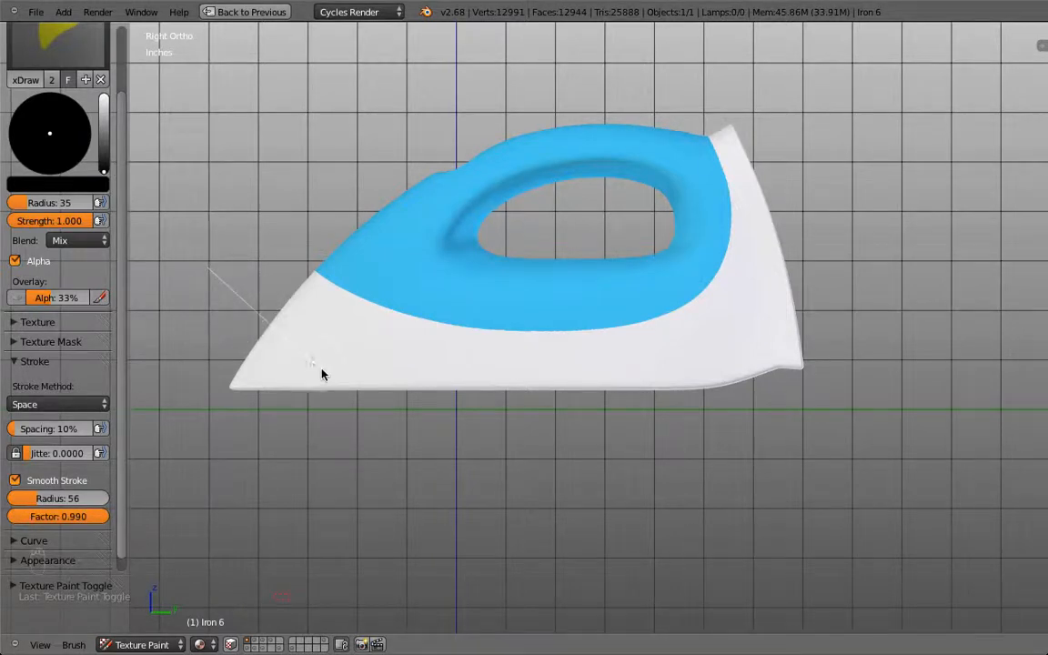
Step: Paint trial blue strokes along the iron's tip and base, and set the smoothing factor to 0.9
{"action": "mouse_move", "coordinate": [413, 441]}
{"action": "left_mouse_down"}
{"action": "mouse_move", "coordinate": [602, 538]}
{"action": "mouse_move", "coordinate": [701, 571]}
{"action": "mouse_move", "coordinate": [893, 584]}
{"action": "mouse_move", "coordinate": [978, 554]}
{"action": "left_mouse_up"}
{"action": "left_click_drag", "start_coordinate": [92, 522], "coordinate": [54, 523]}
{"action": "mouse_move", "coordinate": [183, 268]}
{"action": "left_mouse_down"}
{"action": "mouse_move", "coordinate": [285, 363]}
{"action": "mouse_move", "coordinate": [371, 387]}
{"action": "left_mouse_up"}
{"action": "left_click_drag", "start_coordinate": [460, 371], "coordinate": [585, 374]}
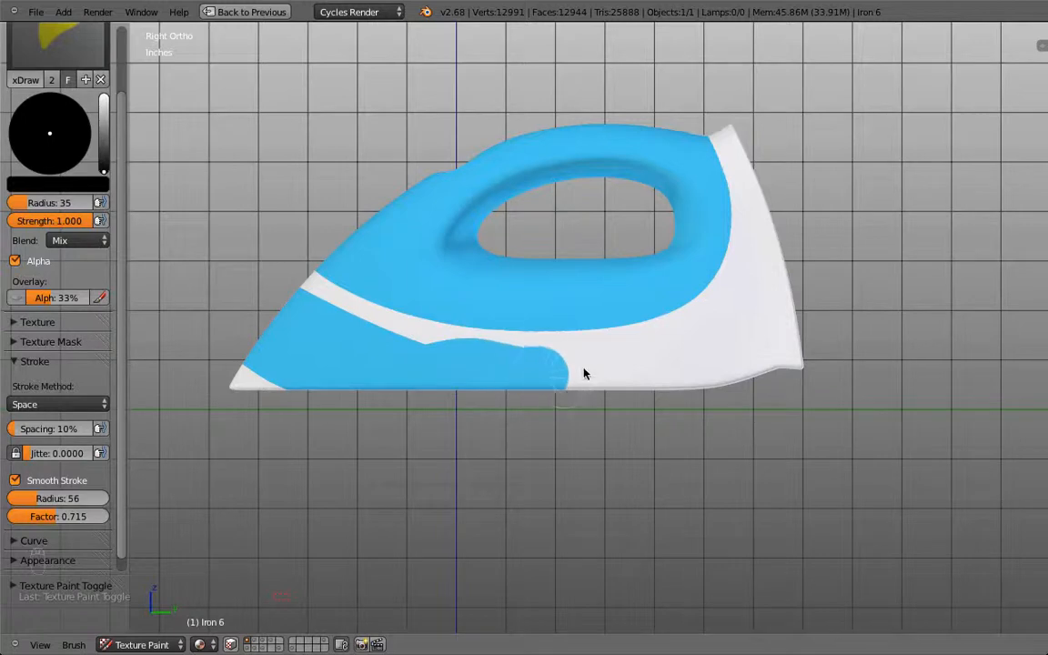
{"action": "left_click_drag", "start_coordinate": [667, 387], "coordinate": [668, 388]}
{"action": "left_click", "coordinate": [60, 517]}
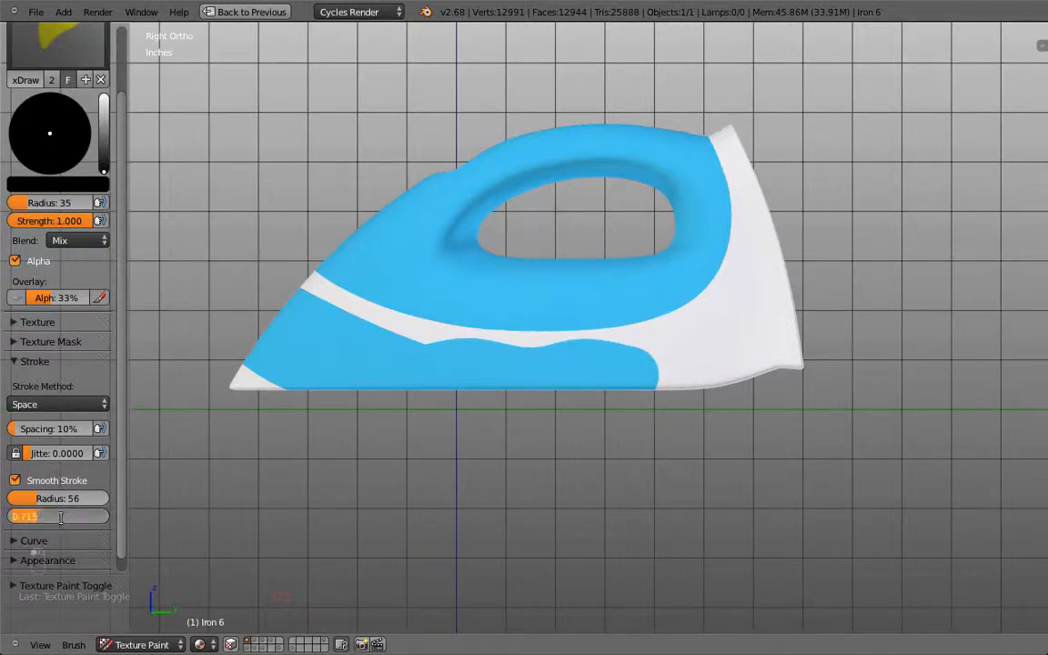
{"action": "type", "text": "0.9"}
{"action": "key", "text": "Return"}
Step: Switch to white and paint the base's blue band and slivers back to white, undoing stray strokes
{"action": "left_click_drag", "start_coordinate": [107, 157], "coordinate": [104, 97]}
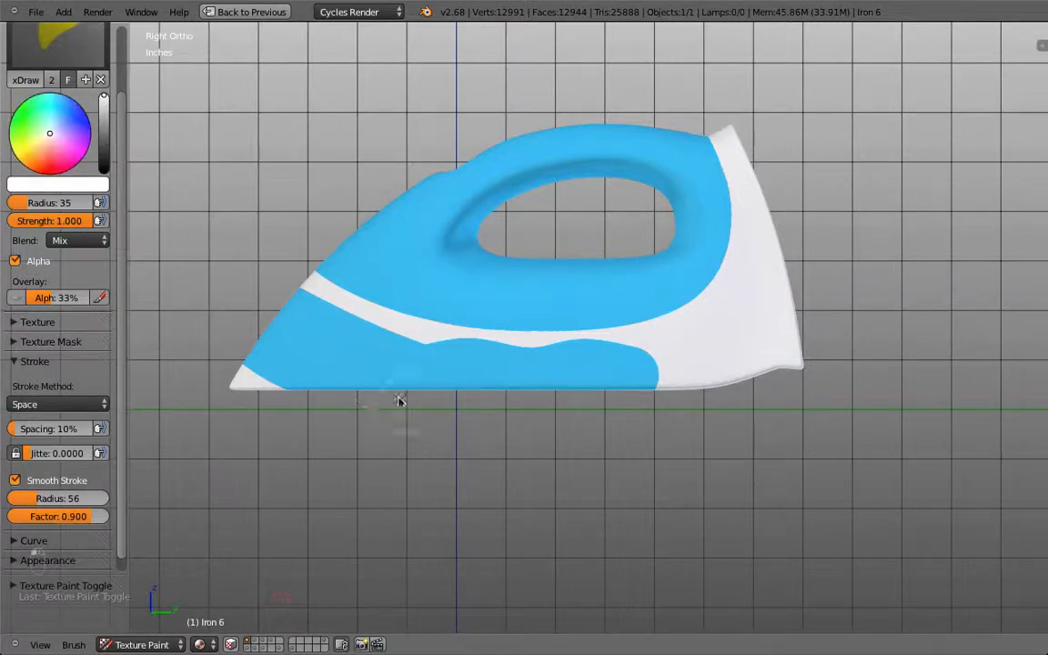
{"action": "mouse_move", "coordinate": [376, 338]}
{"action": "left_mouse_down"}
{"action": "mouse_move", "coordinate": [449, 354]}
{"action": "mouse_move", "coordinate": [574, 361]}
{"action": "left_mouse_up"}
{"action": "left_click_drag", "start_coordinate": [638, 353], "coordinate": [718, 330]}
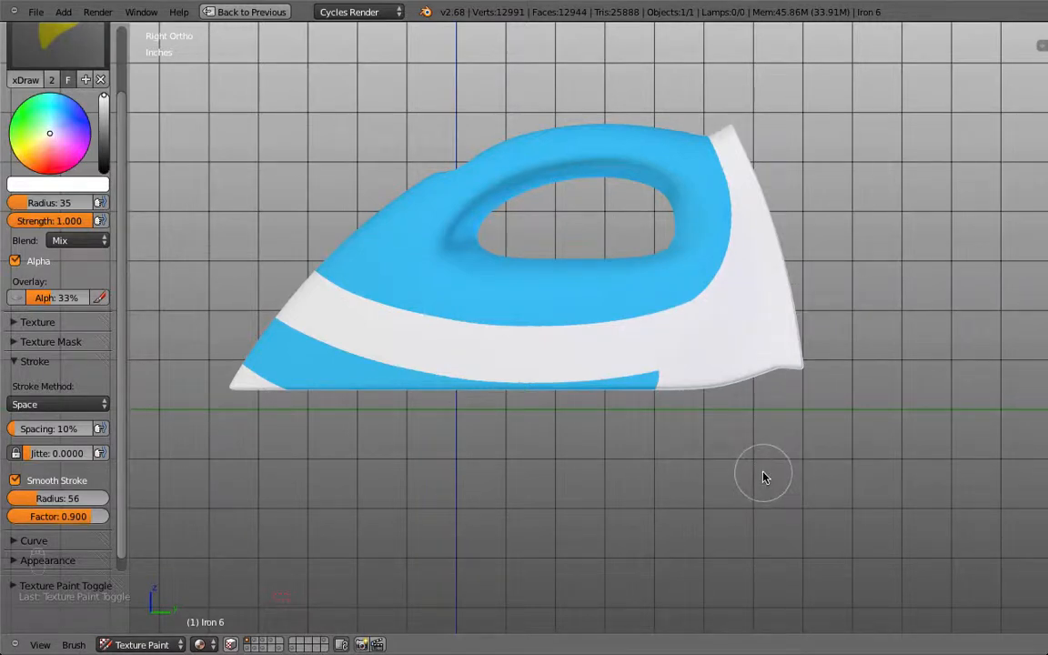
{"action": "key", "text": "ctrl+z"}
{"action": "mouse_move", "coordinate": [654, 356]}
{"action": "left_mouse_down"}
{"action": "mouse_move", "coordinate": [528, 411]}
{"action": "mouse_move", "coordinate": [257, 398]}
{"action": "mouse_move", "coordinate": [145, 227]}
{"action": "left_mouse_up"}
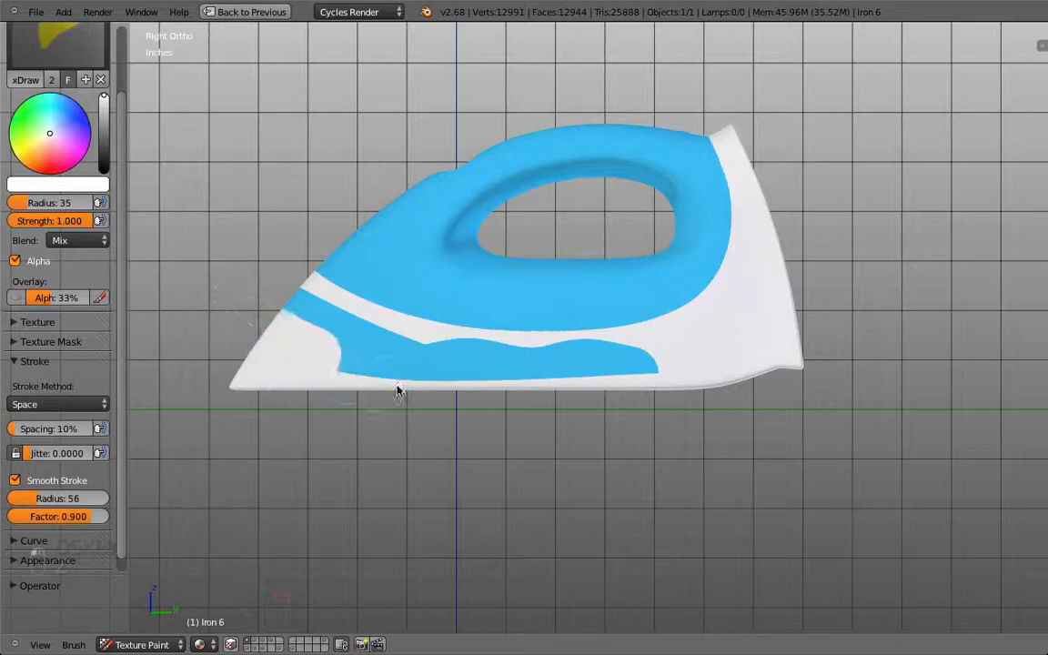
{"action": "mouse_move", "coordinate": [398, 391]}
{"action": "left_mouse_down"}
{"action": "mouse_move", "coordinate": [578, 388]}
{"action": "mouse_move", "coordinate": [762, 360]}
{"action": "left_mouse_up"}
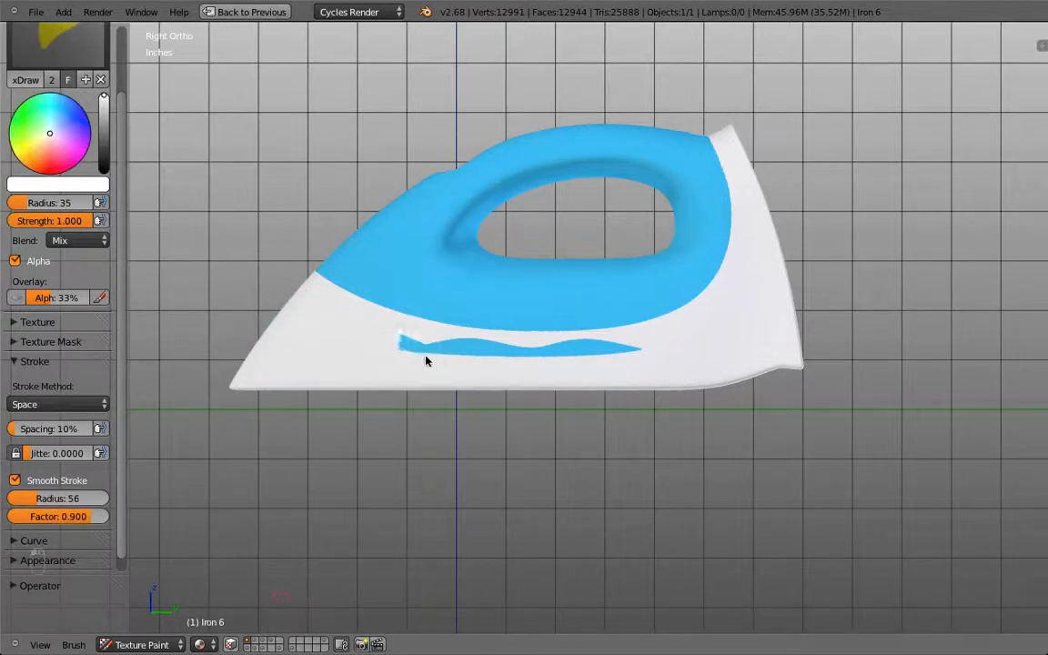
{"action": "left_click_drag", "start_coordinate": [519, 371], "coordinate": [647, 377]}
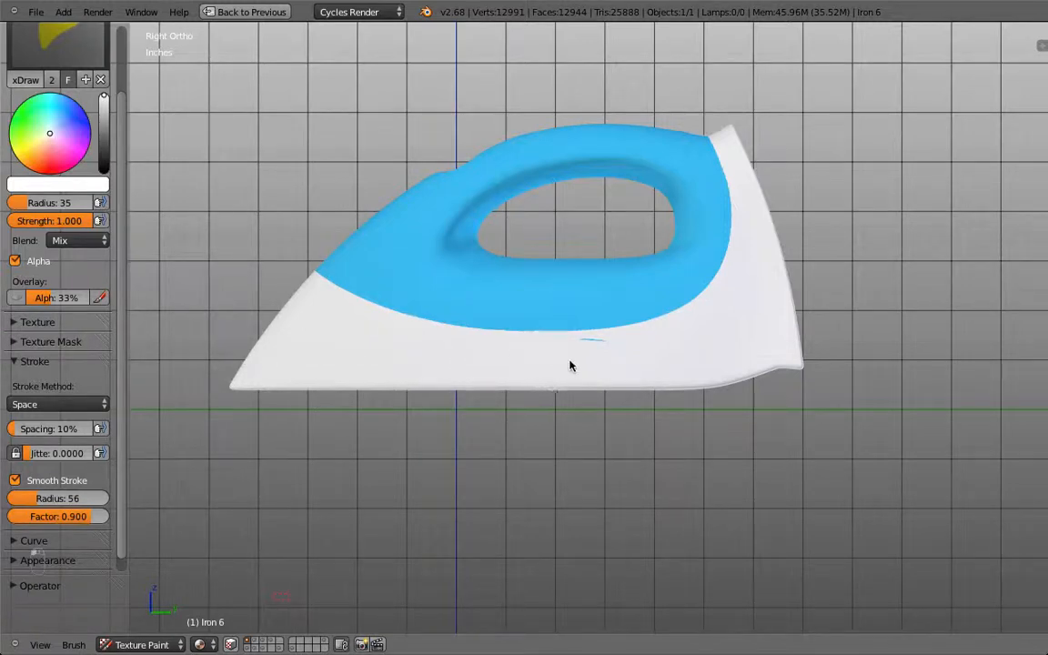
{"action": "left_click_drag", "start_coordinate": [605, 359], "coordinate": [626, 353]}
{"action": "key", "text": "super+z"}
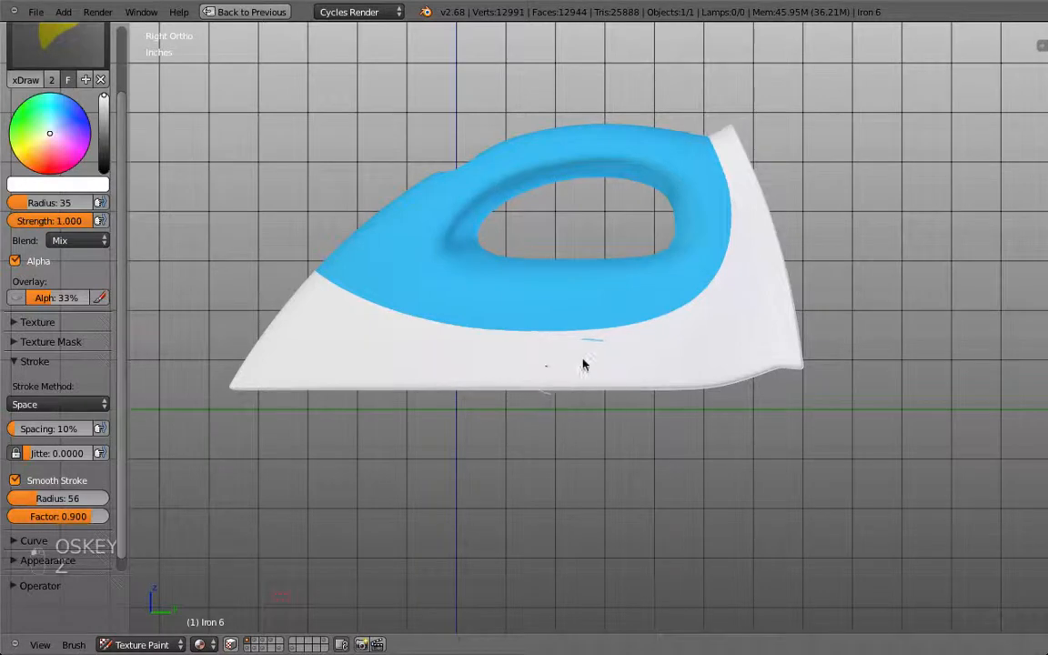
{"action": "left_click_drag", "start_coordinate": [616, 360], "coordinate": [677, 372]}
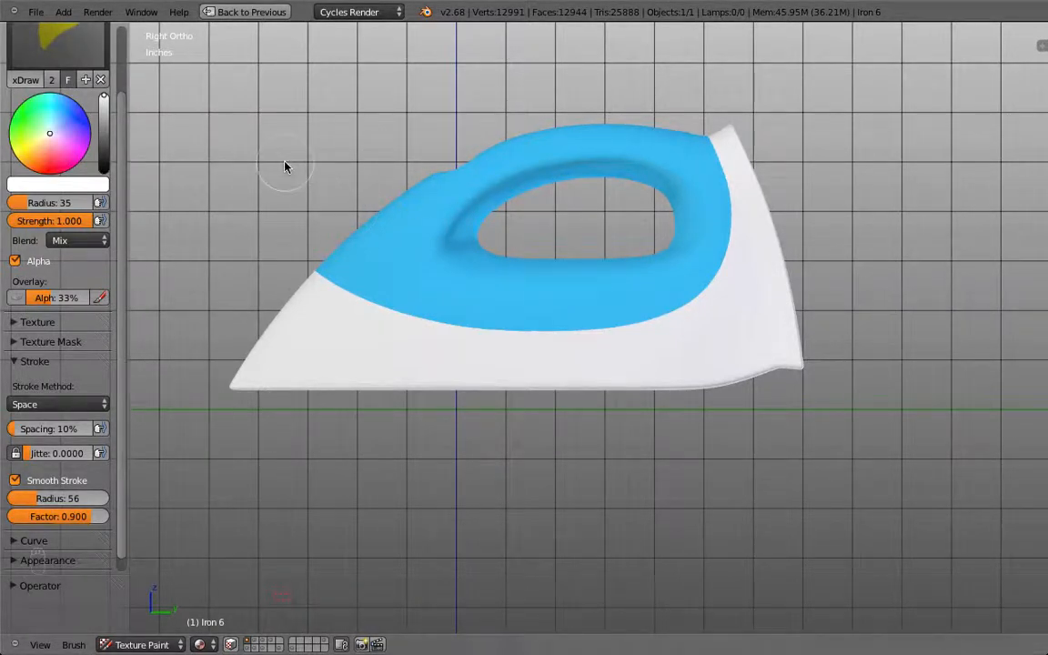
Step: Browse the Editing, Interface and Input tabs of User Preferences, then close it
{"action": "left_click", "coordinate": [36, 12]}
{"action": "left_click", "coordinate": [82, 170]}
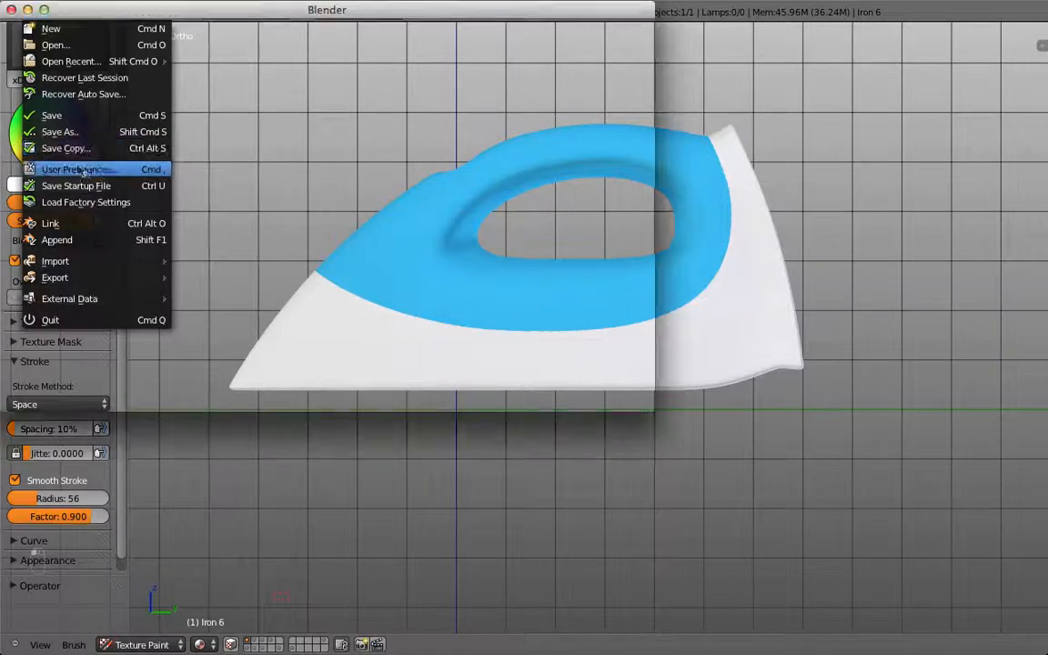
{"action": "left_click", "coordinate": [137, 34]}
{"action": "left_click", "coordinate": [76, 35]}
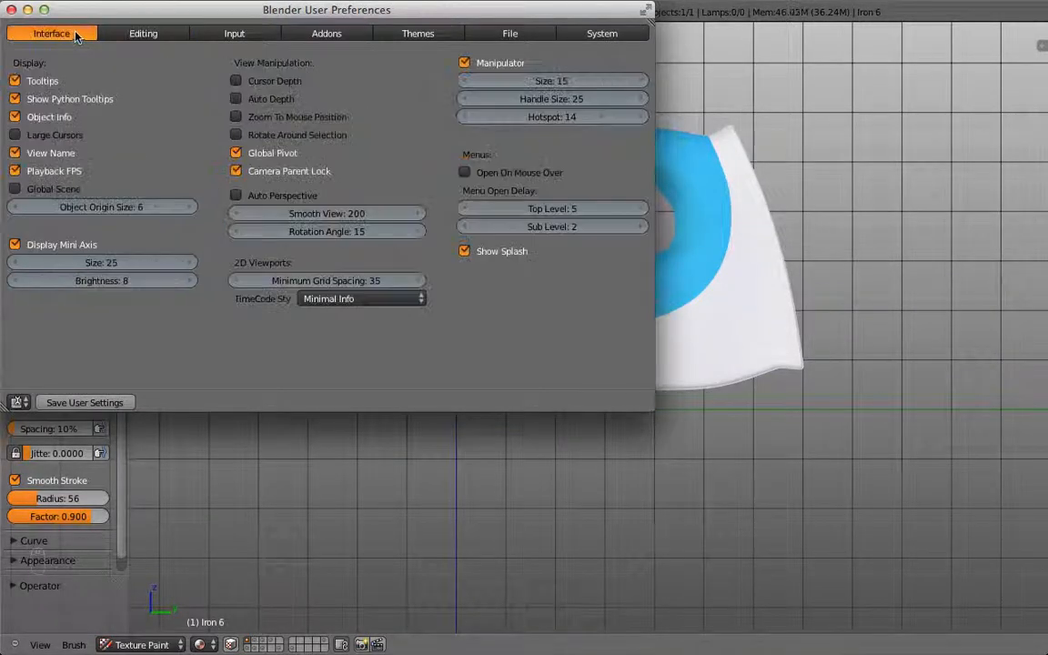
{"action": "left_click", "coordinate": [238, 34]}
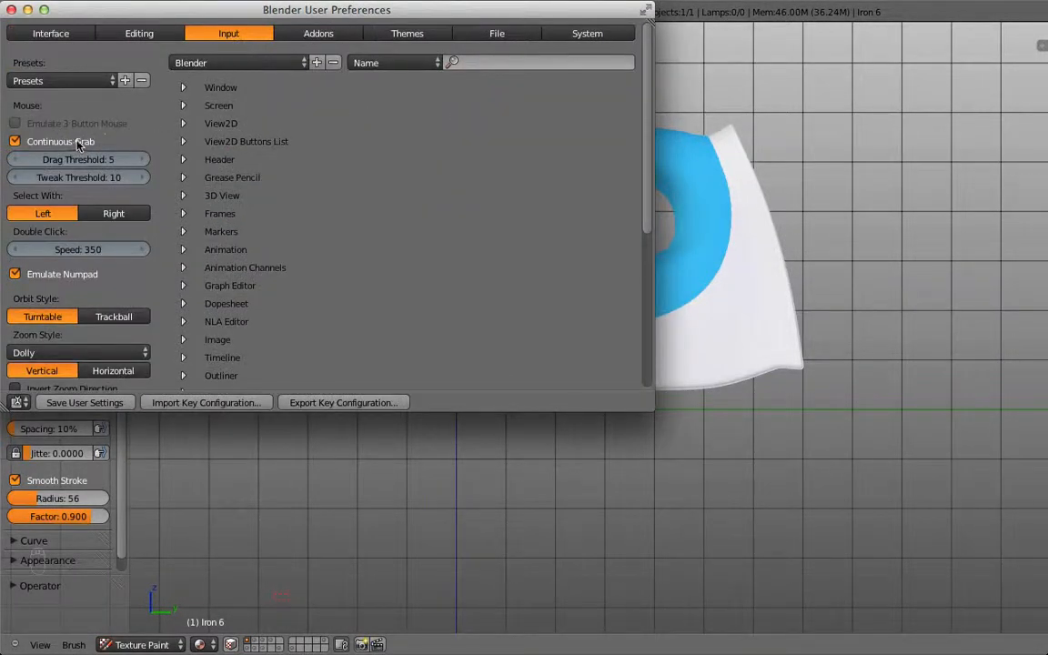
{"action": "left_click", "coordinate": [11, 9]}
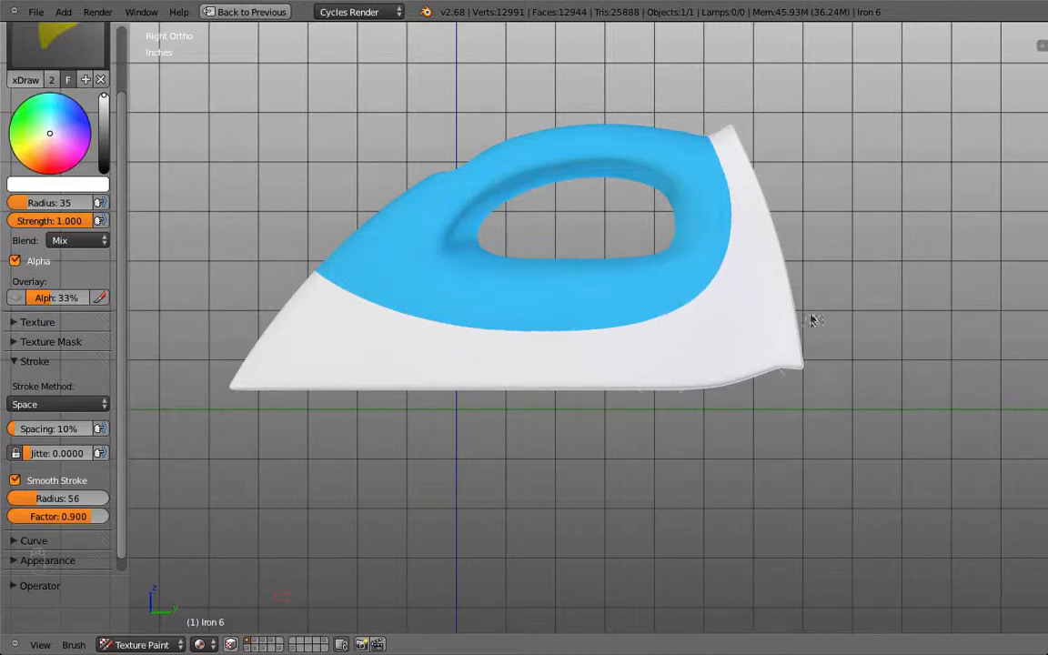
Step: Orbit the iron, restore the multi-panel layout, and maximise the mask image area
{"action": "middle_click_drag", "start_coordinate": [907, 281], "coordinate": [888, 295]}
{"action": "key", "text": "shift+space"}
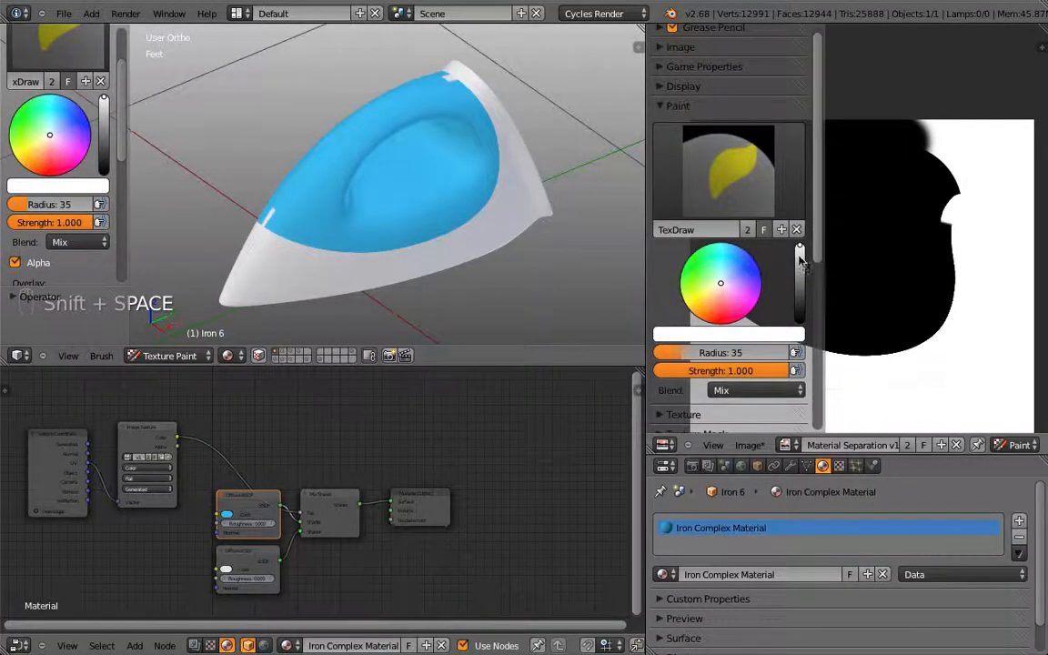
{"action": "key", "text": "shift+space"}
Step: Pan the mask image and enter Edit Mode so the iron's UV layout overlays the maximised image
{"action": "scroll", "coordinate": [488, 516], "scroll_direction": "up", "scroll_amount": 3}
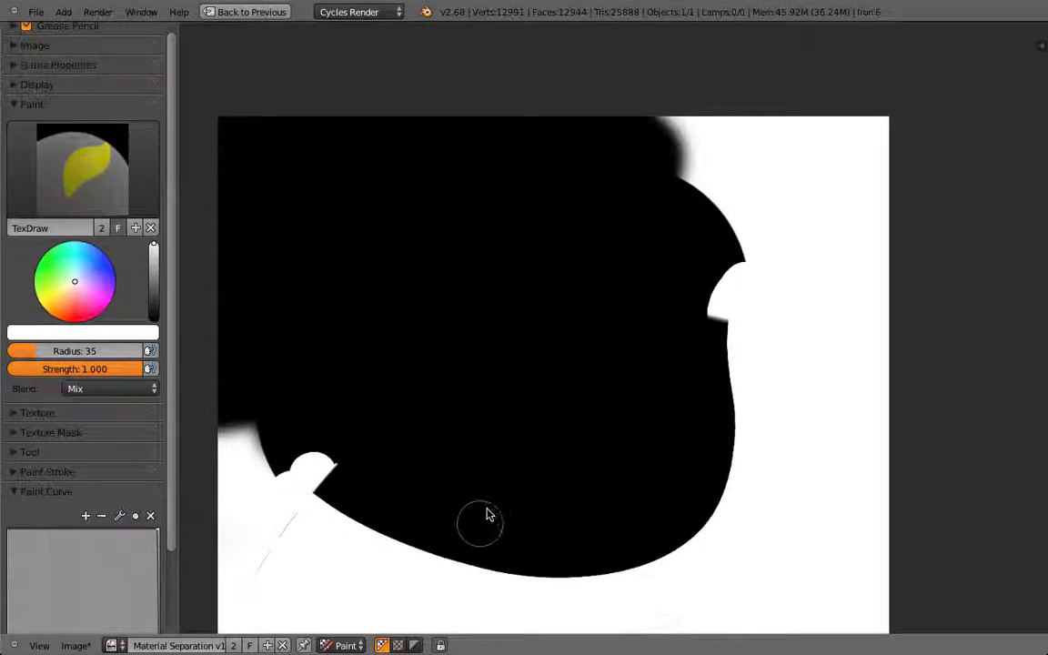
{"action": "middle_click_drag", "start_coordinate": [486, 515], "coordinate": [541, 346]}
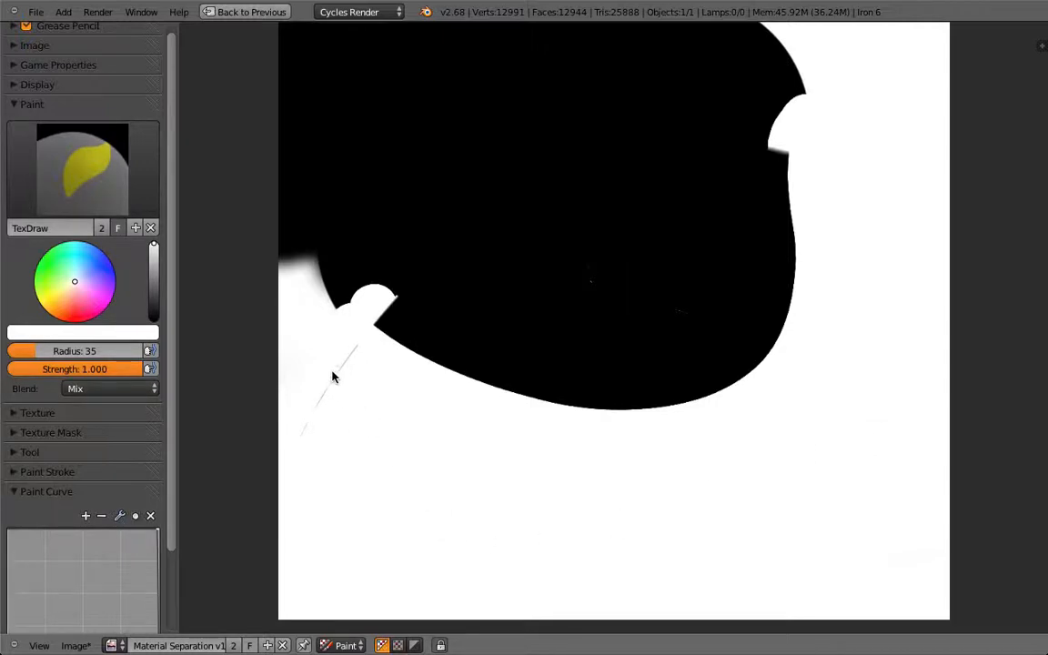
{"action": "key", "text": "shift+space"}
{"action": "key", "text": "Tab"}
{"action": "key", "text": "shift+space"}
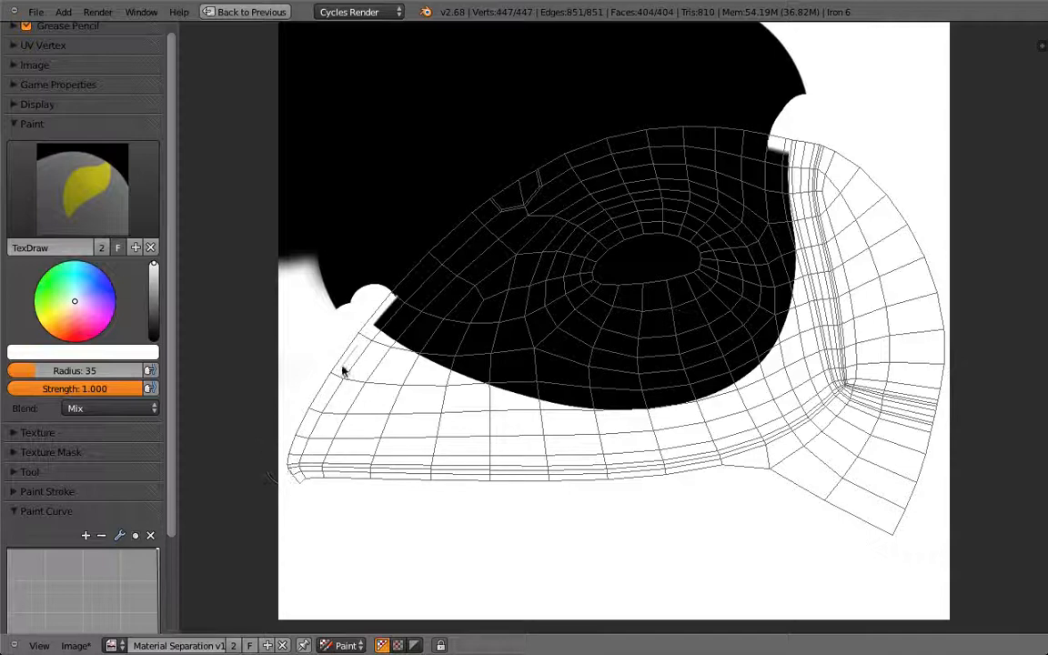
Step: Turn off Smooth Stroke in the Paint Stroke settings and set the brush colour to black
{"action": "scroll", "coordinate": [148, 388], "scroll_direction": "down", "scroll_amount": 3}
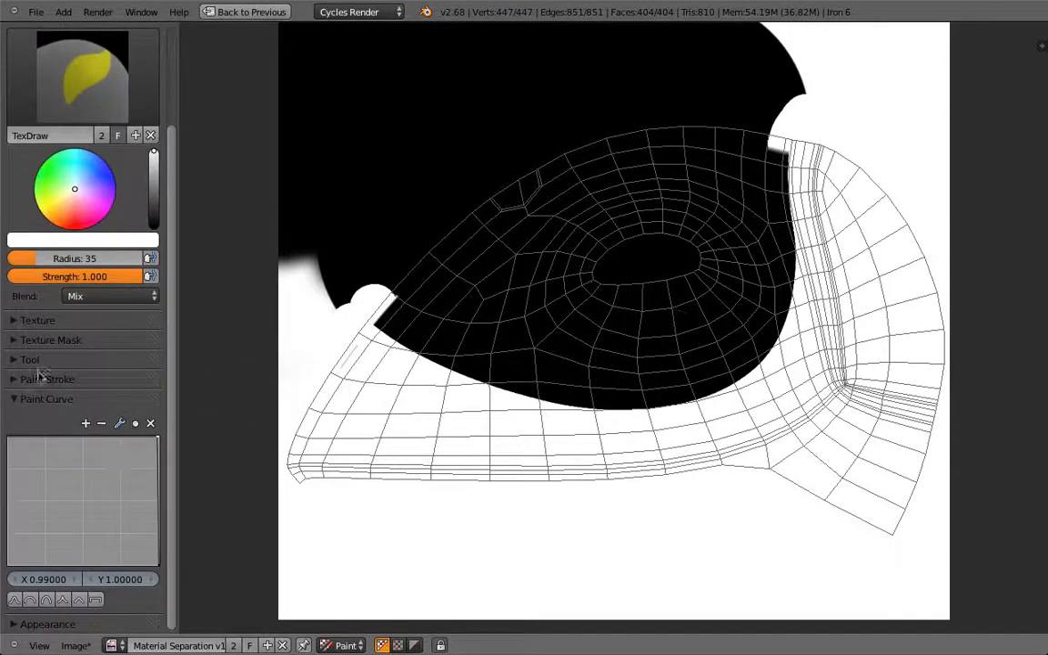
{"action": "left_click", "coordinate": [17, 400]}
{"action": "left_click", "coordinate": [13, 379]}
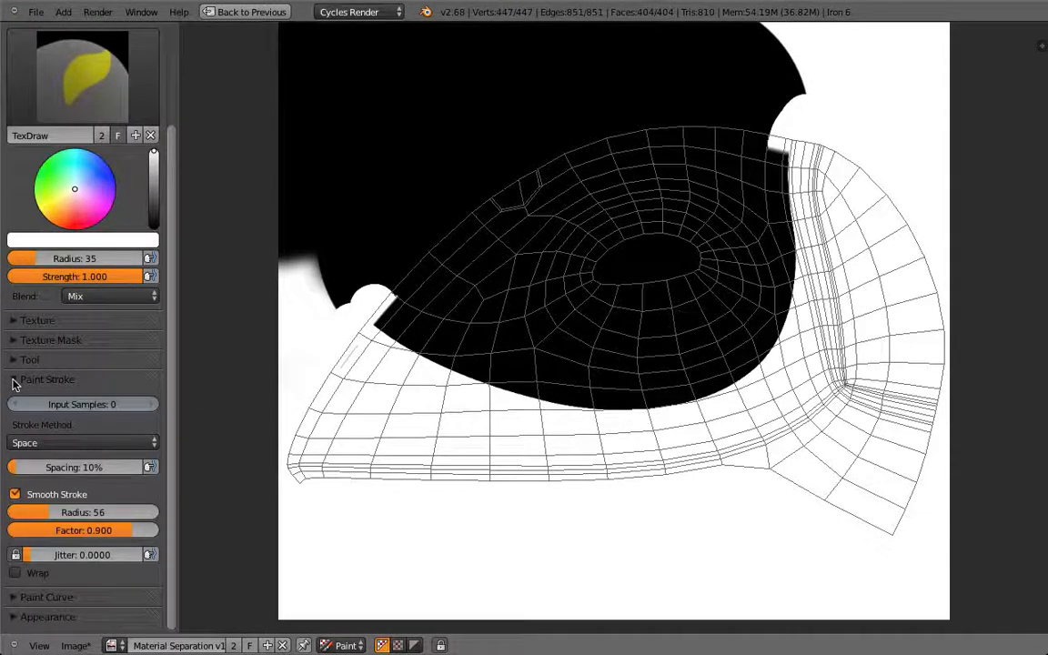
{"action": "left_click", "coordinate": [15, 494]}
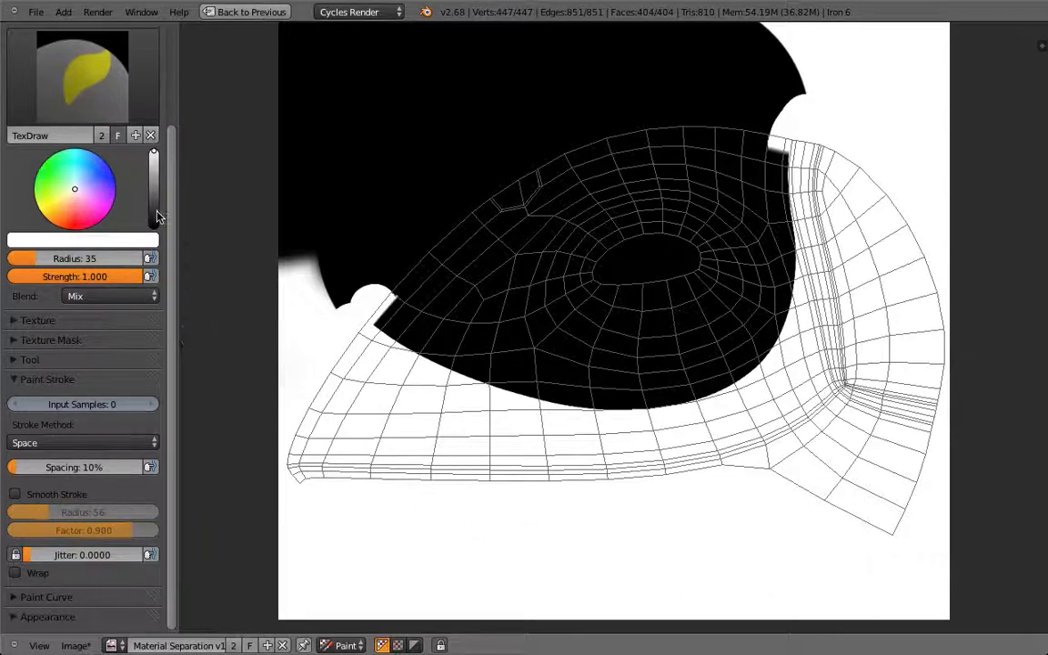
{"action": "left_click_drag", "start_coordinate": [153, 191], "coordinate": [153, 228]}
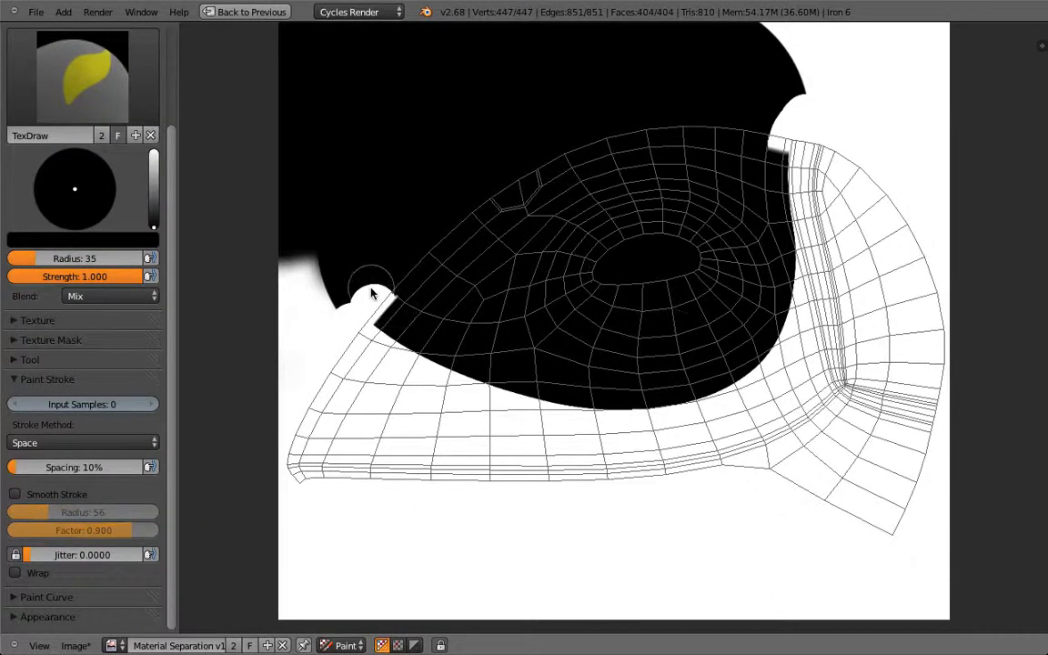
Step: Paint black over the white bump and grey smear along the mask's edge
{"action": "scroll", "coordinate": [357, 295], "scroll_direction": "up", "scroll_amount": 5}
{"action": "scroll", "coordinate": [817, 341], "scroll_direction": "down", "scroll_amount": 3}
{"action": "mouse_move", "coordinate": [614, 320]}
{"action": "left_mouse_down"}
{"action": "mouse_move", "coordinate": [603, 295]}
{"action": "mouse_move", "coordinate": [585, 306]}
{"action": "mouse_move", "coordinate": [675, 292]}
{"action": "left_mouse_up"}
{"action": "scroll", "coordinate": [548, 275], "scroll_direction": "down", "scroll_amount": 4}
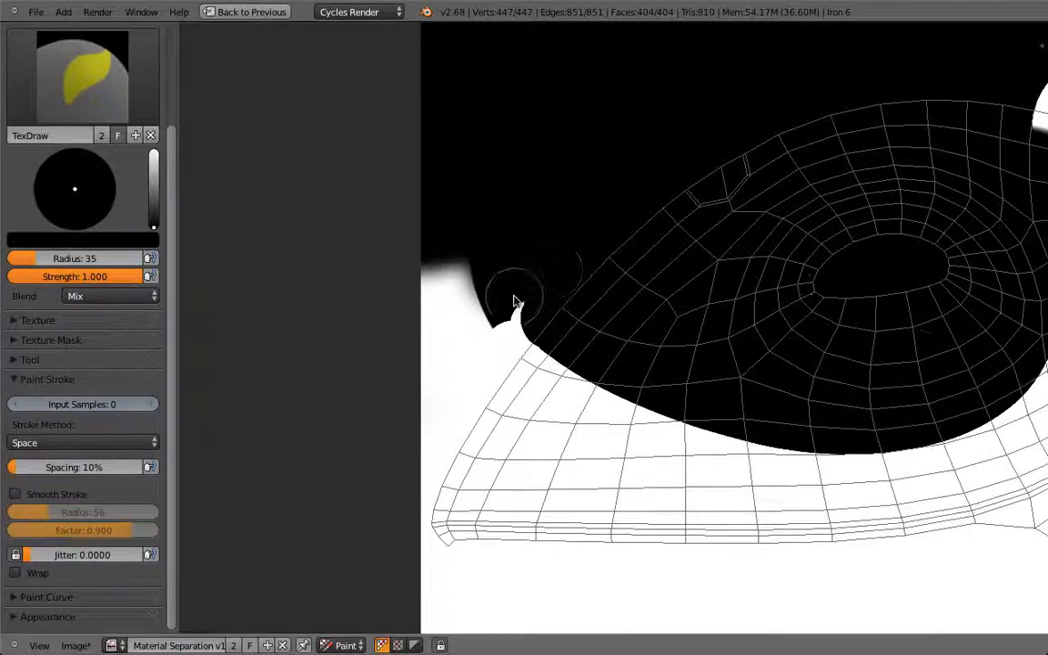
{"action": "scroll", "coordinate": [802, 226], "scroll_direction": "up", "scroll_amount": 2}
{"action": "scroll", "coordinate": [772, 226], "scroll_direction": "down", "scroll_amount": 1}
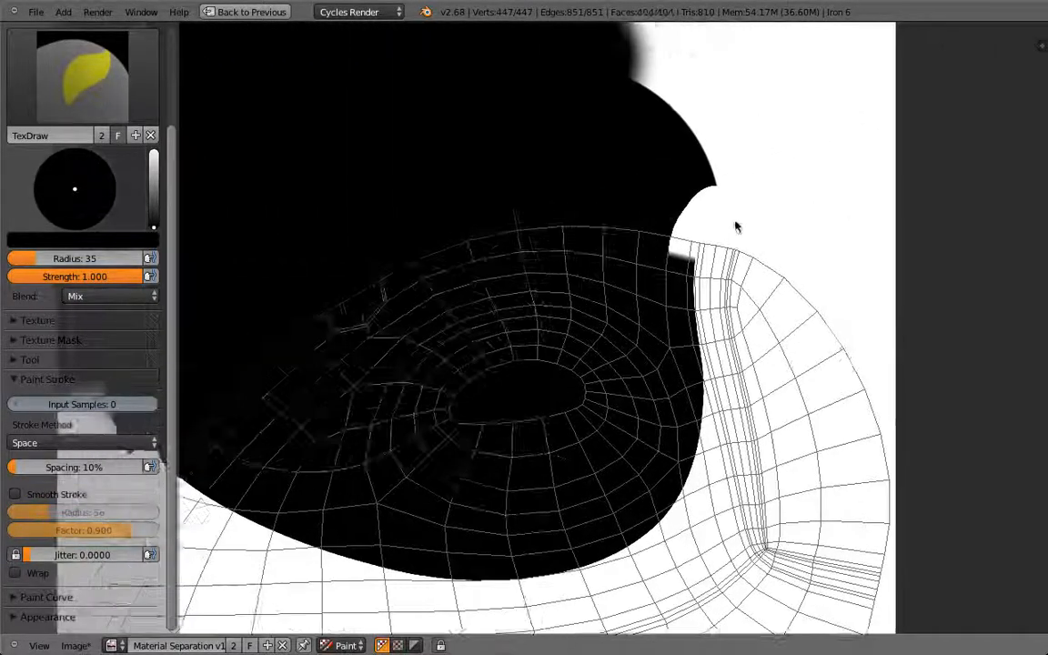
{"action": "scroll", "coordinate": [830, 243], "scroll_direction": "up", "scroll_amount": 3}
{"action": "scroll", "coordinate": [510, 351], "scroll_direction": "down", "scroll_amount": 3}
{"action": "mouse_move", "coordinate": [507, 245]}
{"action": "left_mouse_down"}
{"action": "mouse_move", "coordinate": [471, 227]}
{"action": "mouse_move", "coordinate": [491, 245]}
{"action": "mouse_move", "coordinate": [498, 275]}
{"action": "mouse_move", "coordinate": [509, 167]}
{"action": "left_mouse_up"}
Step: Leave Edit Mode for Texture Paint and view the iron in Right Ortho within the full layout
{"action": "scroll", "coordinate": [486, 210], "scroll_direction": "down", "scroll_amount": 7}
{"action": "key", "text": "shift+space"}
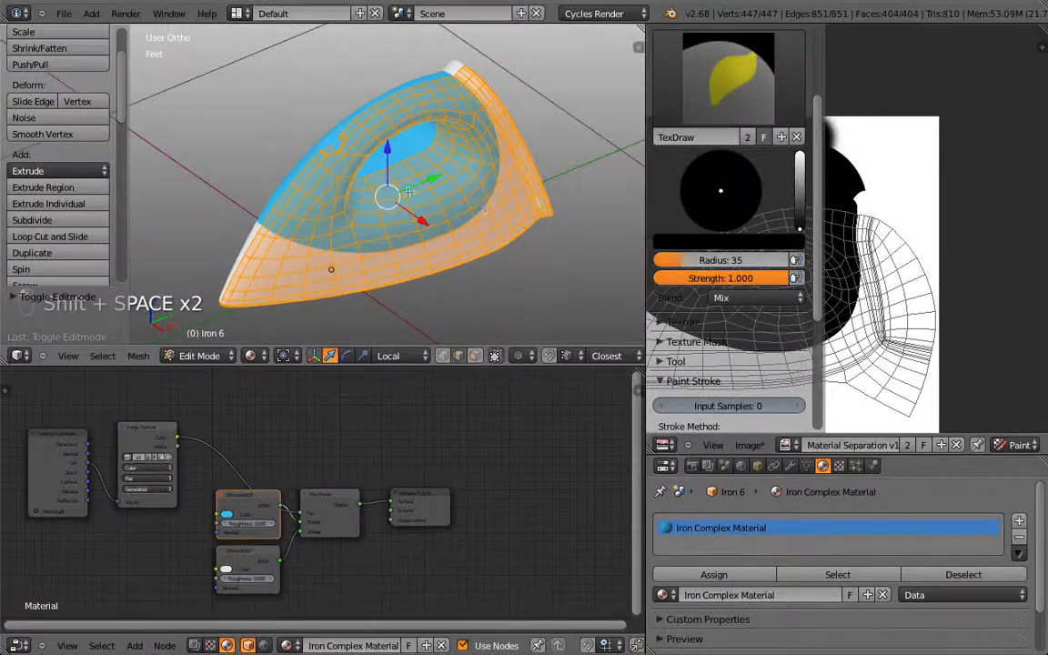
{"action": "key", "text": "Tab"}
{"action": "mouse_move", "coordinate": [450, 223]}
{"action": "middle_mouse_down"}
{"action": "mouse_move", "coordinate": [506, 256]}
{"action": "mouse_move", "coordinate": [501, 204]}
{"action": "mouse_move", "coordinate": [445, 157]}
{"action": "middle_mouse_up"}
{"action": "key", "text": "KP_3"}
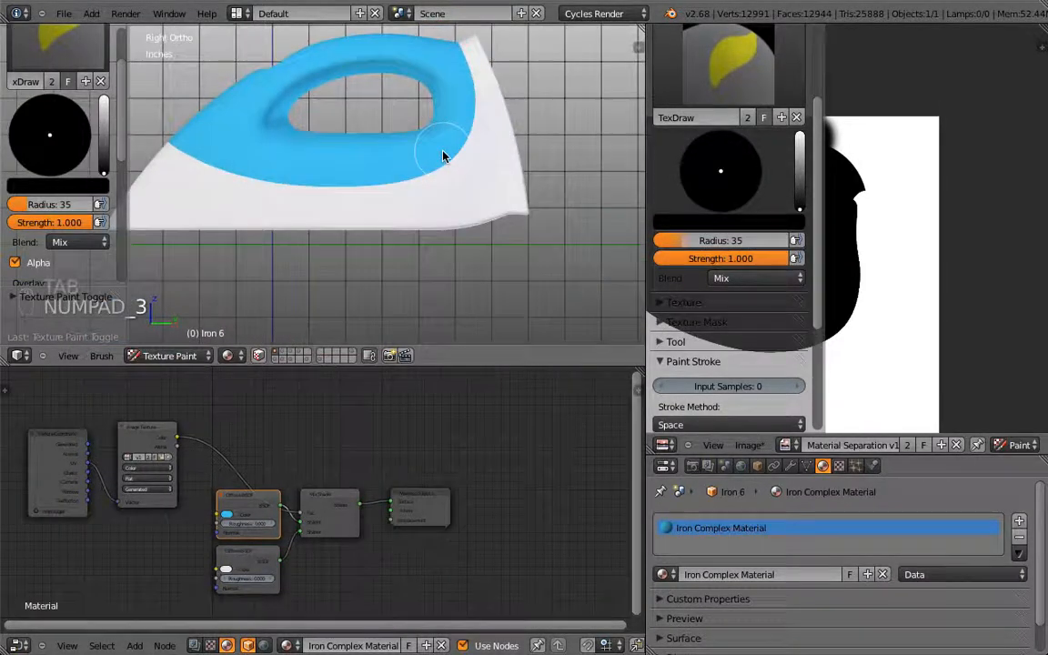
{"action": "key", "text": "shift+space"}
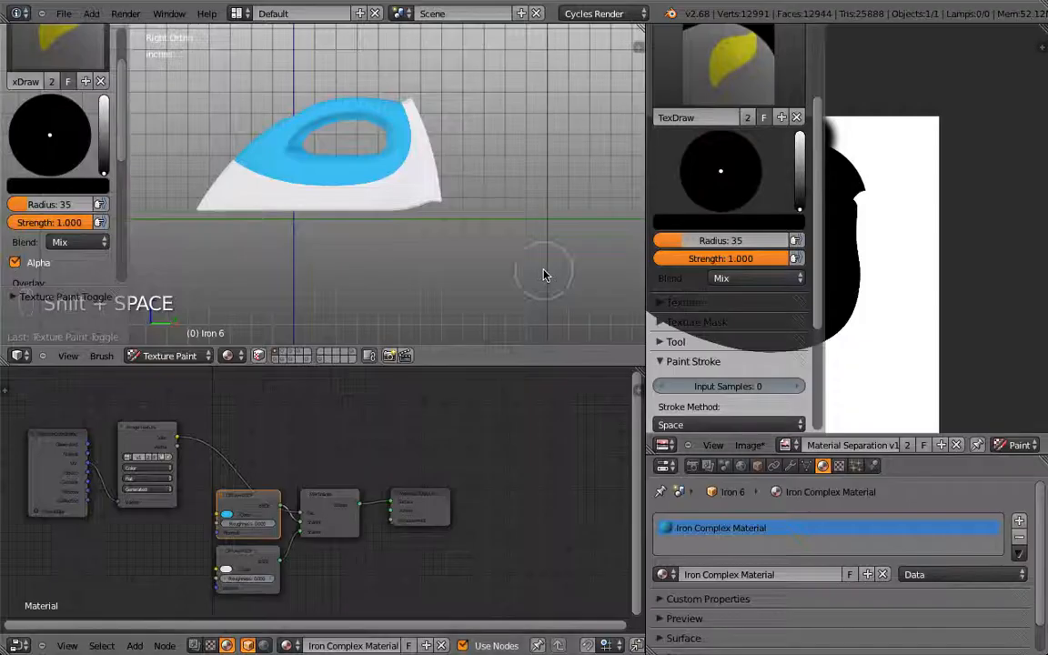
{"action": "key", "text": "shift+space"}
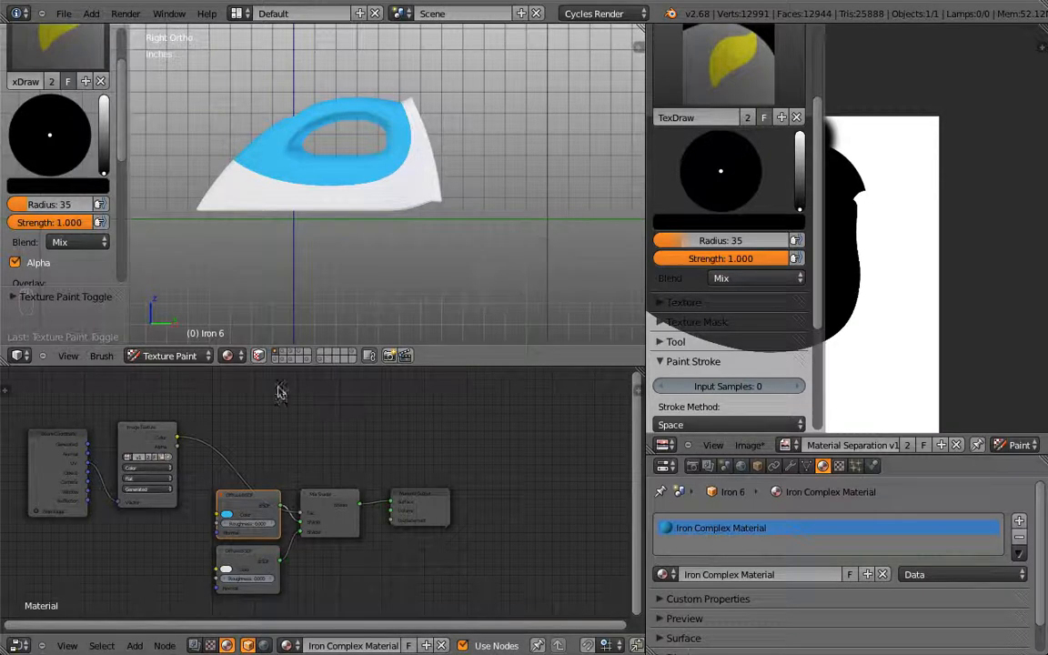
Step: Move the Texture Coordinate and Image Texture nodes up-right and stack the two Diffuse BSDF nodes
{"action": "left_click", "coordinate": [56, 420]}
{"action": "left_click", "coordinate": [136, 443], "text": "shift"}
{"action": "key", "text": "g"}
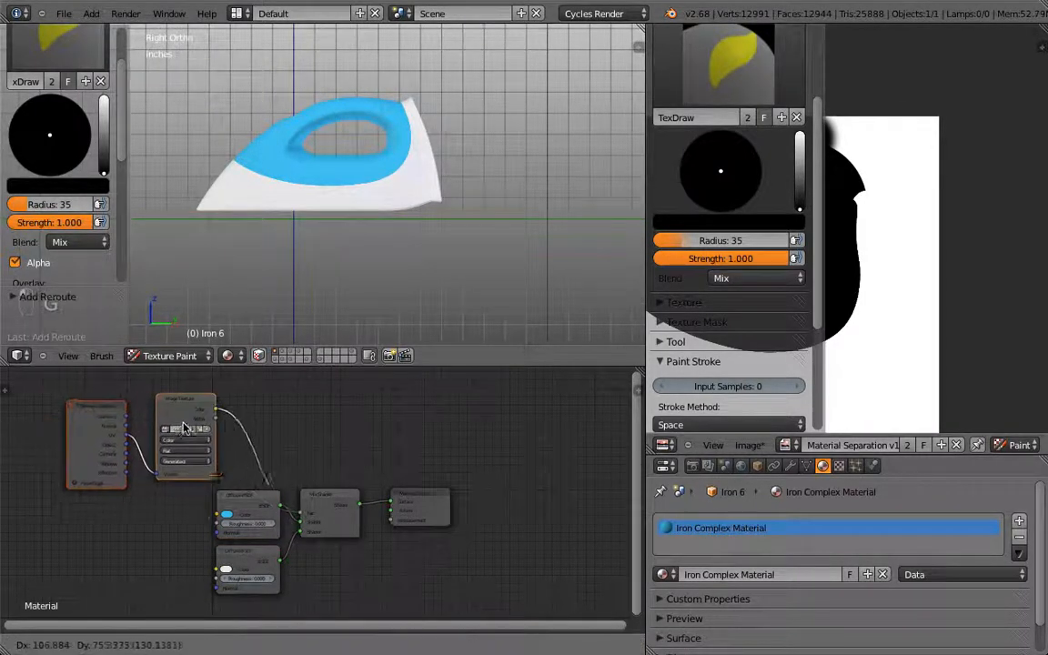
{"action": "left_click", "coordinate": [195, 412]}
{"action": "left_click", "coordinate": [265, 526]}
{"action": "key", "text": "g"}
{"action": "left_click", "coordinate": [226, 530]}
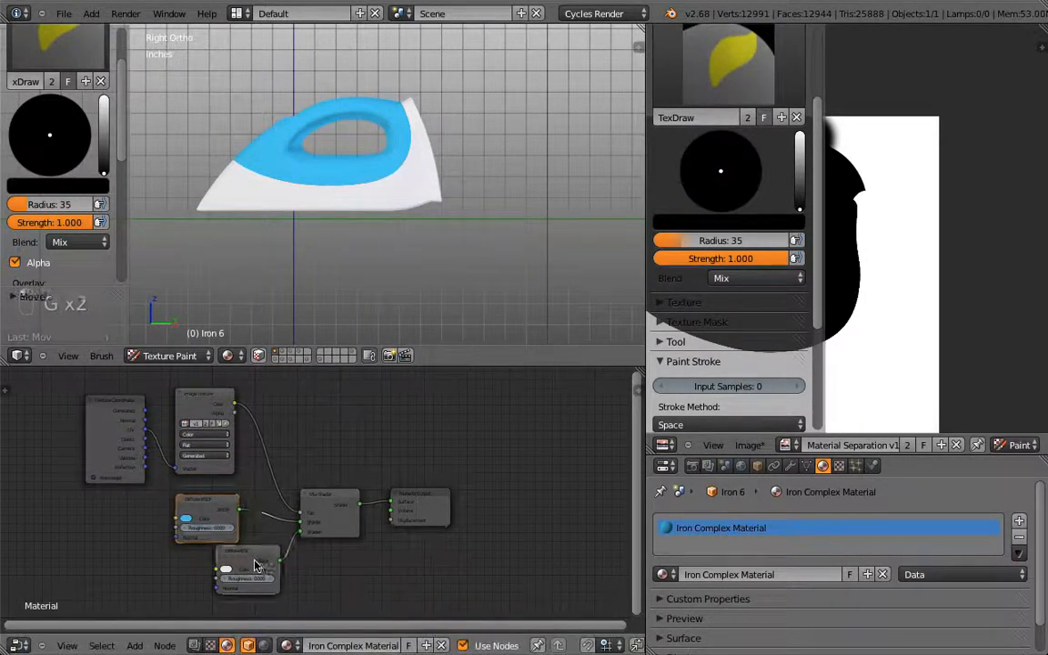
{"action": "left_click", "coordinate": [247, 568]}
{"action": "key", "text": "g"}
{"action": "left_click", "coordinate": [206, 565]}
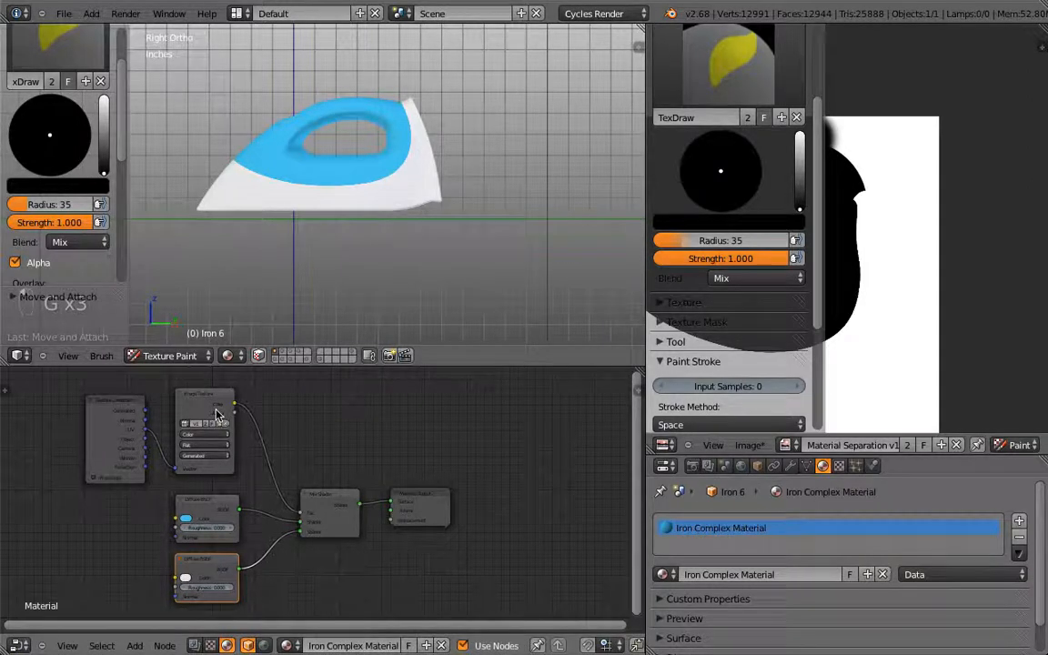
Step: Try pink and then green-yellow as the base Diffuse shader's colour
{"action": "left_click", "coordinate": [207, 516]}
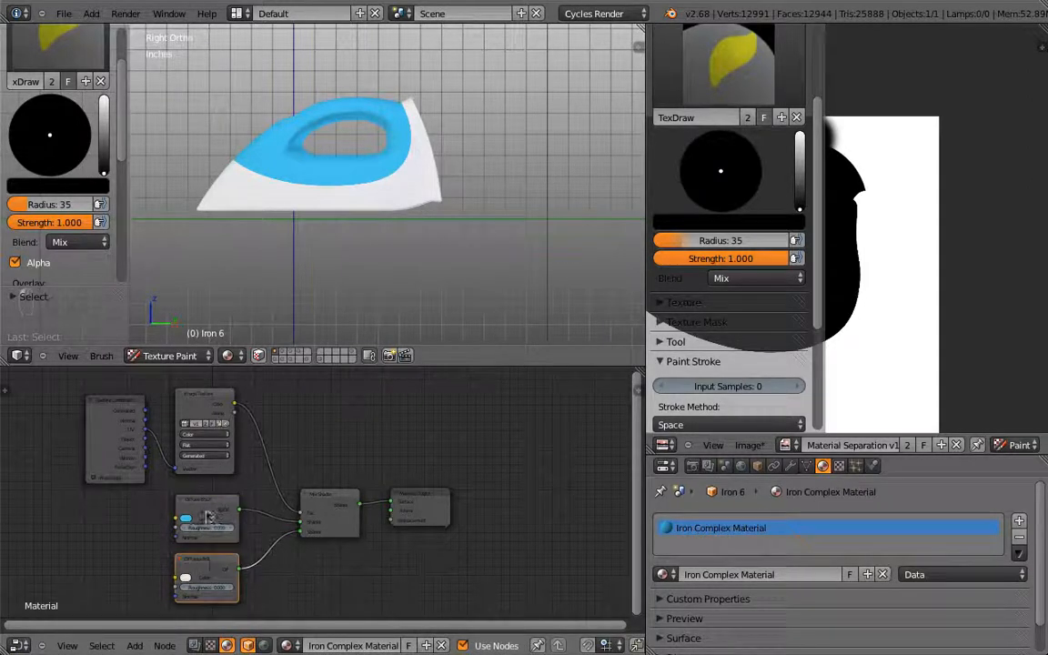
{"action": "left_click", "coordinate": [206, 570], "text": "shift"}
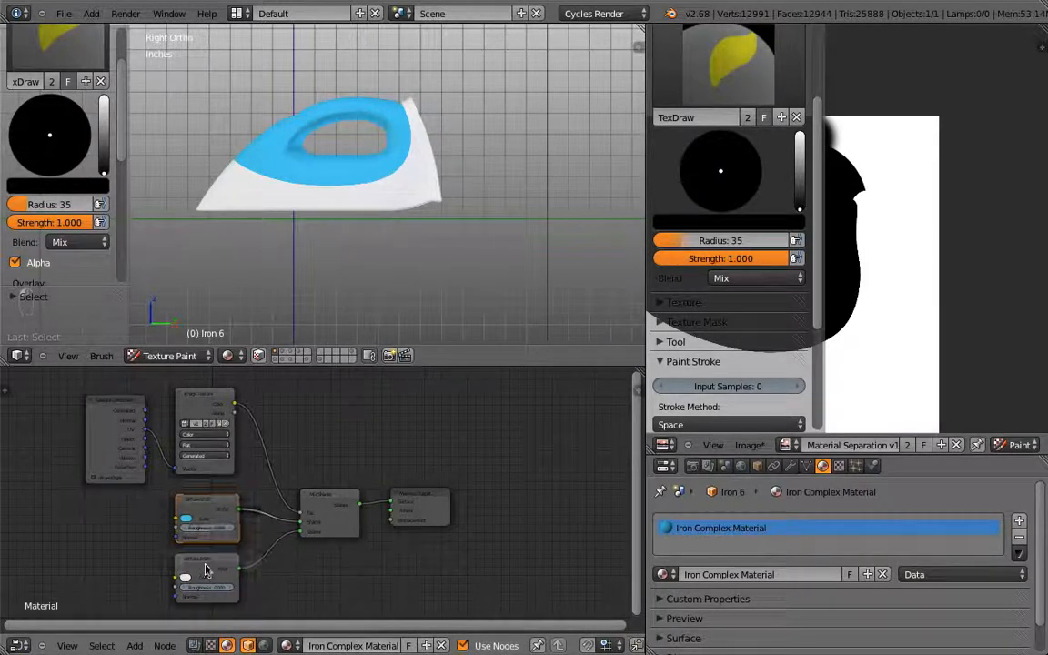
{"action": "left_click", "coordinate": [185, 577]}
{"action": "left_click", "coordinate": [207, 463]}
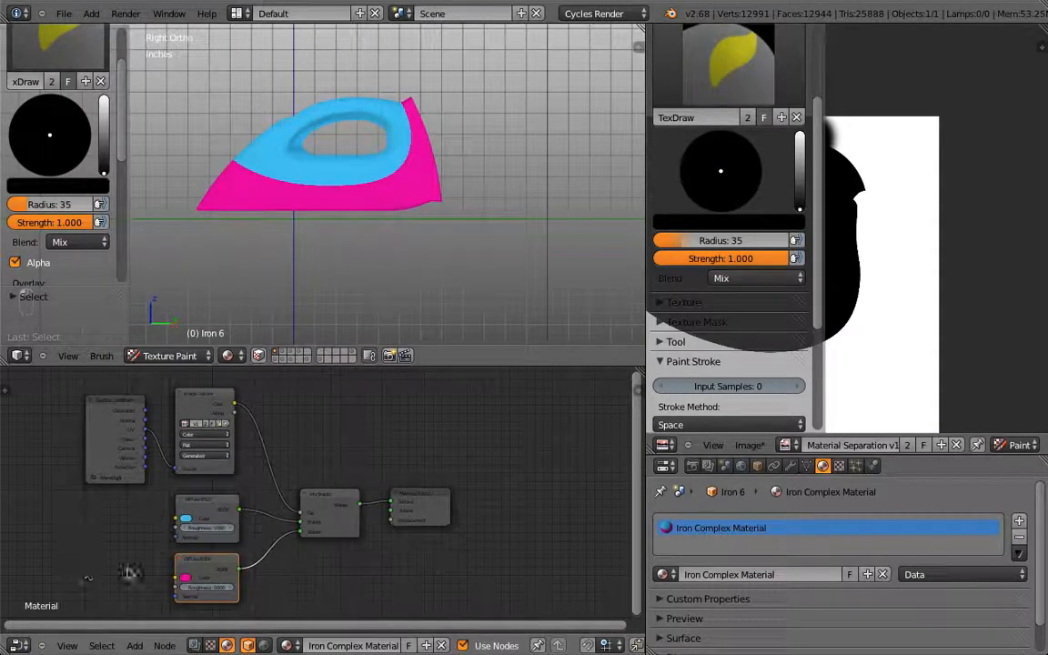
{"action": "left_click", "coordinate": [185, 576]}
{"action": "left_click", "coordinate": [195, 468]}
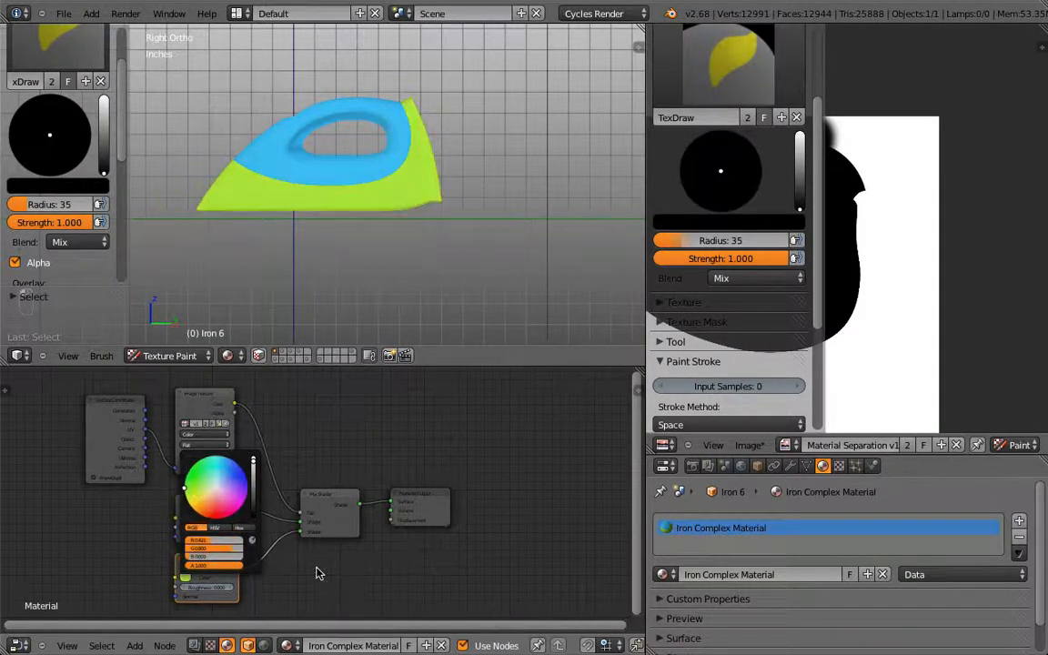
Step: Try yellow and pale pink on the base shader, then restore it to white
{"action": "left_click", "coordinate": [204, 402]}
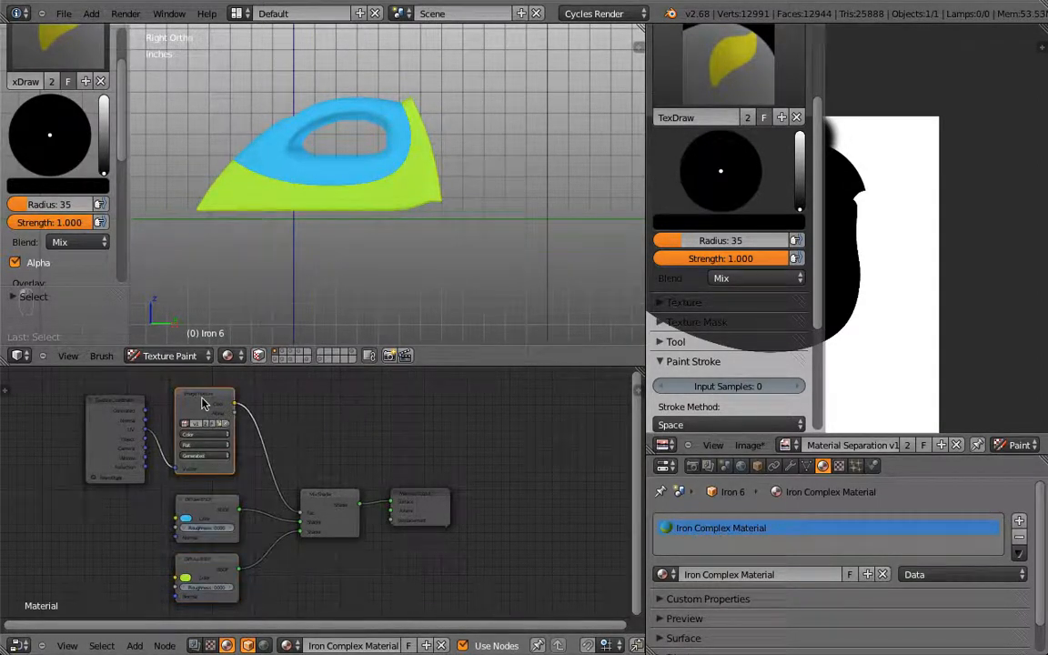
{"action": "left_click", "coordinate": [203, 511]}
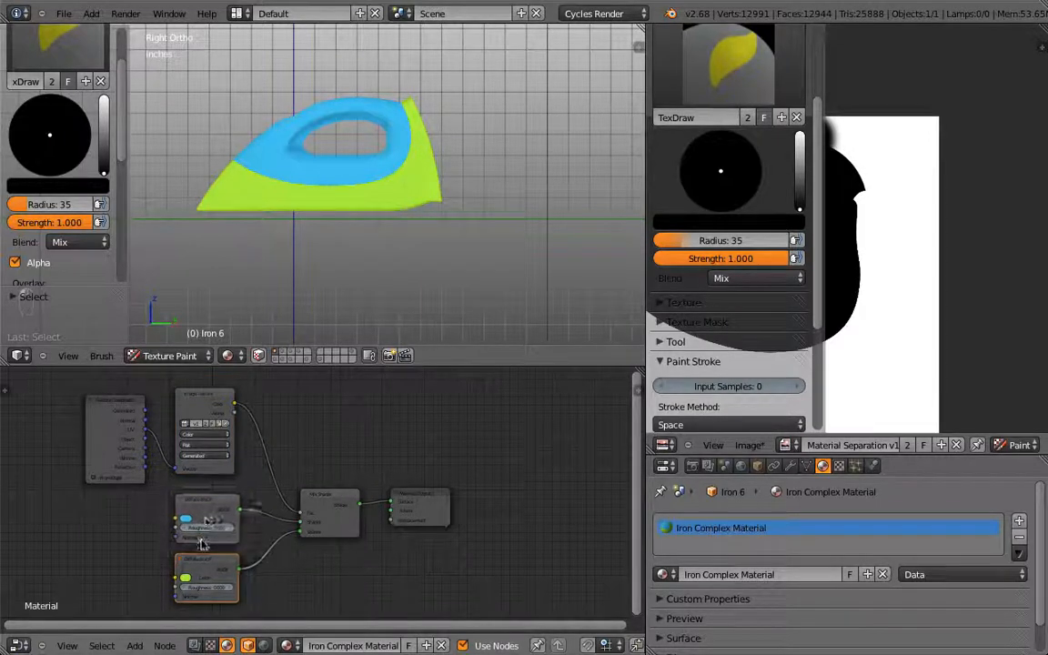
{"action": "left_click", "coordinate": [186, 518]}
{"action": "left_click", "coordinate": [196, 489]}
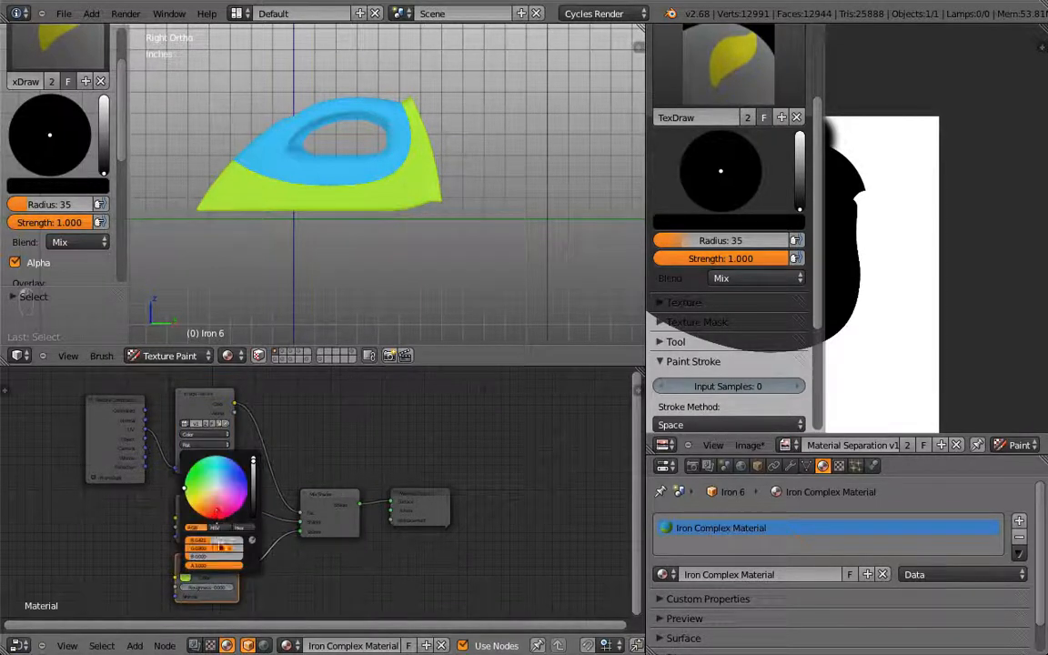
{"action": "left_click", "coordinate": [219, 491]}
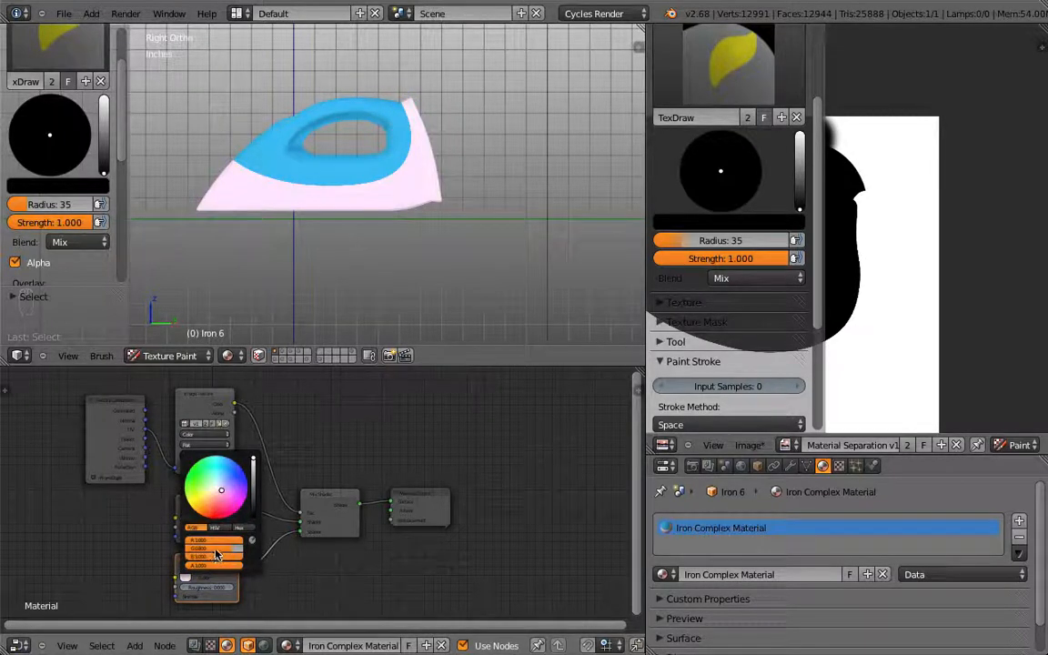
{"action": "left_click", "coordinate": [185, 576]}
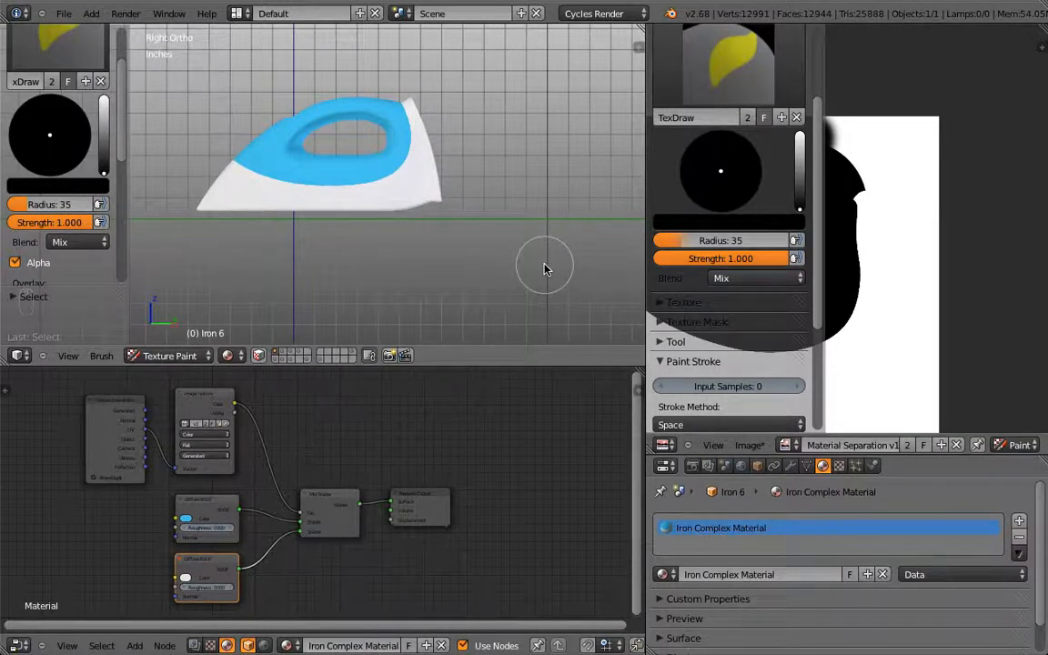
{"action": "key", "text": "super"}
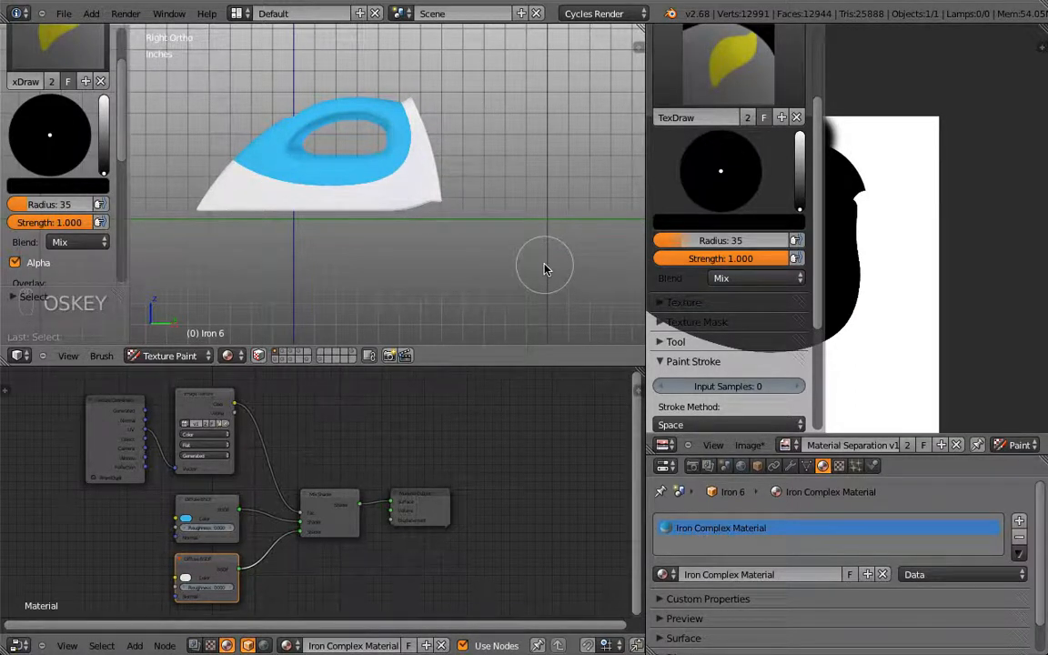